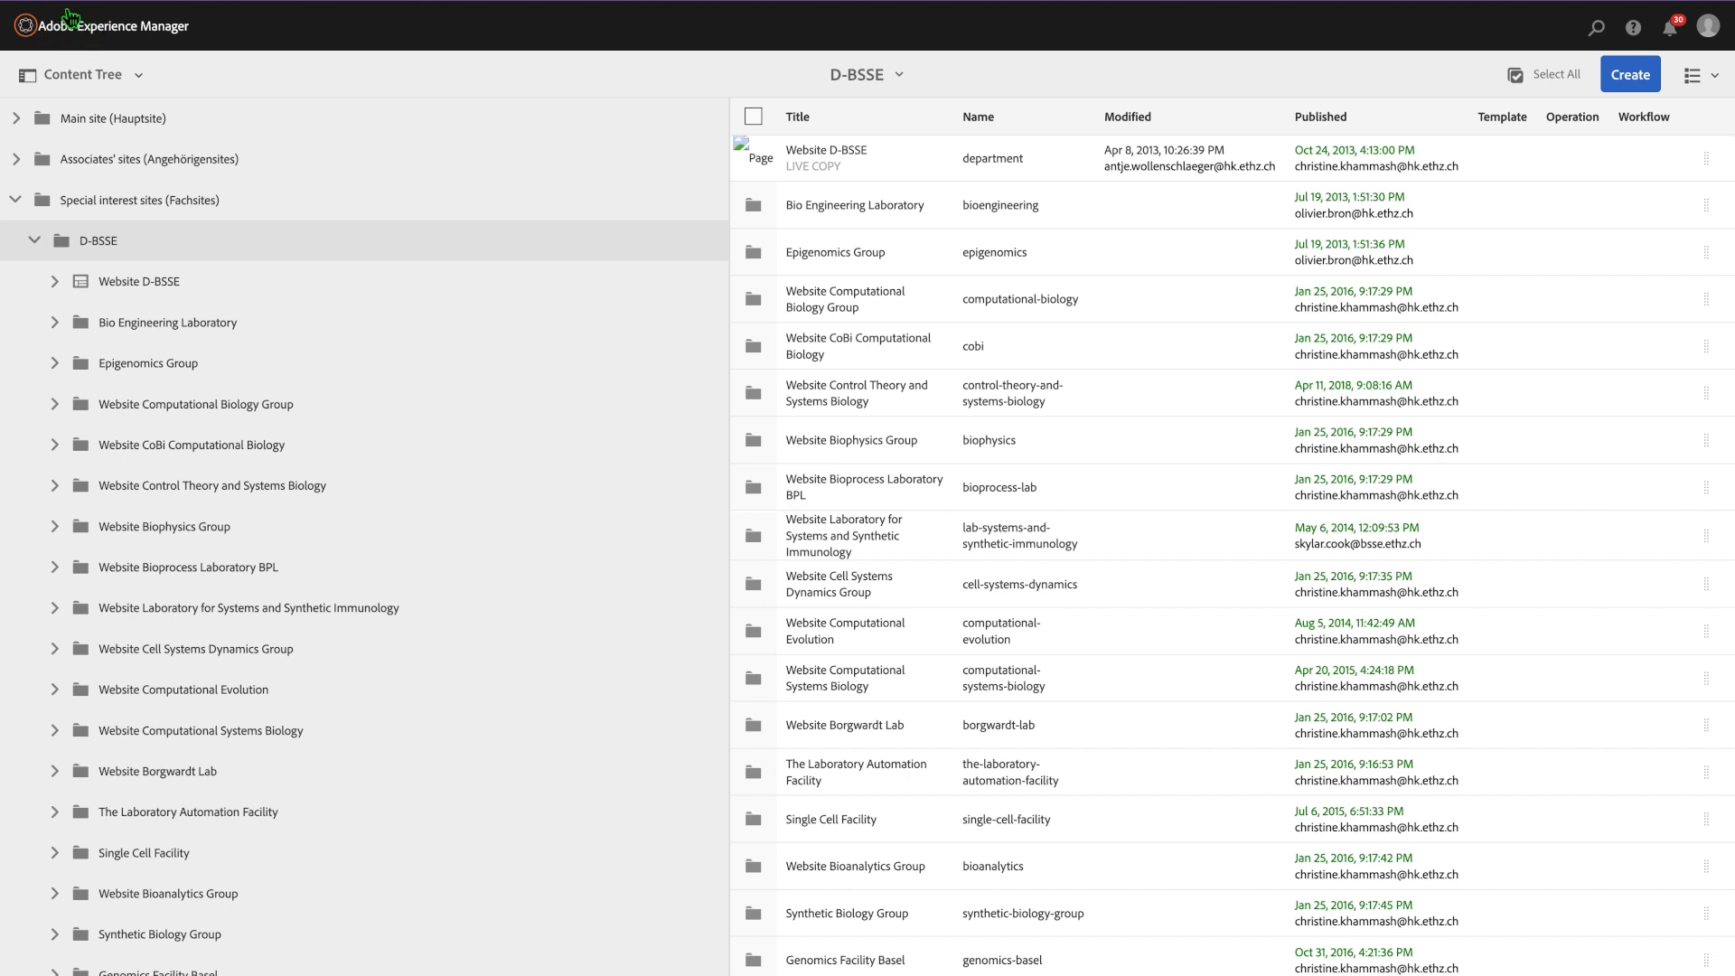
Open the Assets file library at the ethz folder and narrow the content tree to widen the asset list.
left_click(99, 32)
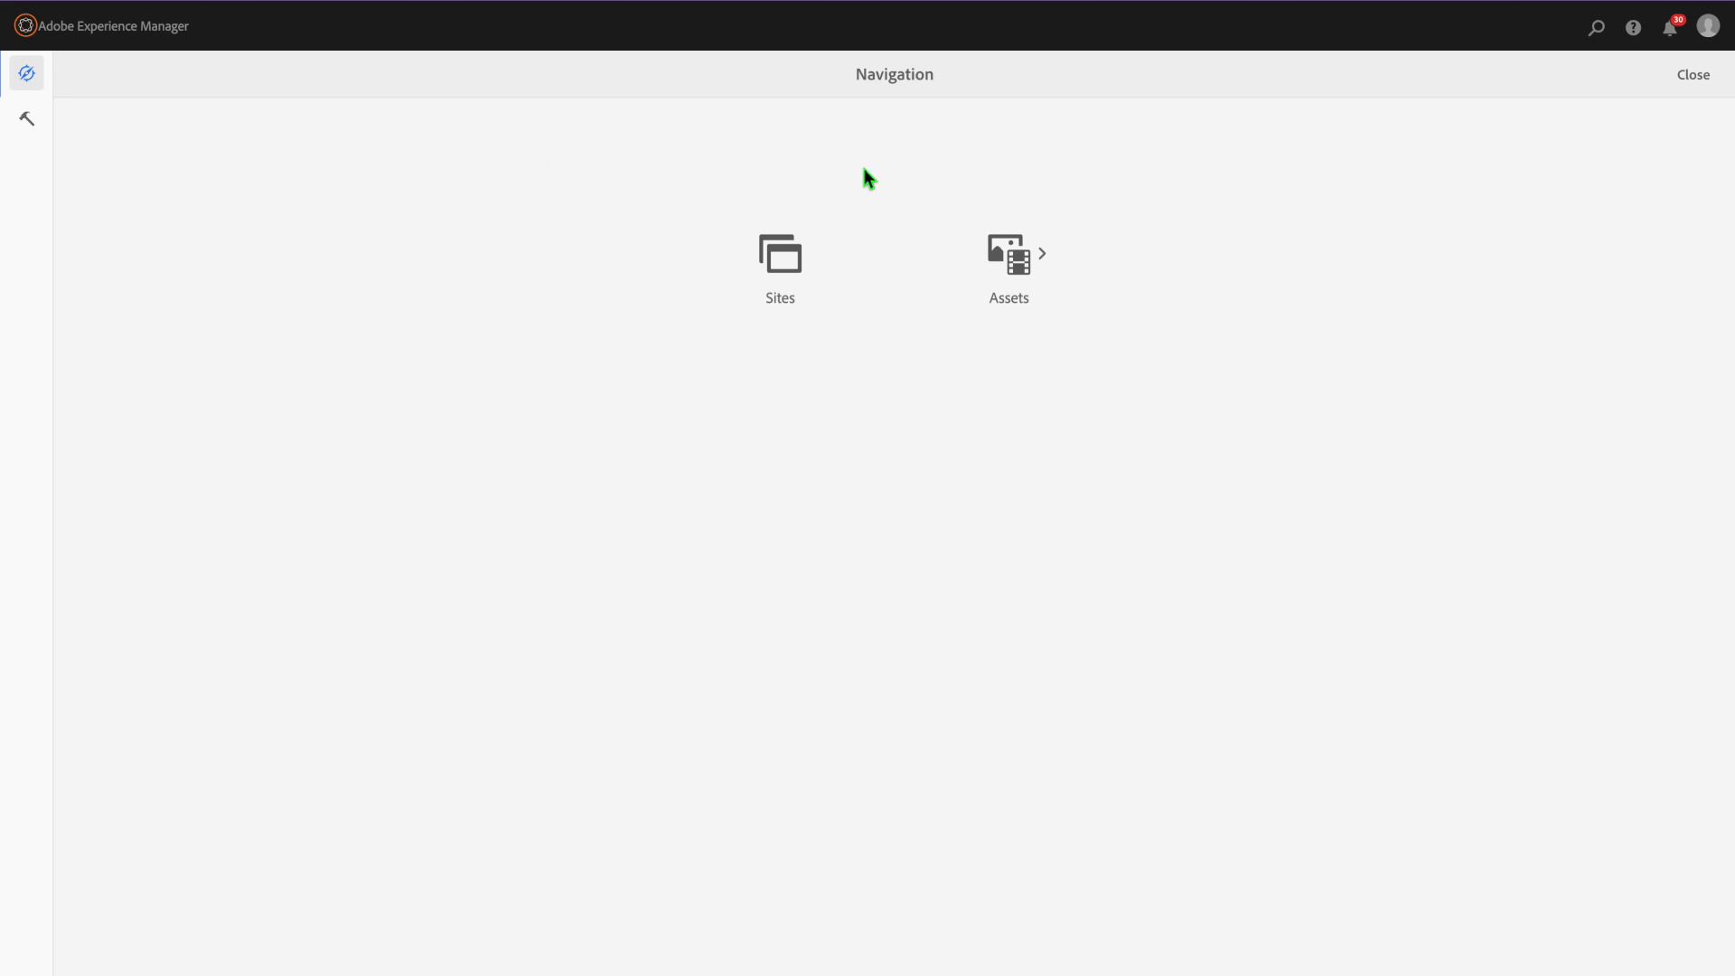
left_click(1011, 258)
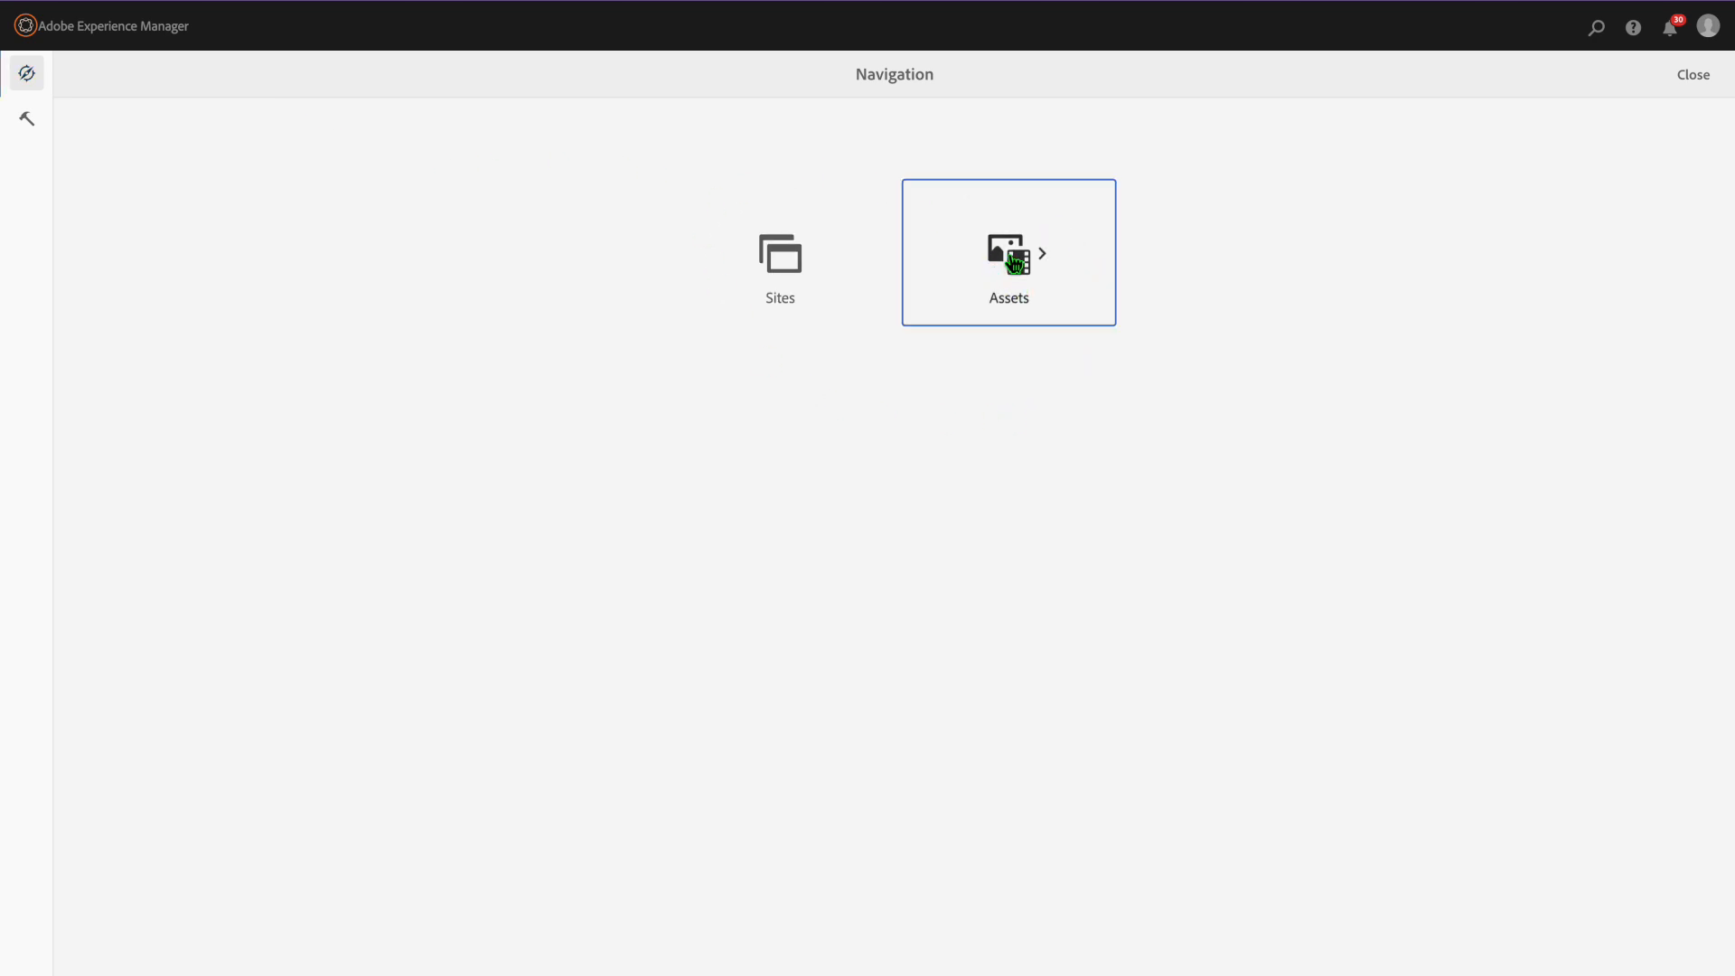
left_click(1012, 261)
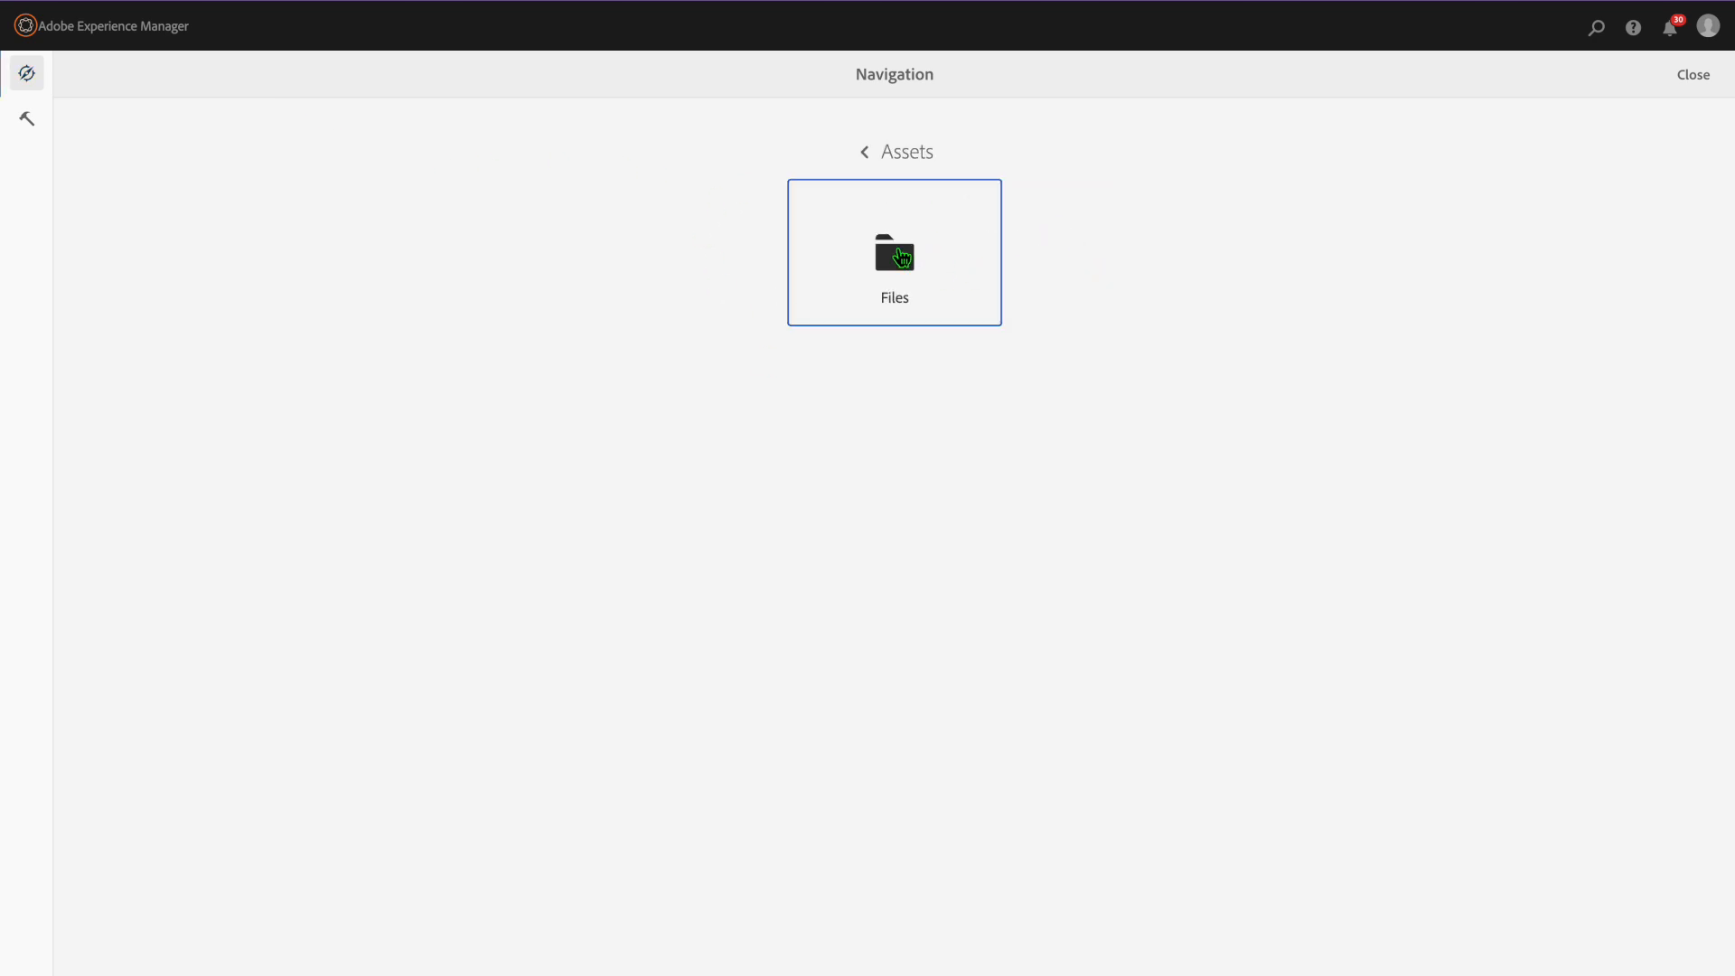
left_click(900, 257)
left_click(104, 129)
mouse_move(826, 256)
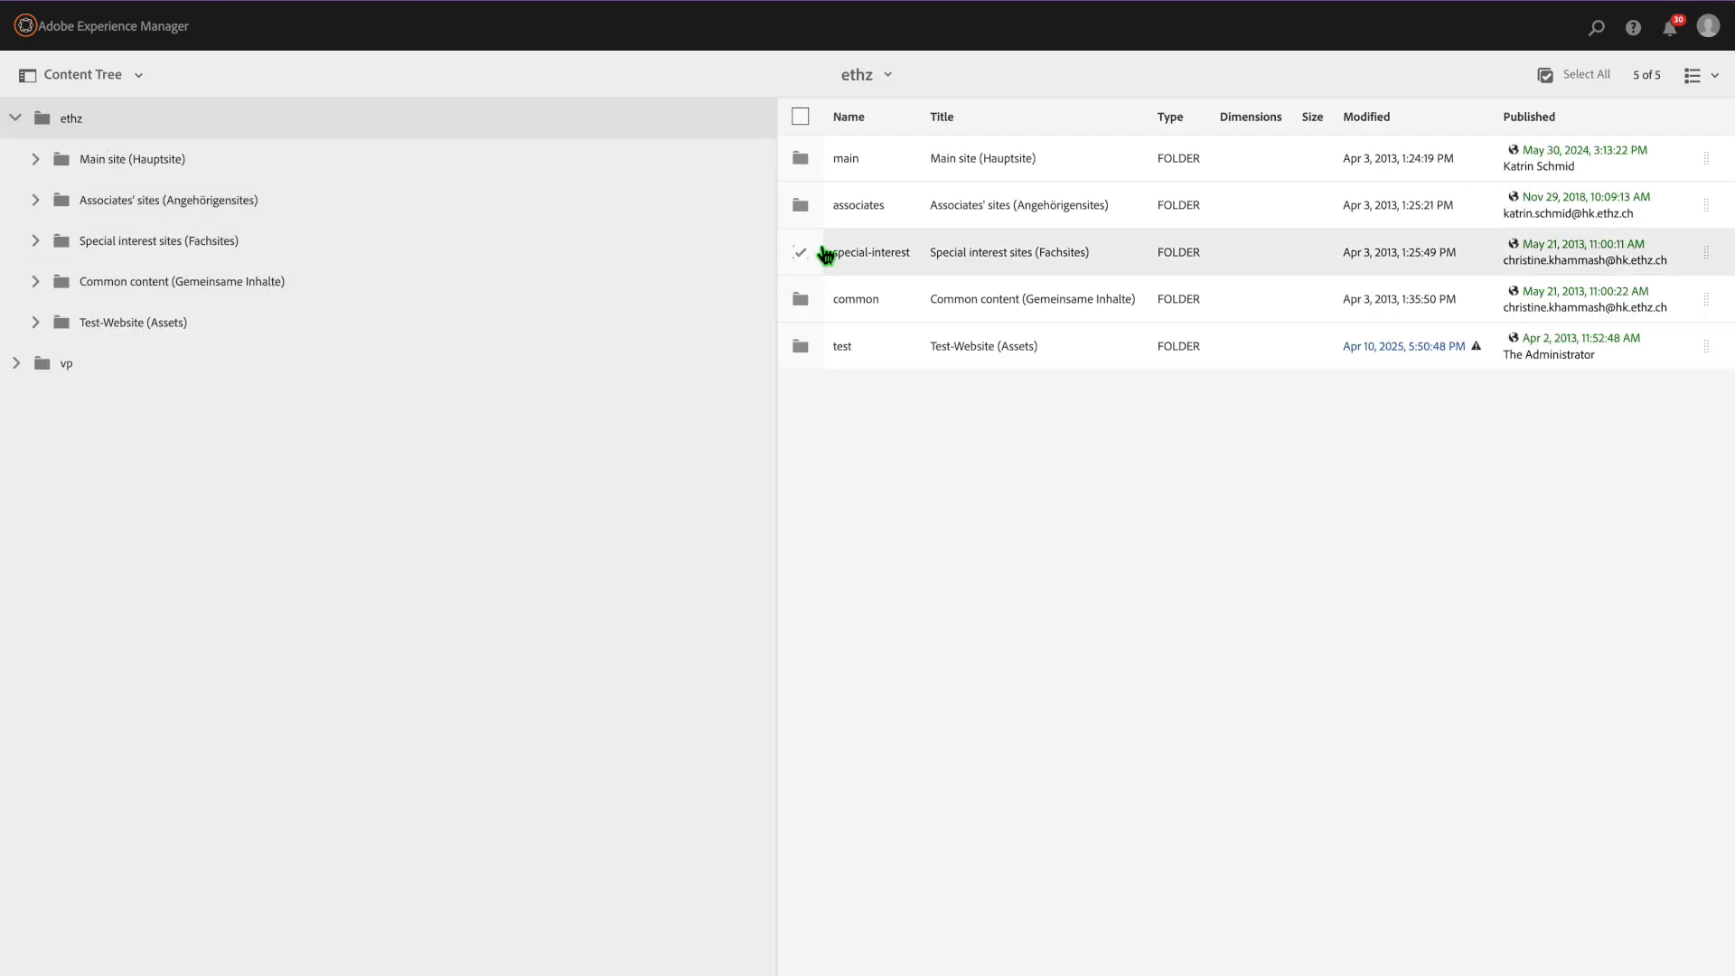
left_click_drag(775, 260, 511, 292)
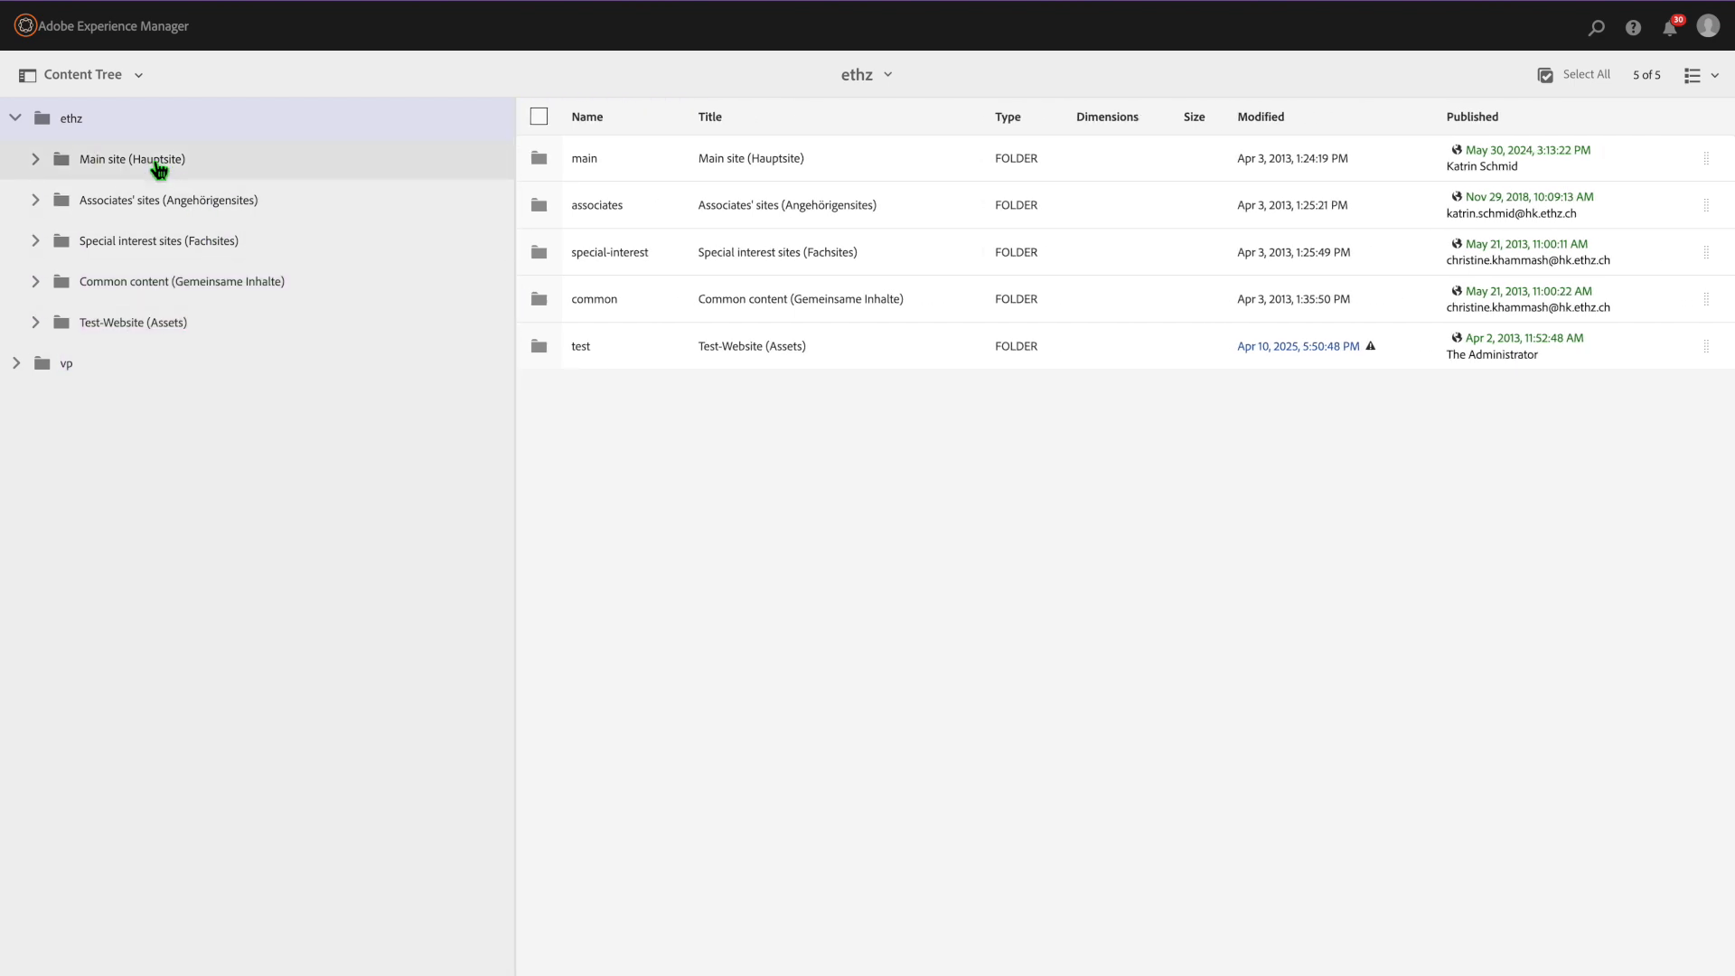
Hide the content tree with Content Only and bring back the Content Tree display.
left_click(139, 76)
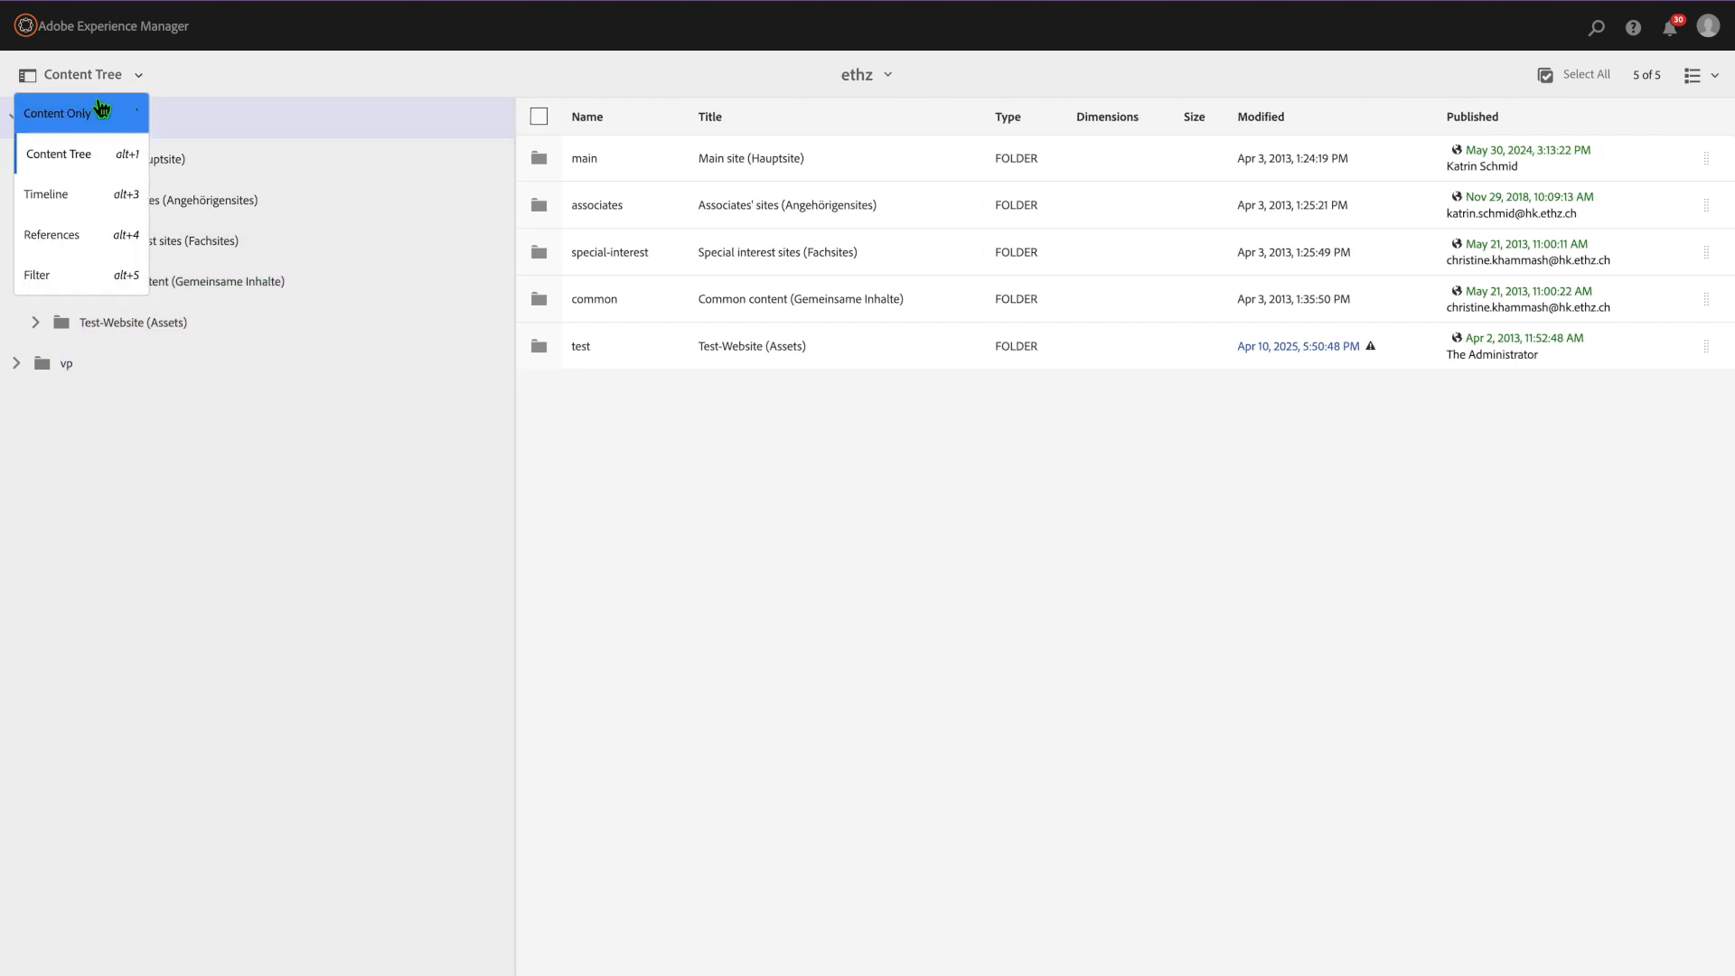
left_click(106, 109)
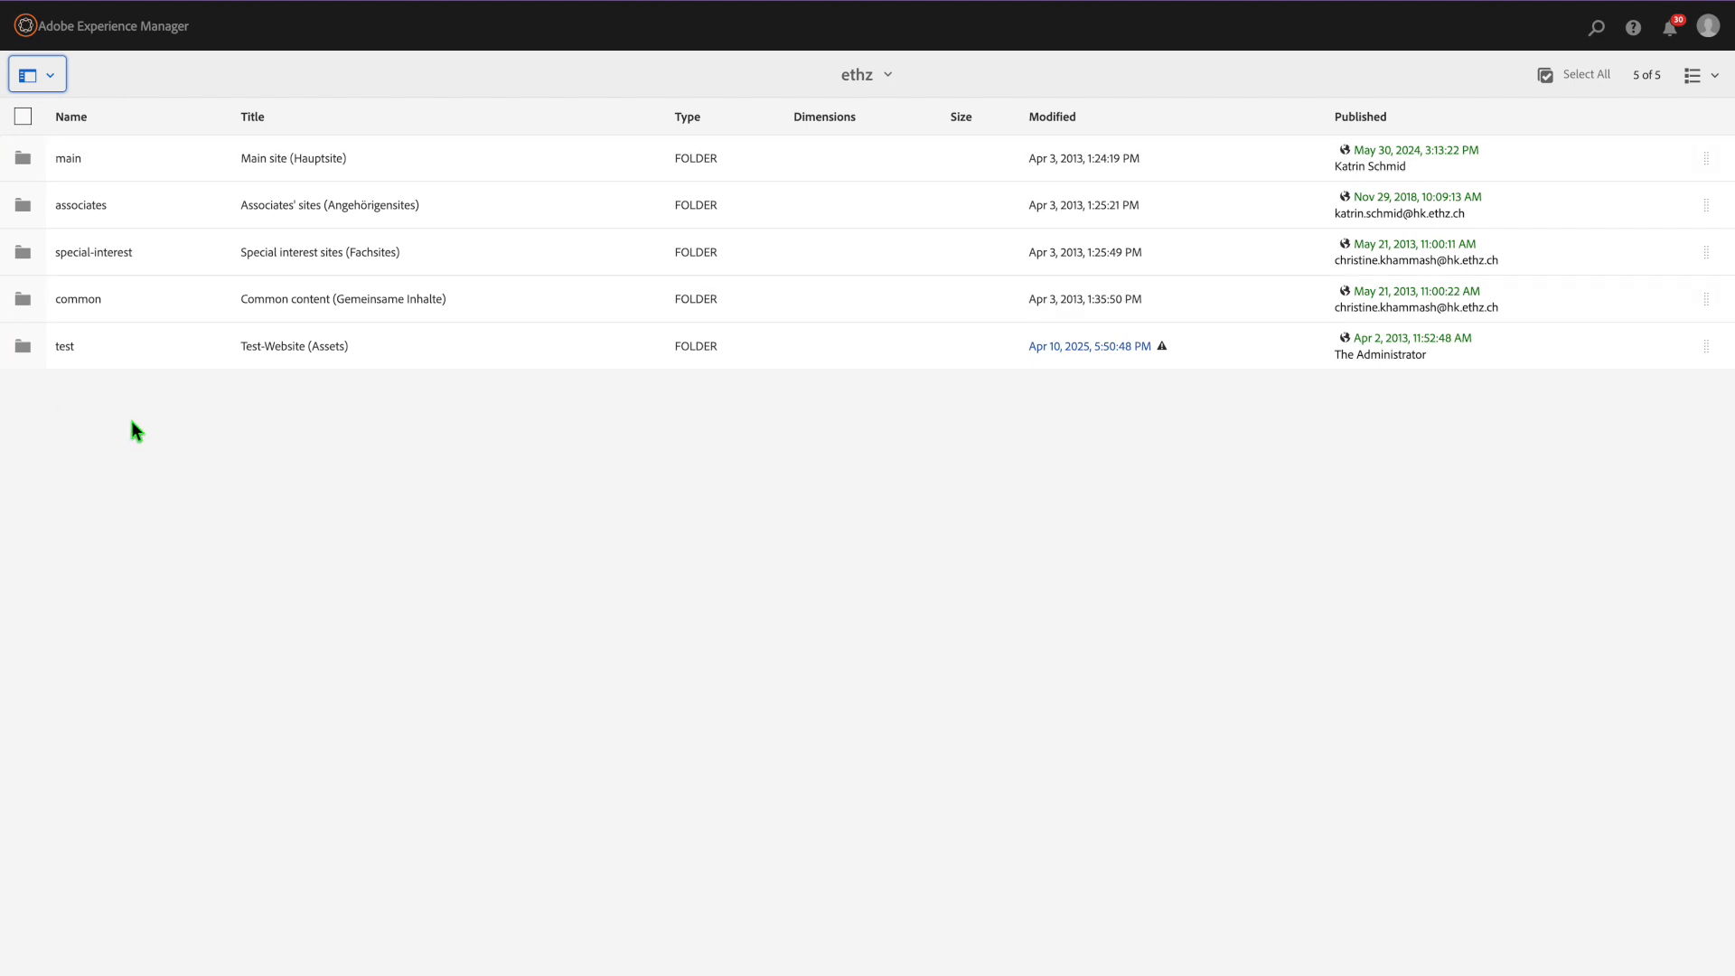
left_click(52, 76)
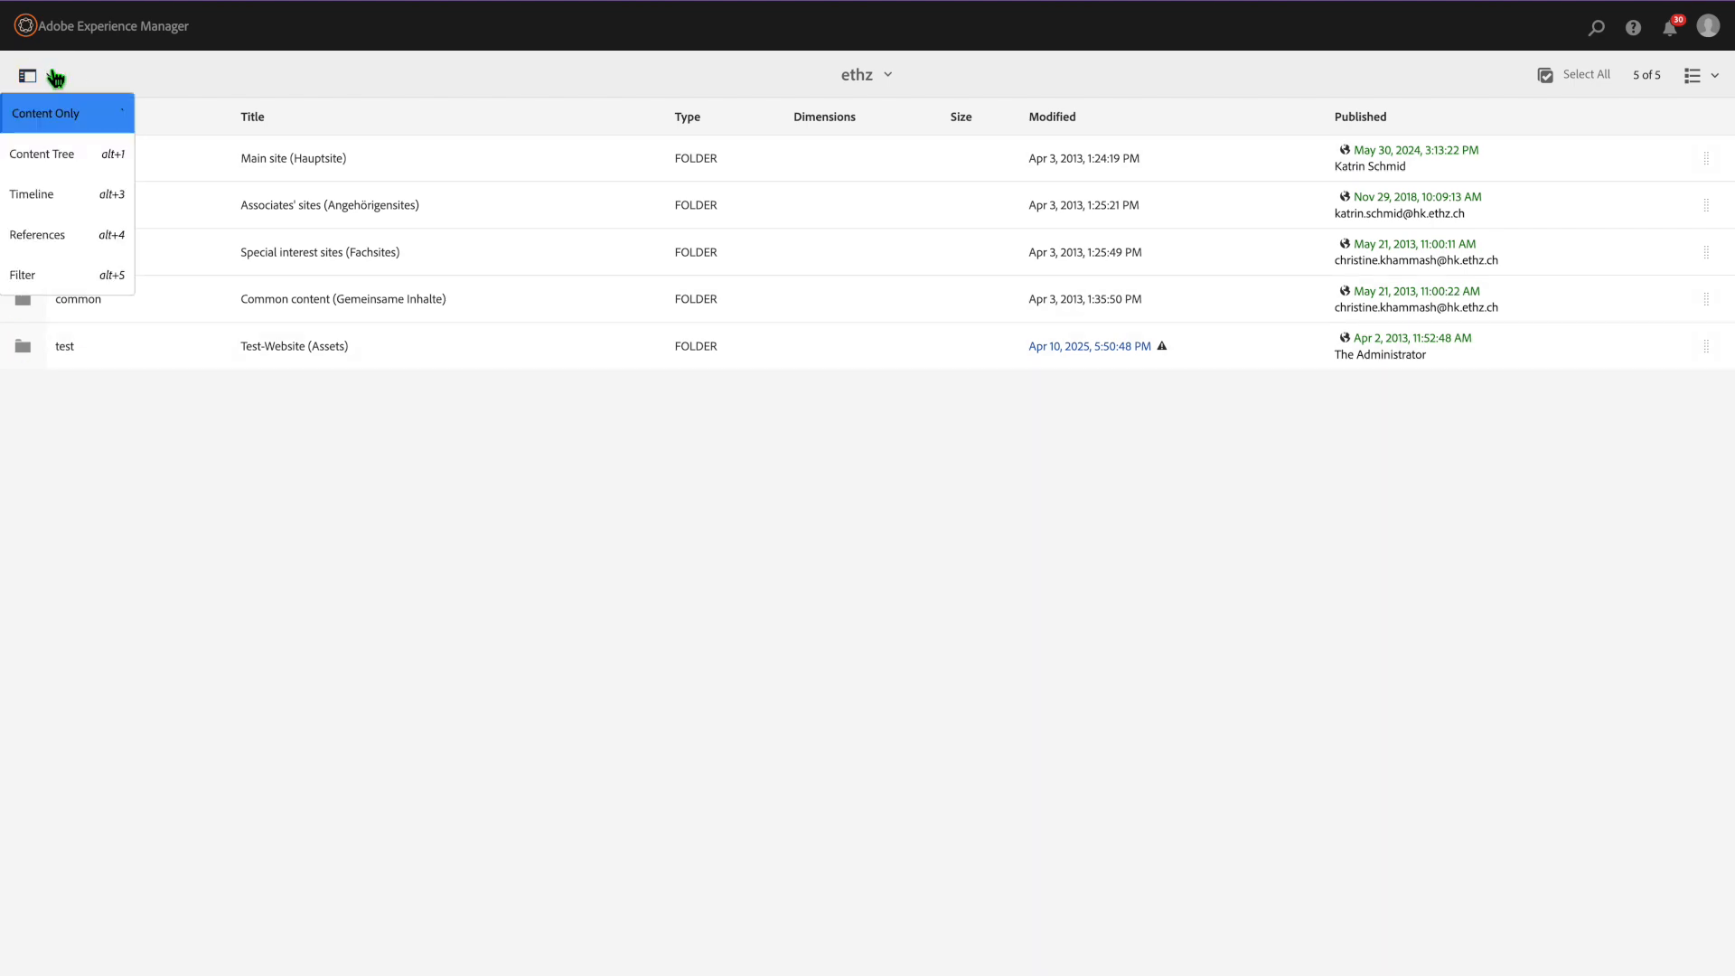
left_click(52, 159)
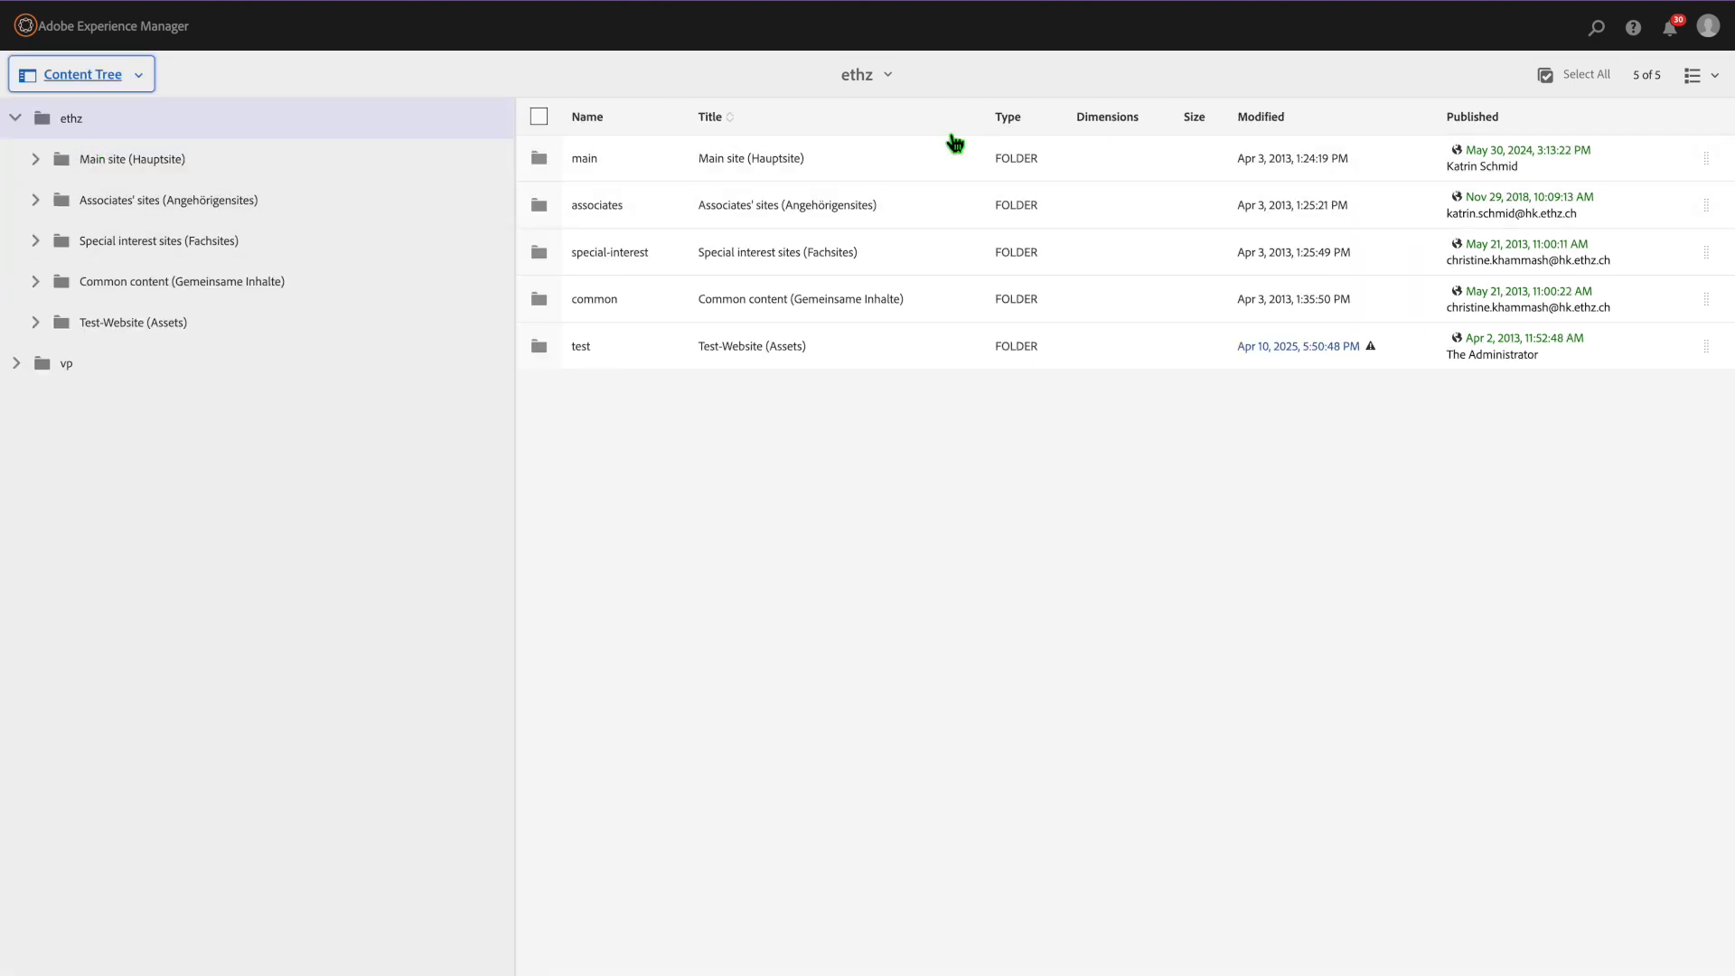
Display the ethz folders in Card View and return to List View.
left_click(1695, 75)
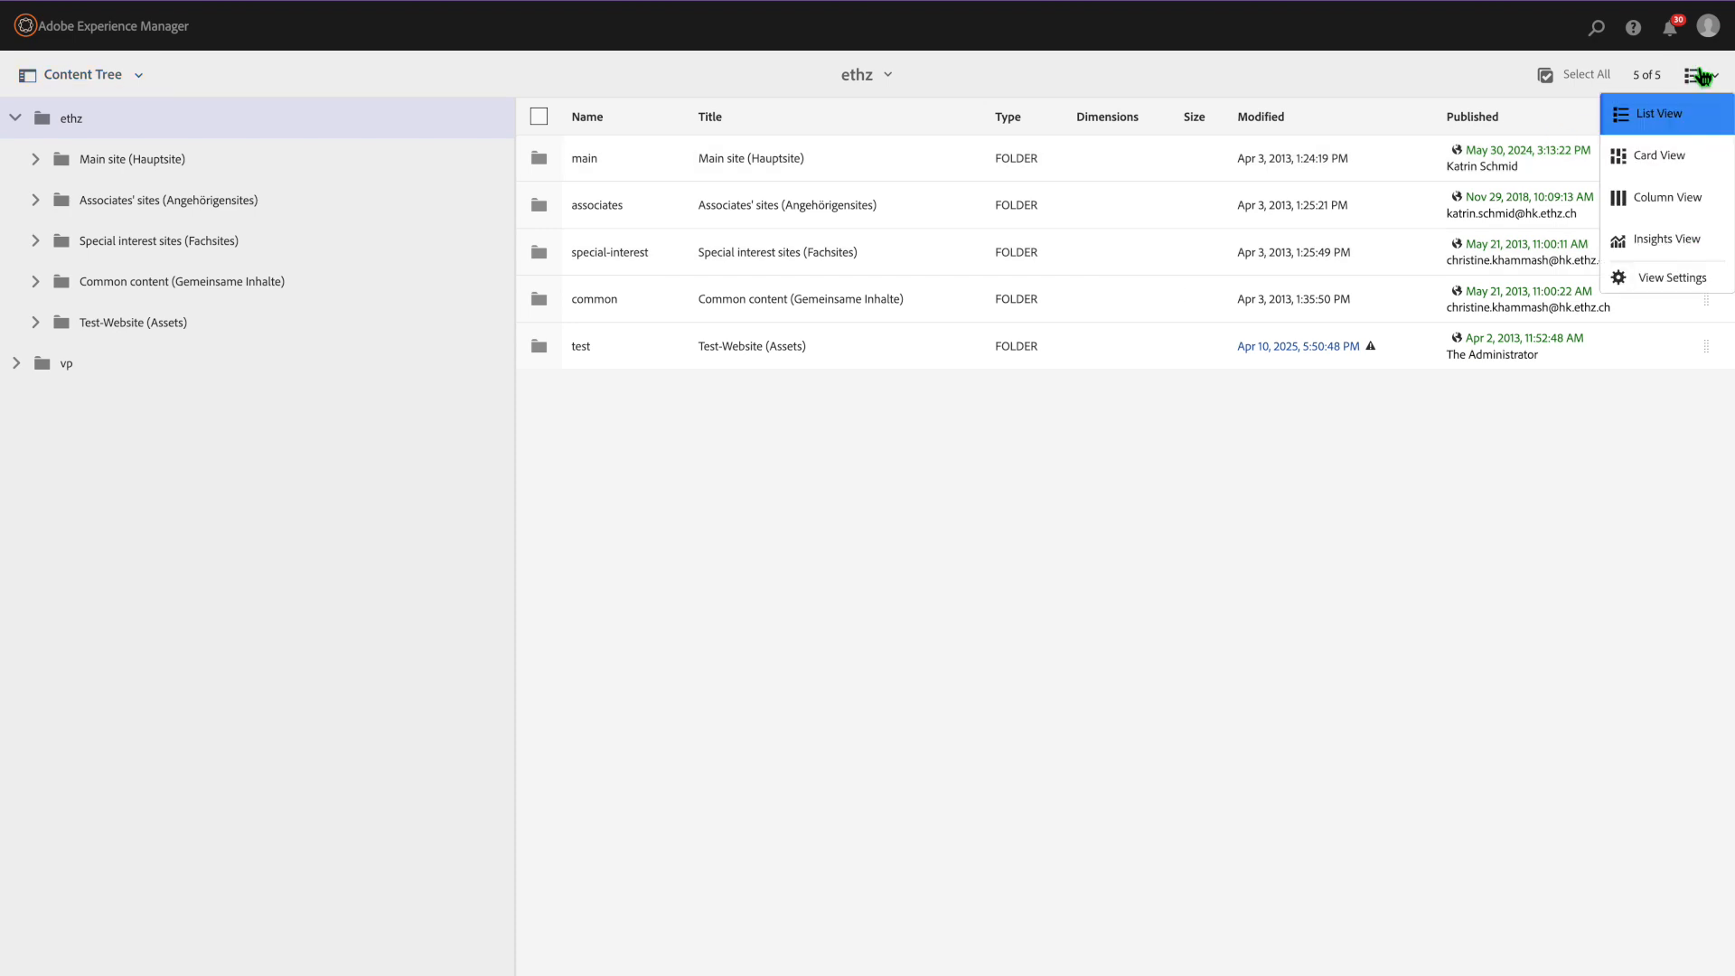
left_click(1662, 157)
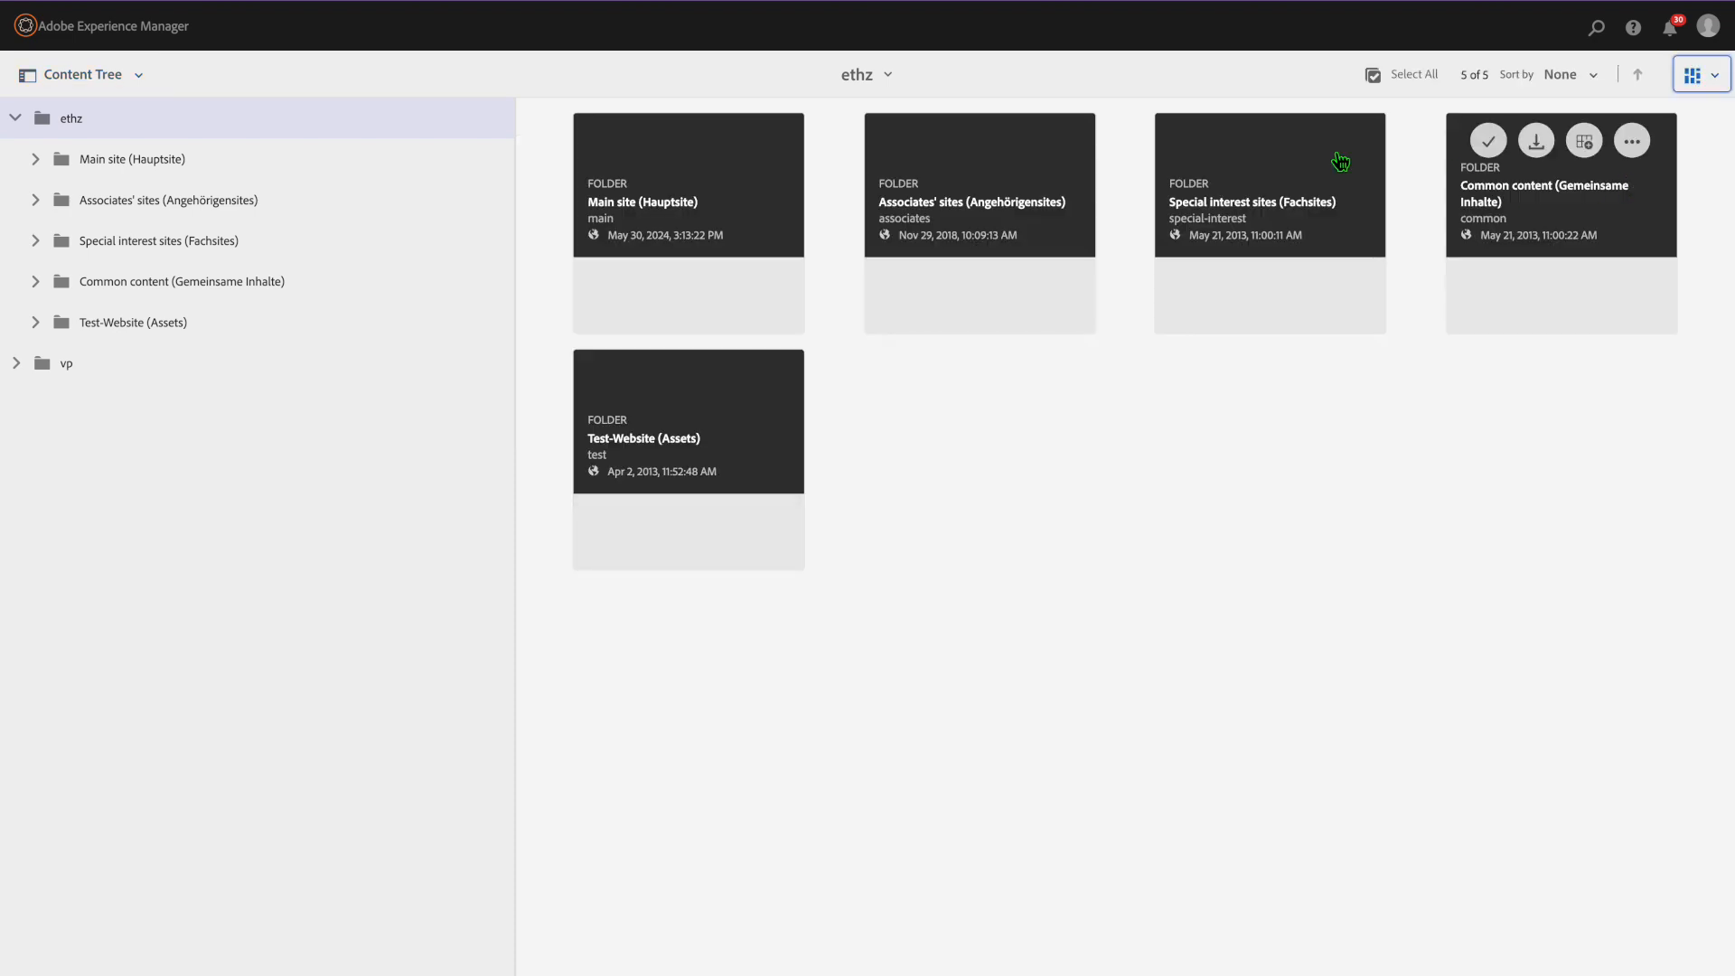
left_click(1698, 75)
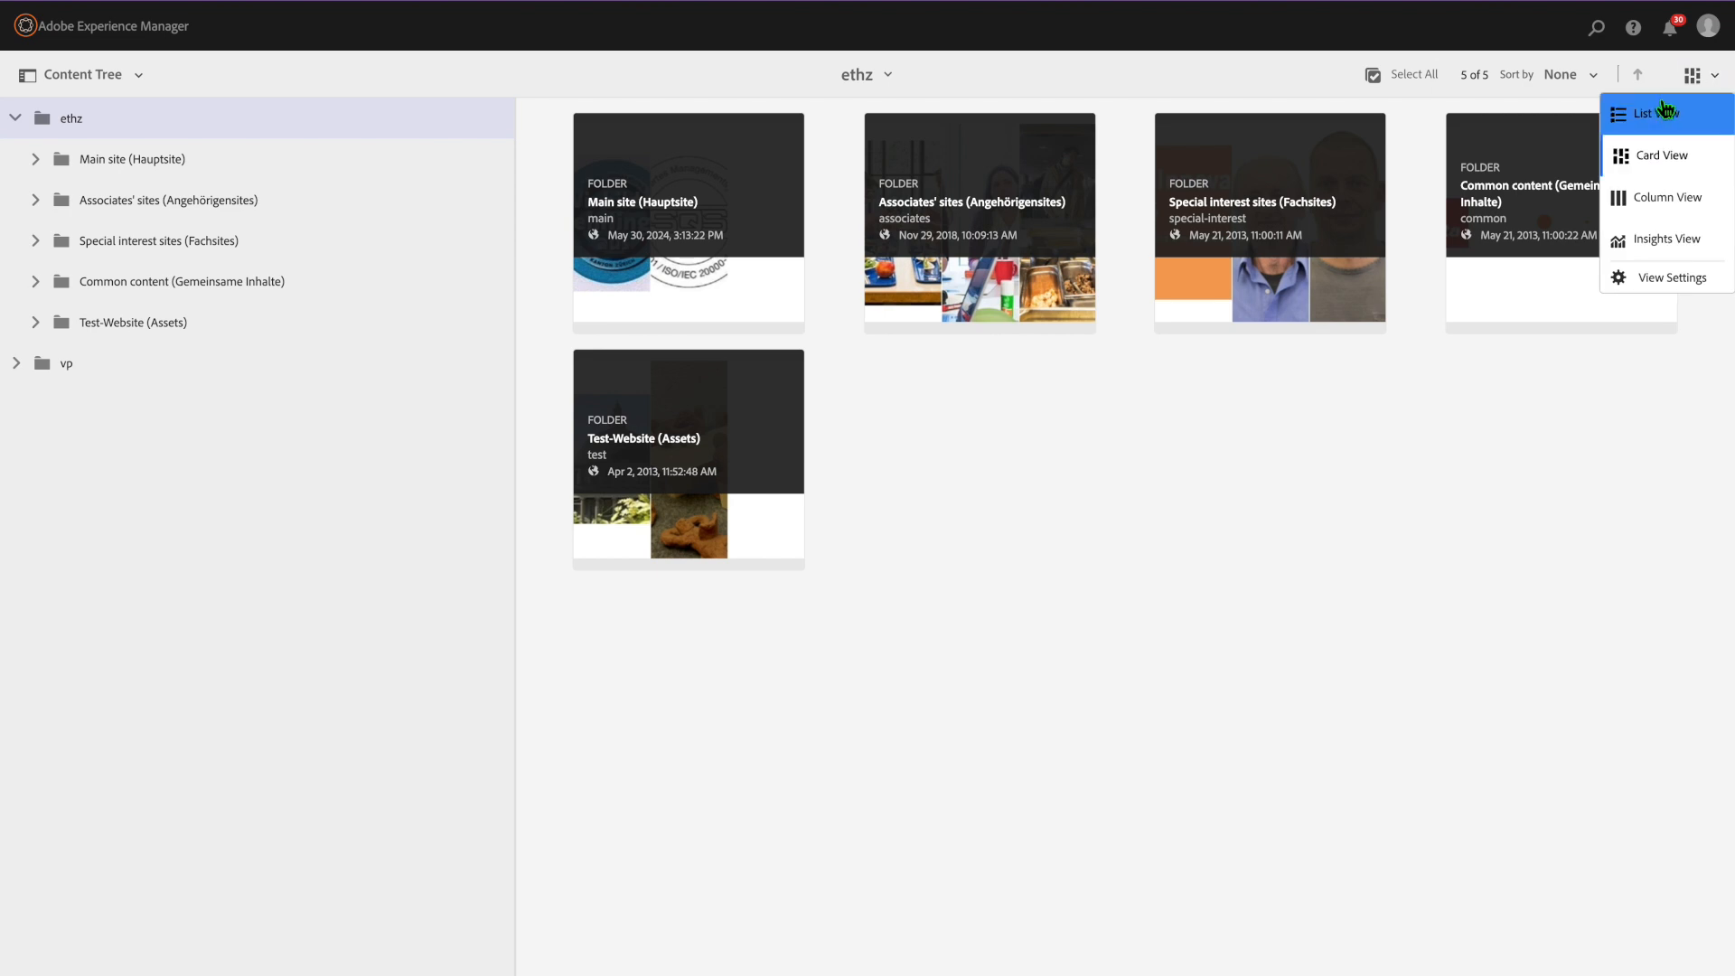
left_click(1653, 113)
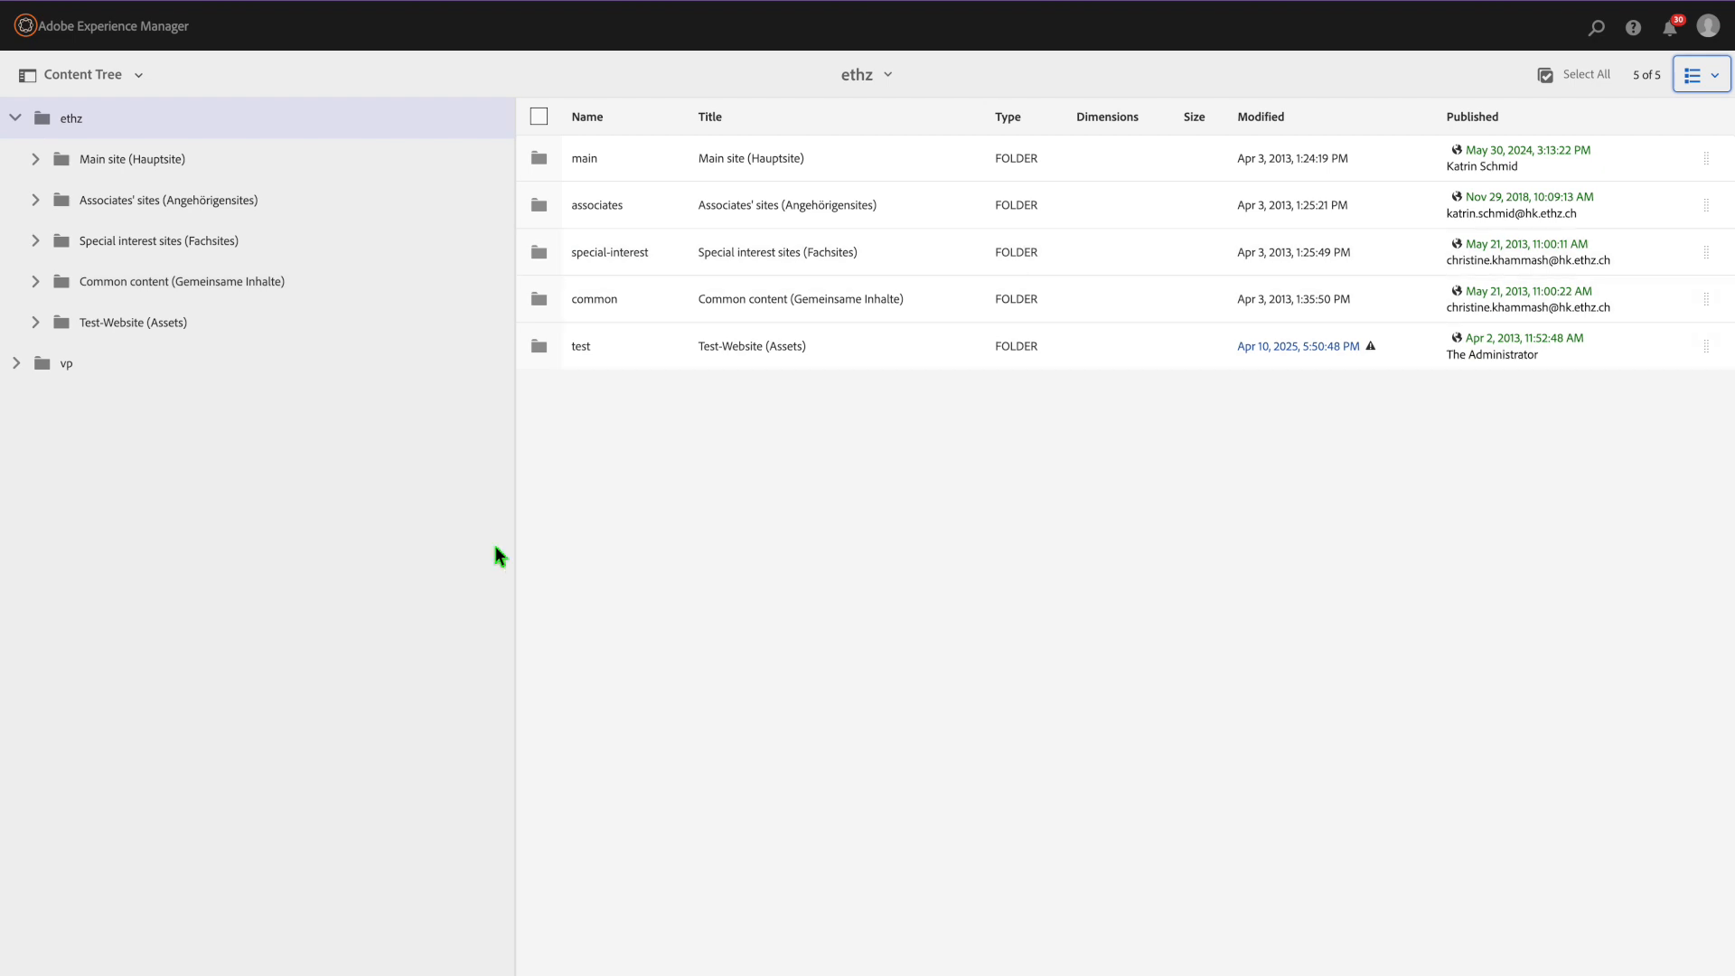
Expand Special interest sites (Fachsites) and open the Tutorial Test Folder inside it.
left_click(200, 239)
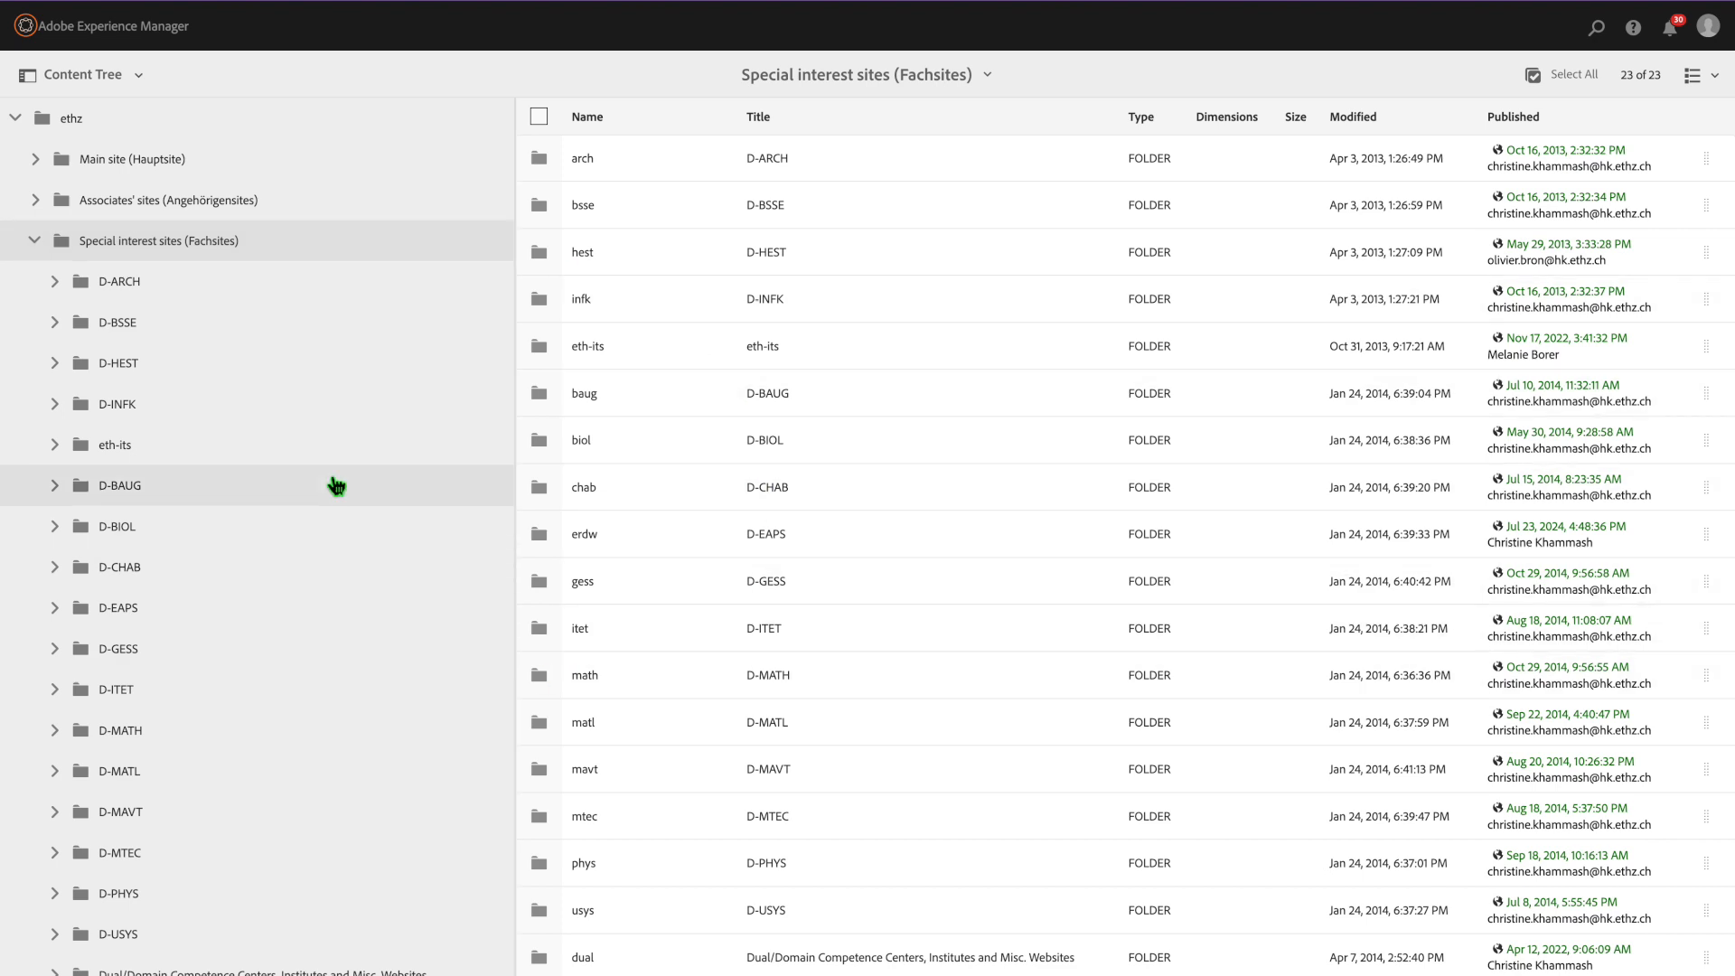
scroll(336, 486, "down", 4)
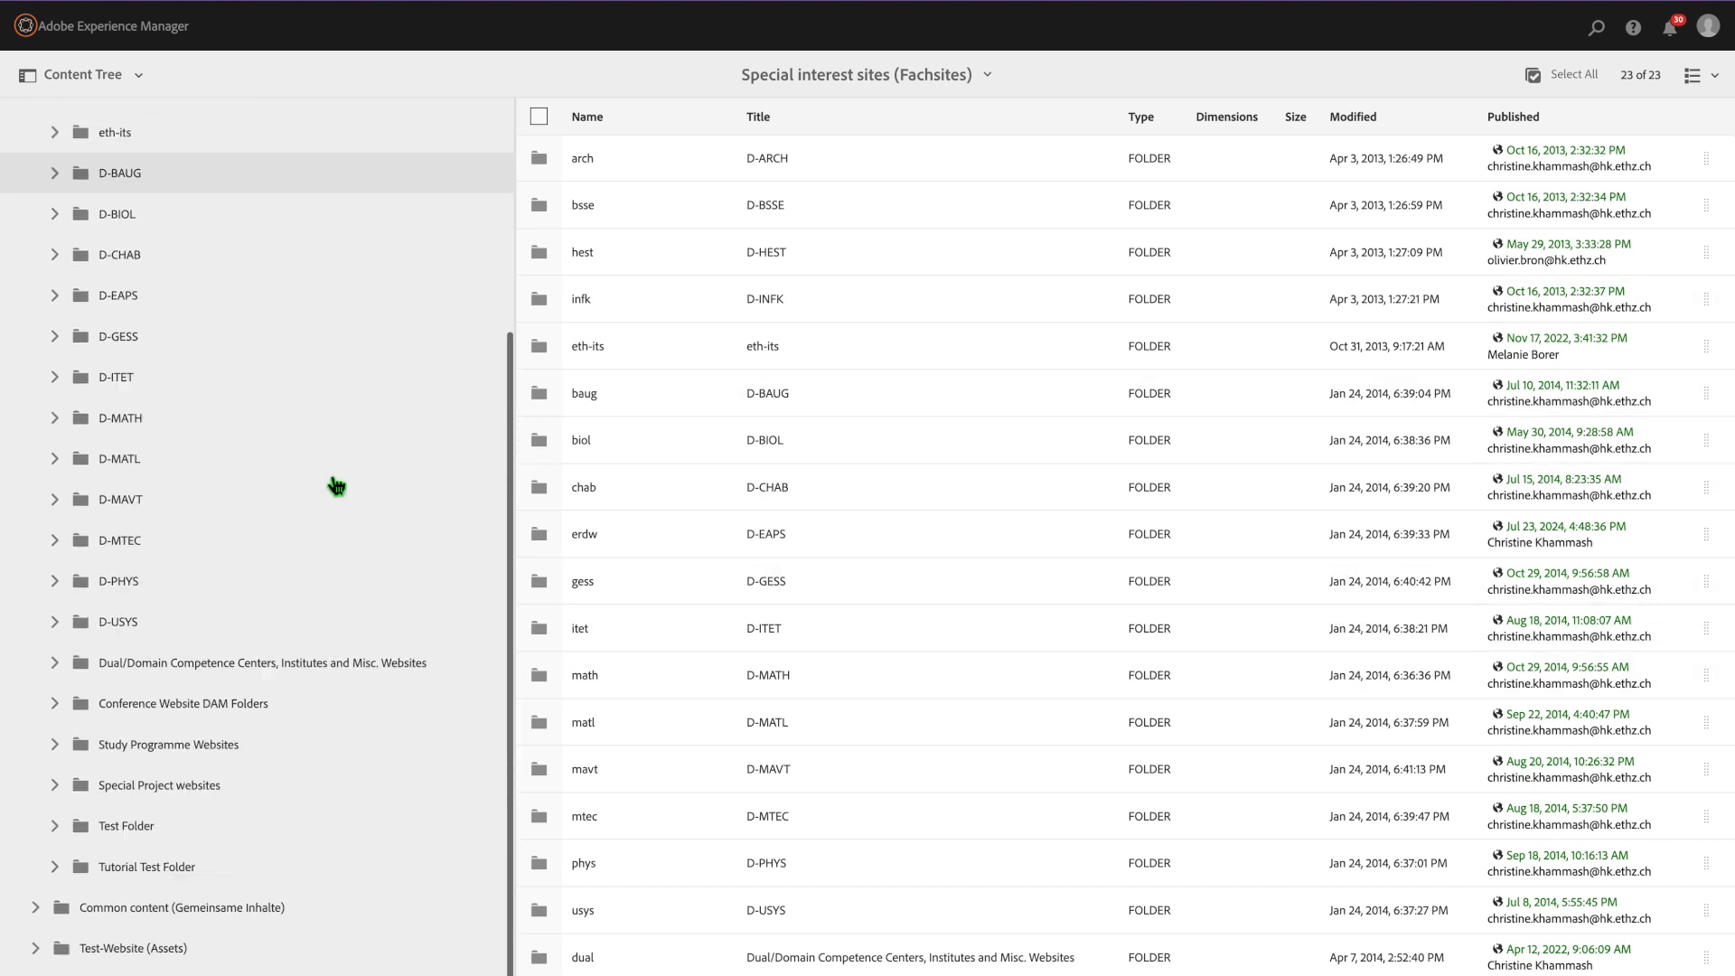
left_click(233, 854)
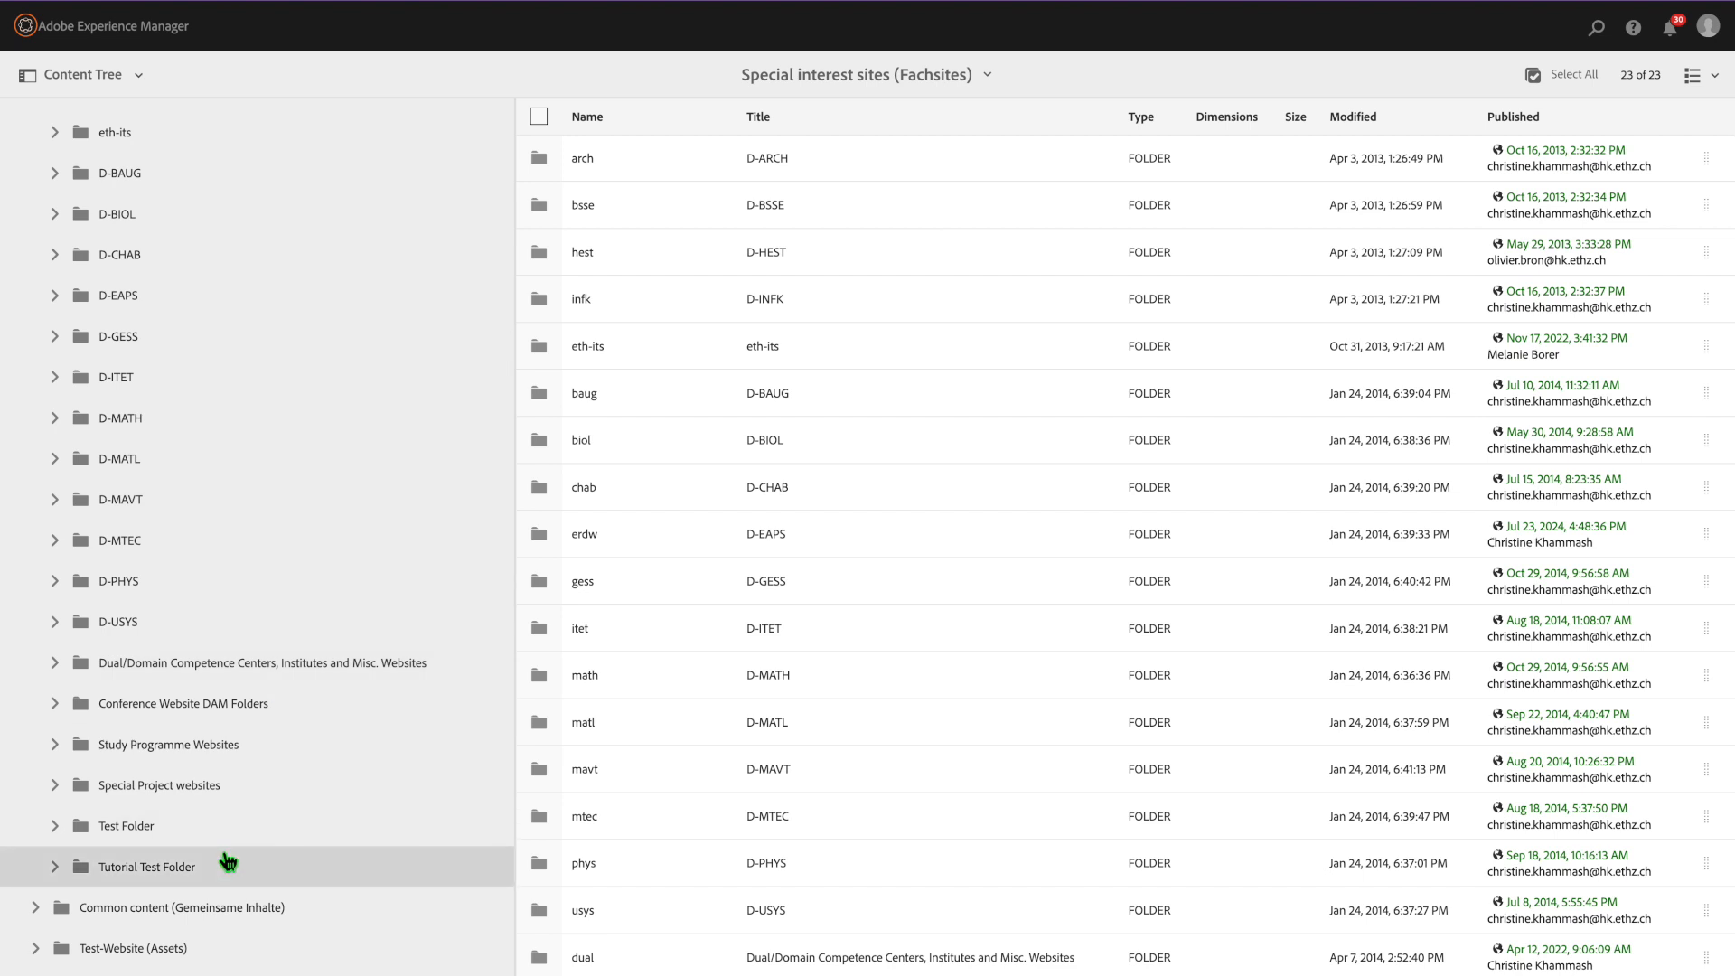
scroll(237, 840, "down", 3)
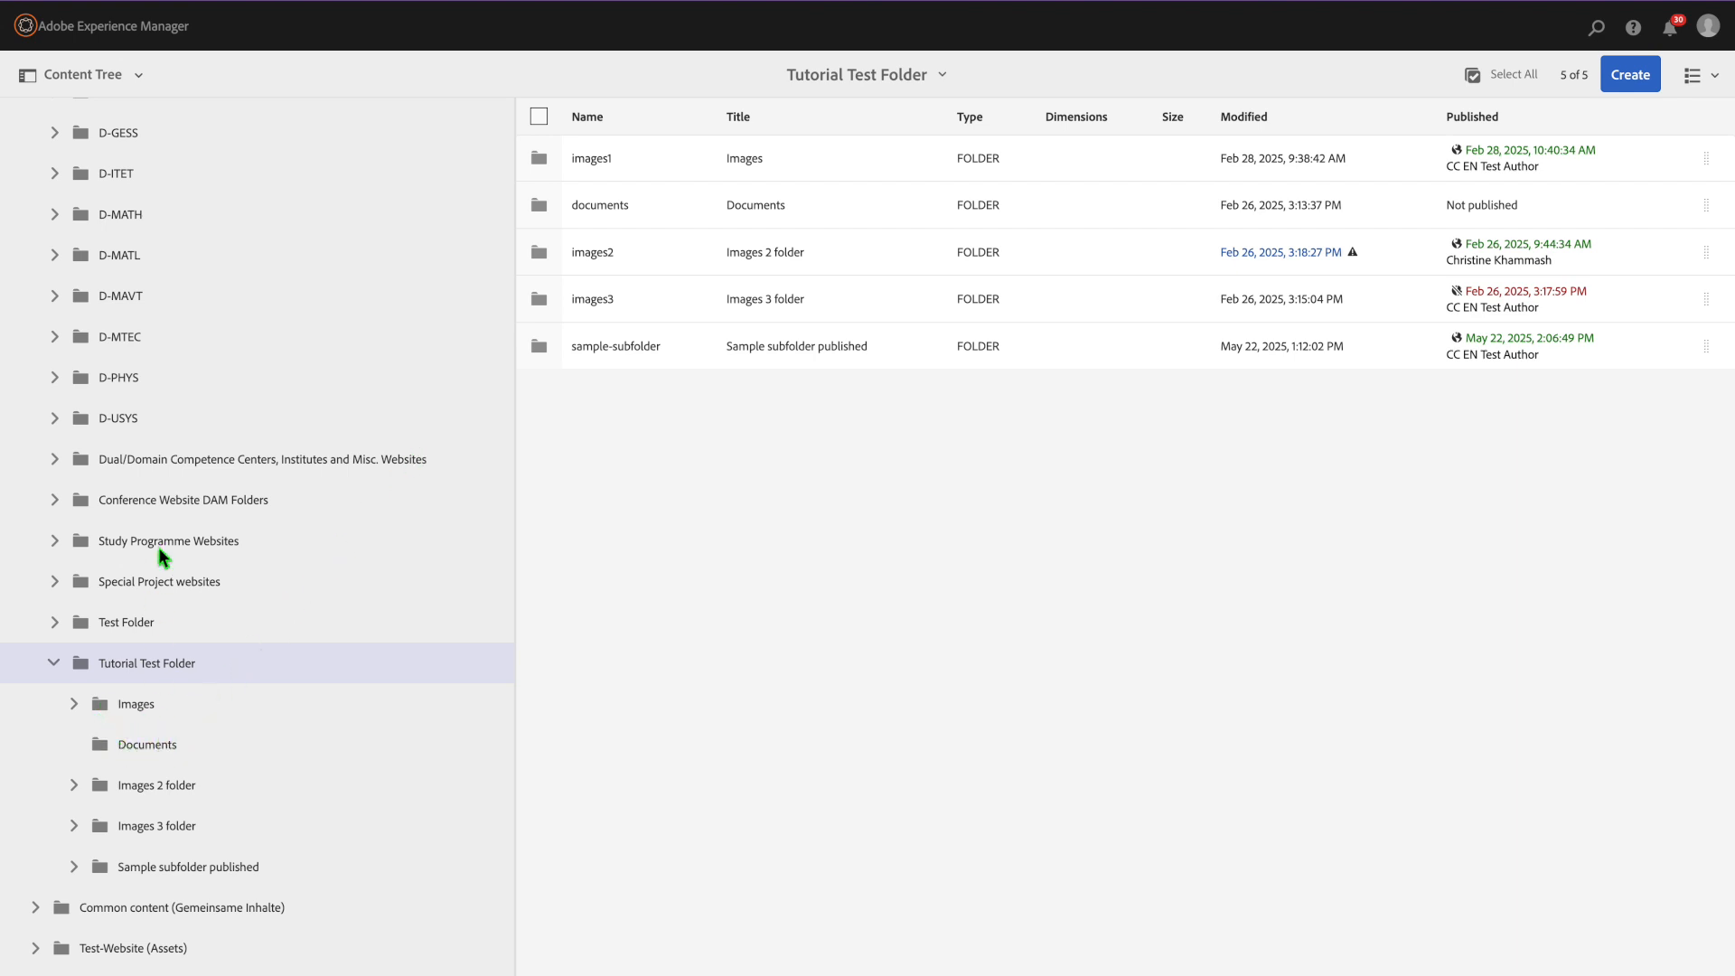
Browse D-MAVT's asset folders, including D-MAVT DAM Folder and the Institute of Mechanical Systems' IMES DAM Folder, and collapse the branch.
left_click(163, 295)
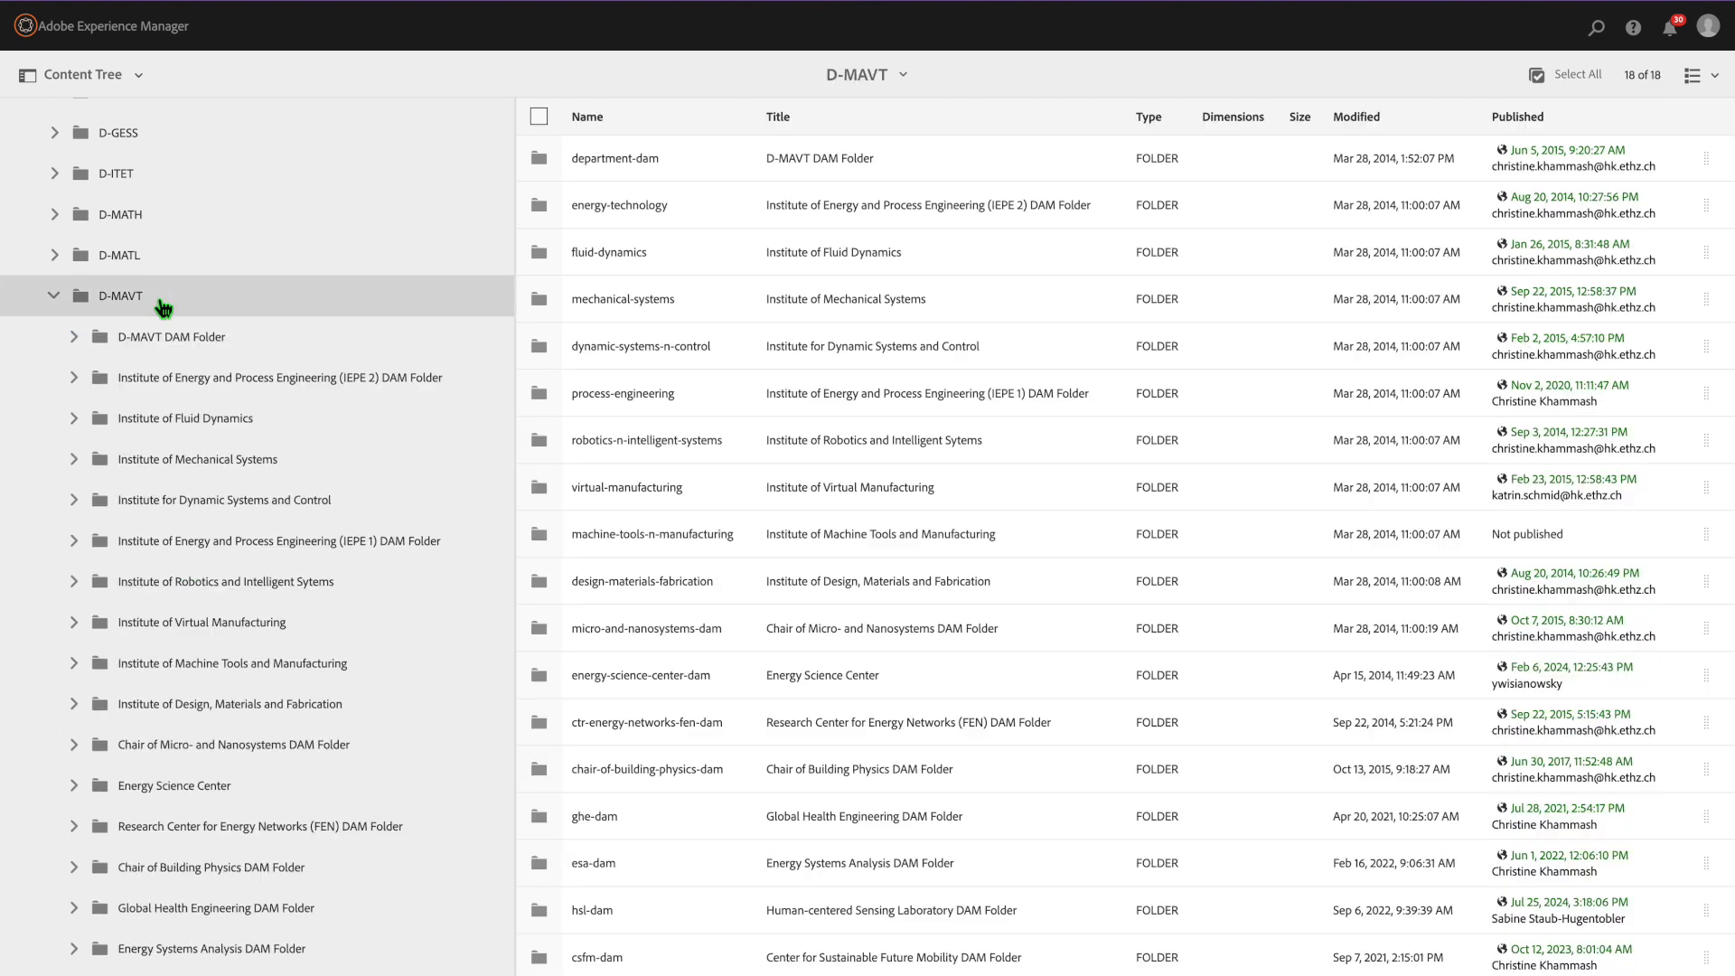
left_click(158, 337)
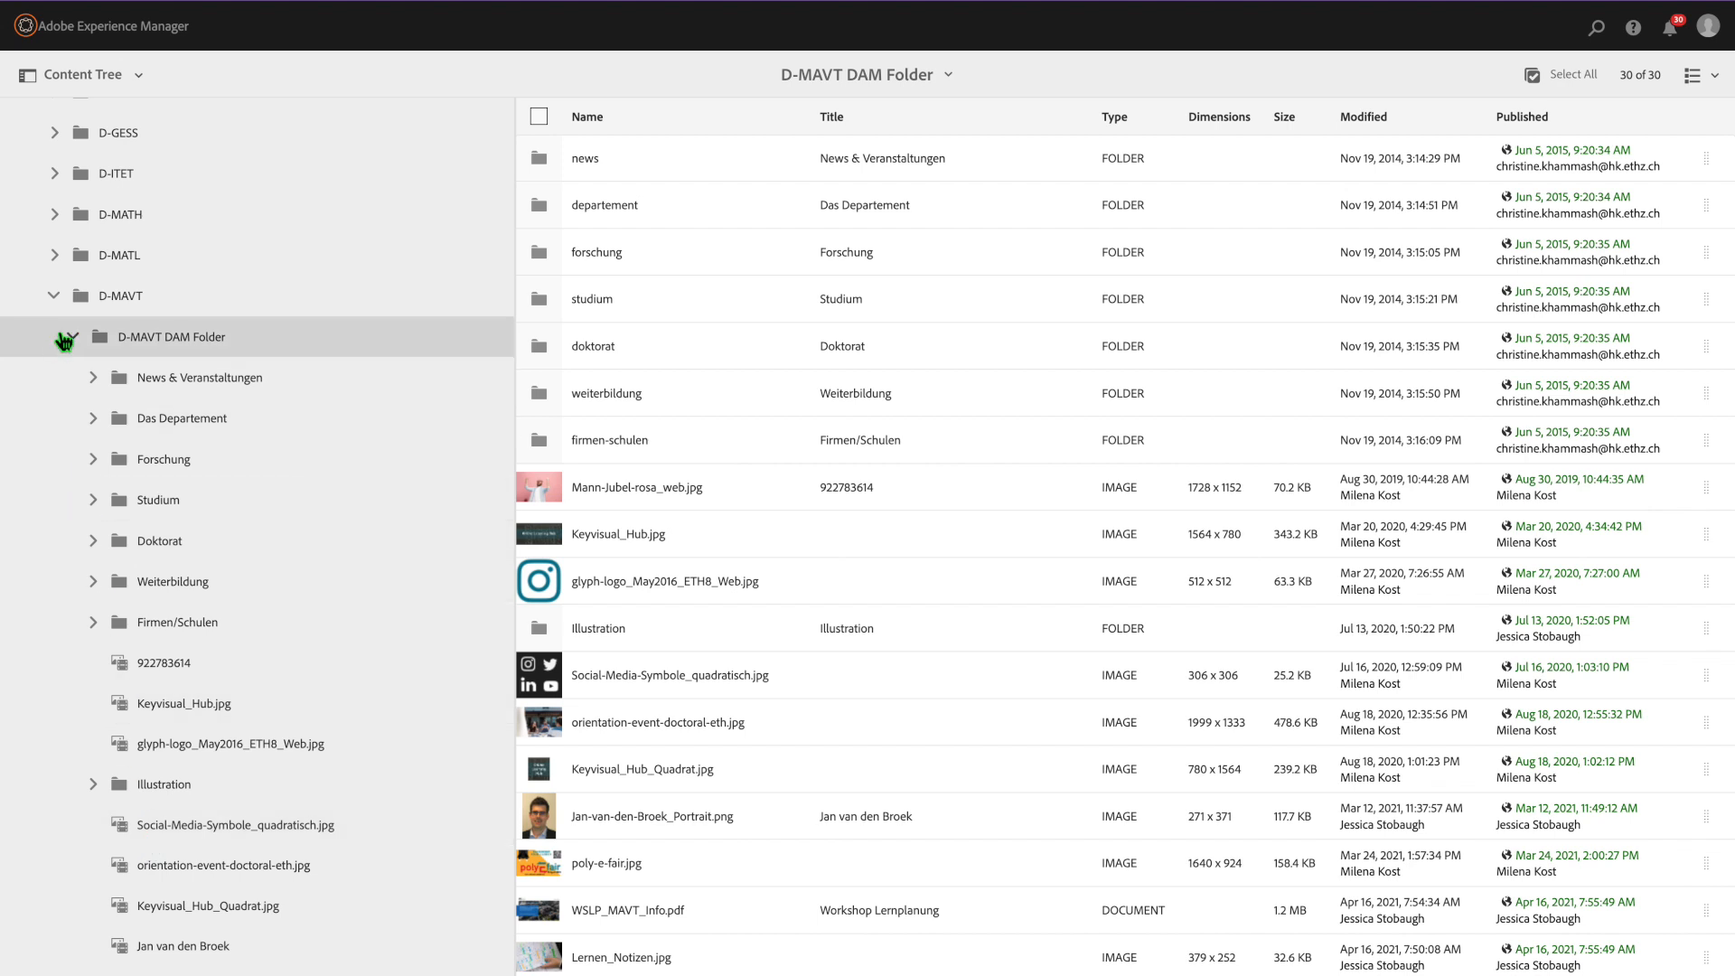
left_click(70, 339)
left_click(147, 458)
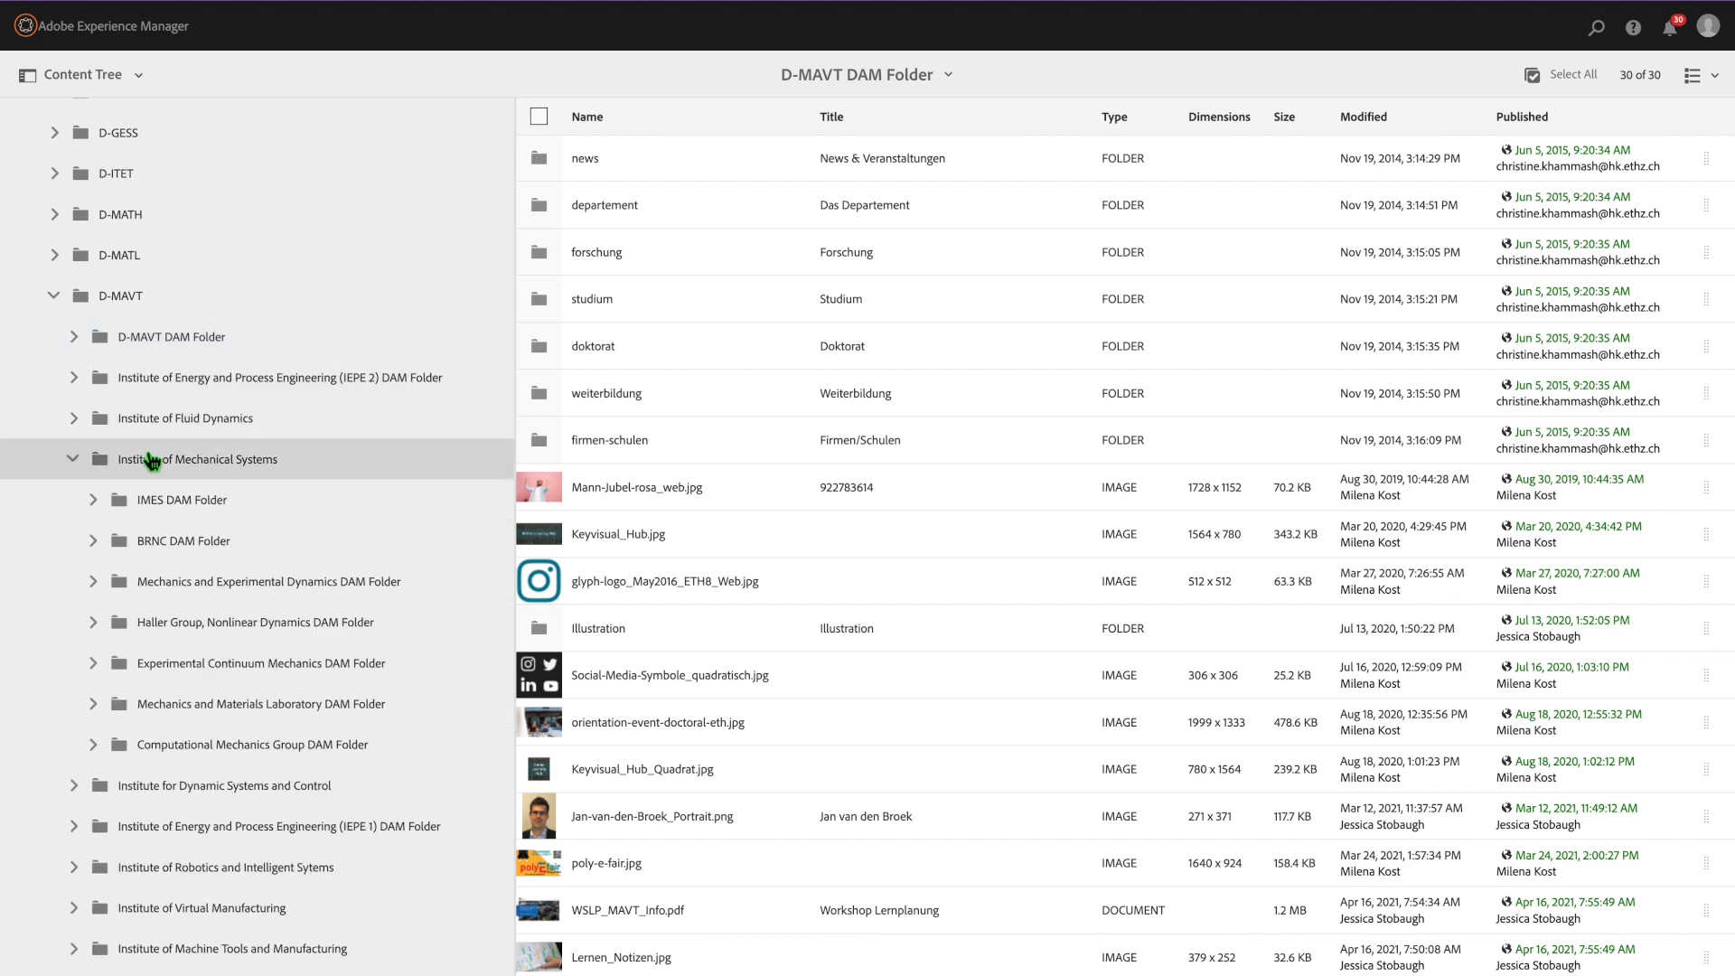
left_click(147, 501)
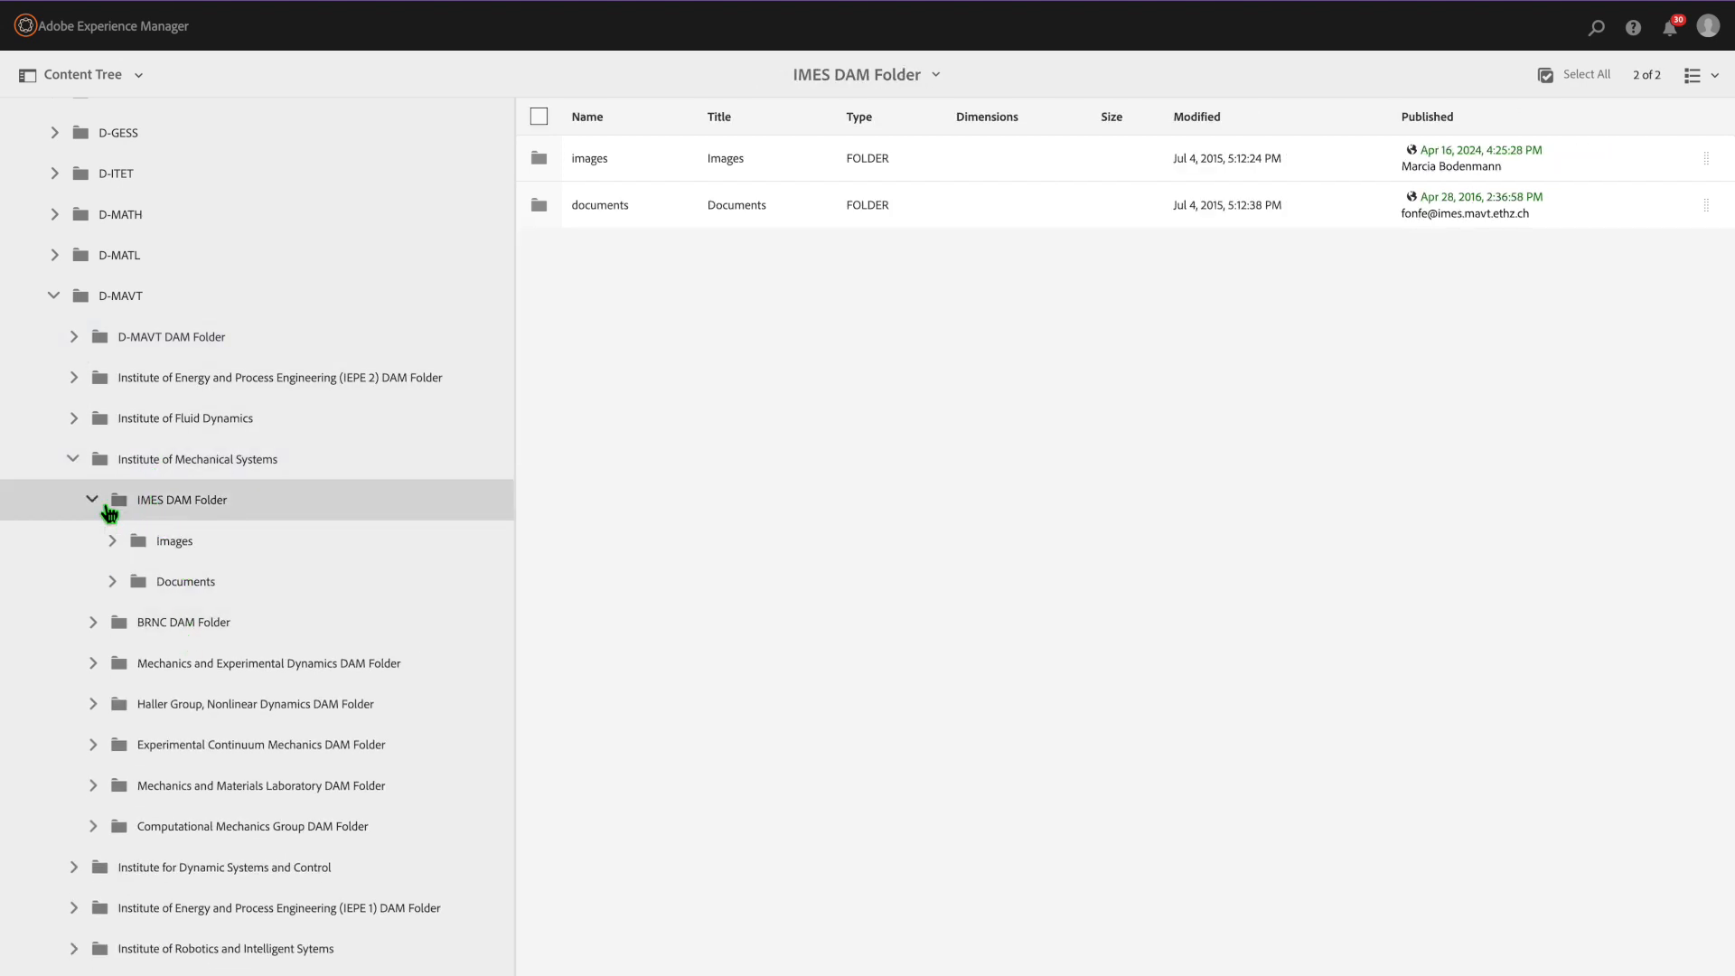
left_click(94, 501)
left_click(73, 459)
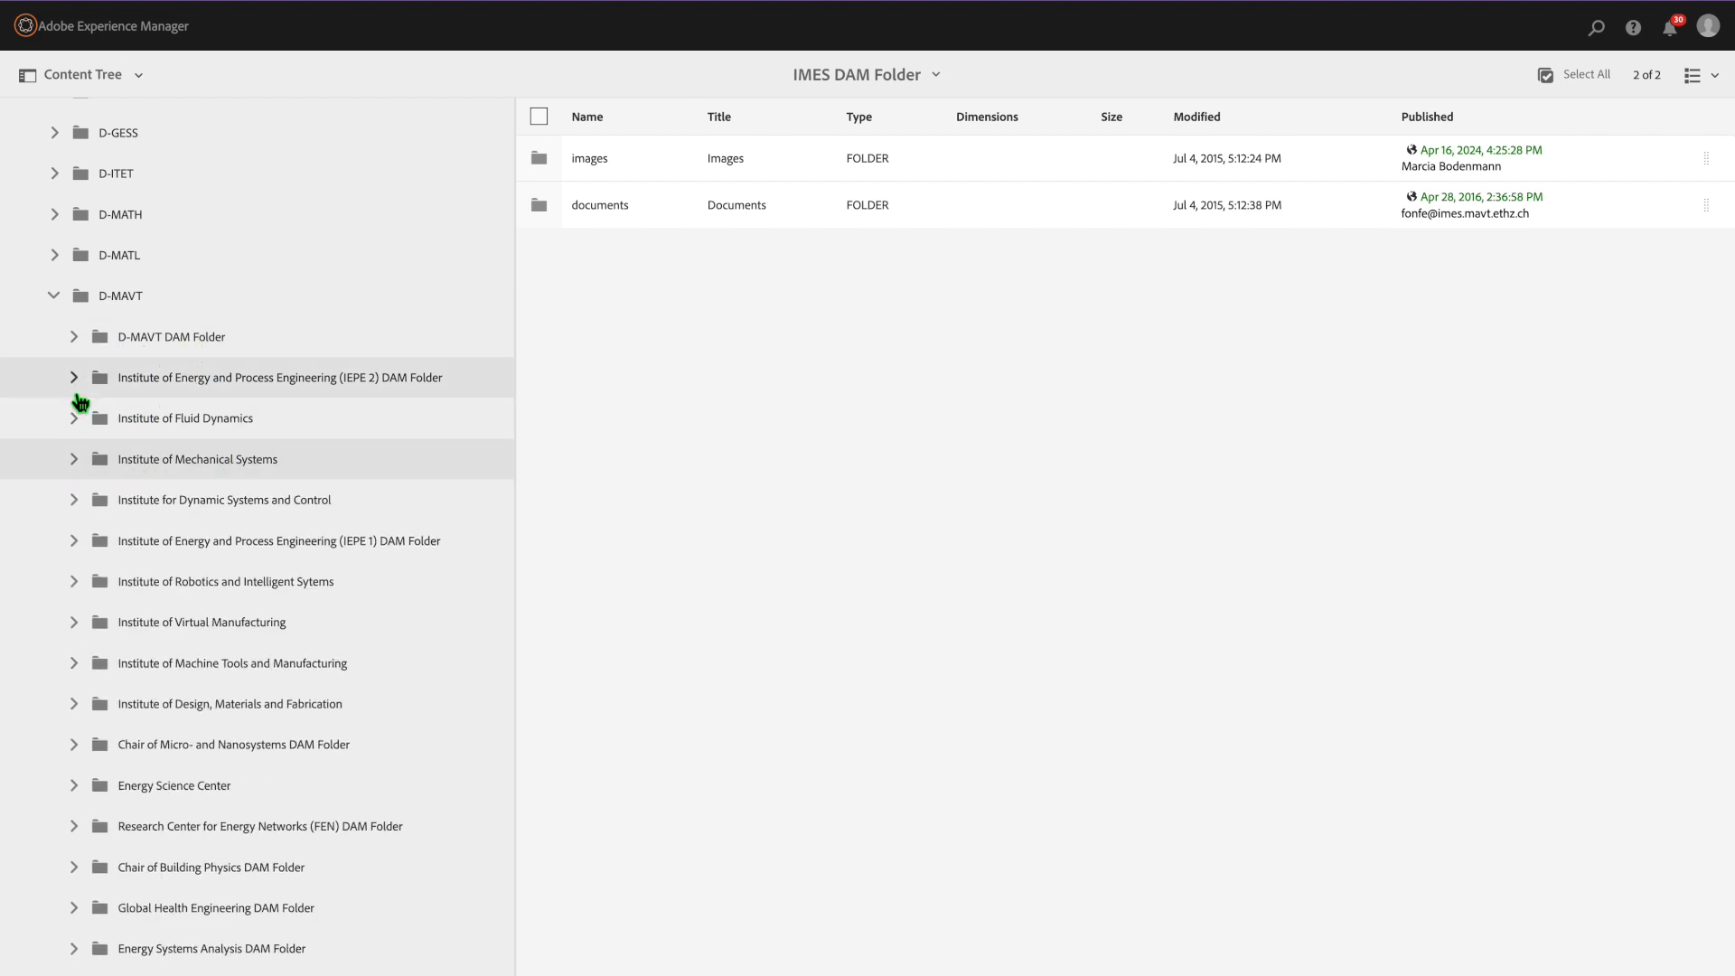
left_click(54, 297)
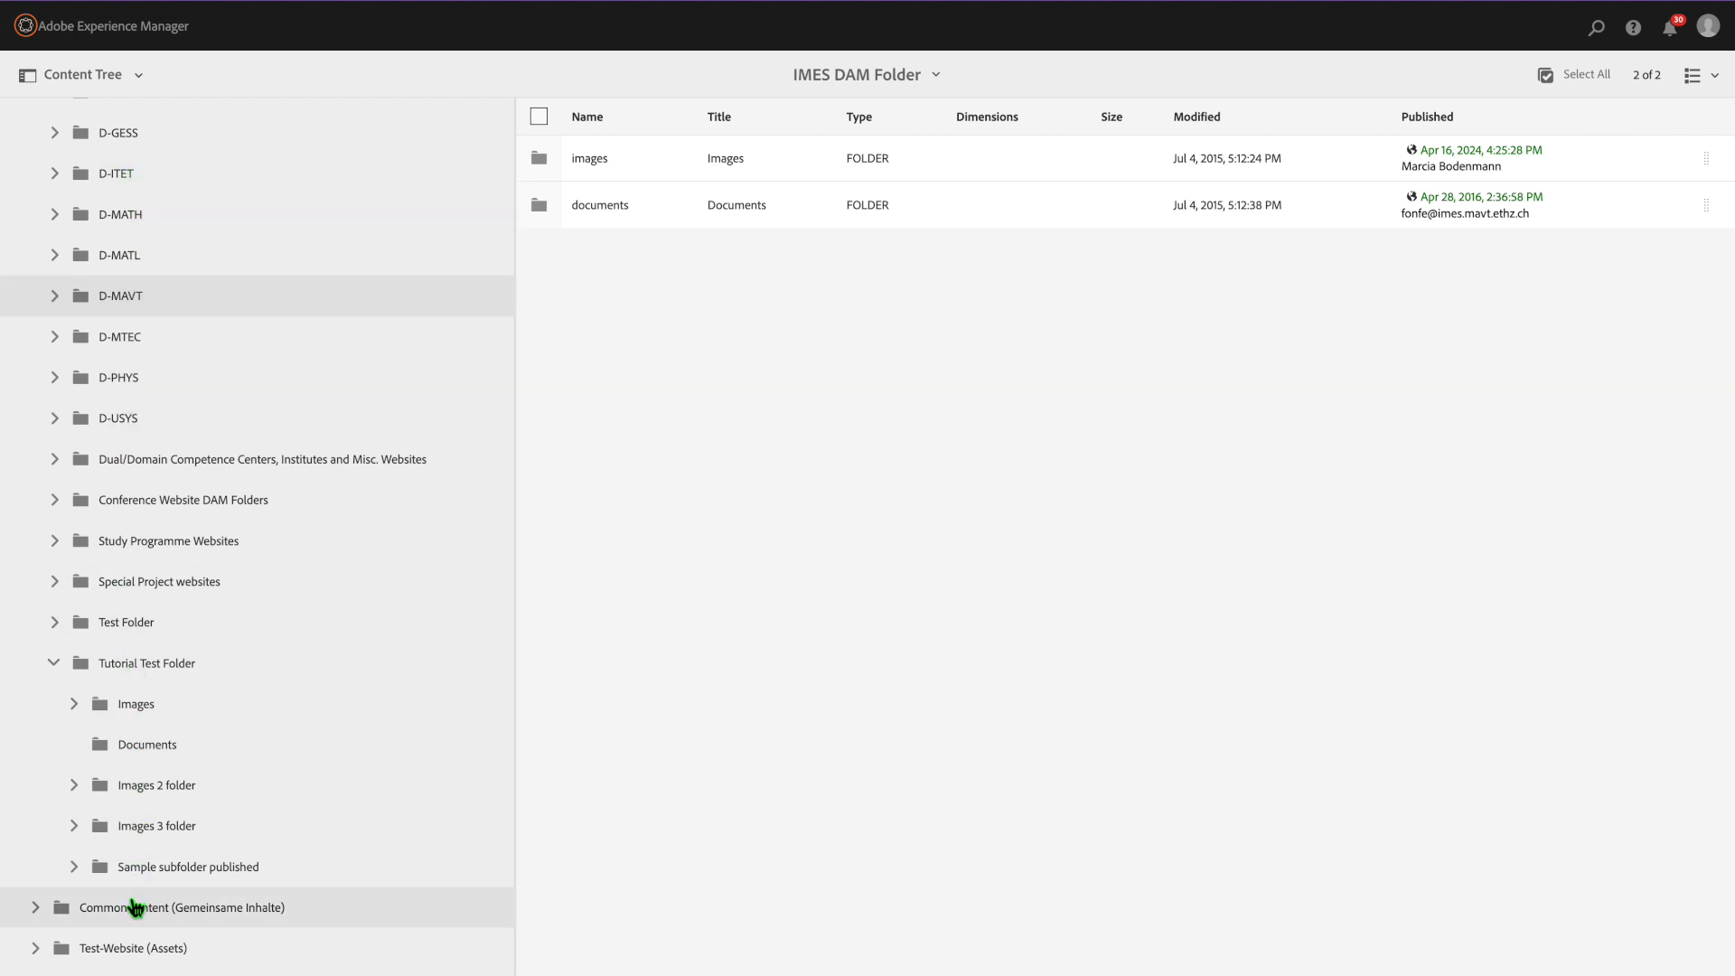
Open the Images folder within Tutorial Test Folder and look through its files and subfolders in the tree.
left_click(74, 704)
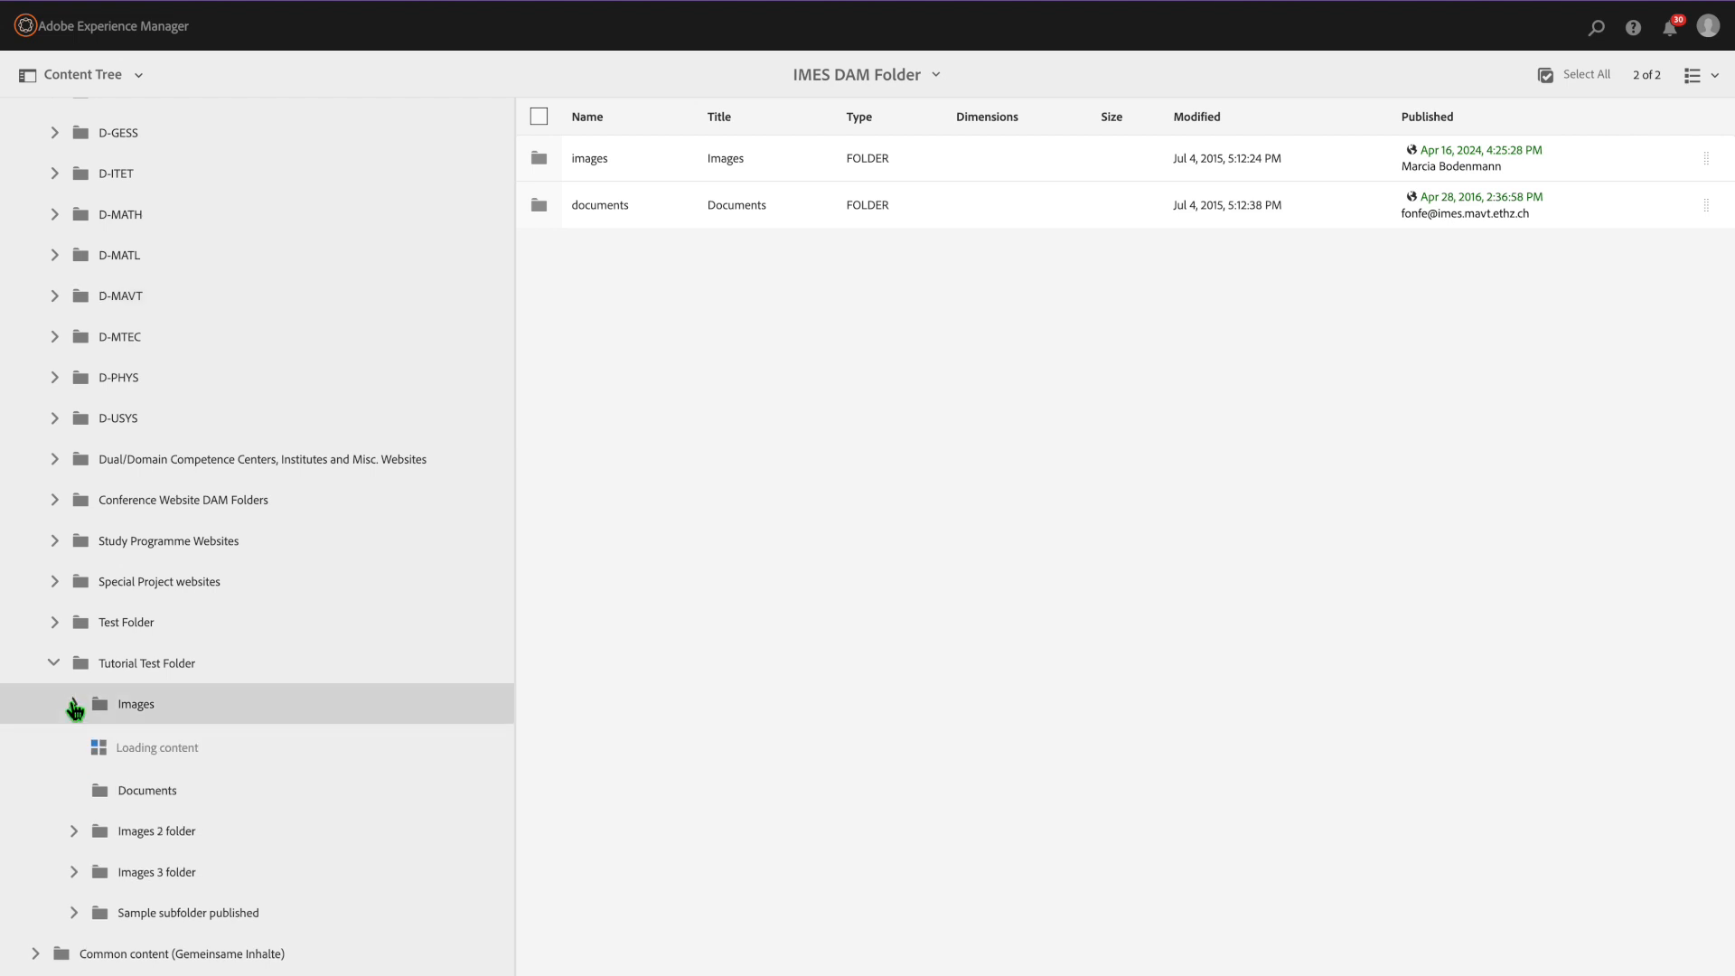
left_click(244, 705)
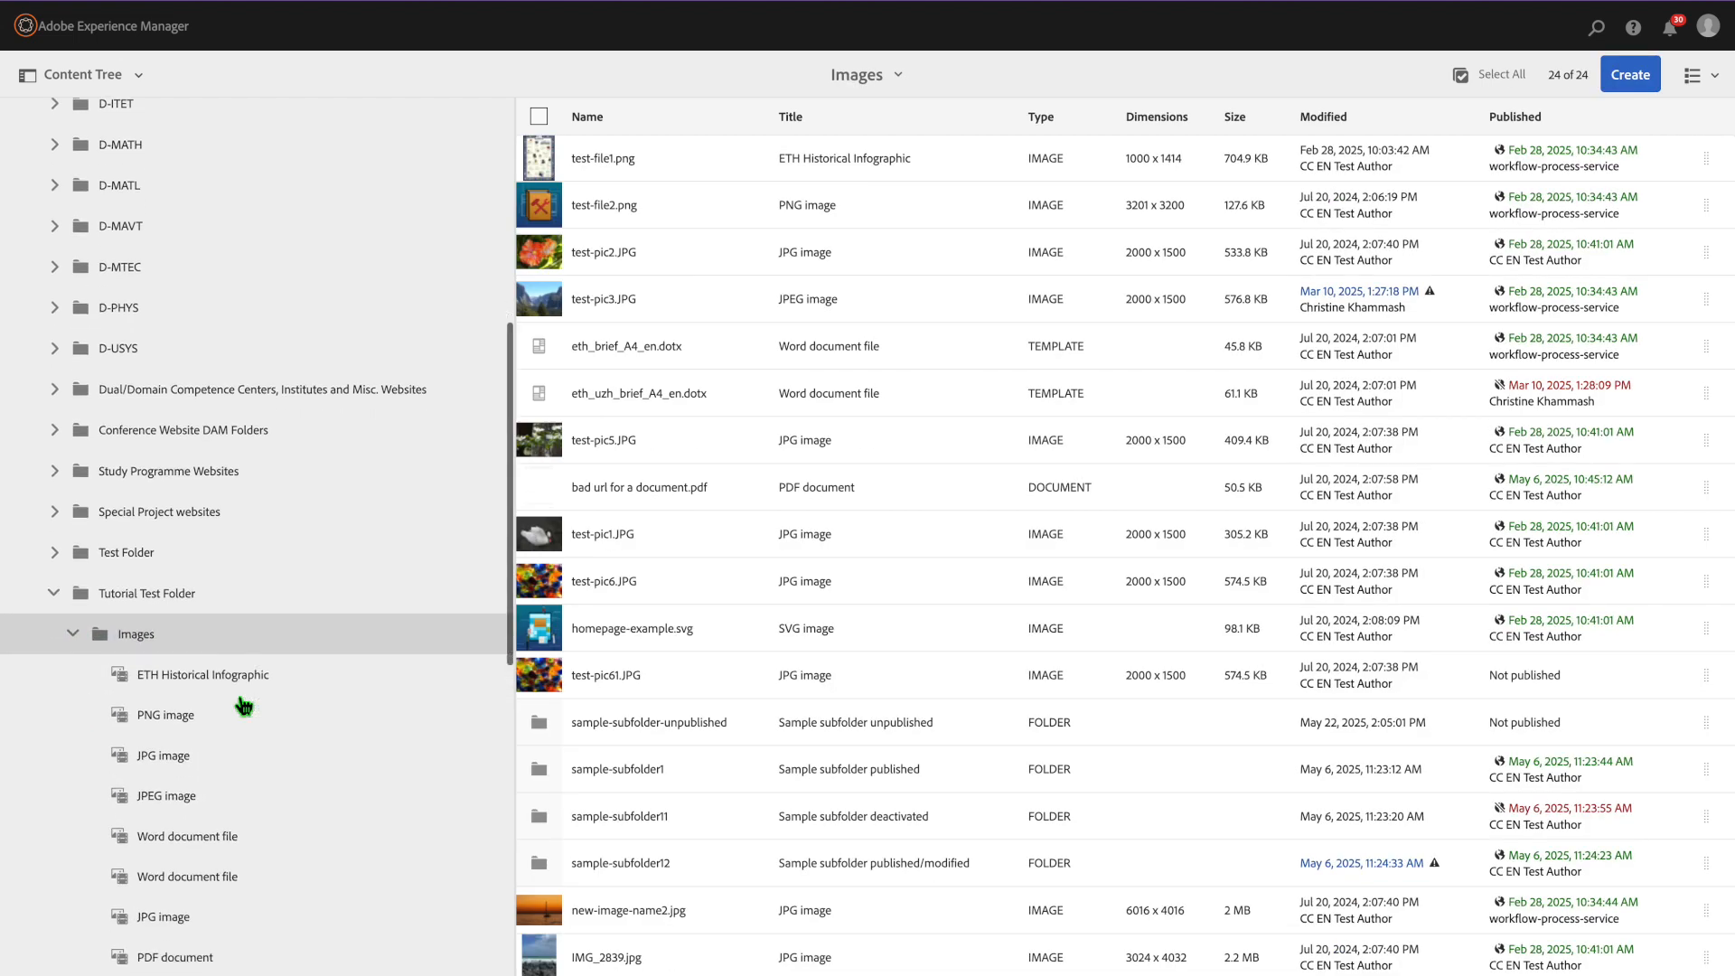
scroll(243, 705, "down", 7)
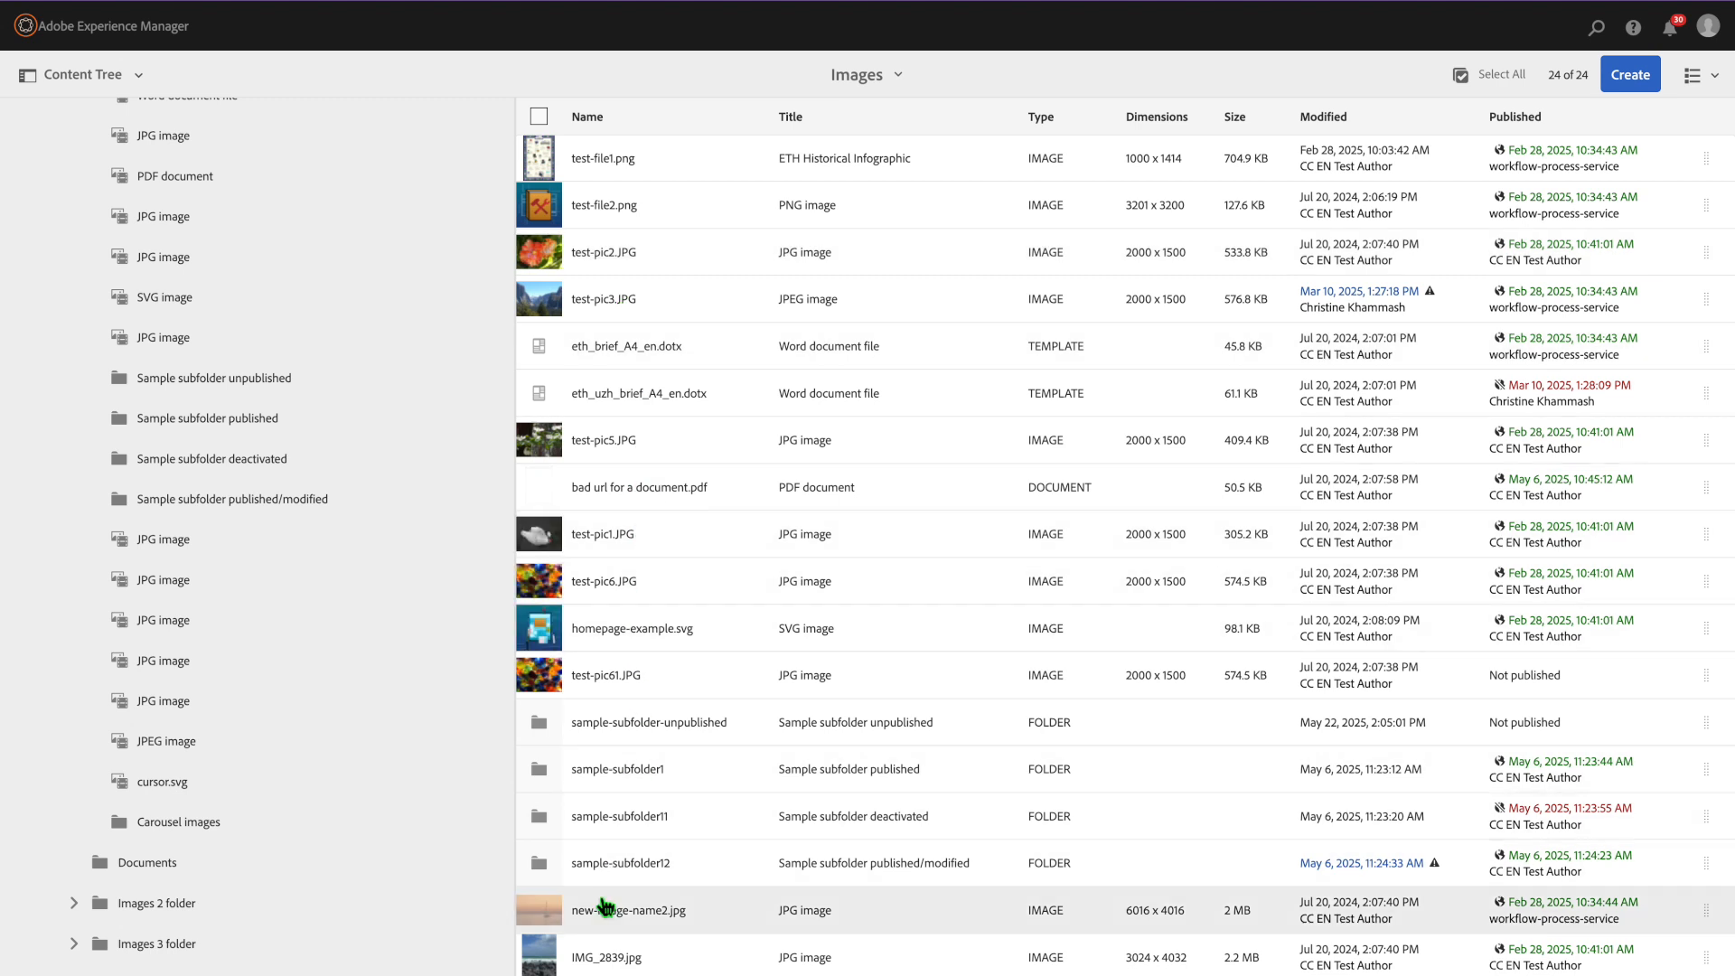
scroll(62, 258, "up", 8)
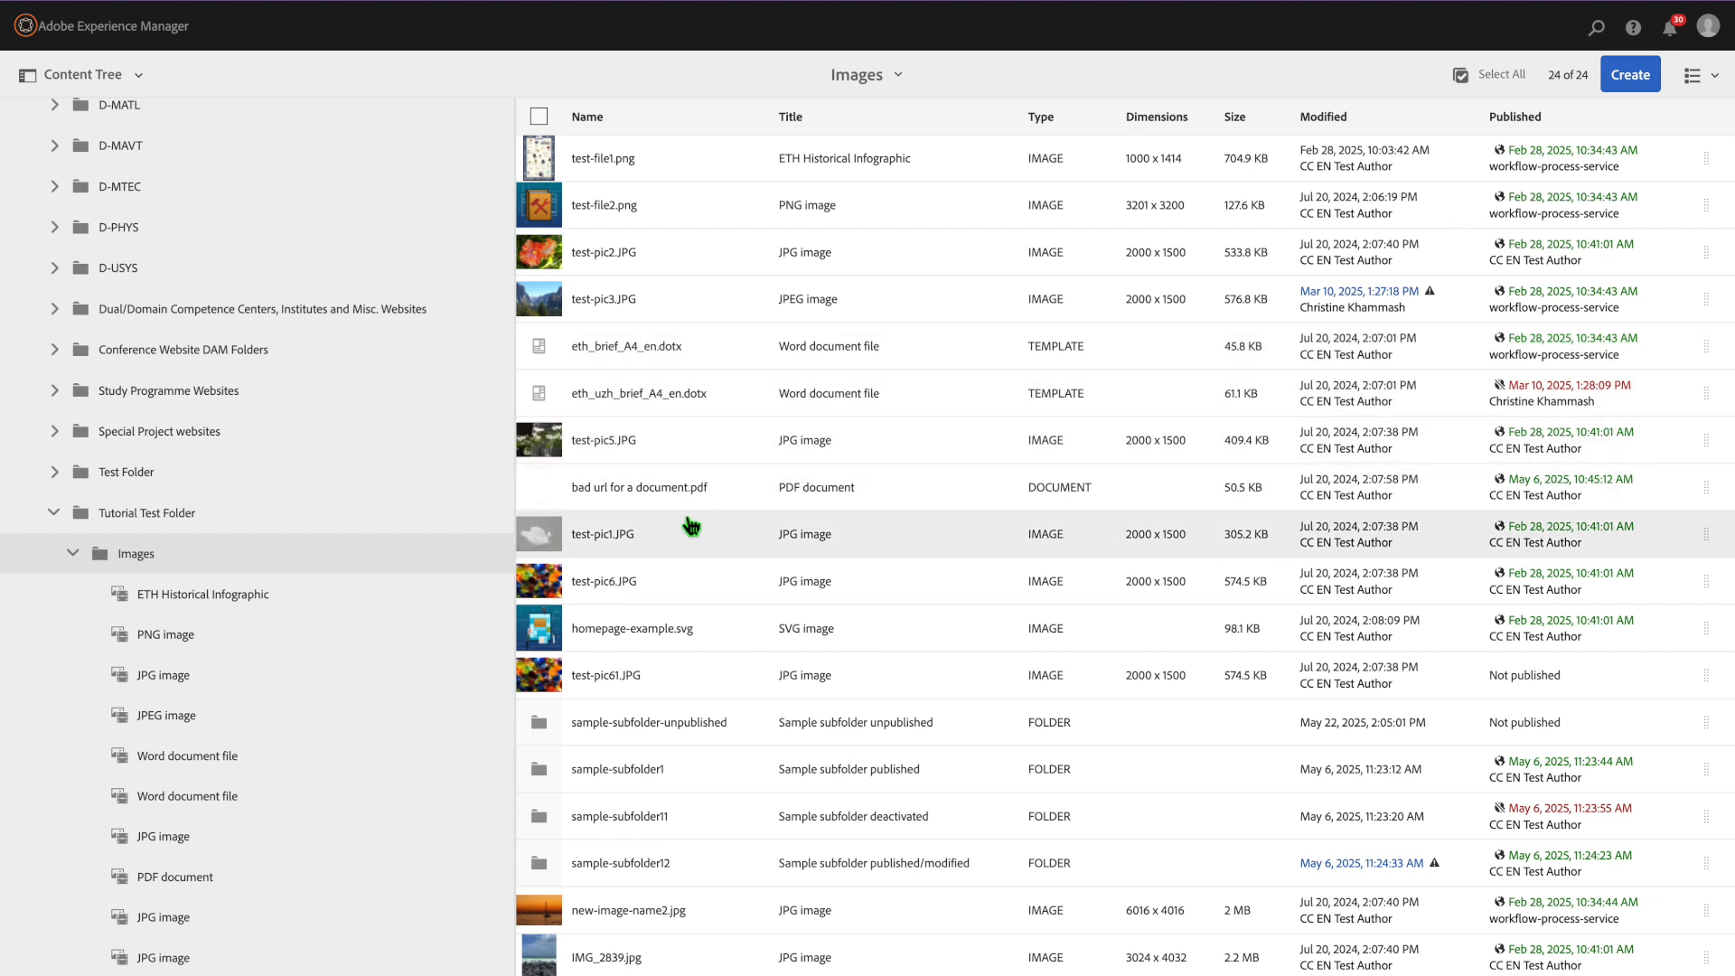
Select and deselect the sample-subfolder-unpublished folder and the test-pic61.JPG image.
left_click(542, 723)
left_click(542, 722)
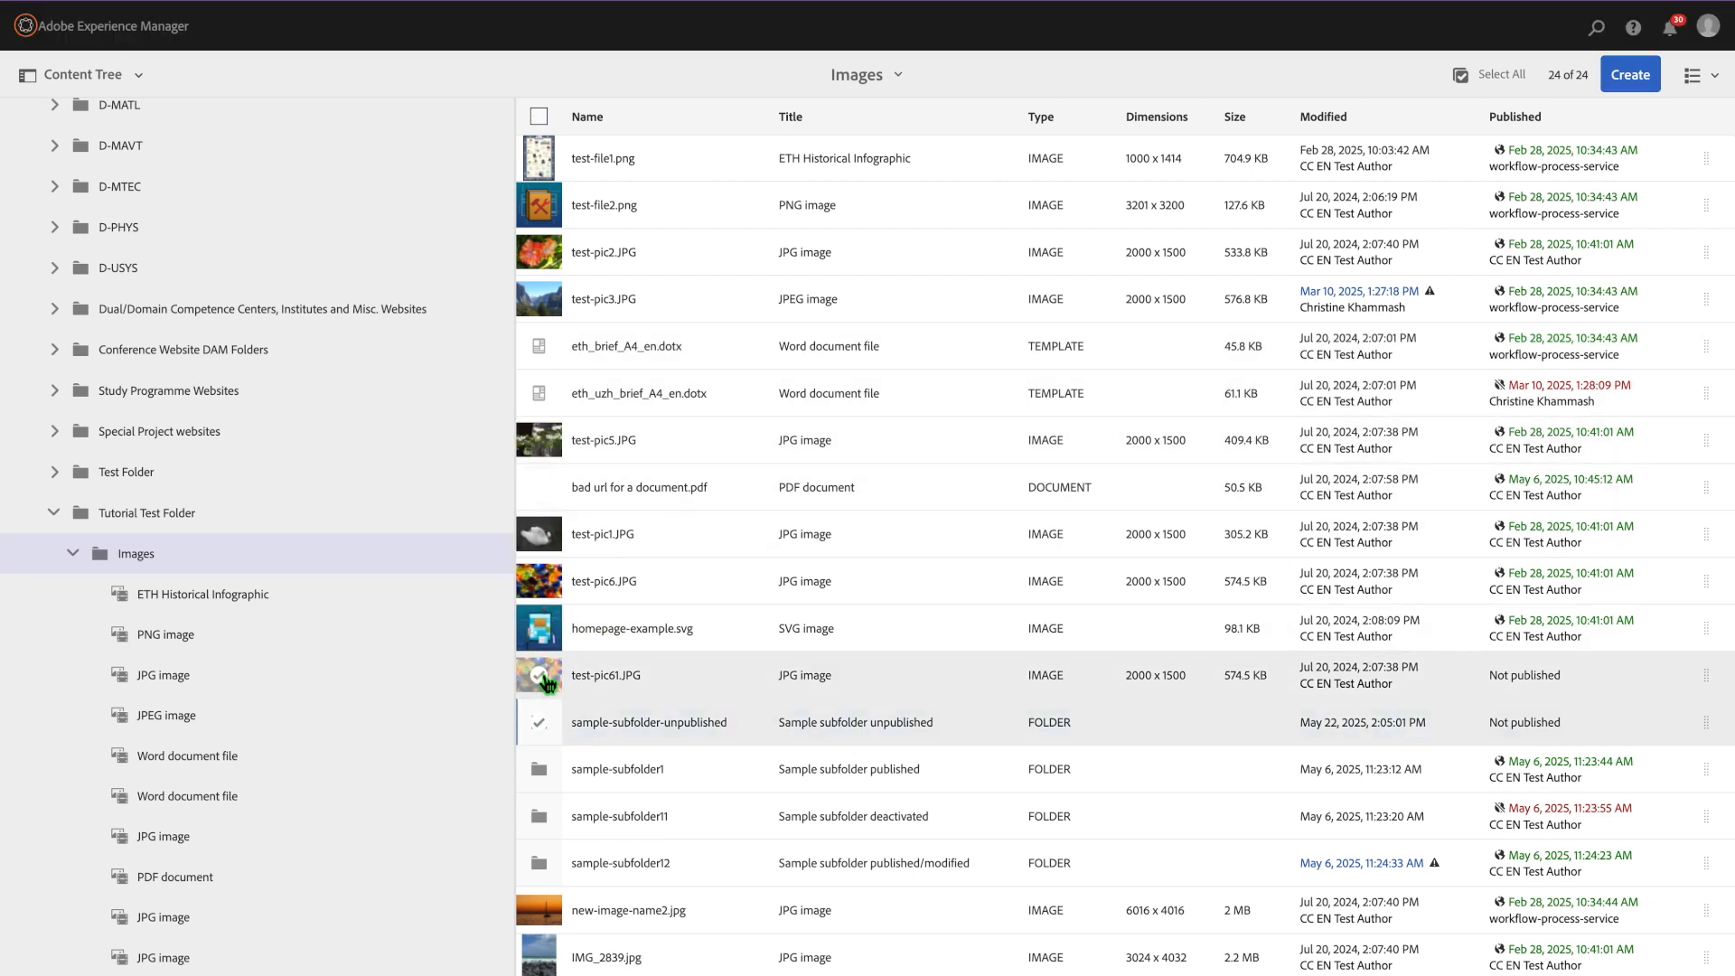
left_click(542, 676)
left_click(542, 677)
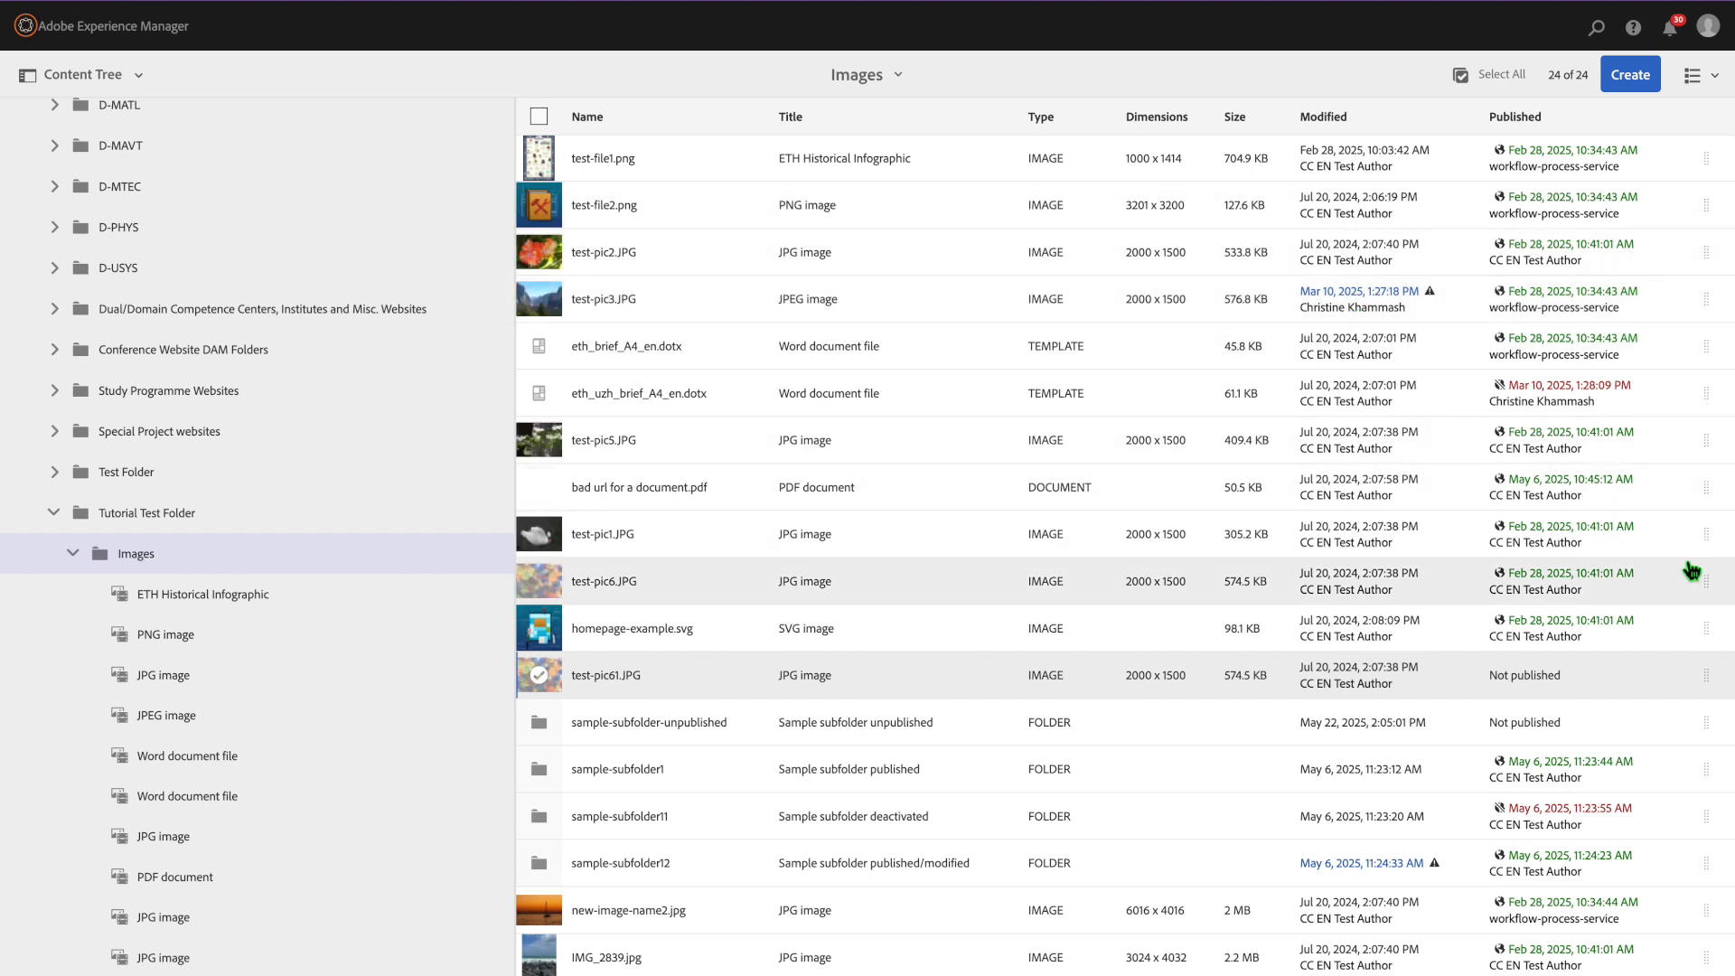
Reorder the Images list by moving test-pic3.JPG above test-pic2.JPG and placing test-file2.png below test-pic3.JPG.
left_click_drag(1692, 295, 1689, 259)
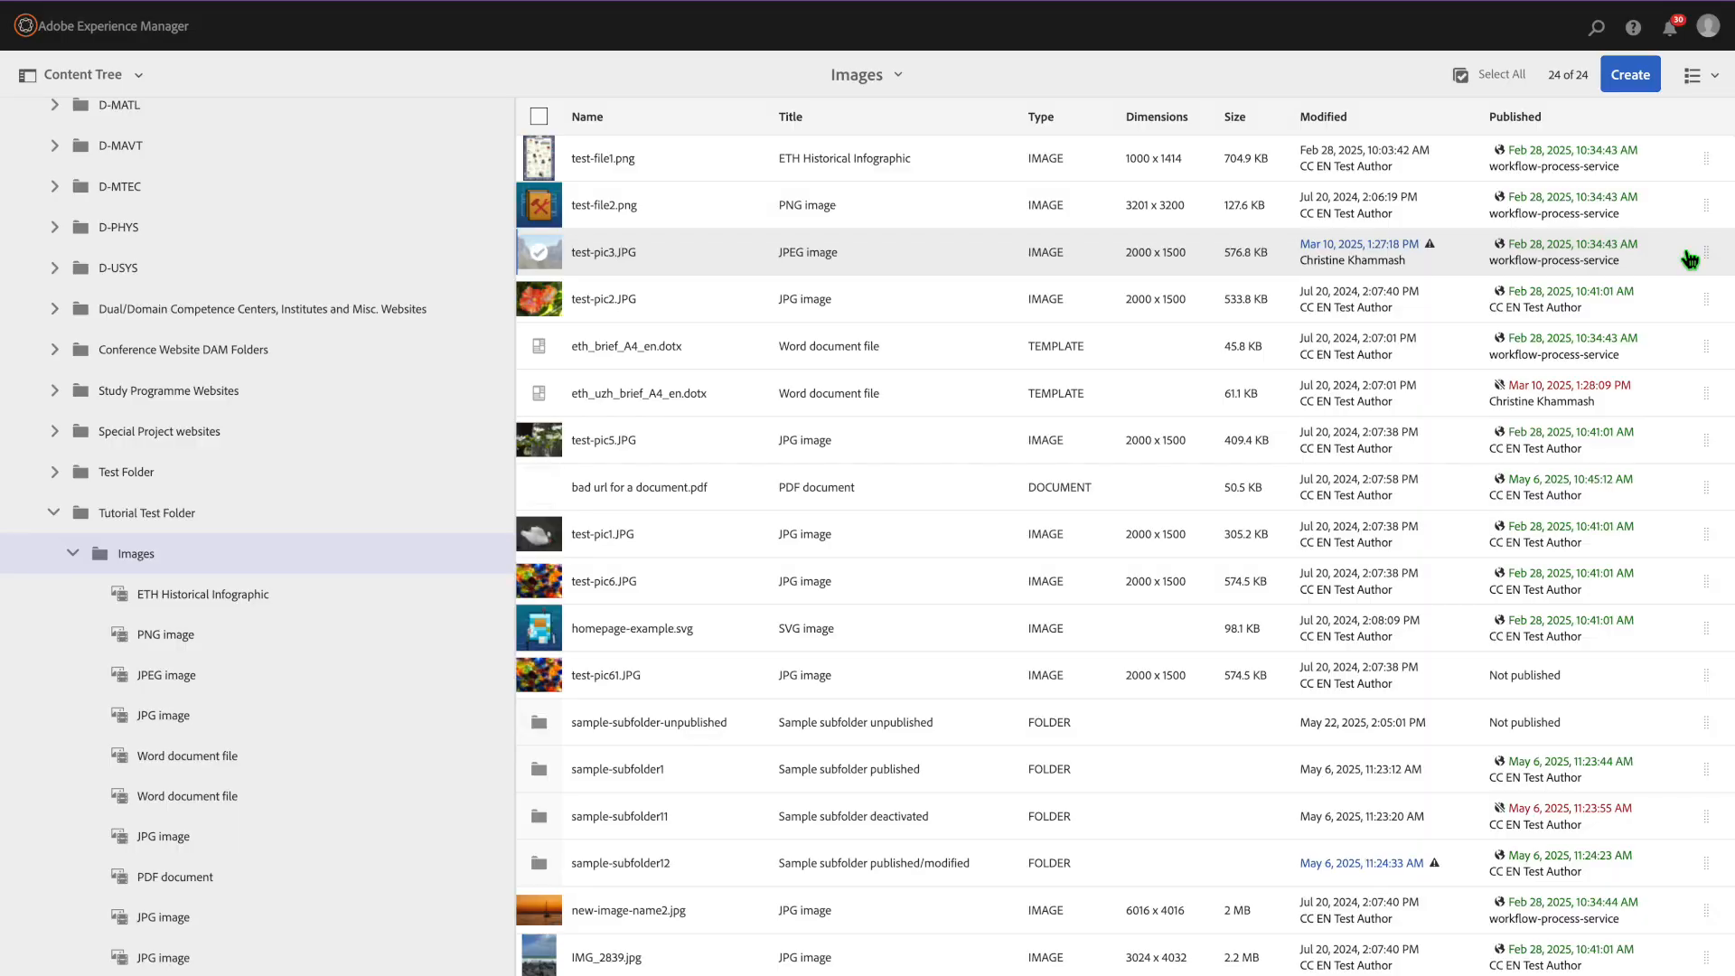
left_click_drag(1704, 193, 1704, 263)
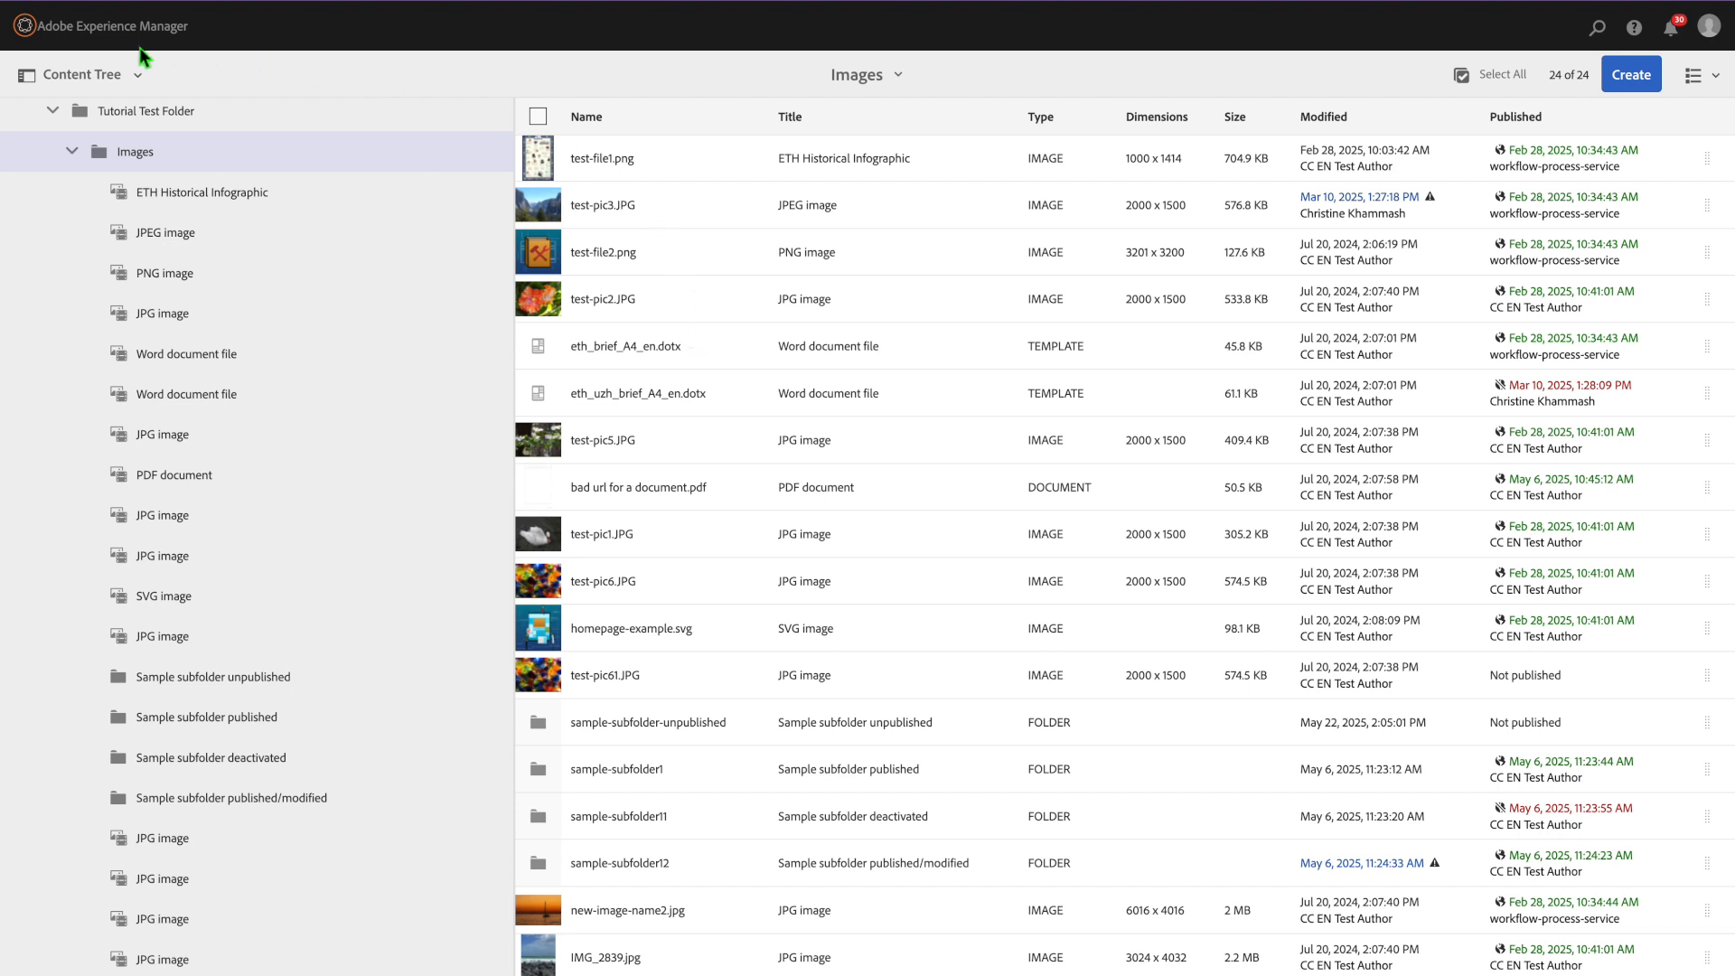
View the account's user preferences, including the language setting, and close them without changes.
left_click(1708, 29)
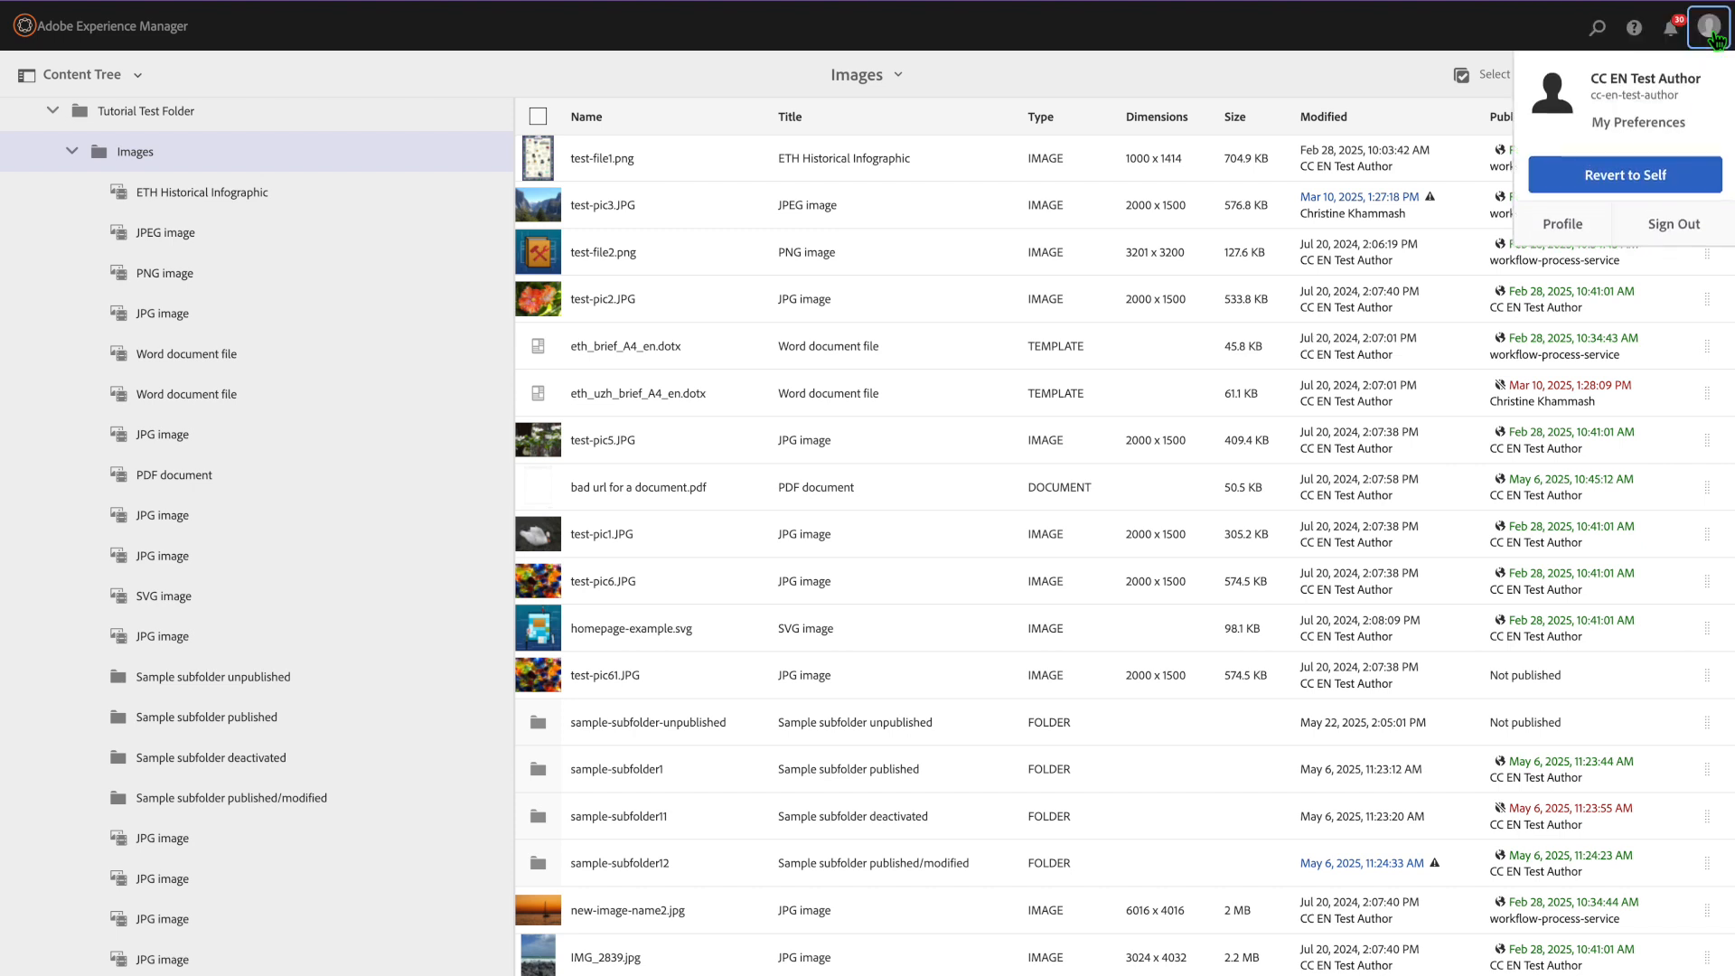
left_click(1642, 124)
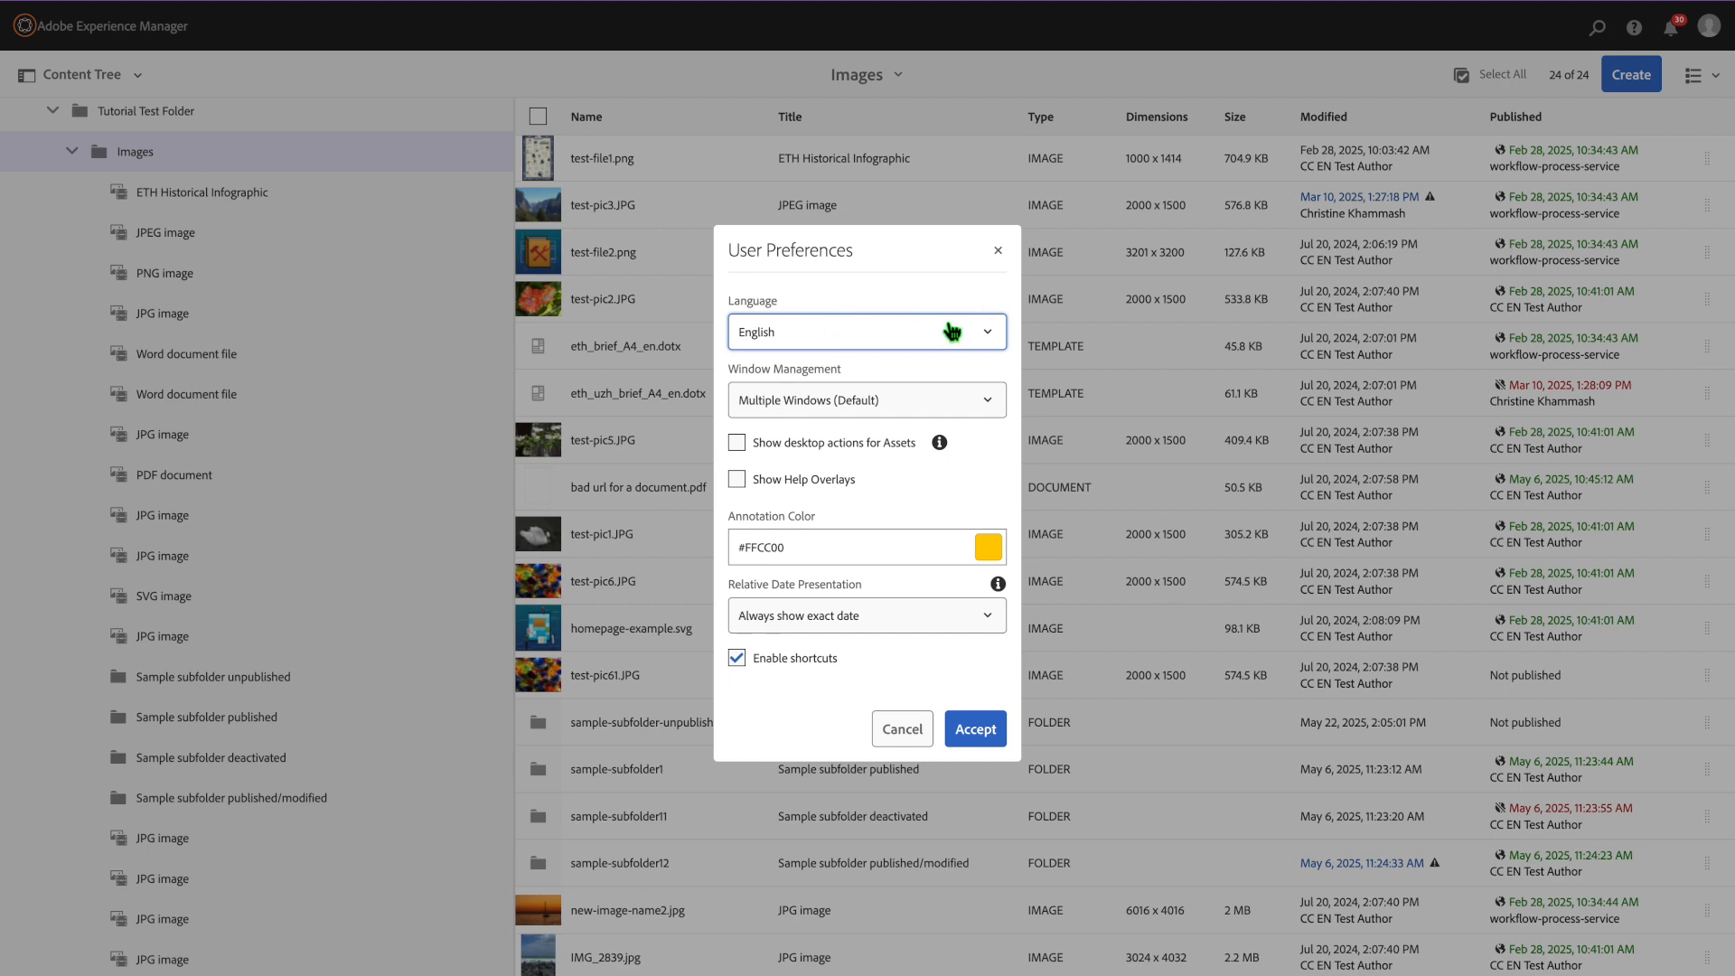
left_click(997, 251)
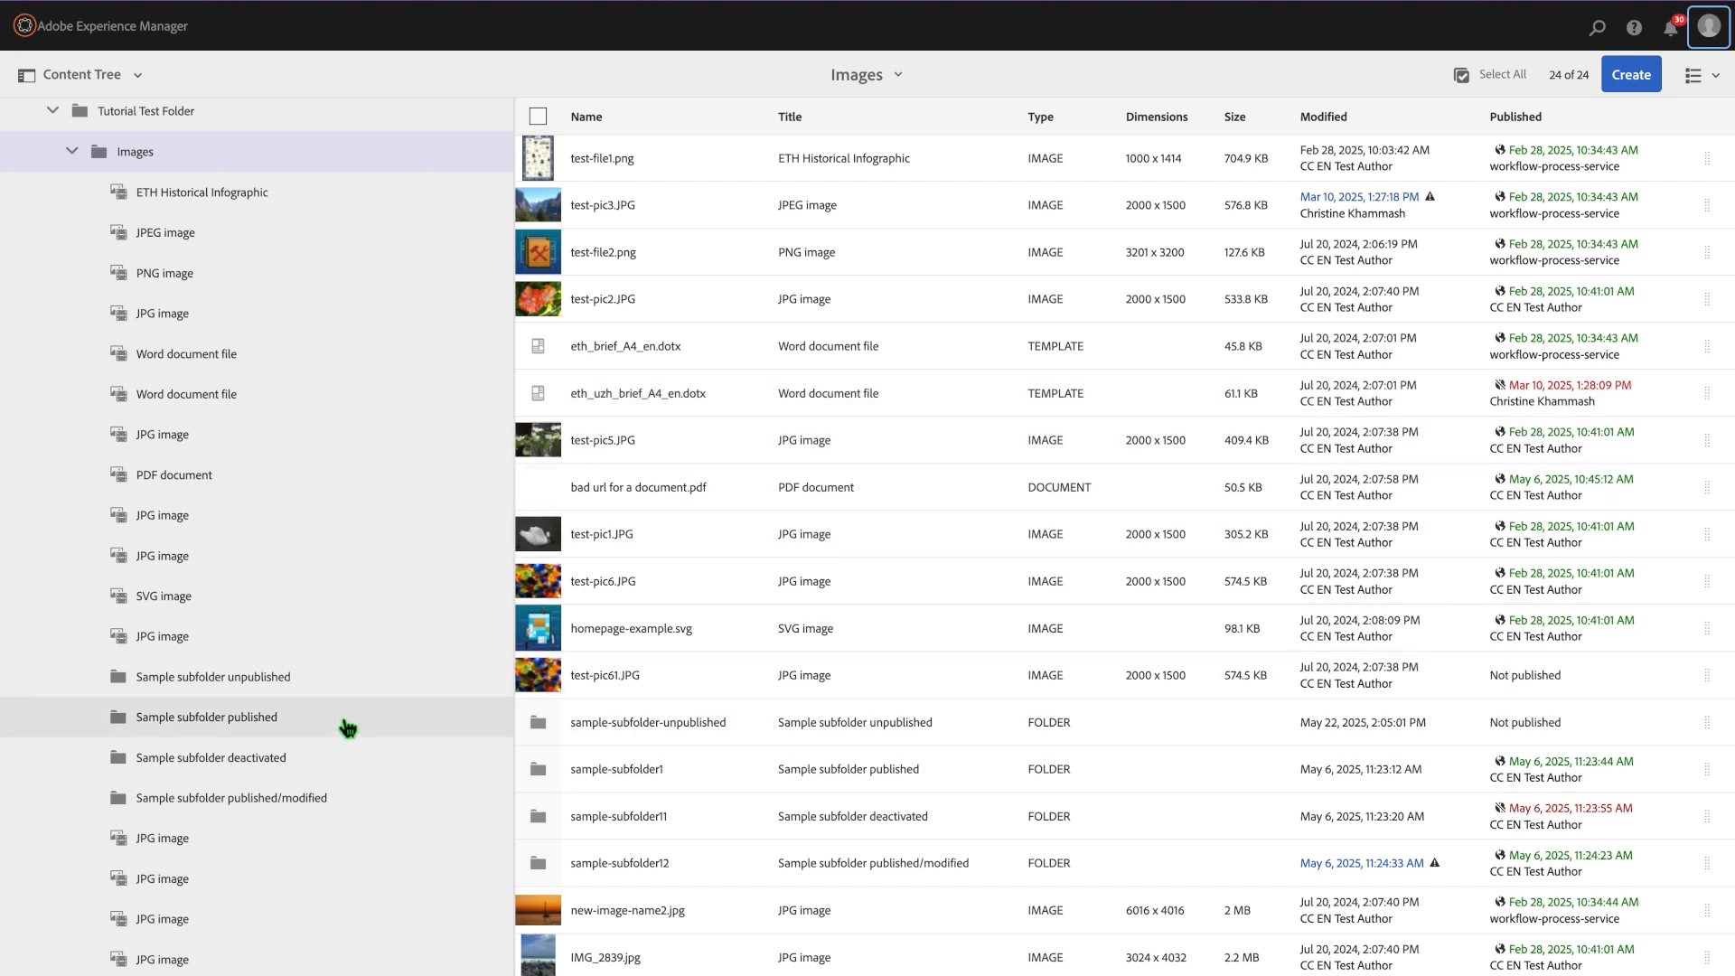
Open the Sample subfolder unpublished folder and return to the Images folder.
left_click(217, 677)
left_click(215, 170)
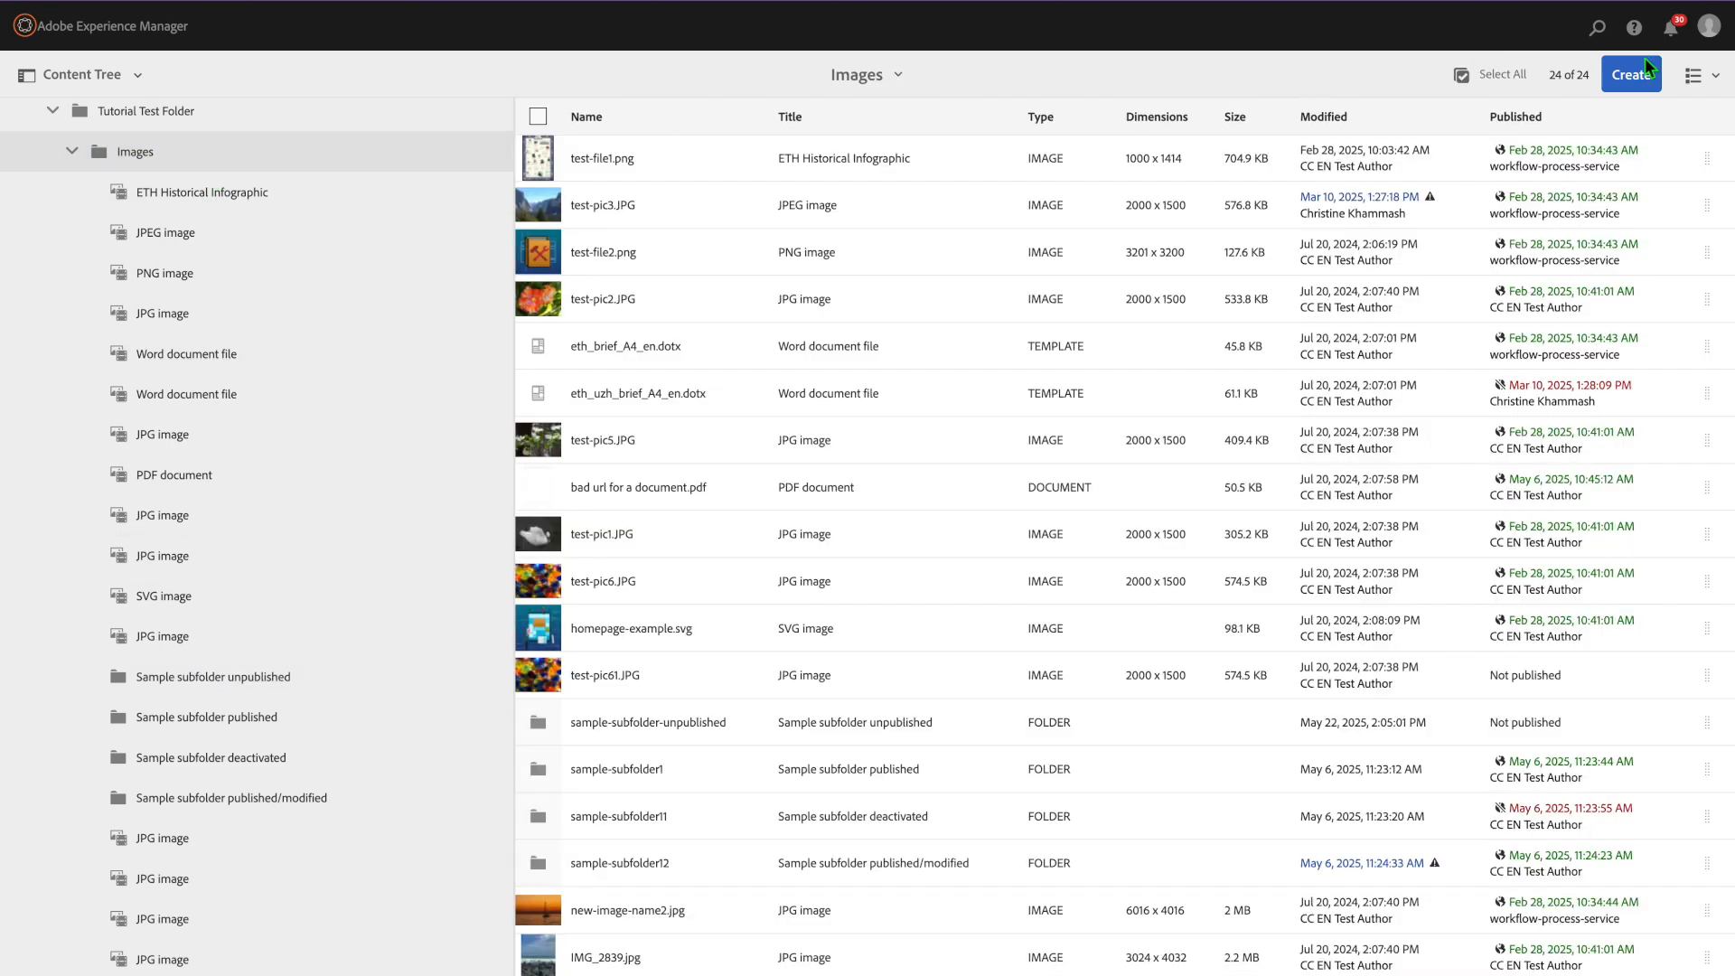
Compare the available actions by selecting and deselecting test-pic5.JPG, sample-subfolder-unpublished, test-pic2.JPG and eth_uzh_brief_A4_en.dotx one at a time.
left_click(539, 449)
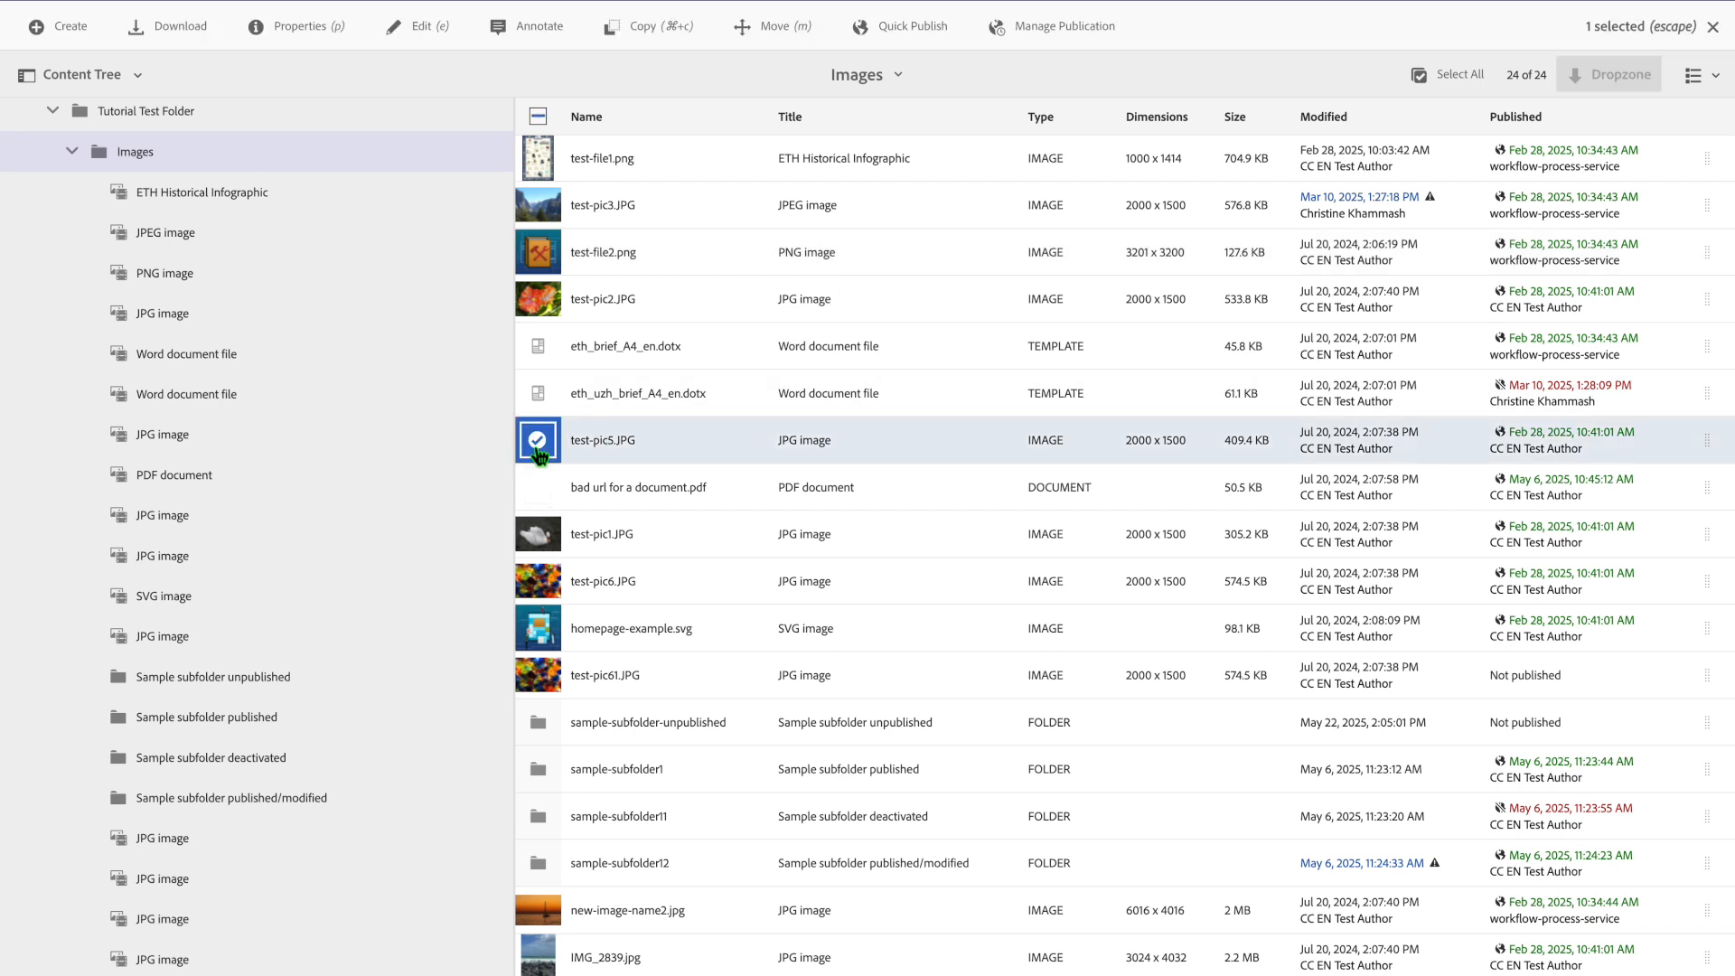
left_click(538, 449)
left_click(540, 723)
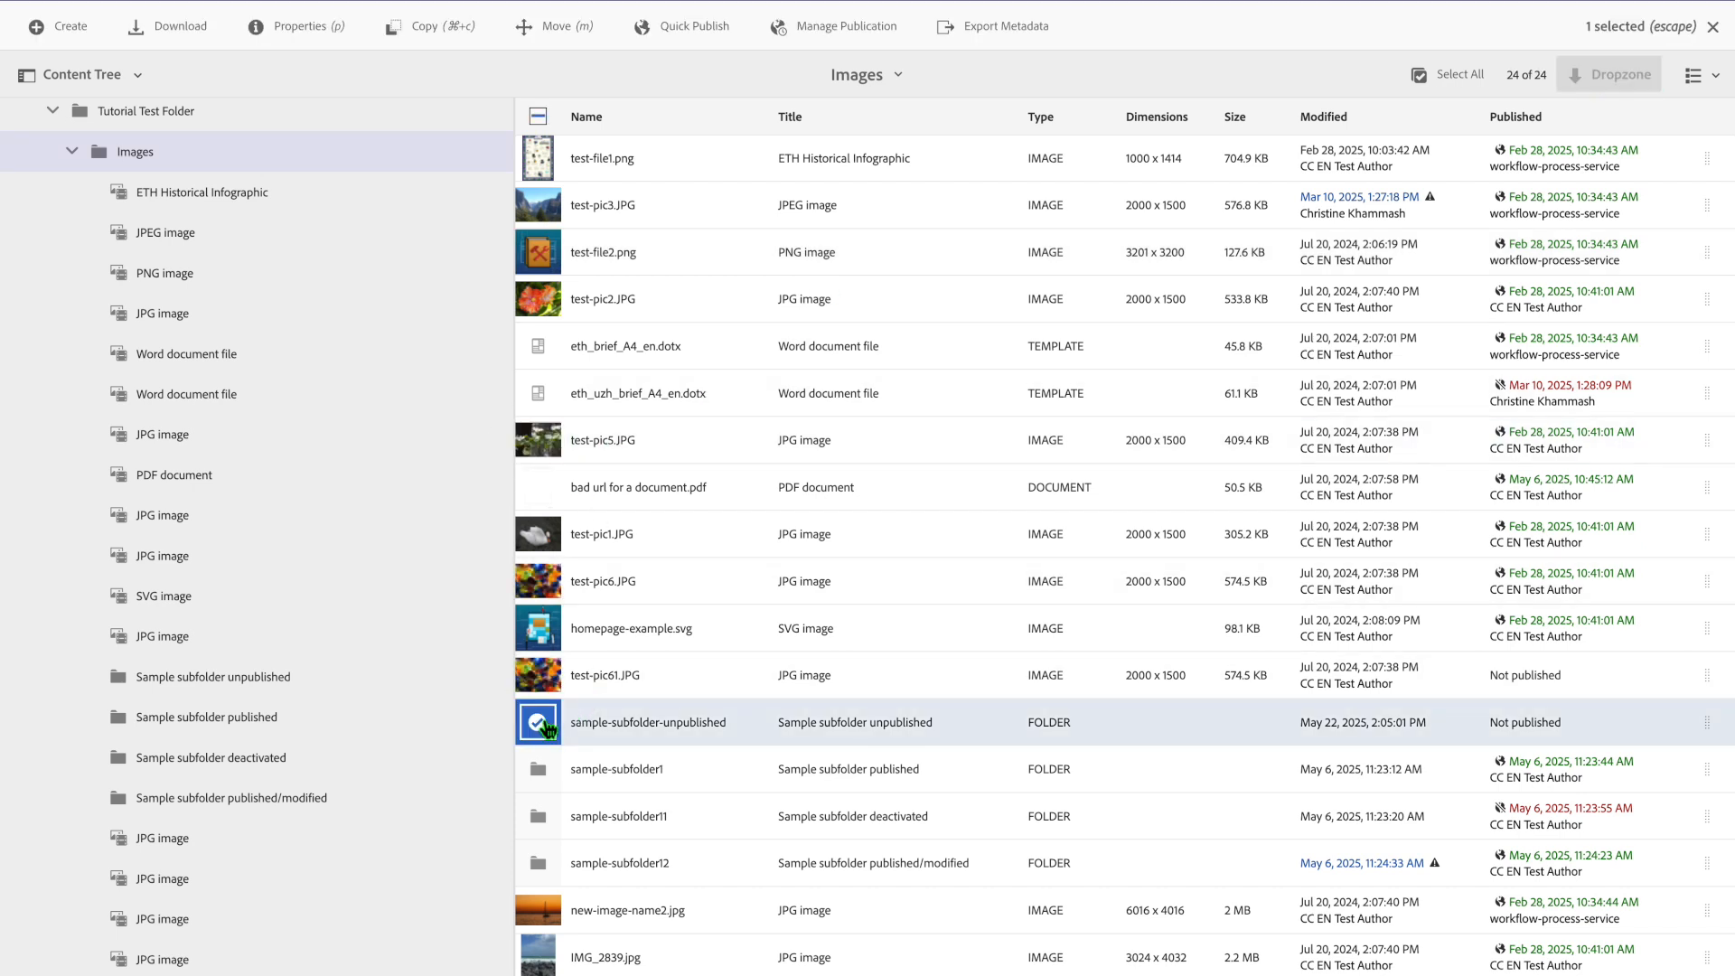
left_click(542, 724)
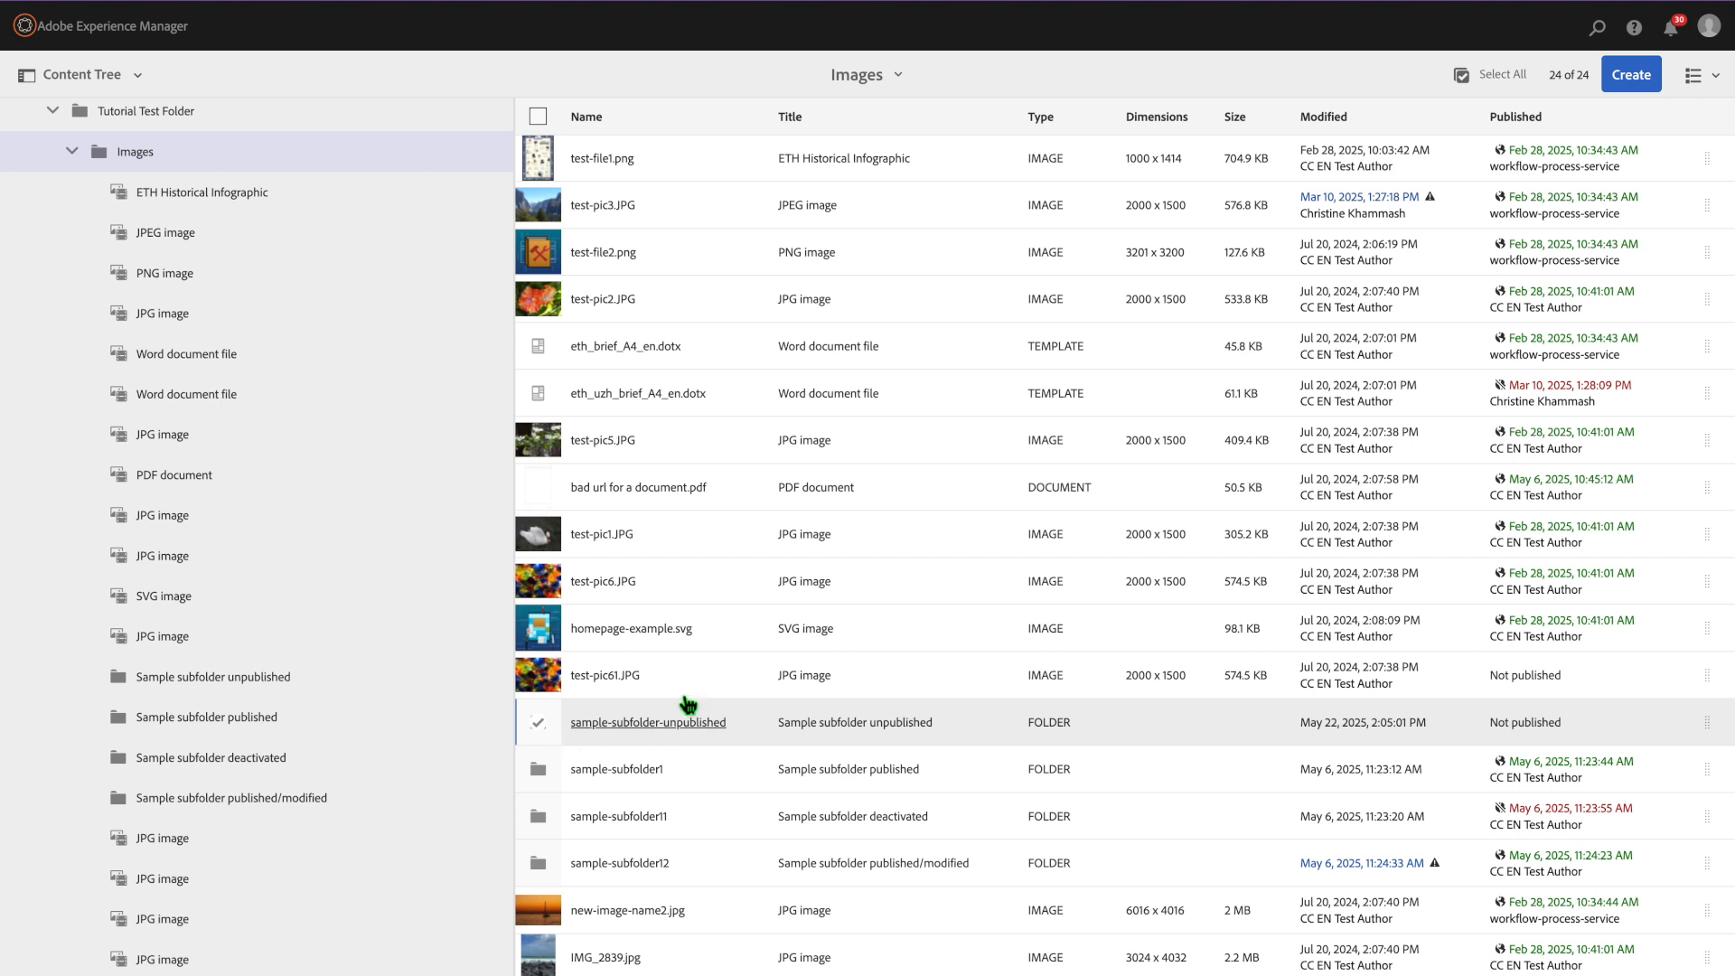
left_click(538, 299)
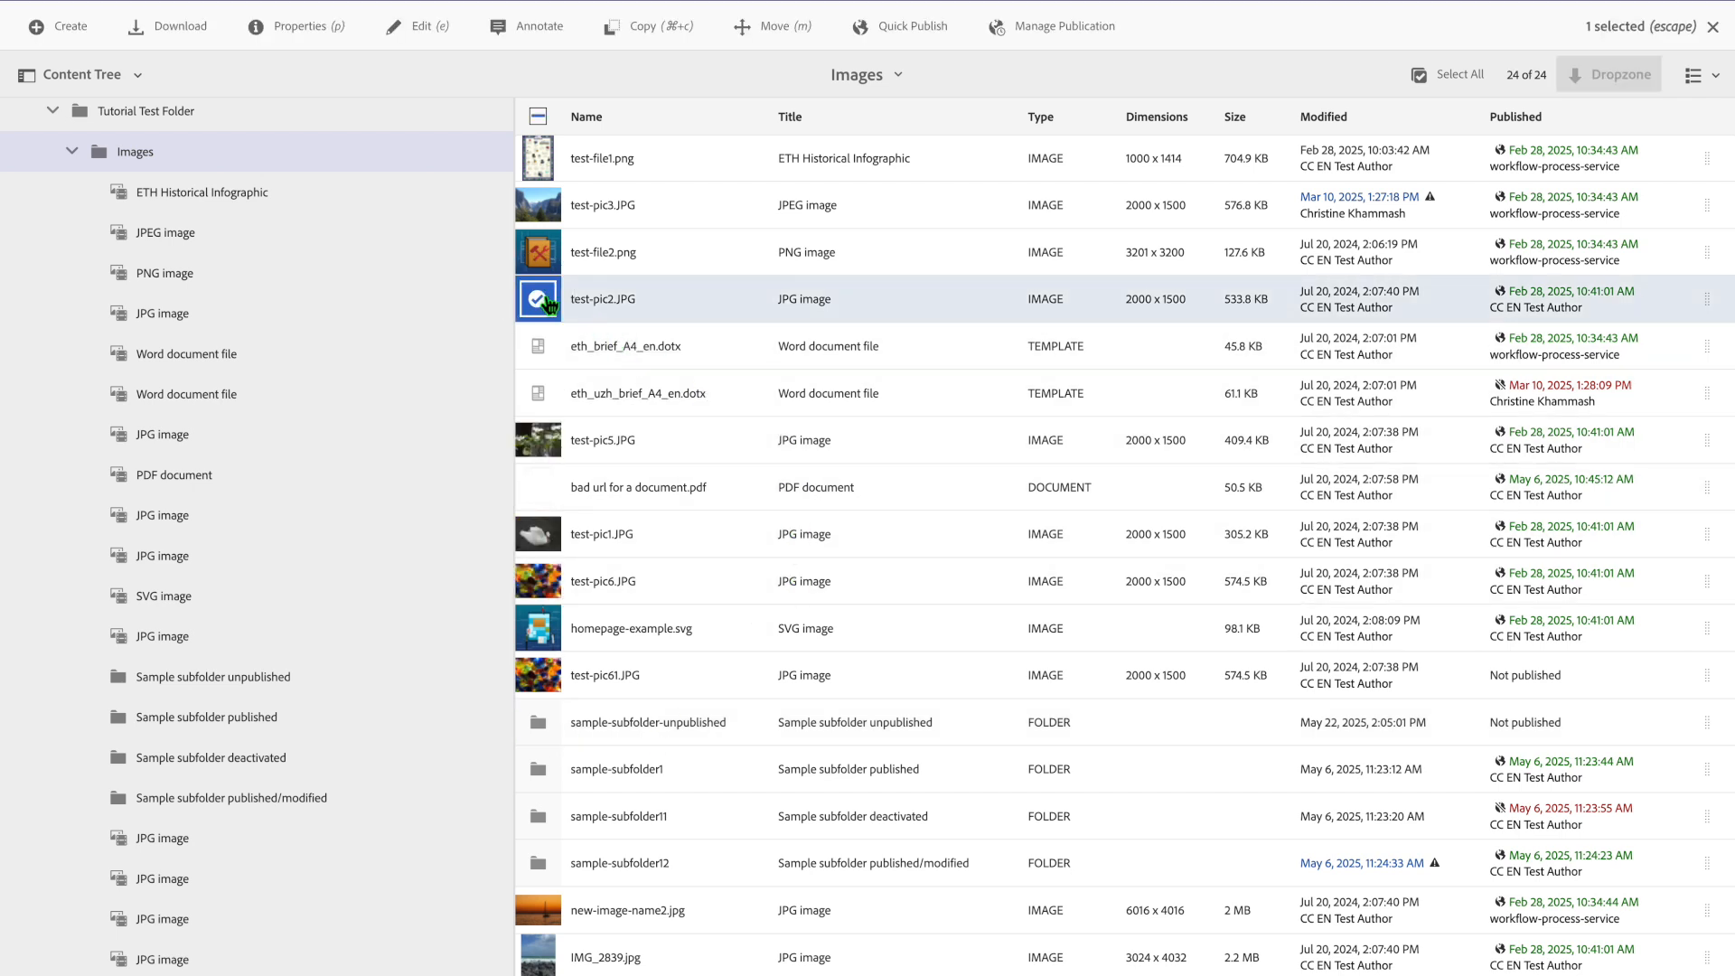
left_click(542, 301)
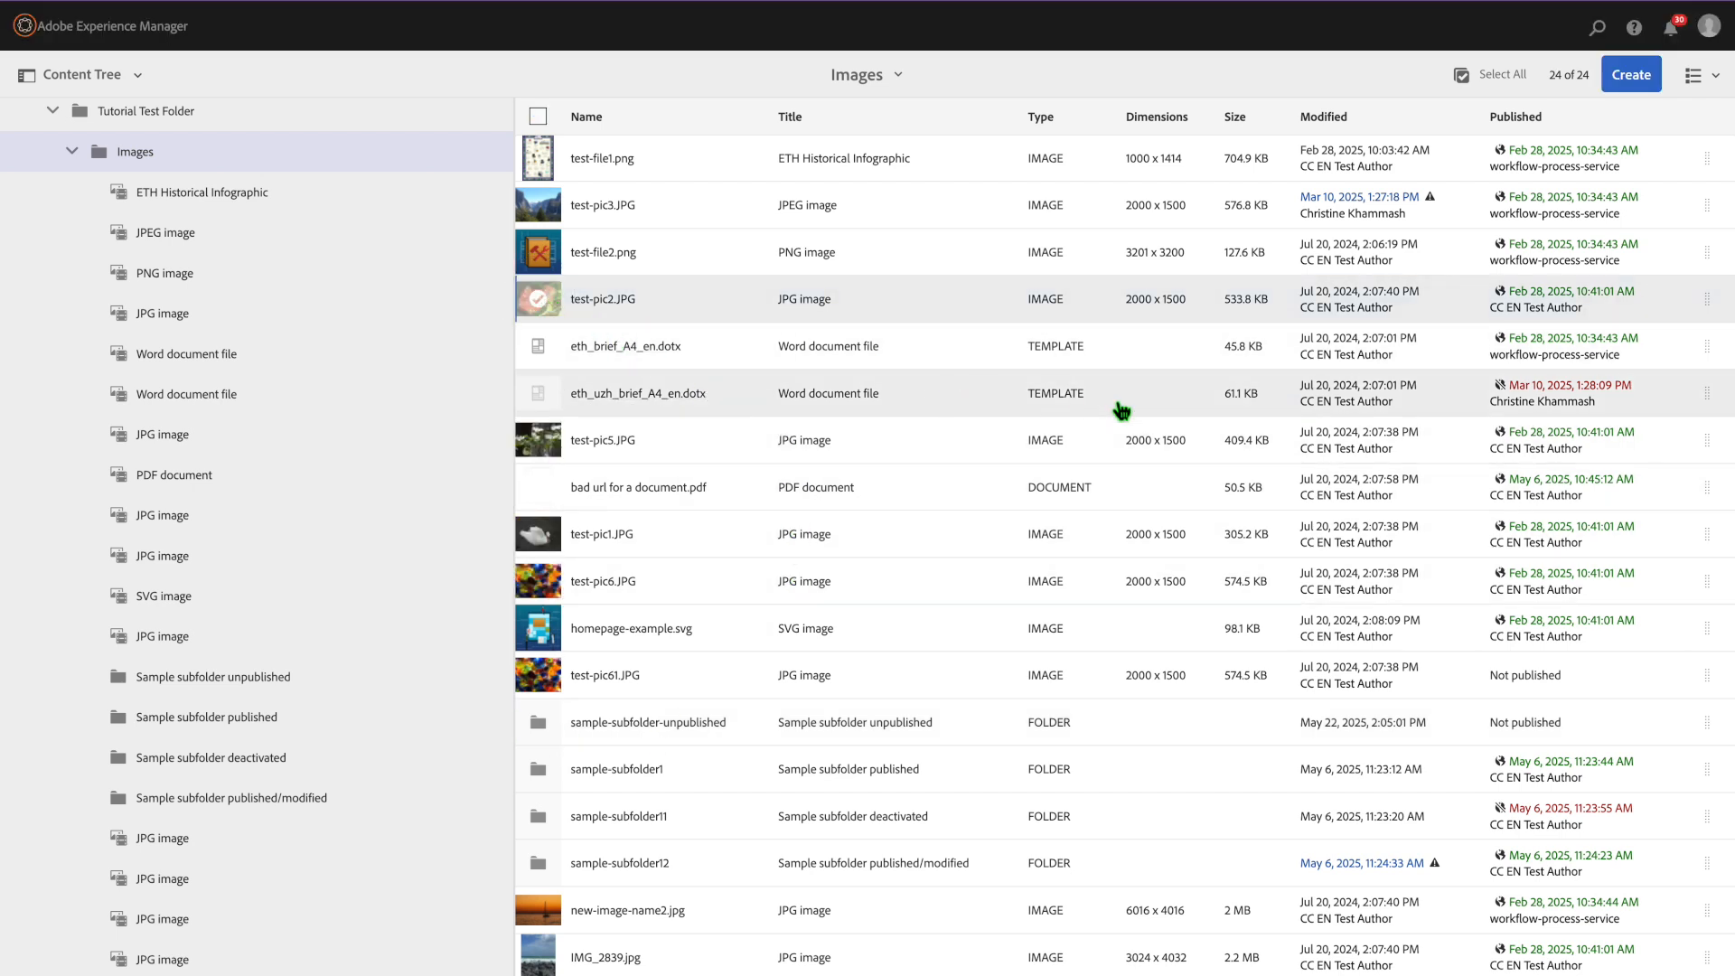
left_click(537, 393)
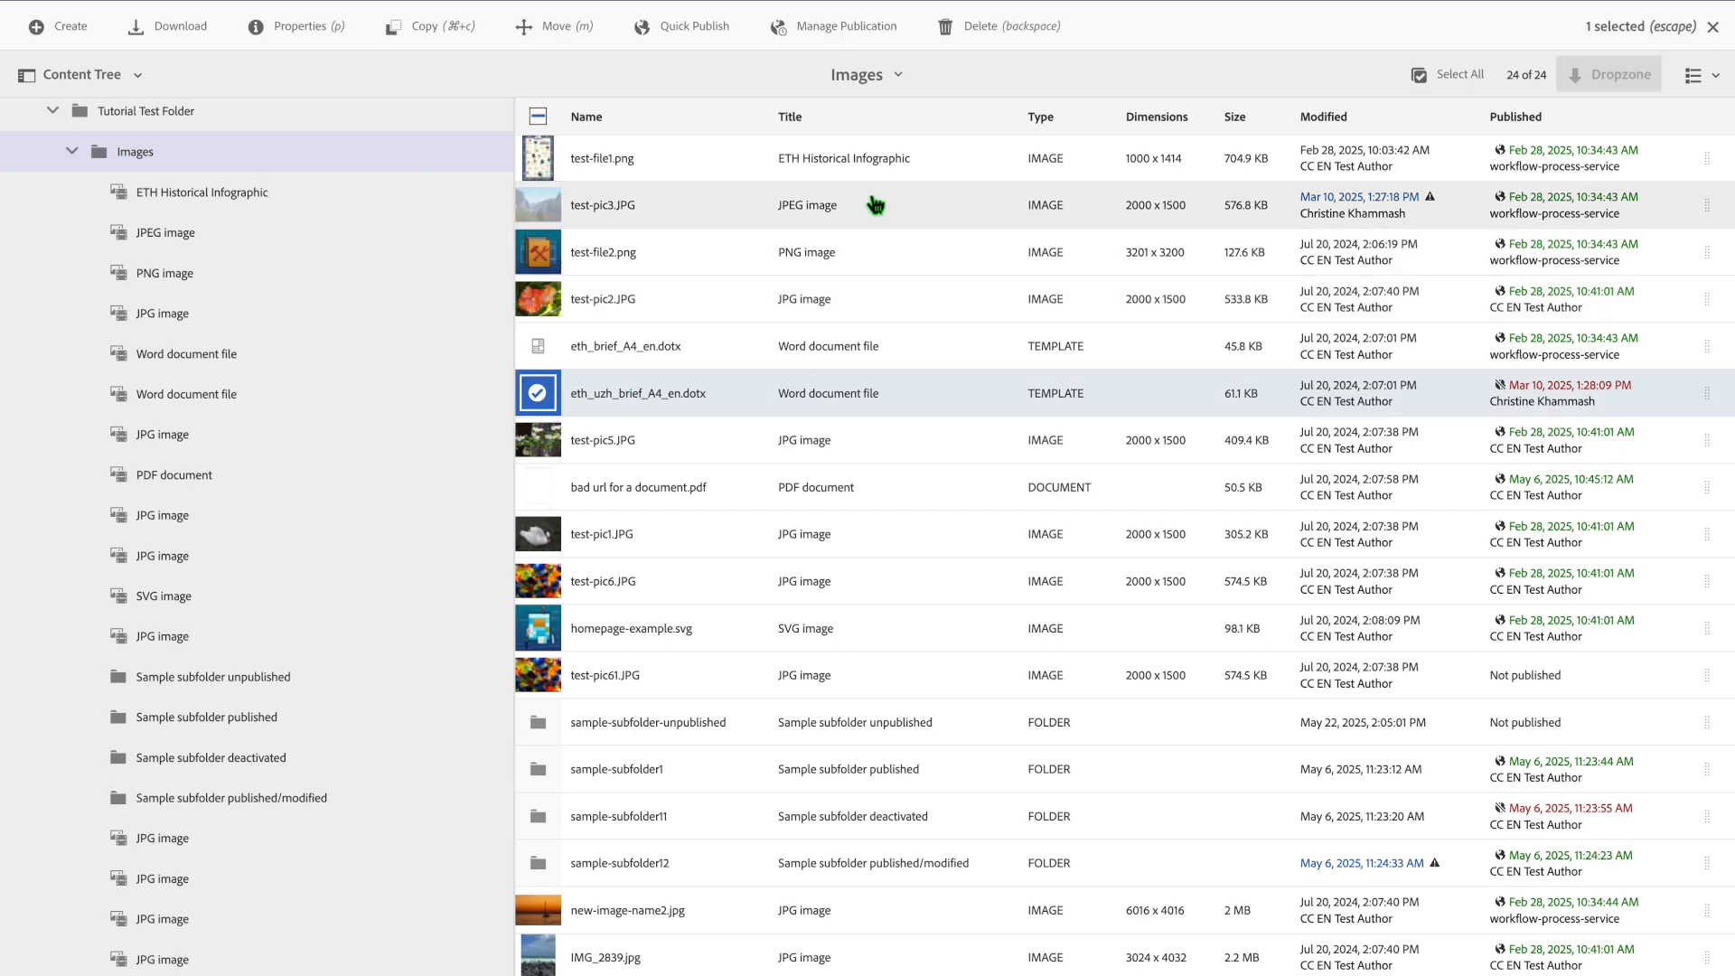
left_click(540, 395)
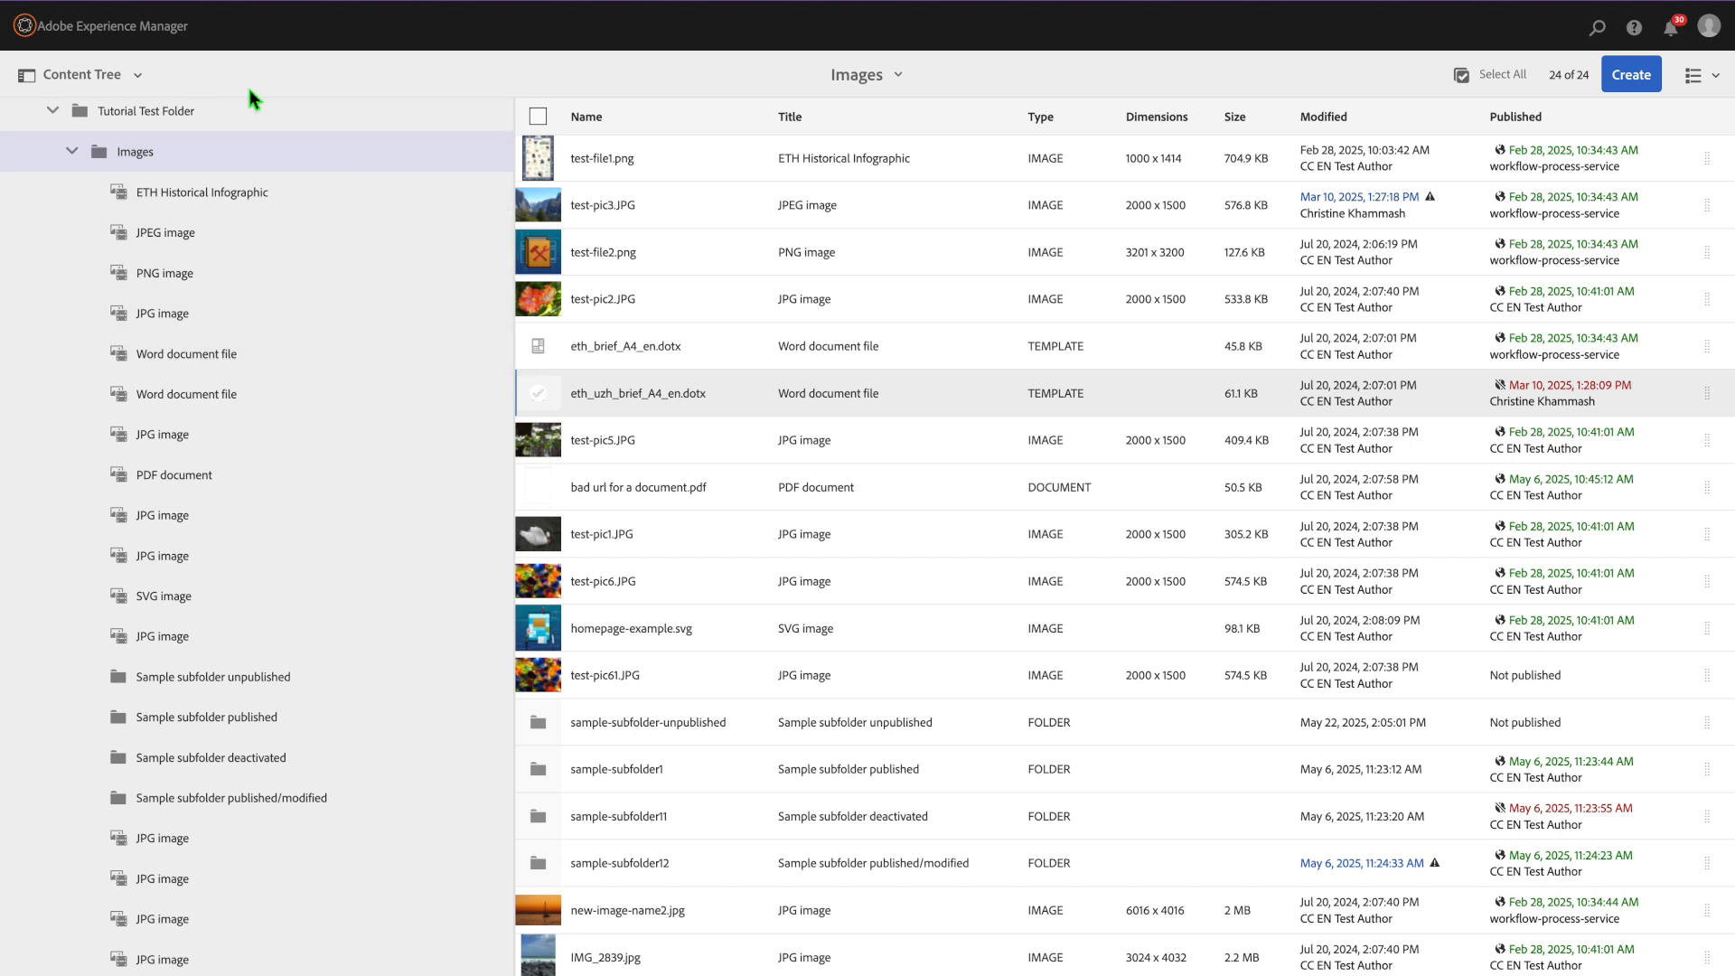
View the side panel's display options and the Create options for the Images folder.
left_click(145, 76)
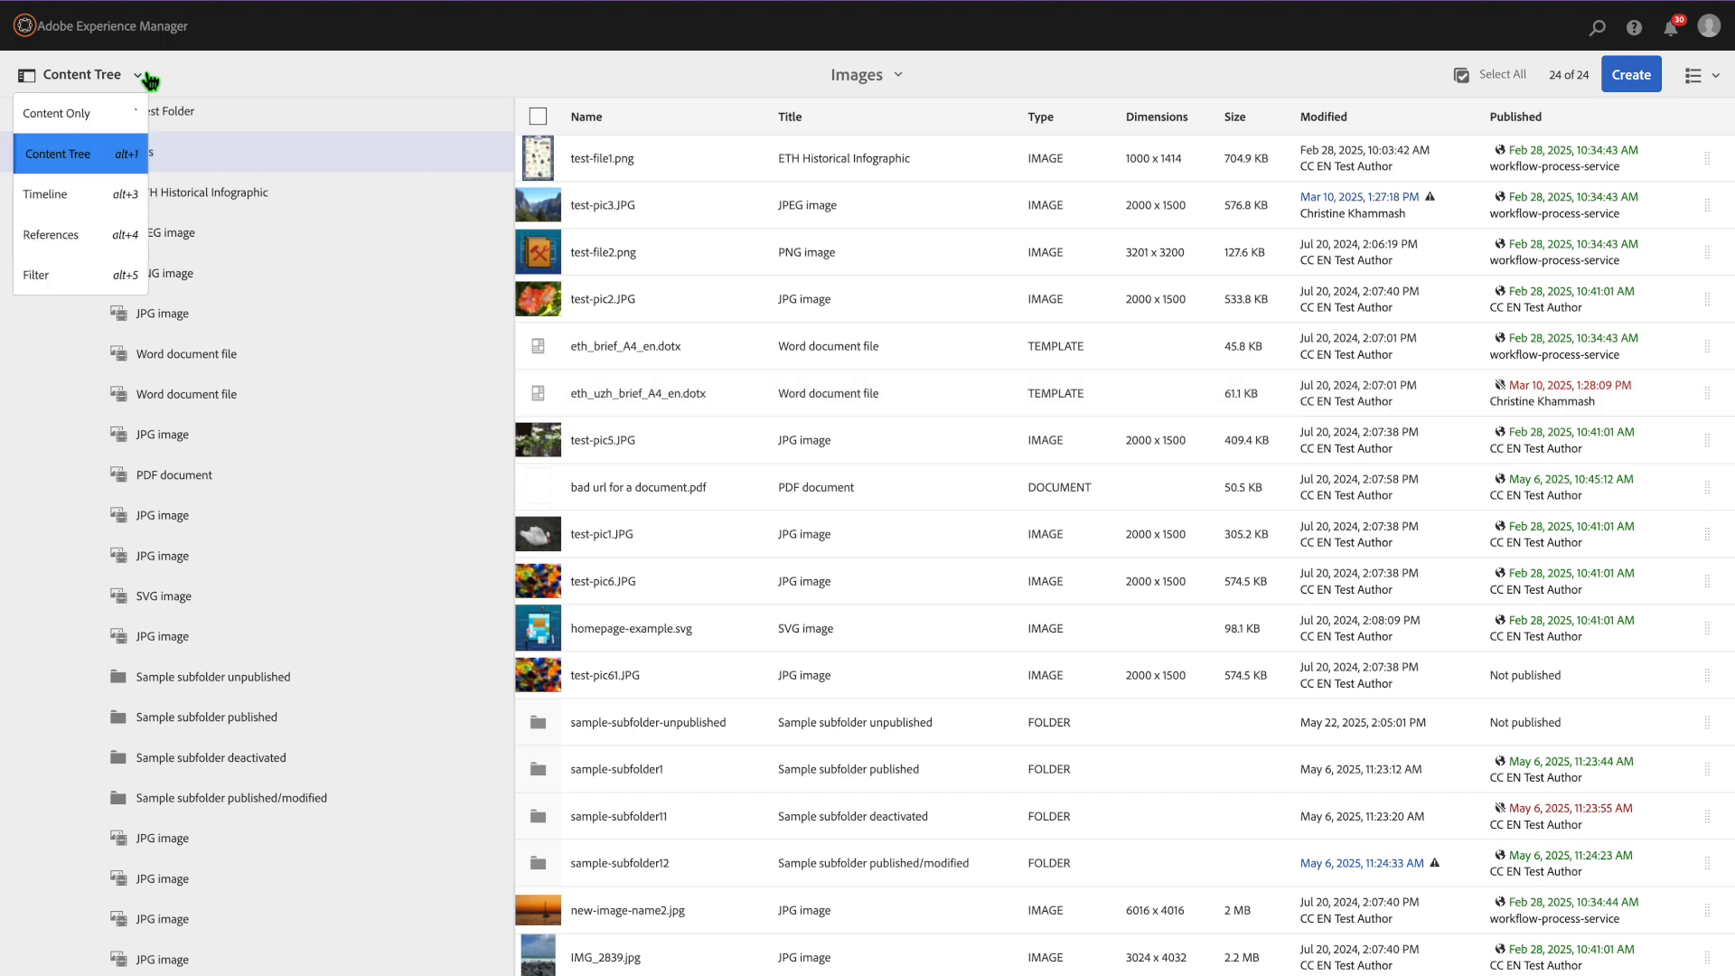
left_click(1630, 74)
left_click(1591, 143)
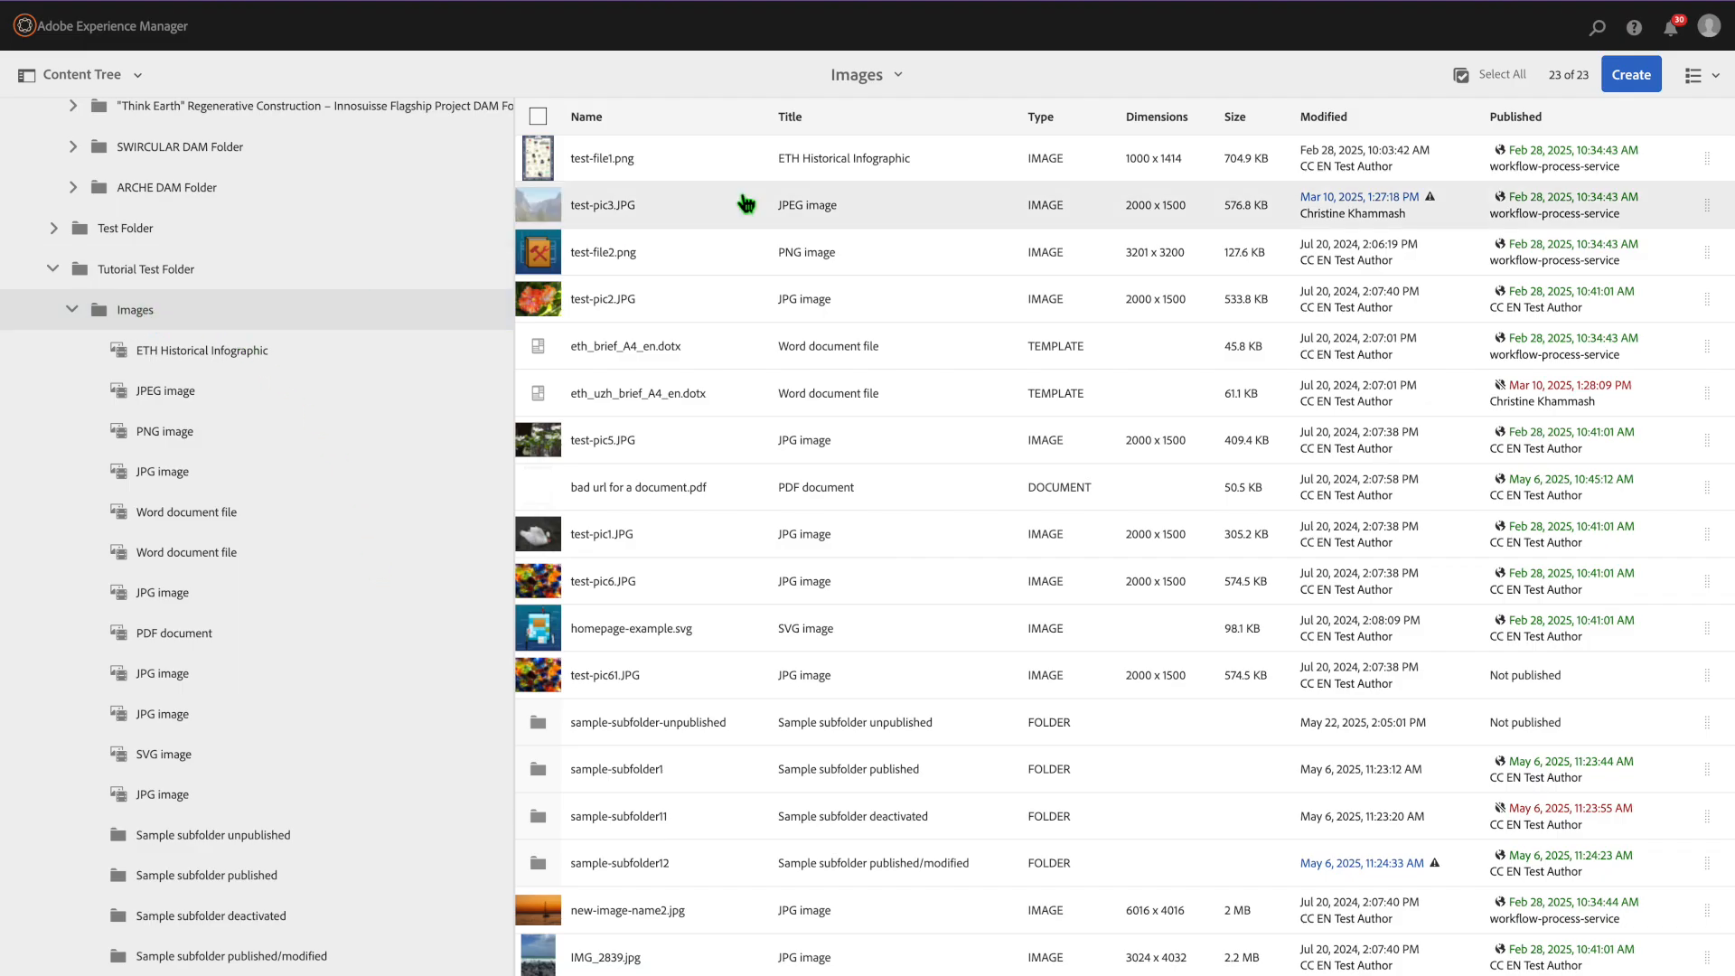
left_click(1630, 79)
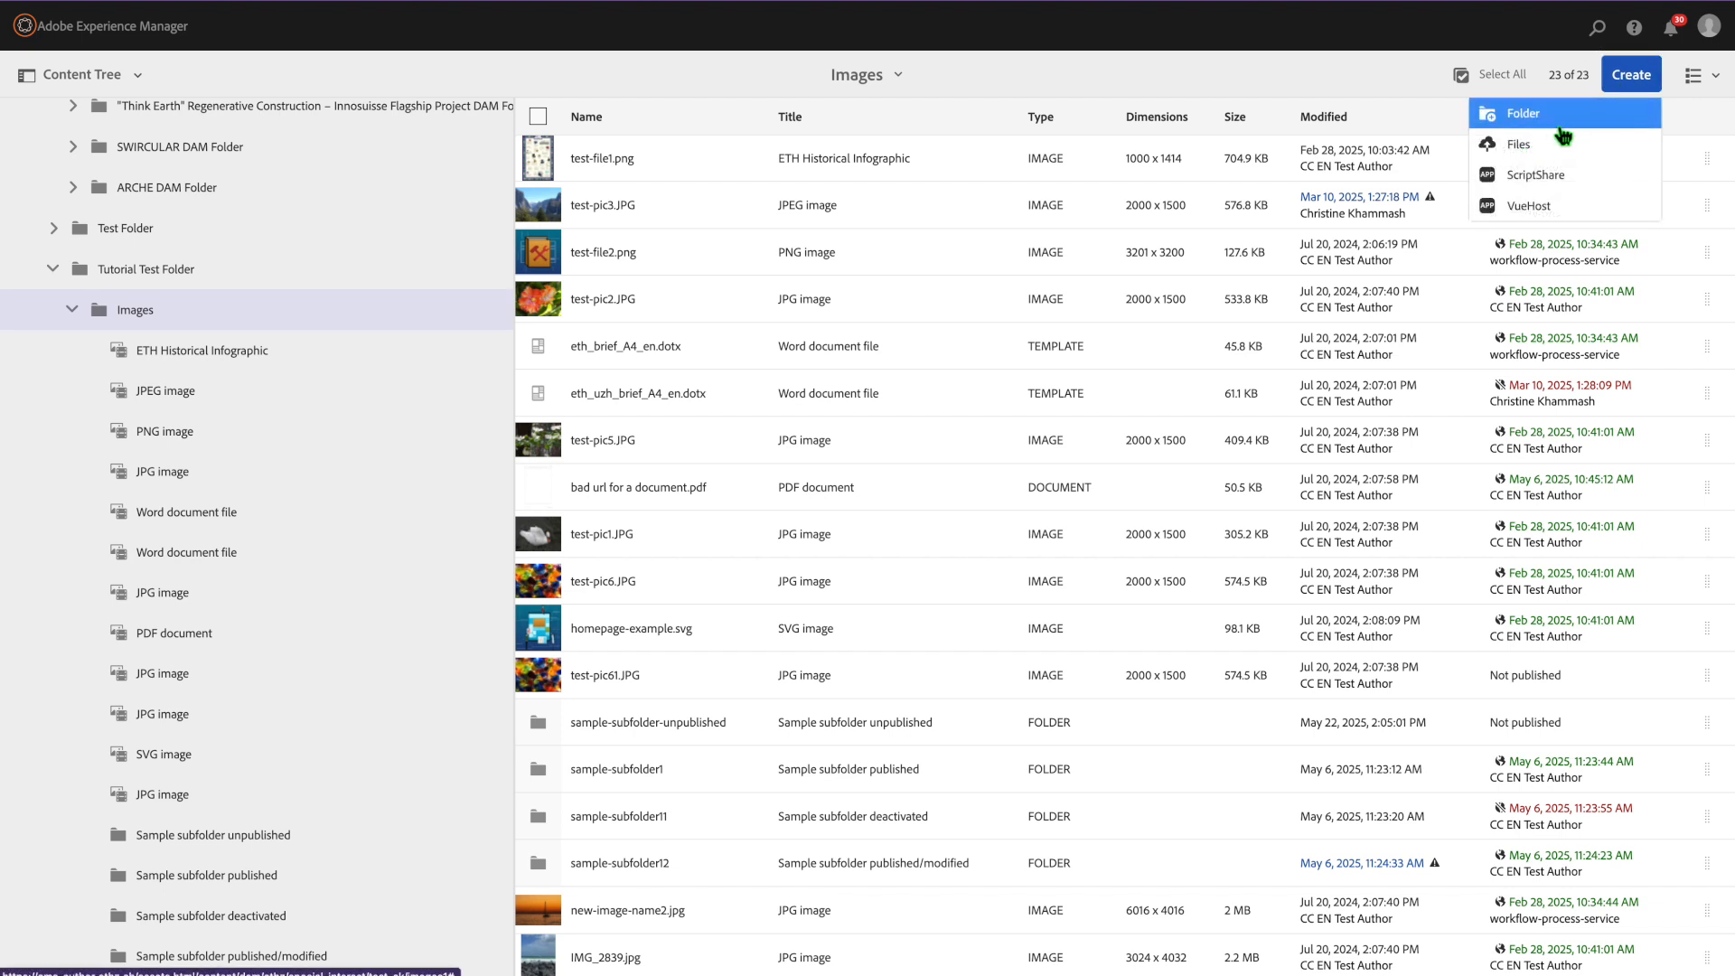
Select the sample-subfolder-unpublished folder, view its Create options, and deselect the folder.
left_click(540, 724)
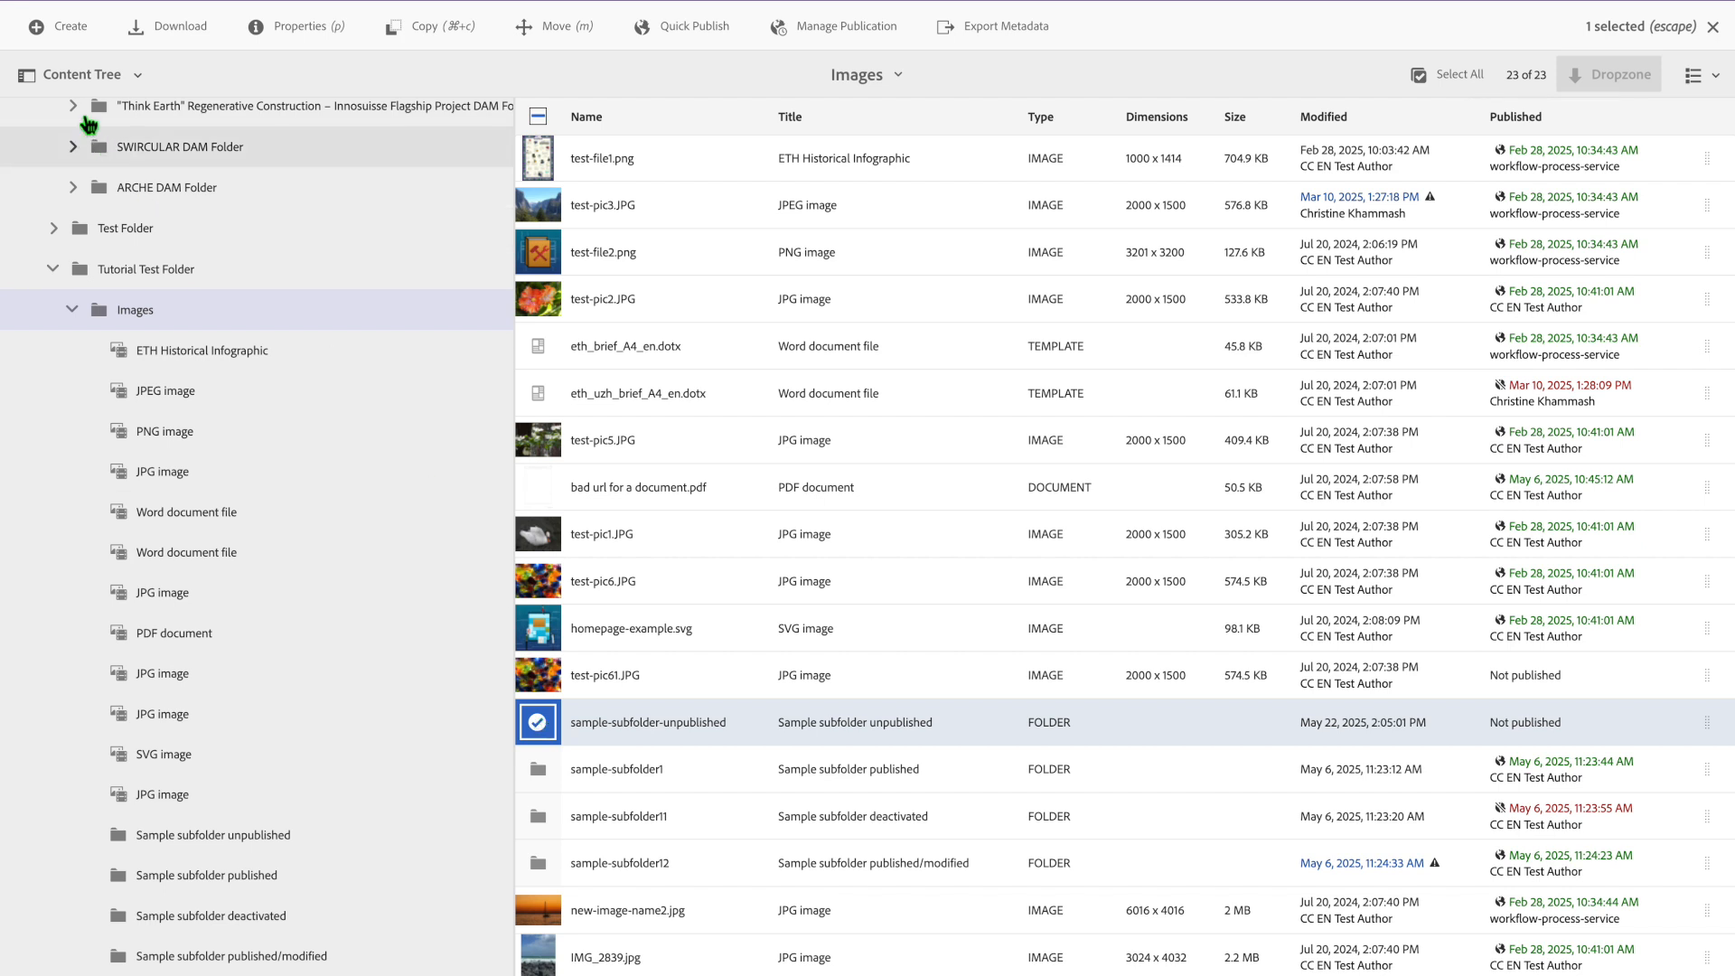
left_click(77, 34)
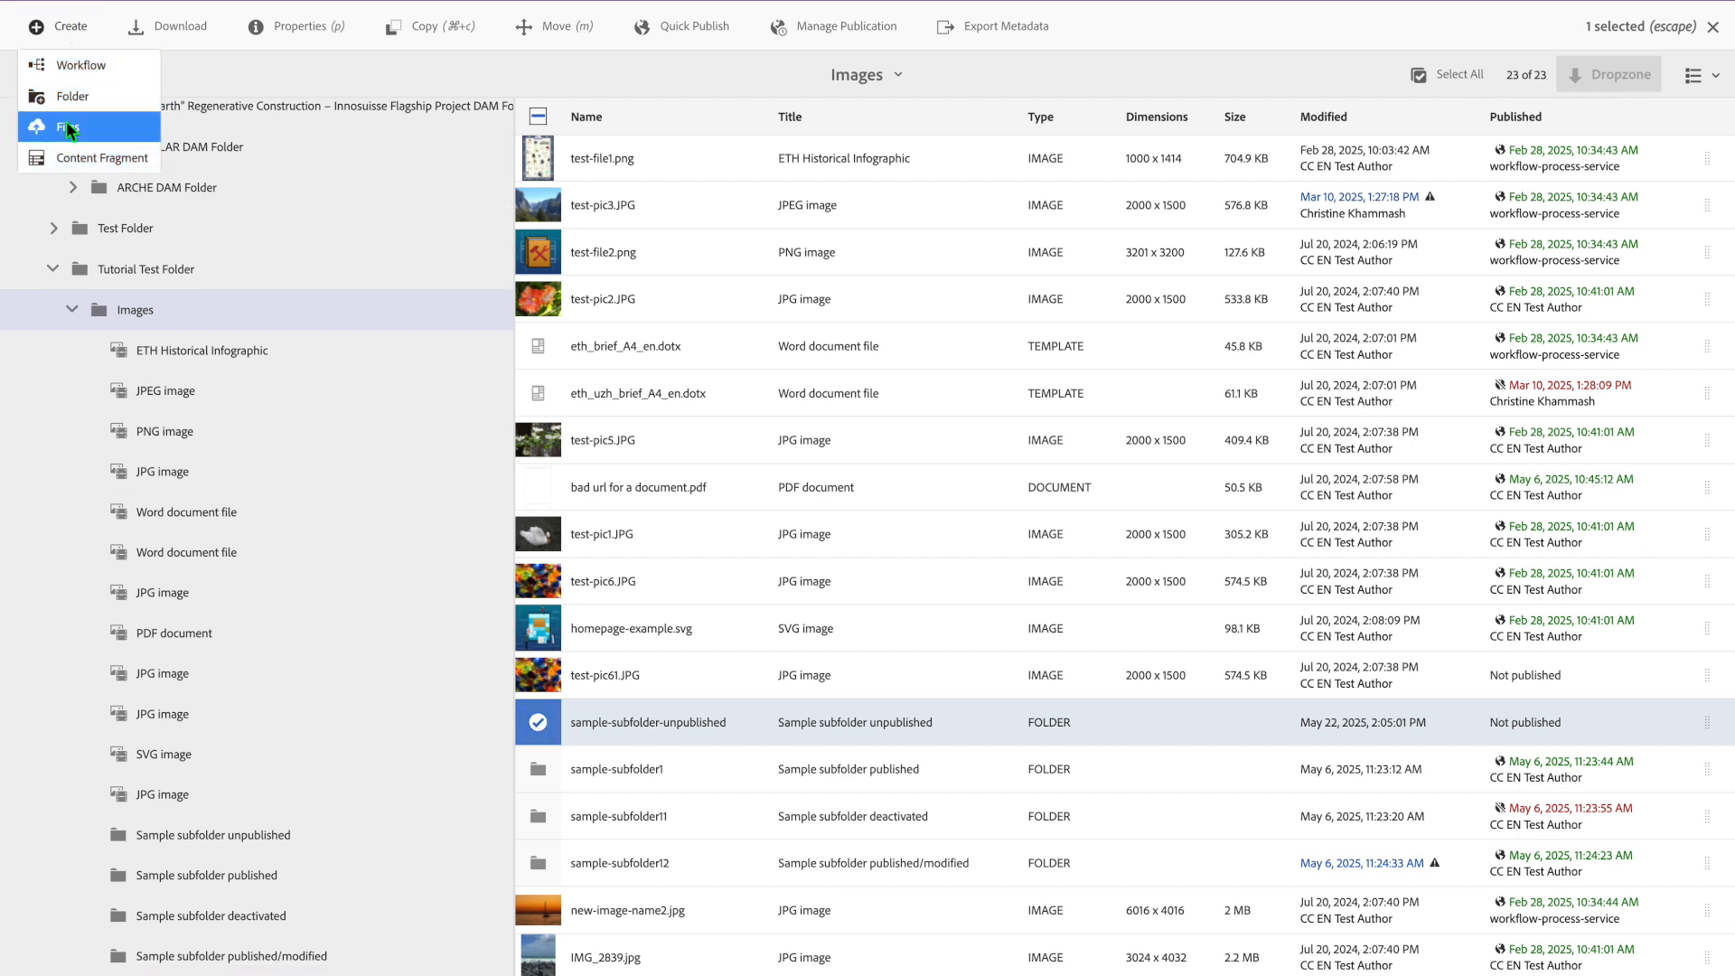
left_click(539, 725)
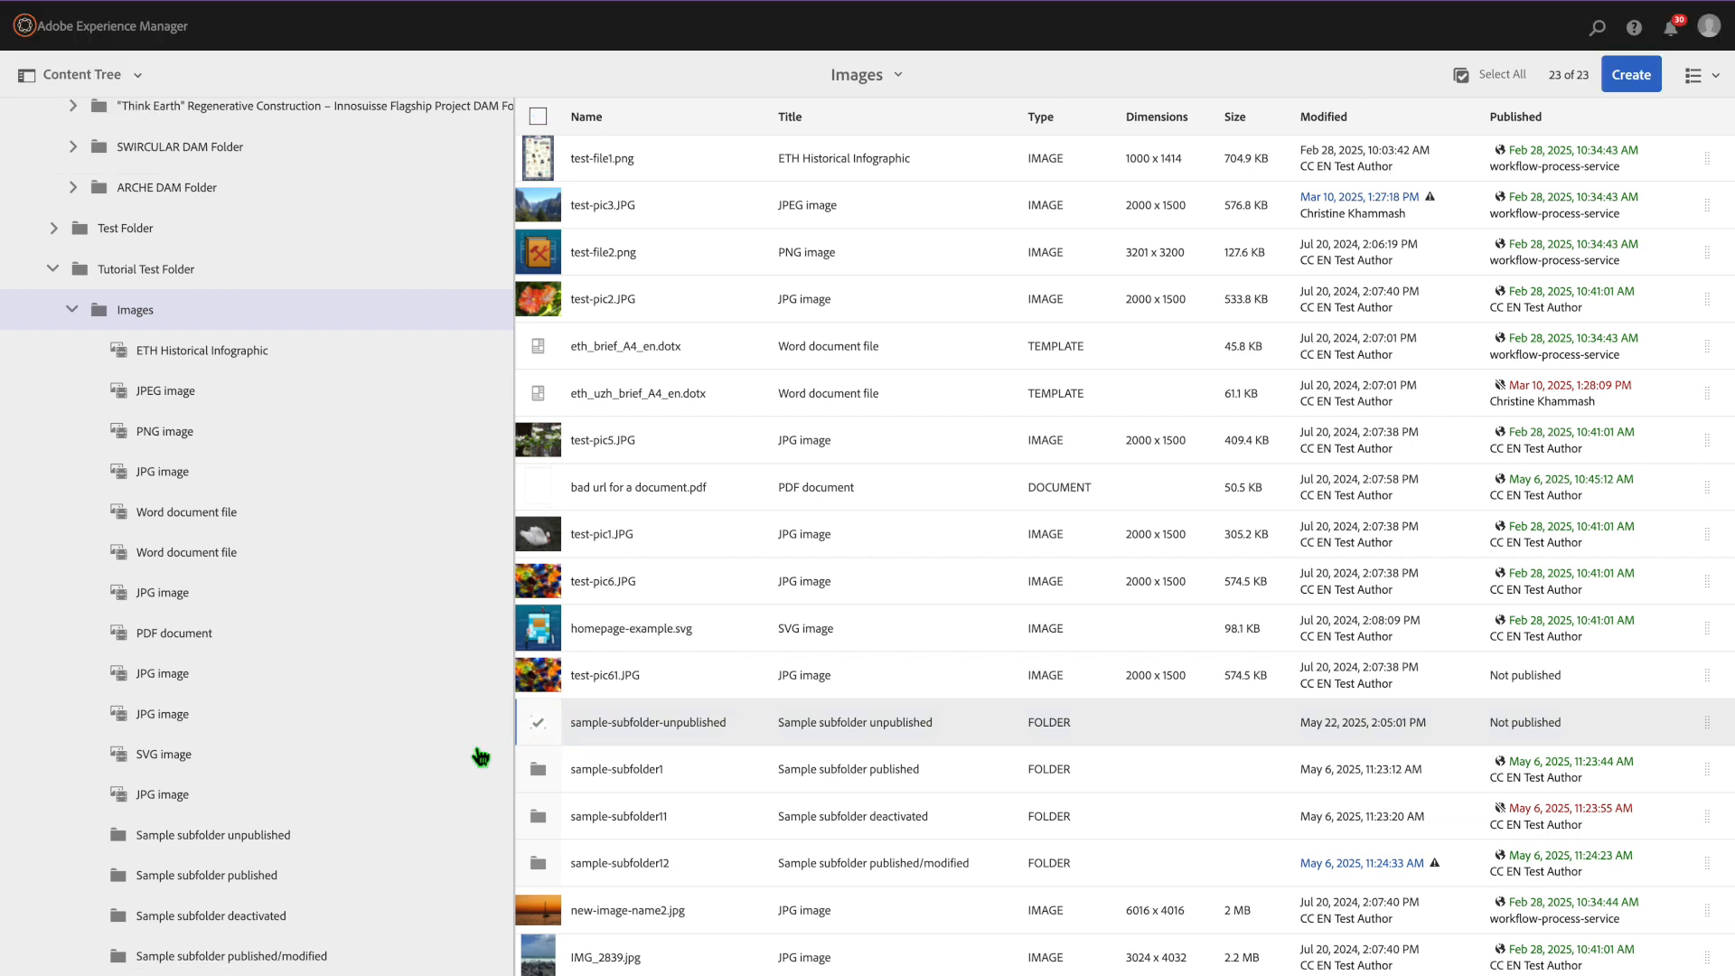
Open the Images folder in the content tree, and select and deselect sample-subfolder1 to view its available actions.
left_click(152, 311)
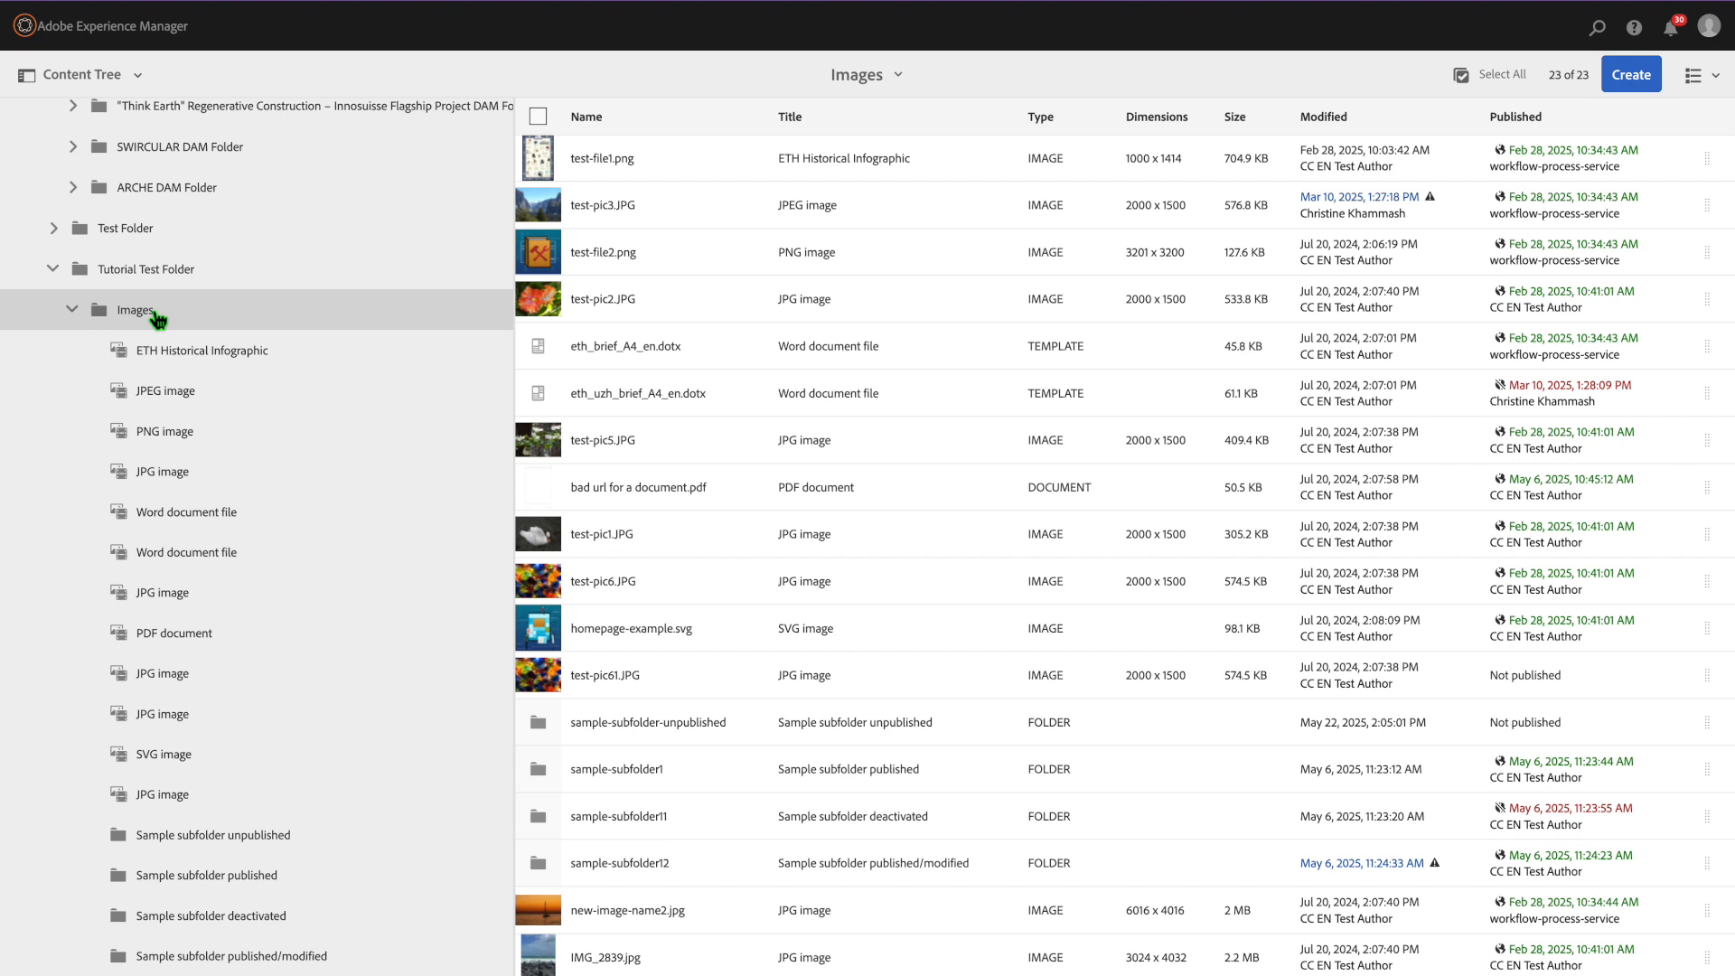
left_click(539, 771)
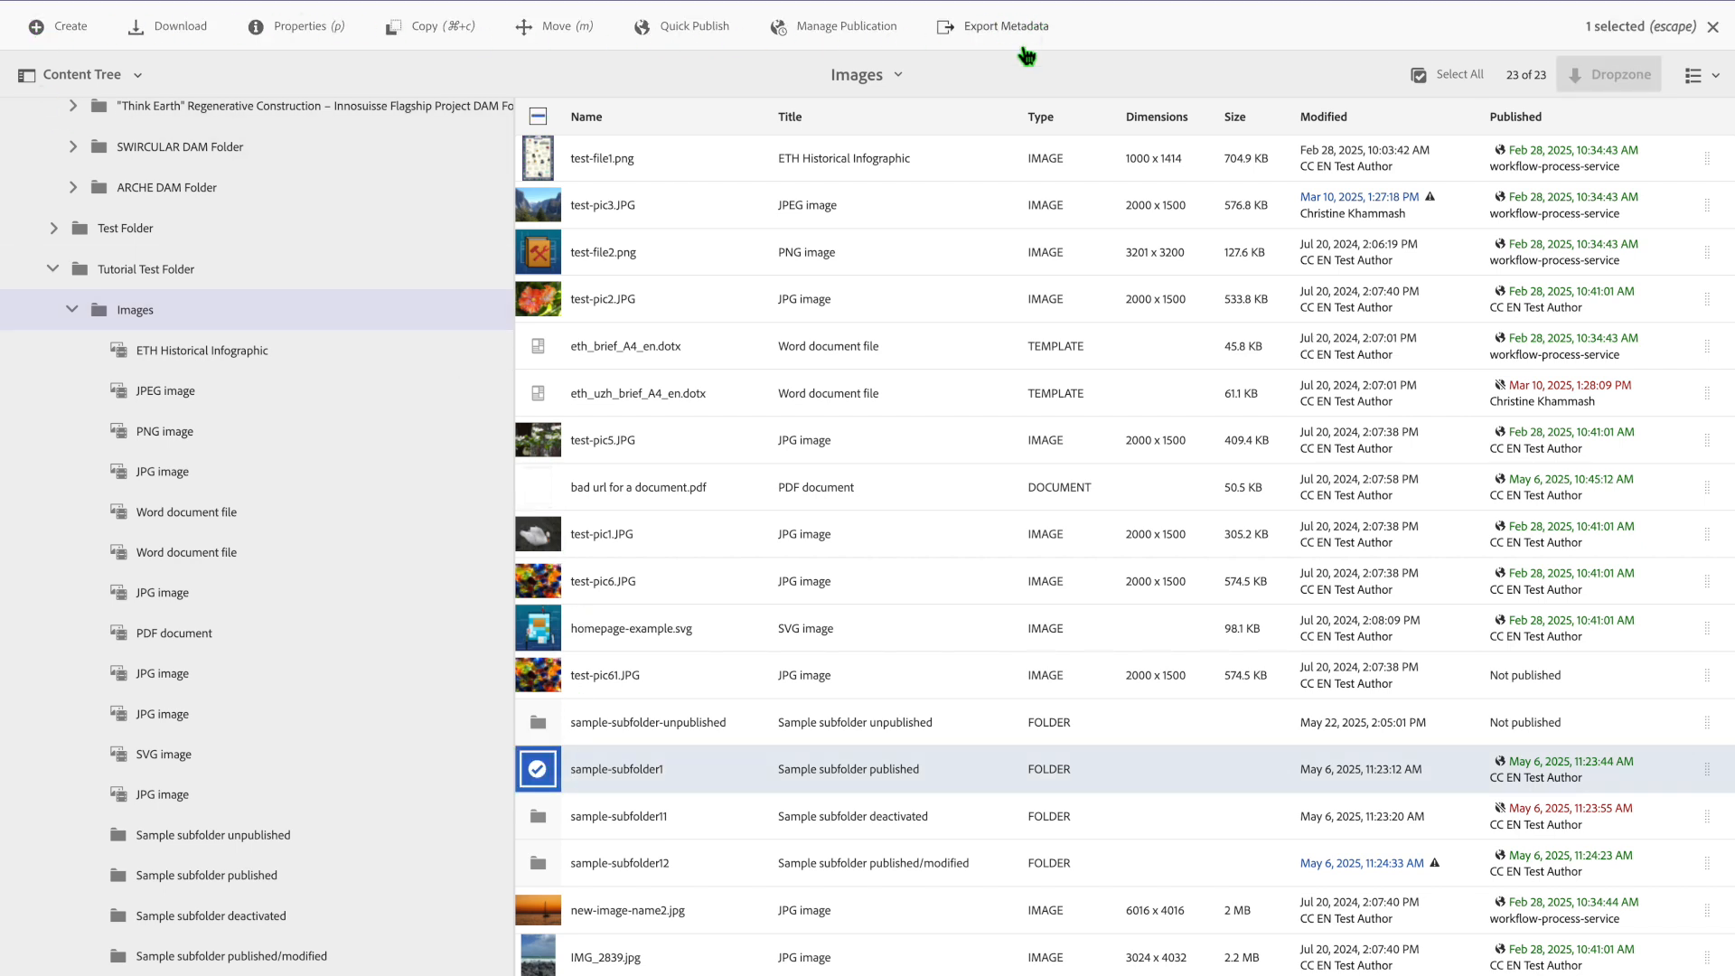
left_click(540, 773)
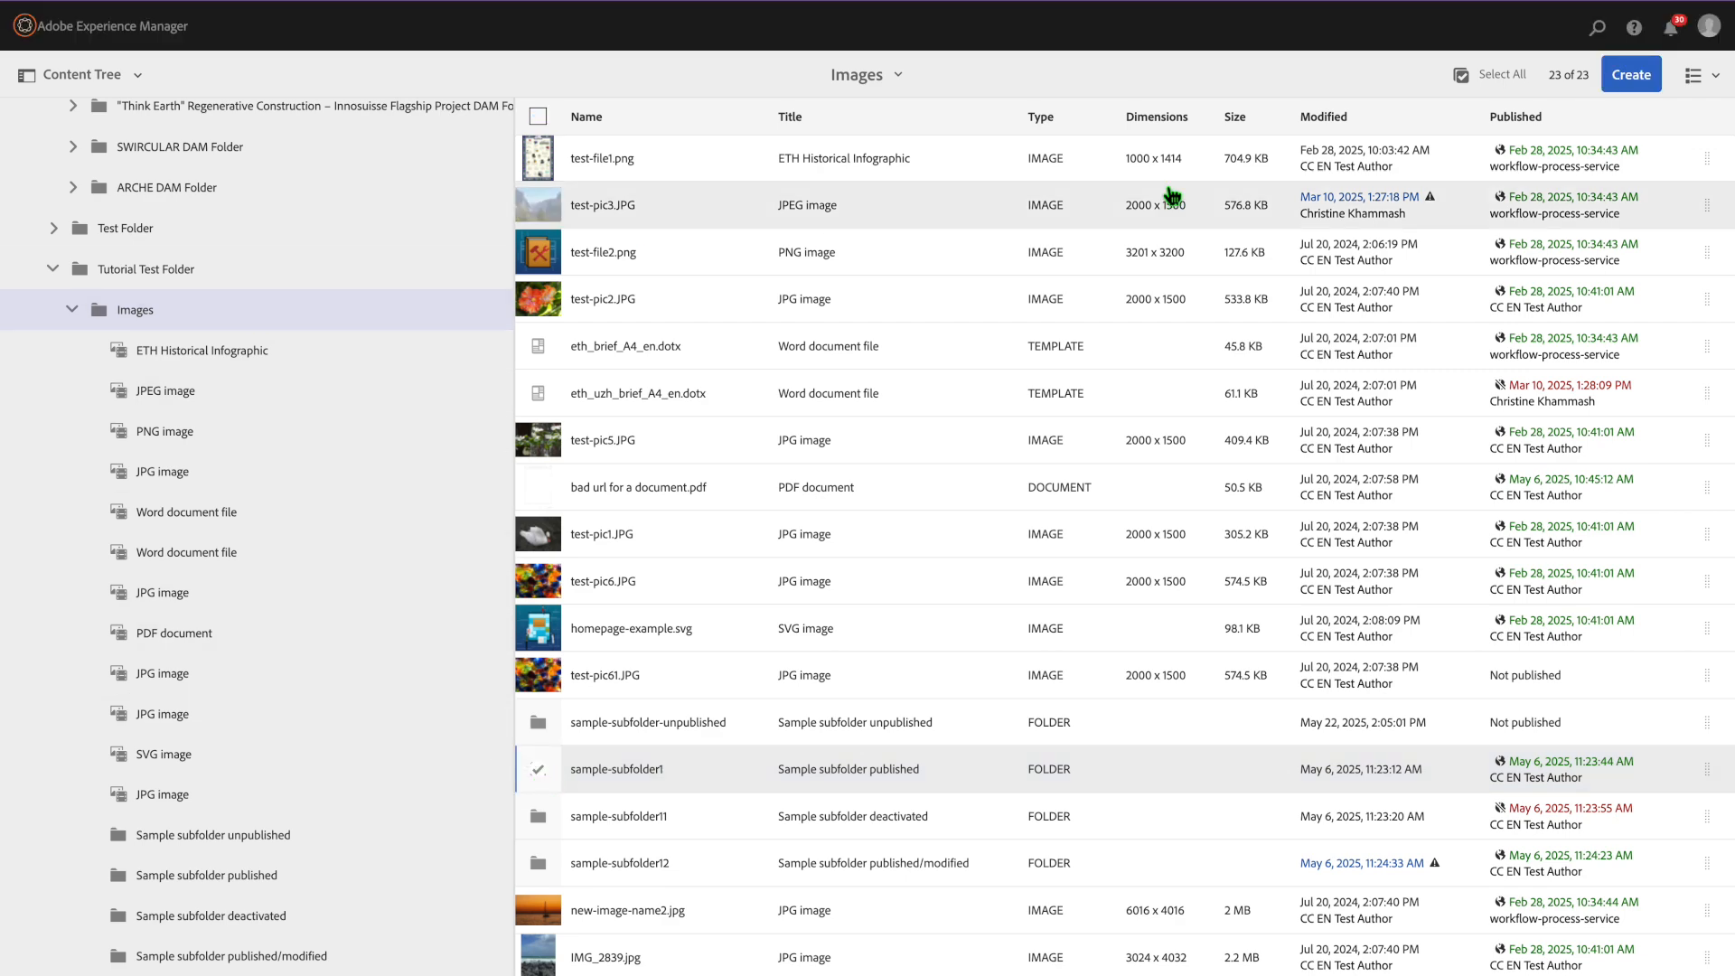
Create an orderable folder titled "Carousel images" with the name carousel-images inside the Images folder.
left_click(1630, 73)
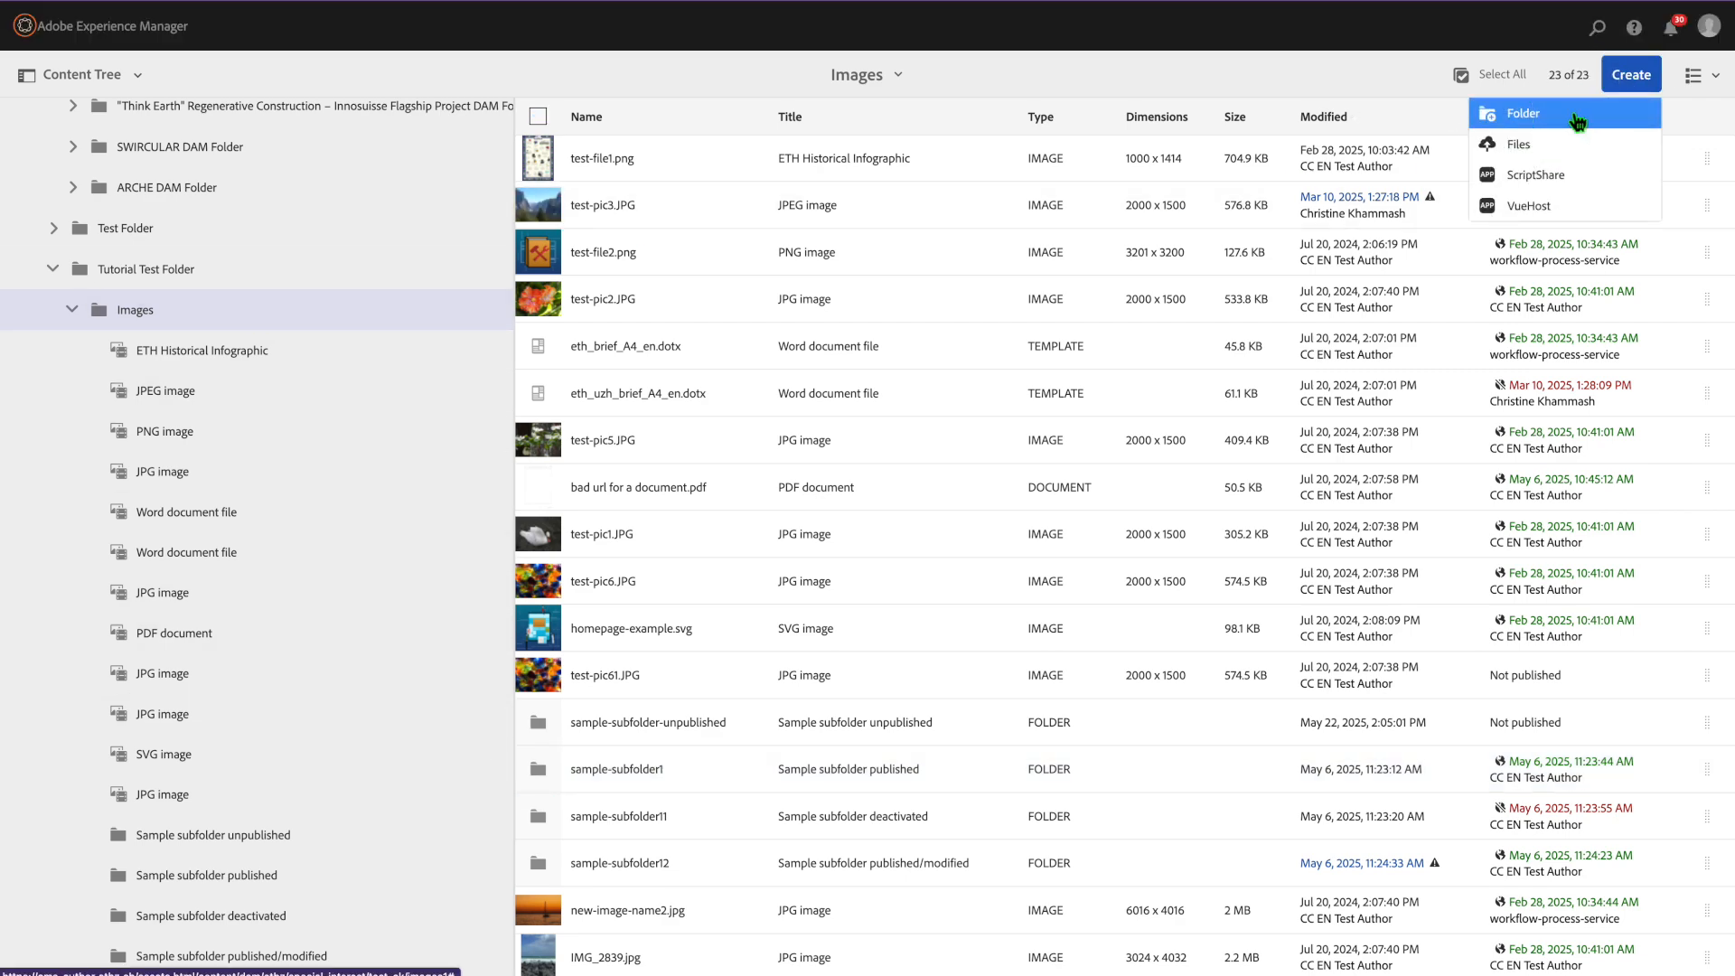
left_click(1599, 117)
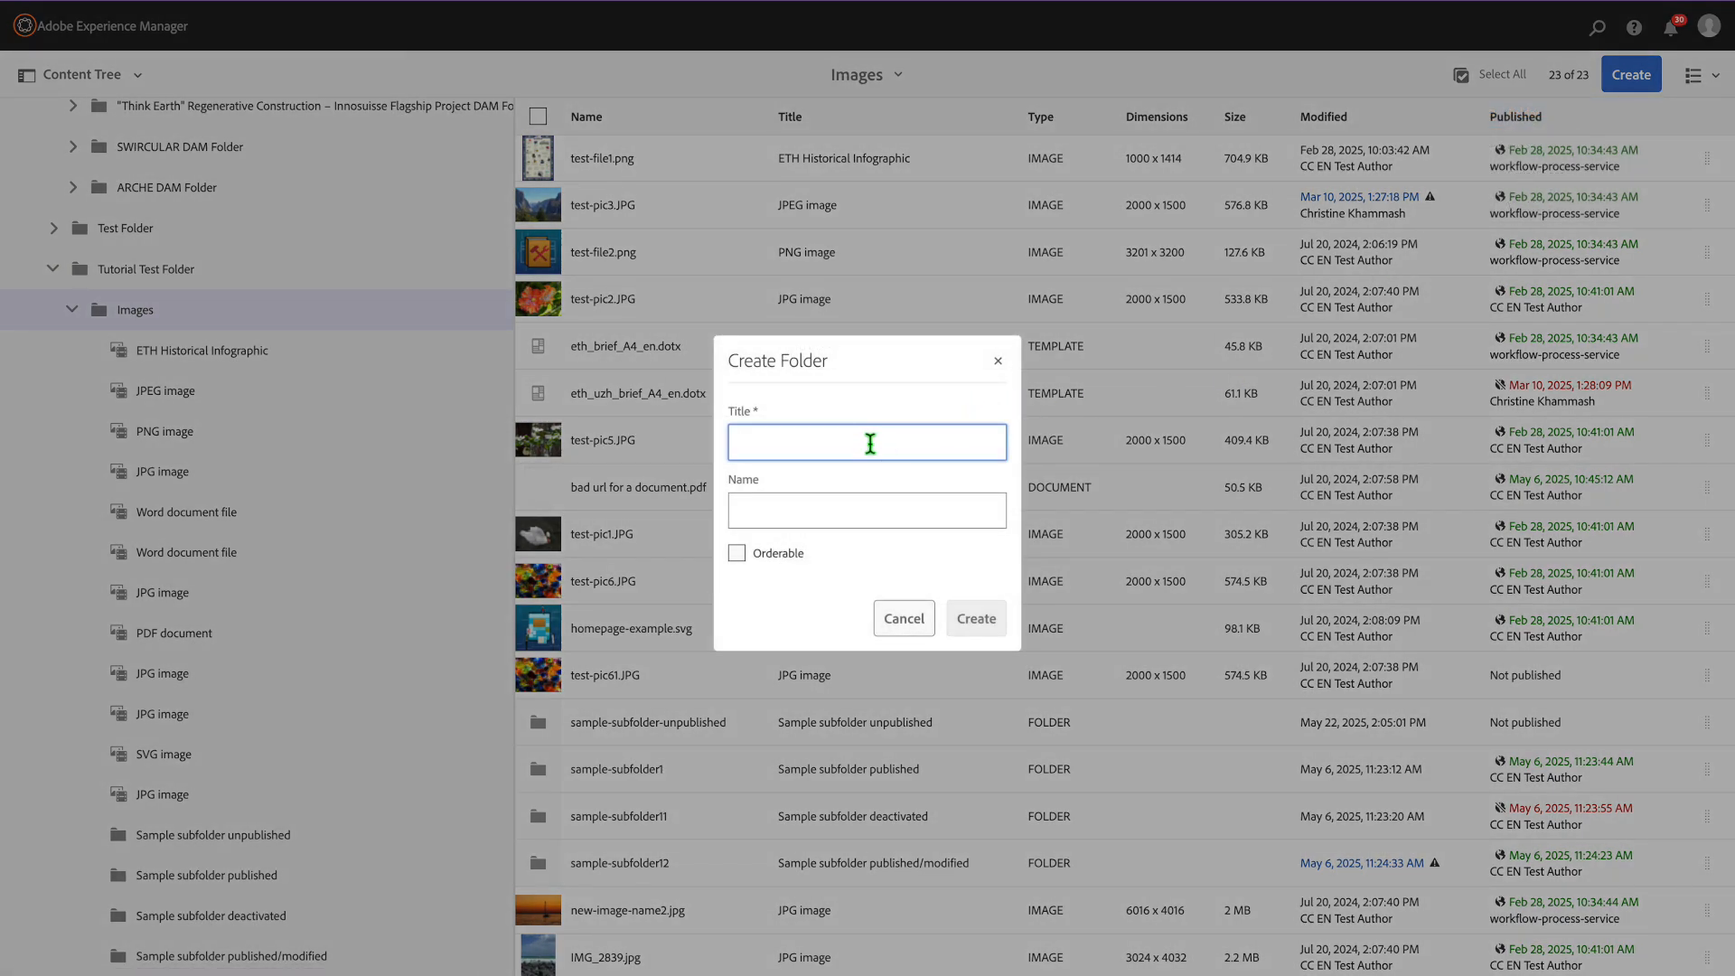
type("Carou")
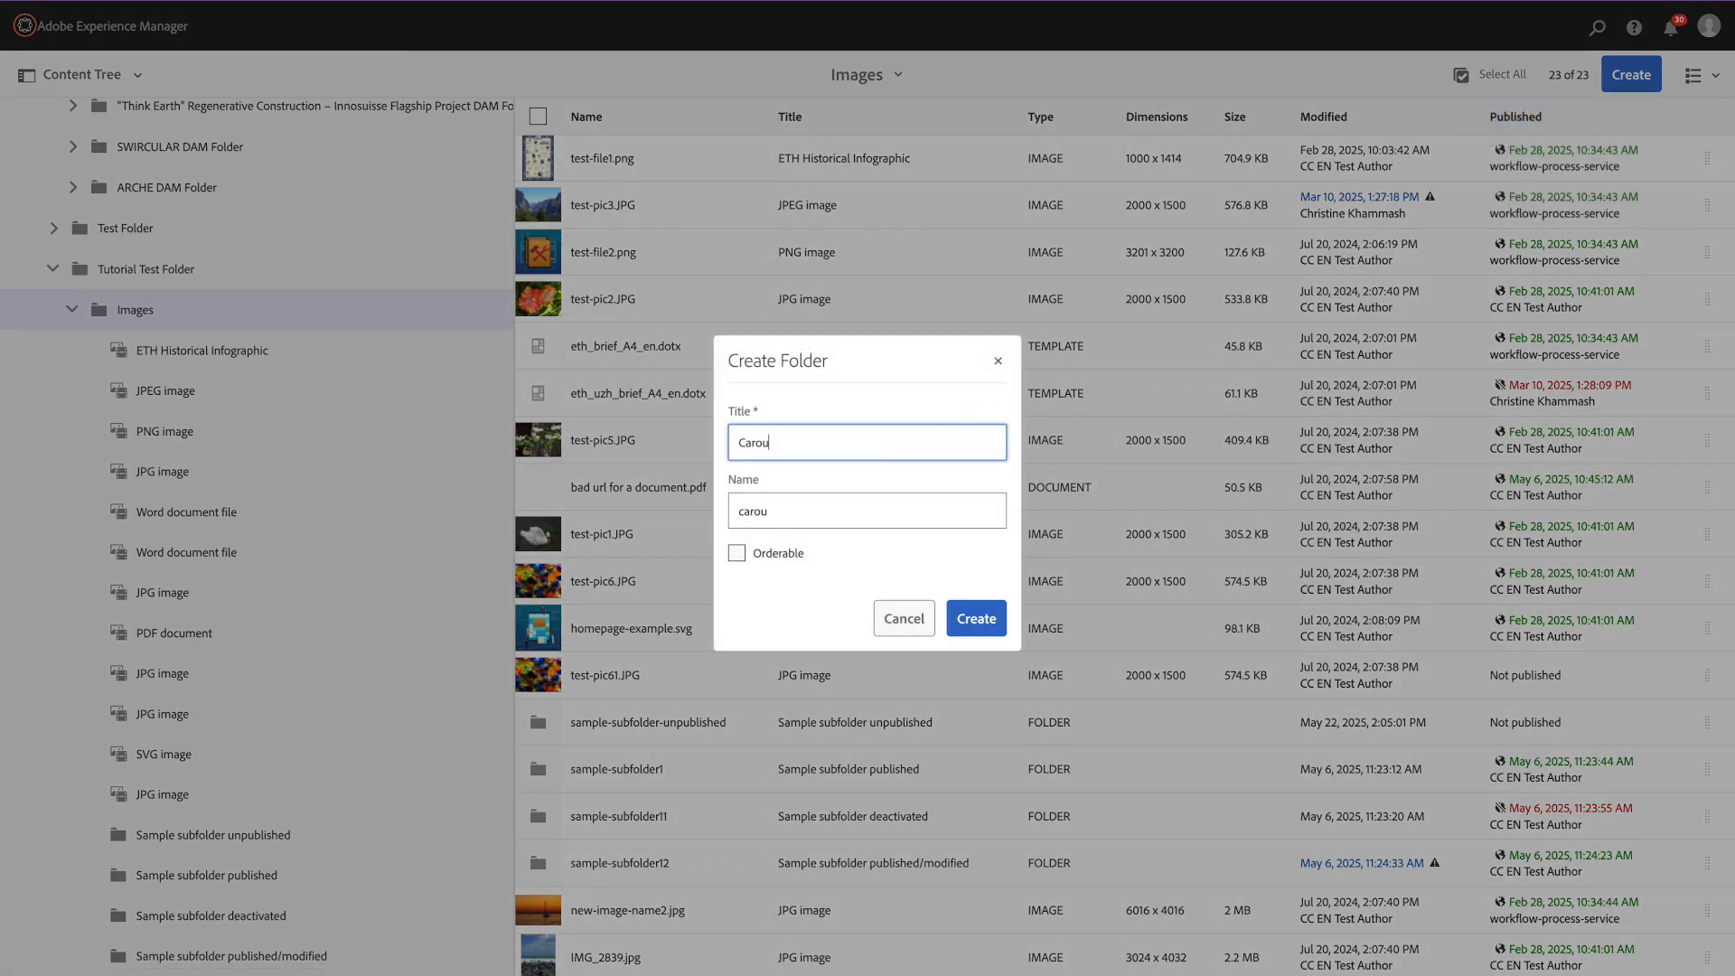
type("sel images")
left_click(736, 554)
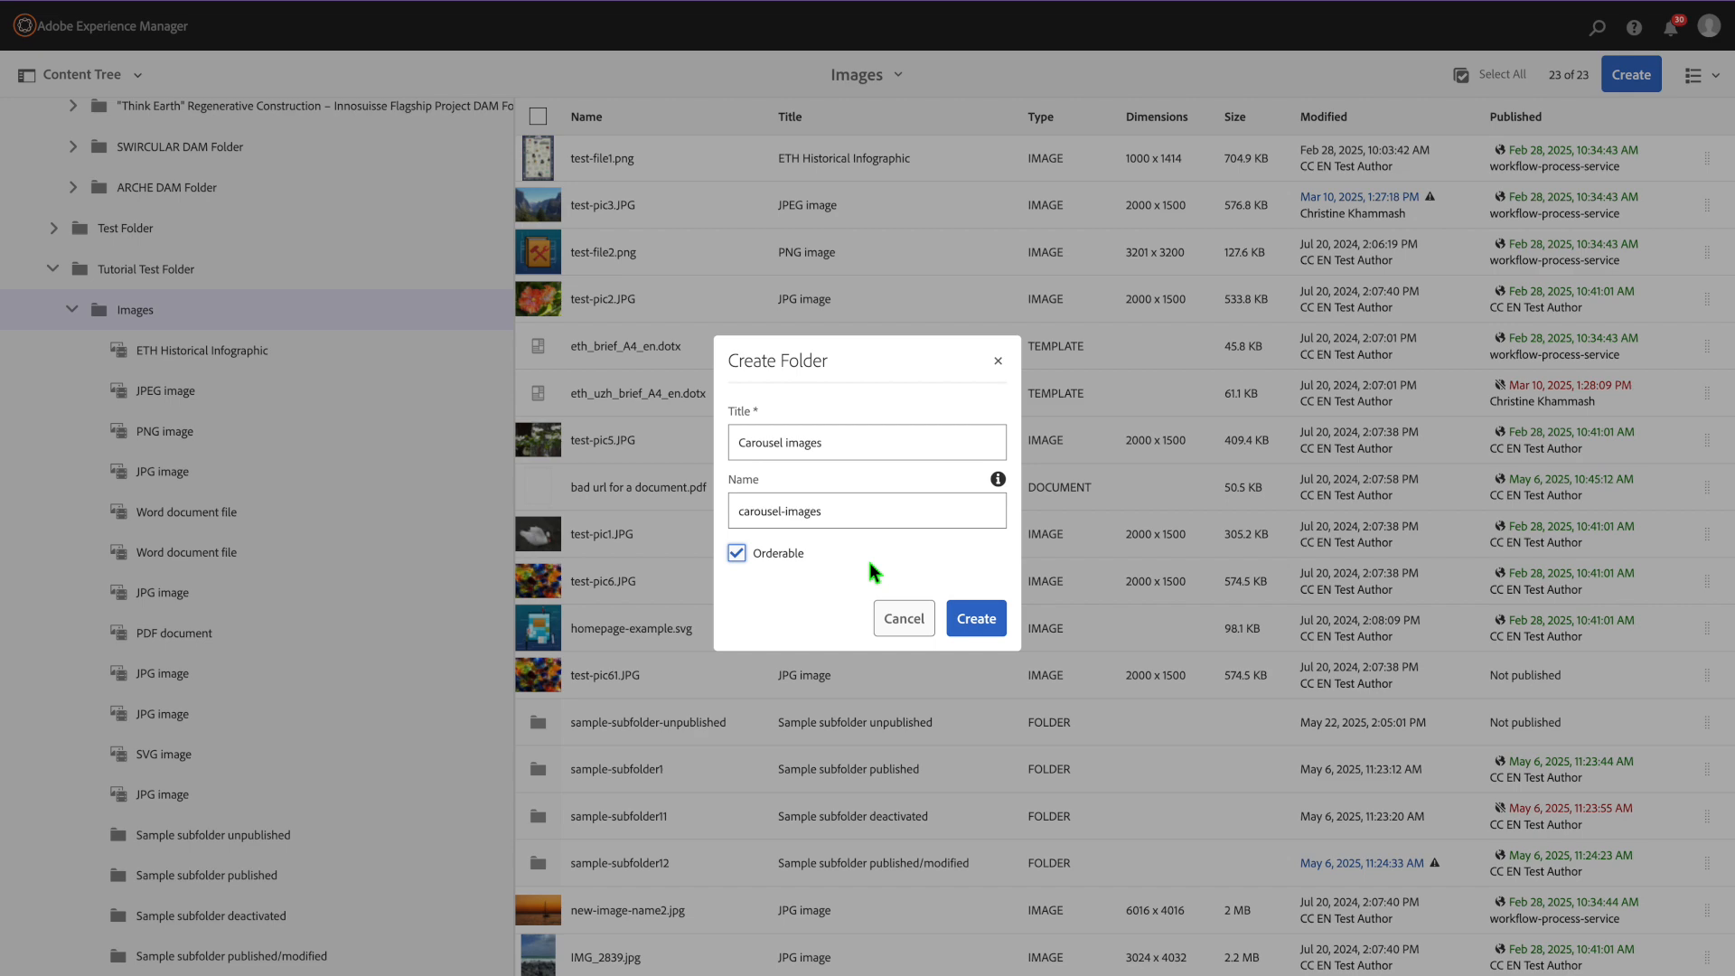
left_click(980, 621)
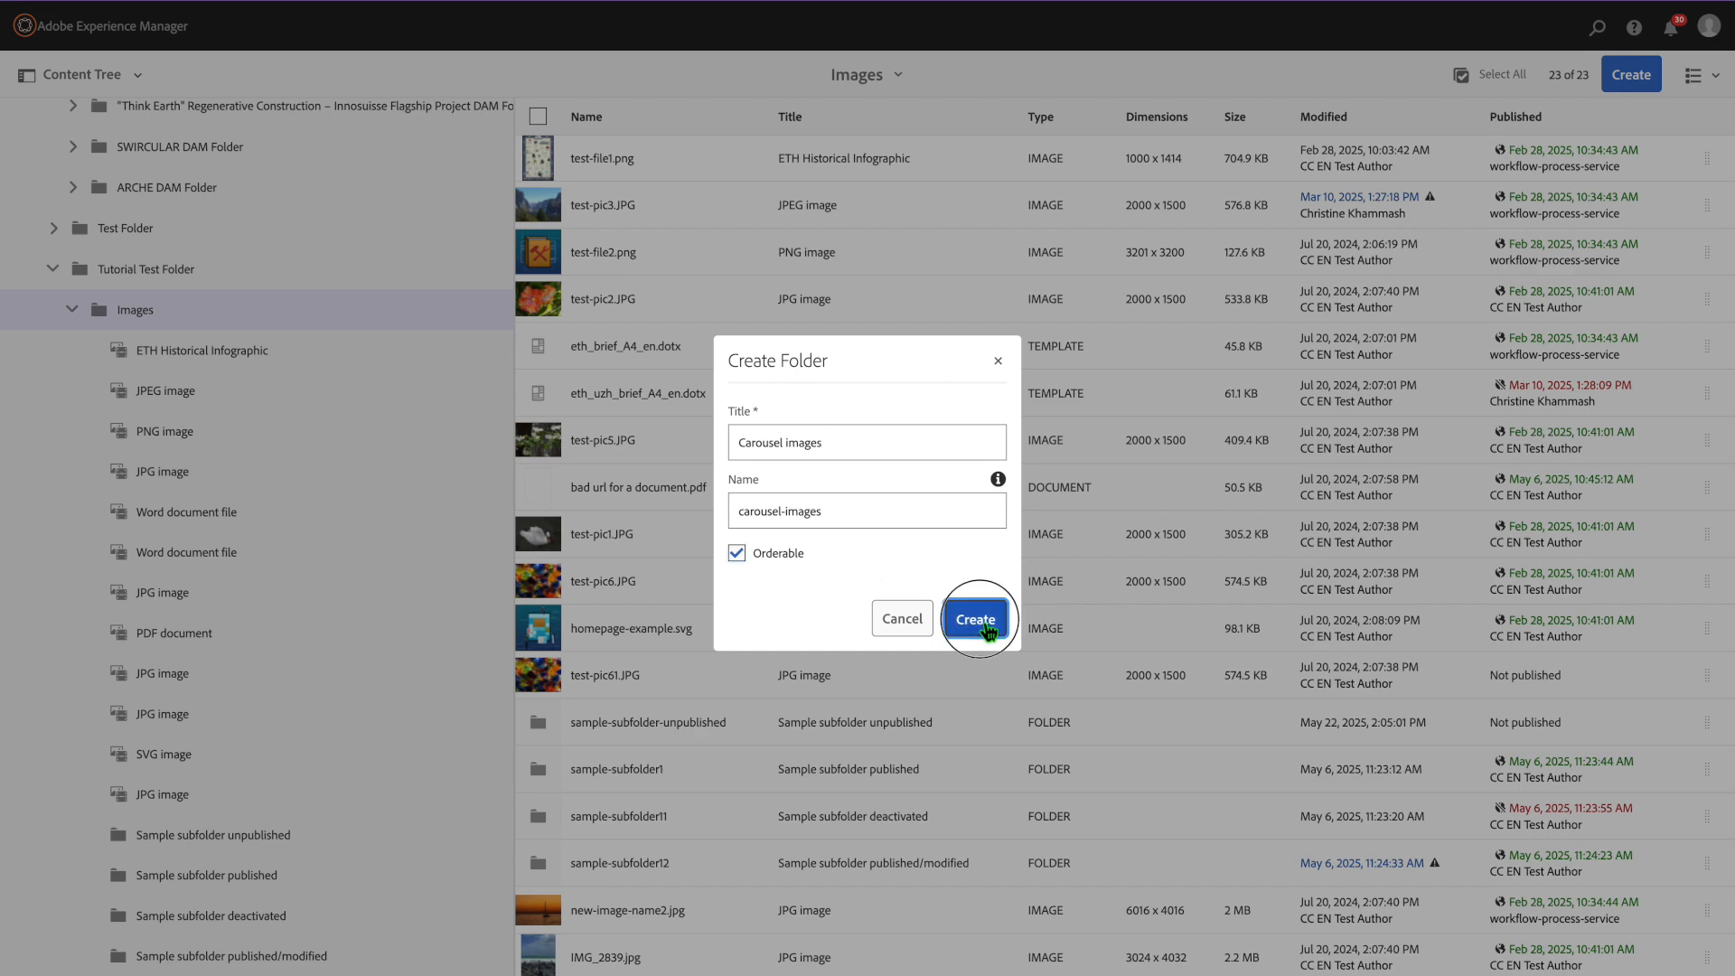
Locate the Carousel images folder within the Images folder and open it.
scroll(904, 669, "down", 3)
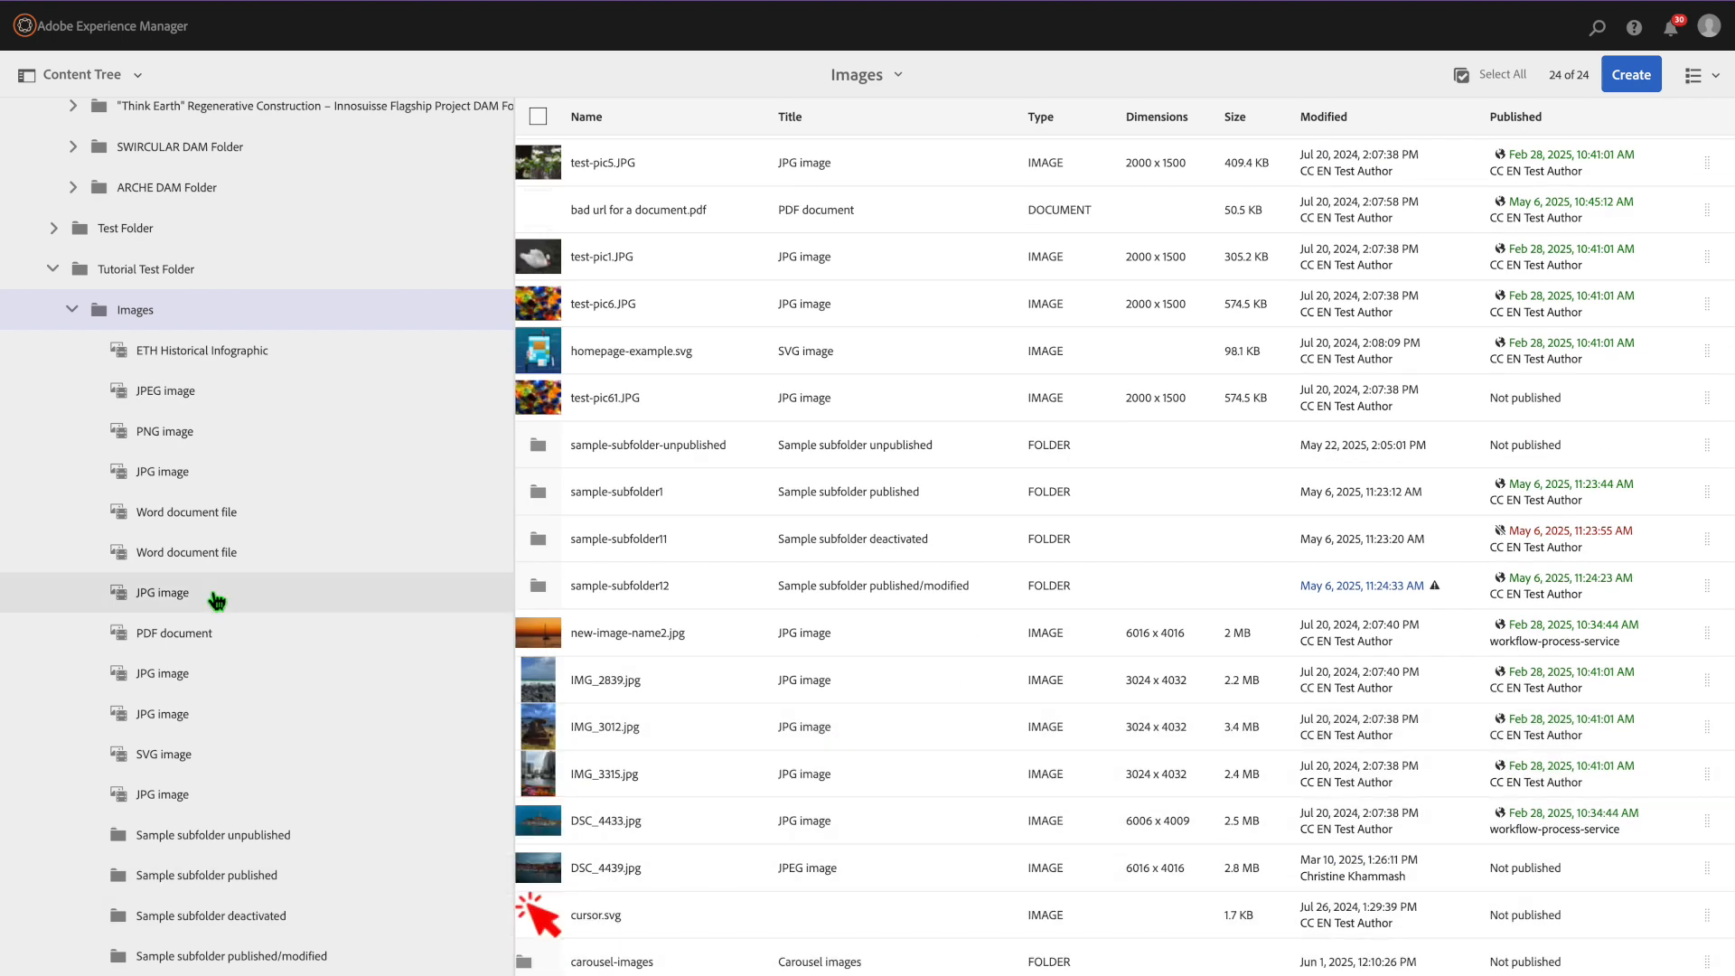
scroll(217, 601, "down", 5)
scroll(217, 603, "down", 1)
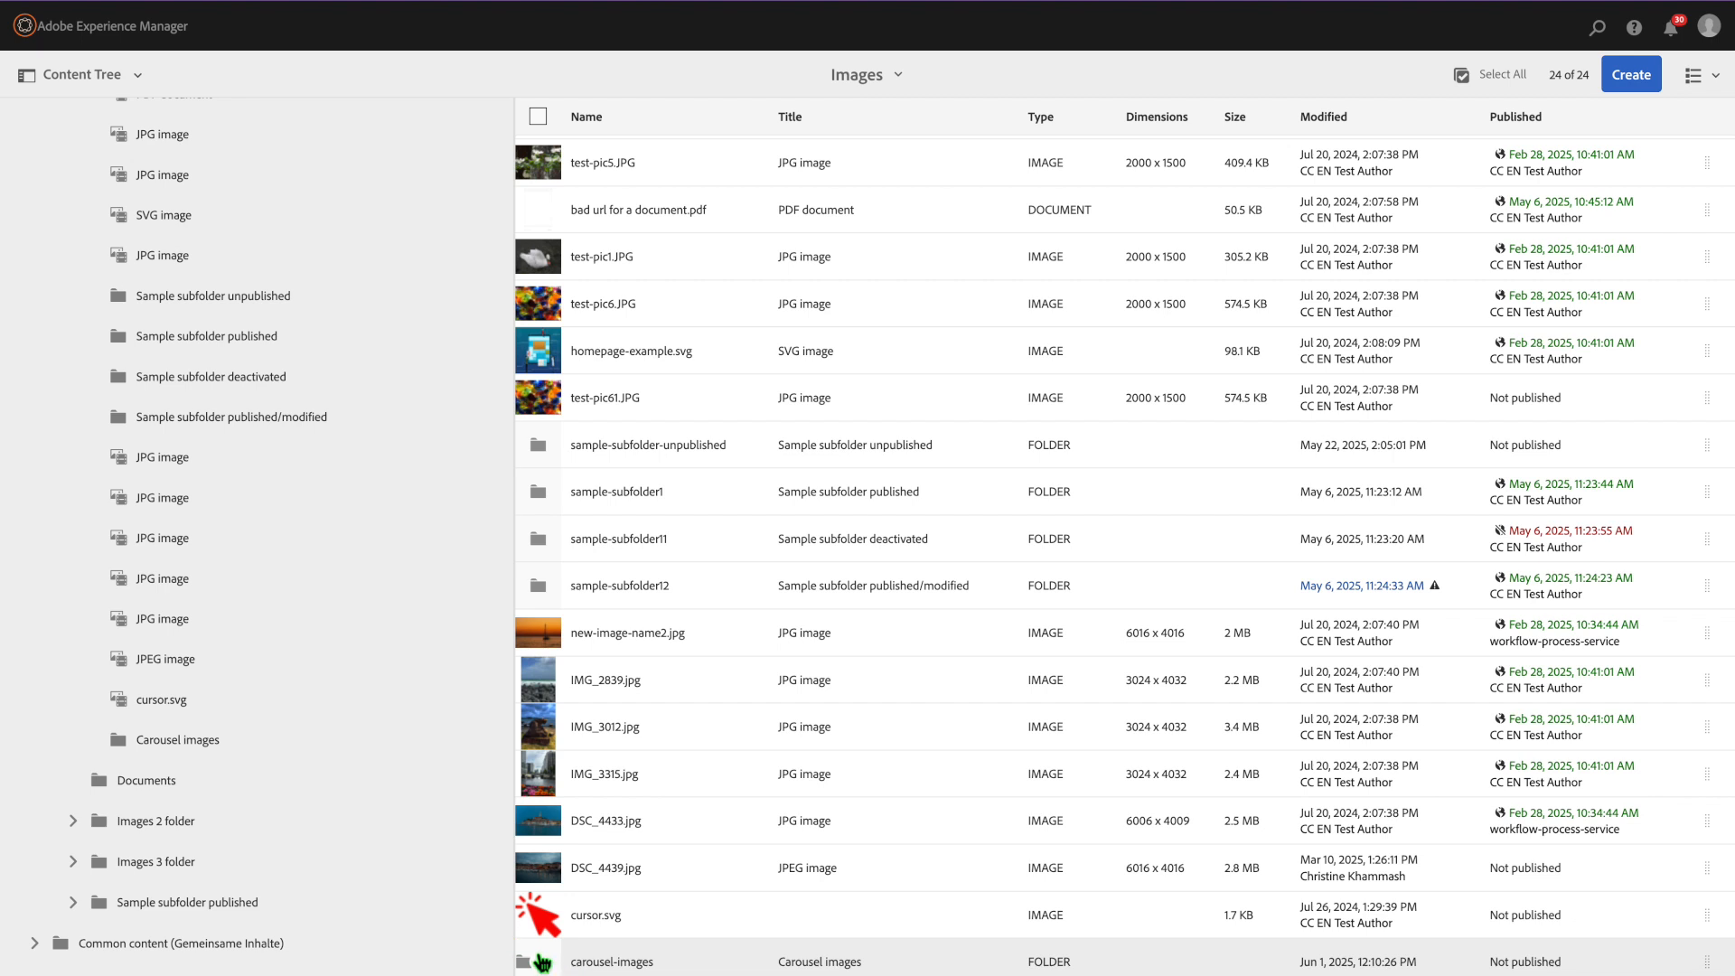
left_click(278, 738)
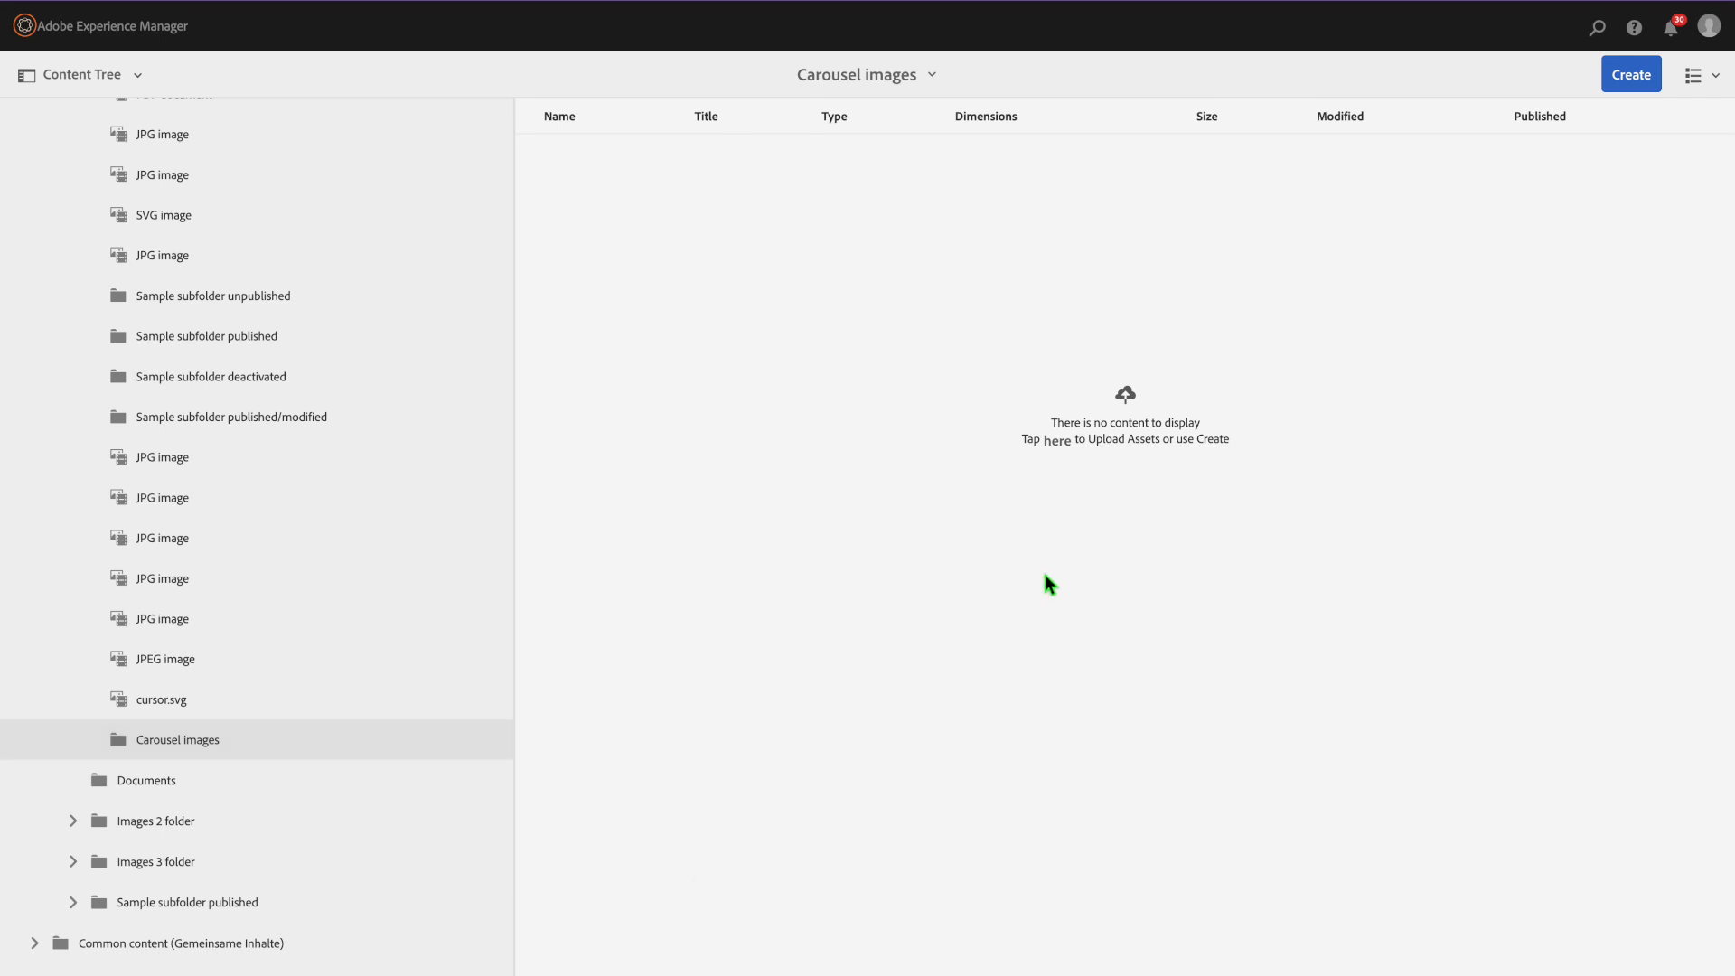
Open the file upload dialog from the empty Carousel images folder and cancel it.
left_click(1129, 403)
left_click(1127, 399)
left_click(1281, 778)
Return to the Images folder, open the file upload dialog through the Create options, and cancel it.
scroll(380, 403, "up", 10)
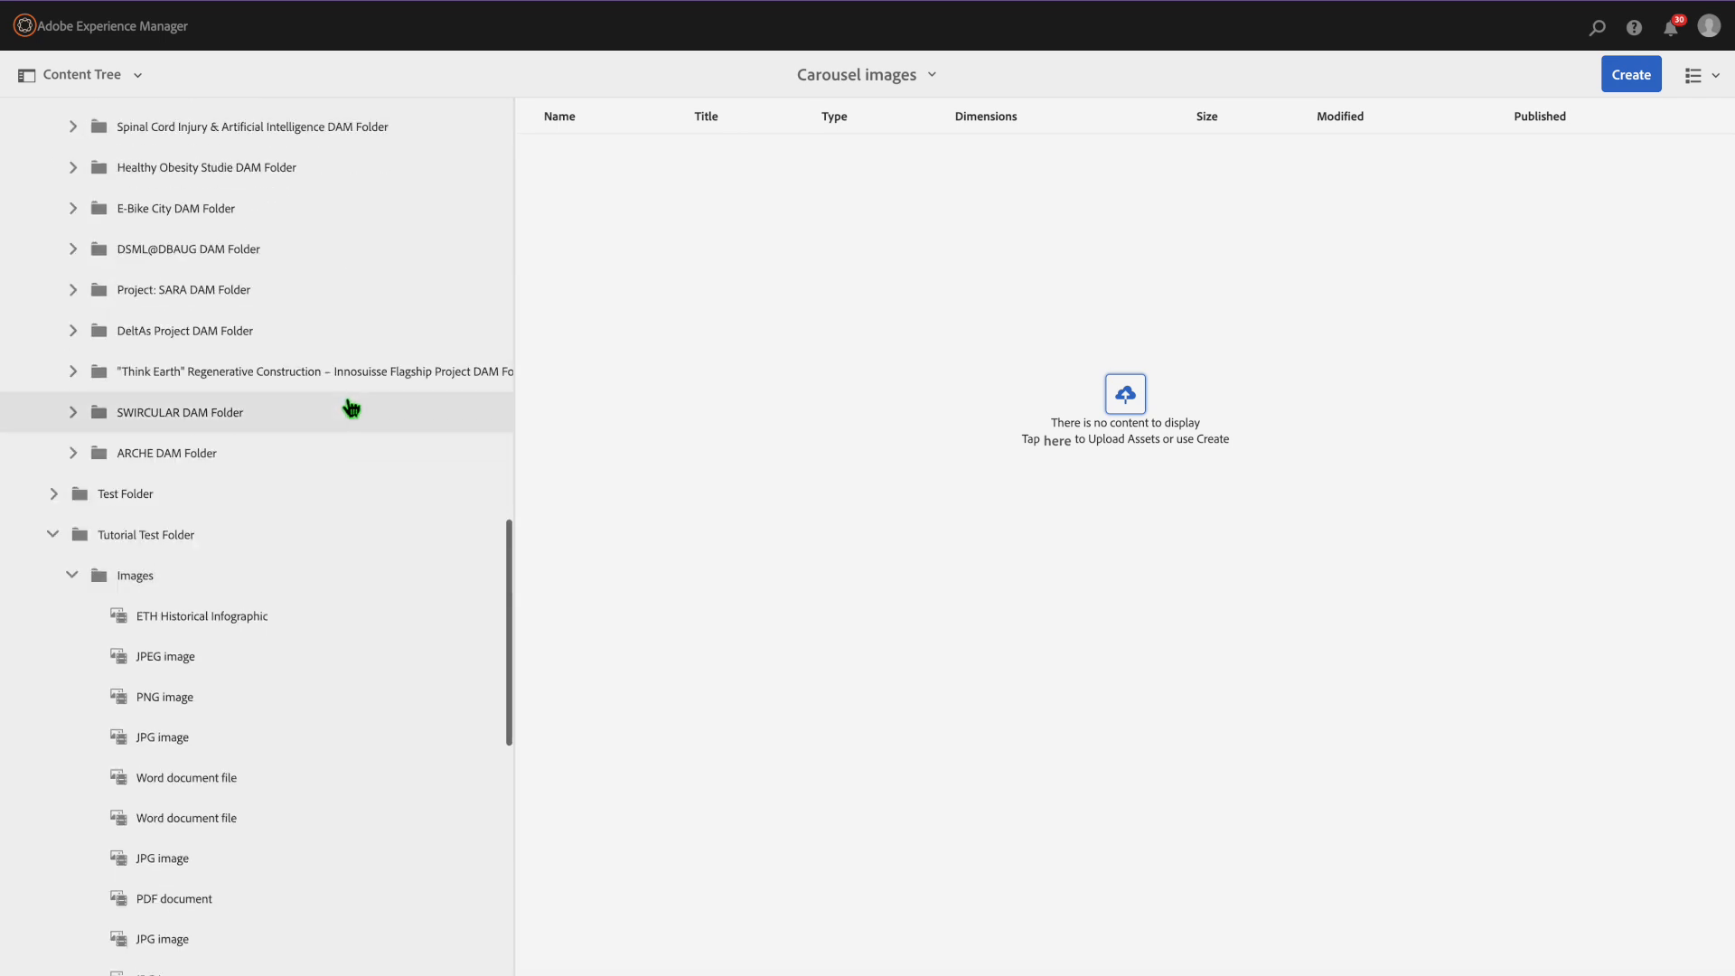
left_click(222, 587)
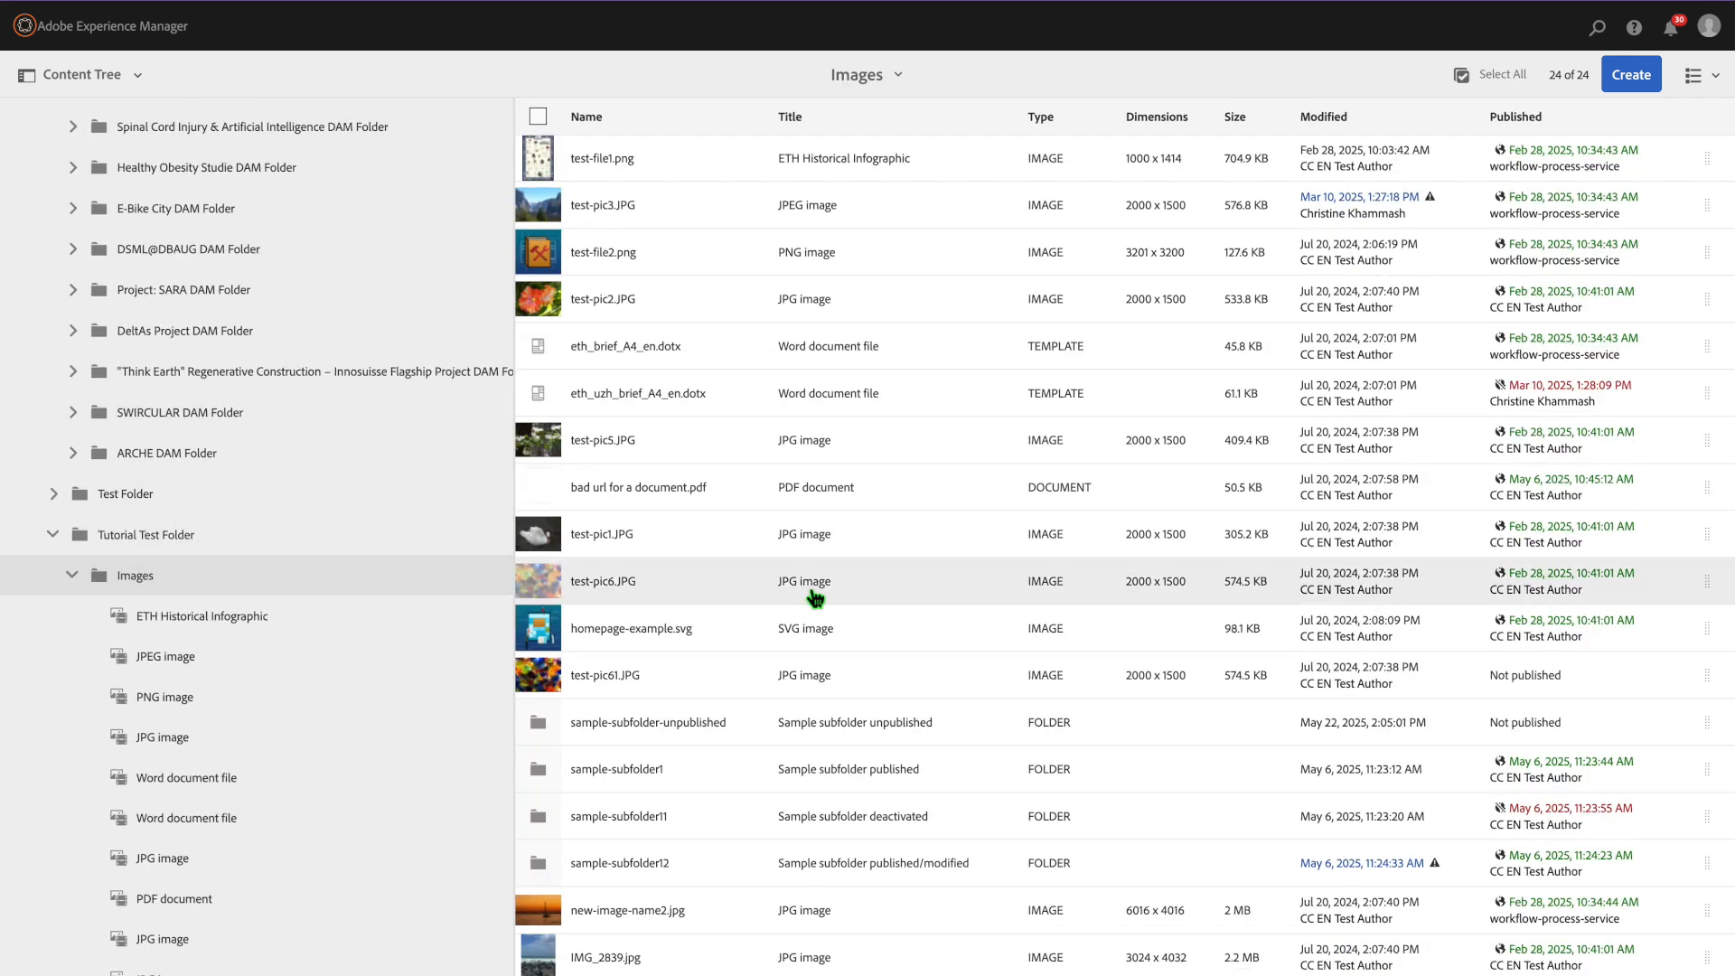
left_click(1635, 91)
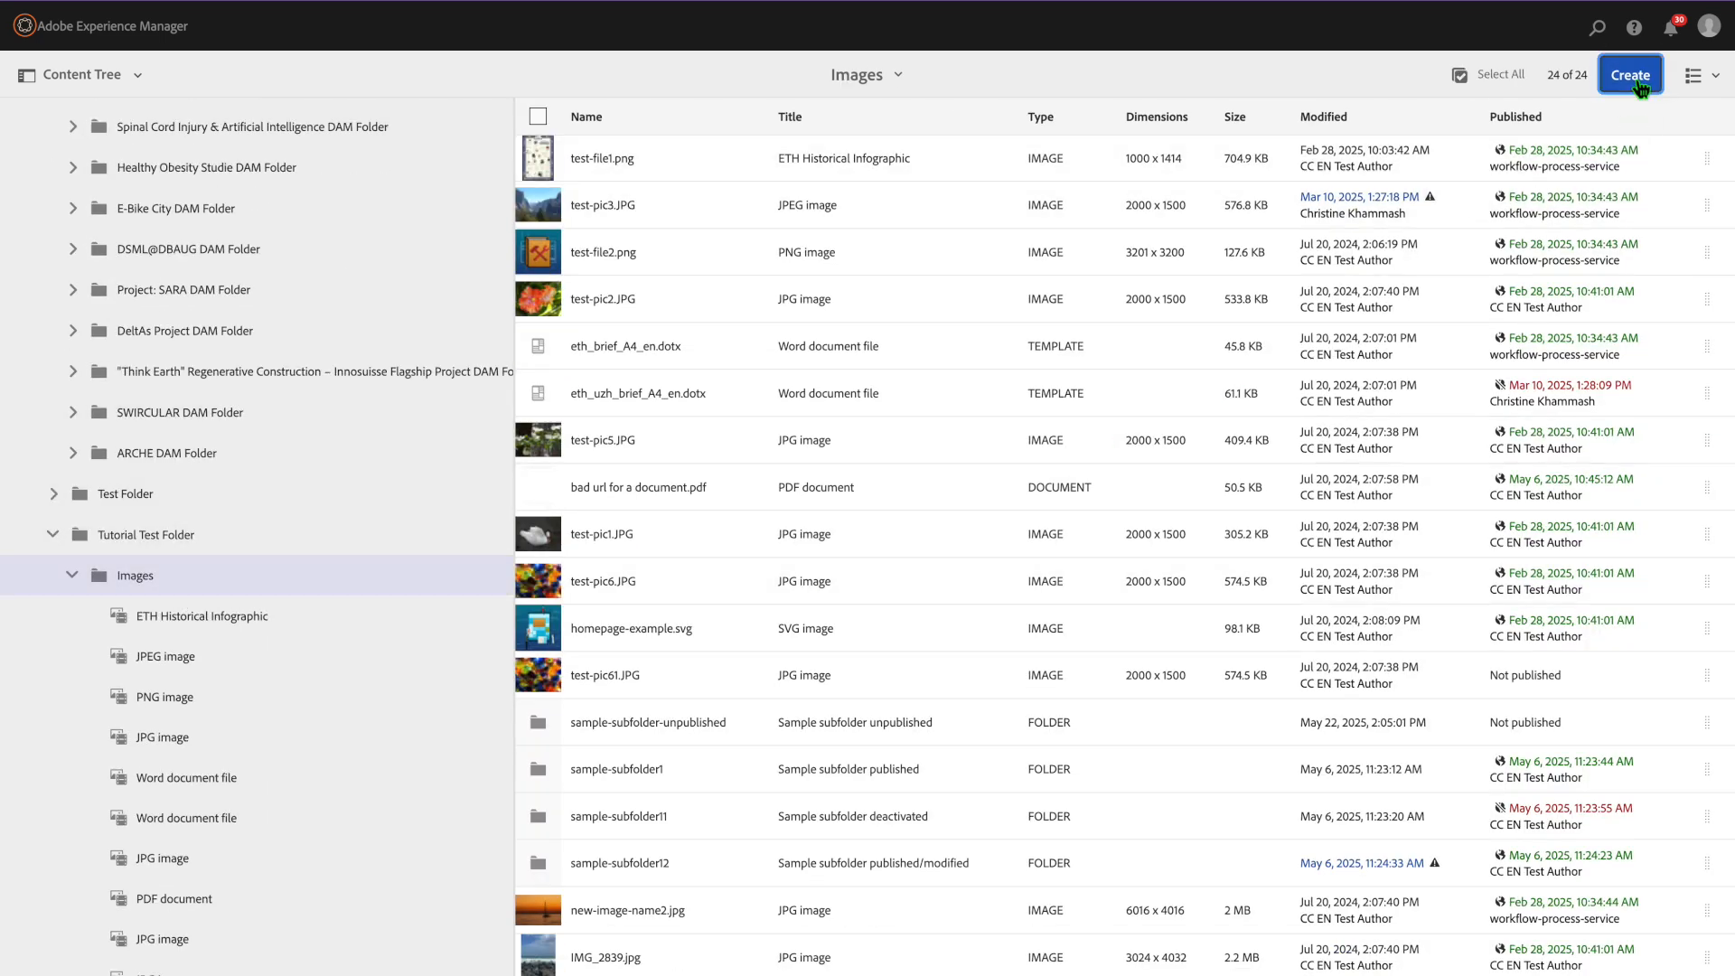
left_click(1538, 144)
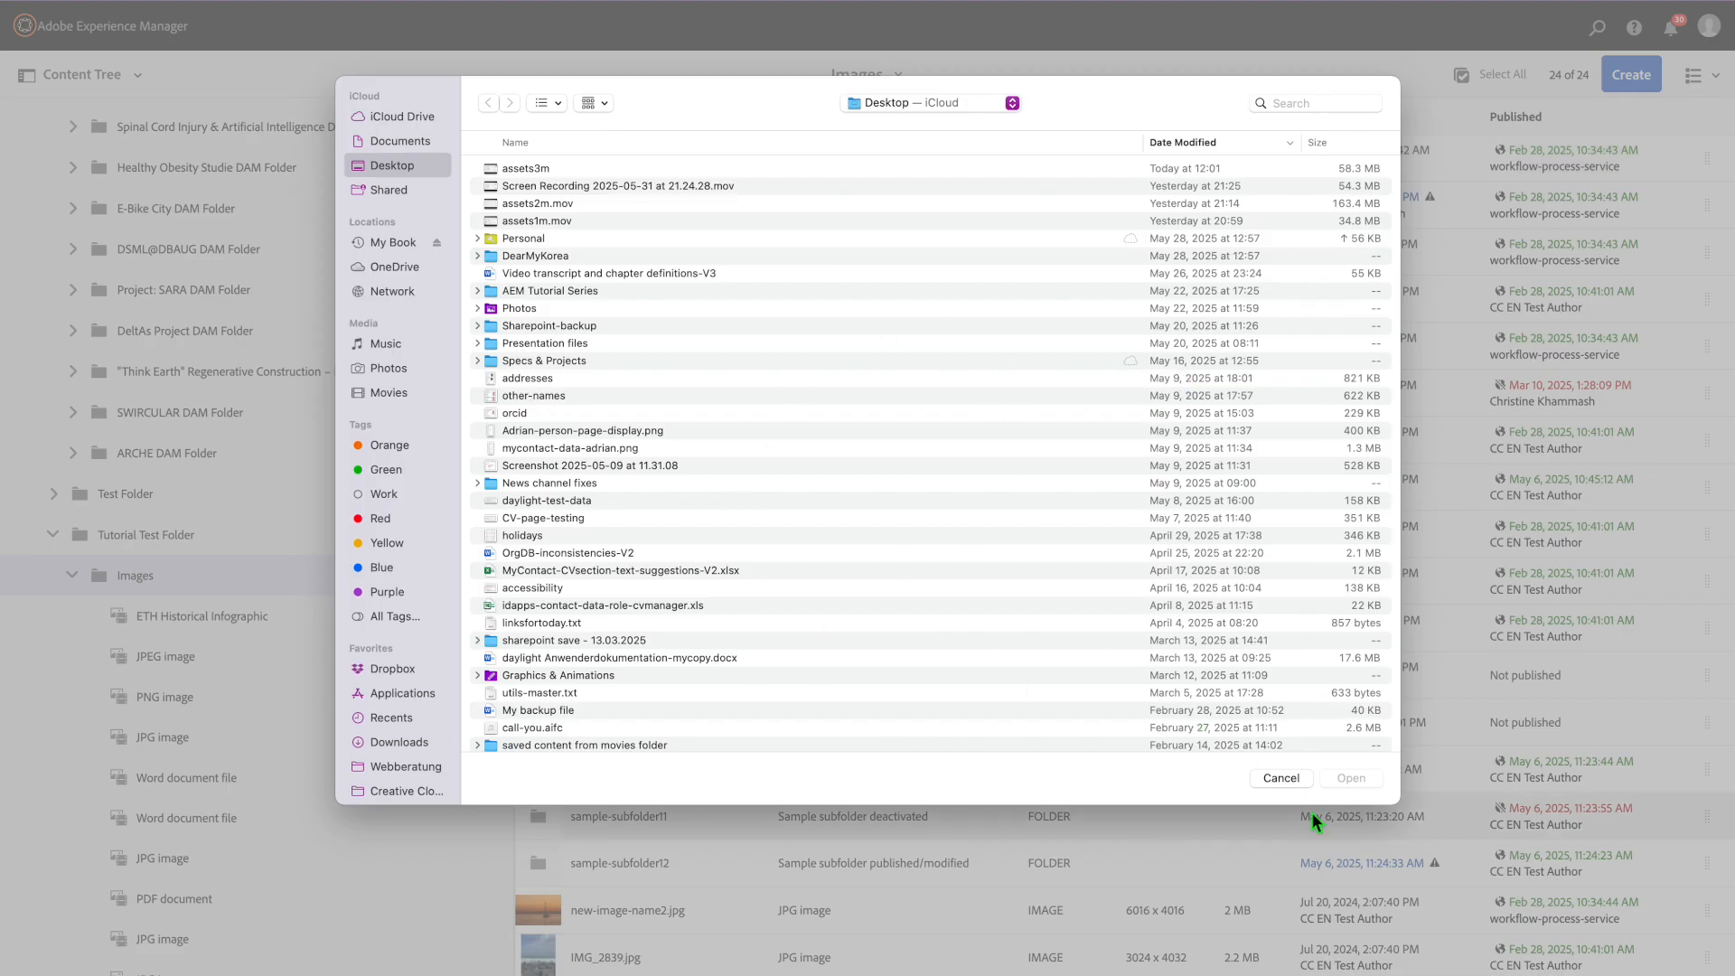
left_click(1281, 778)
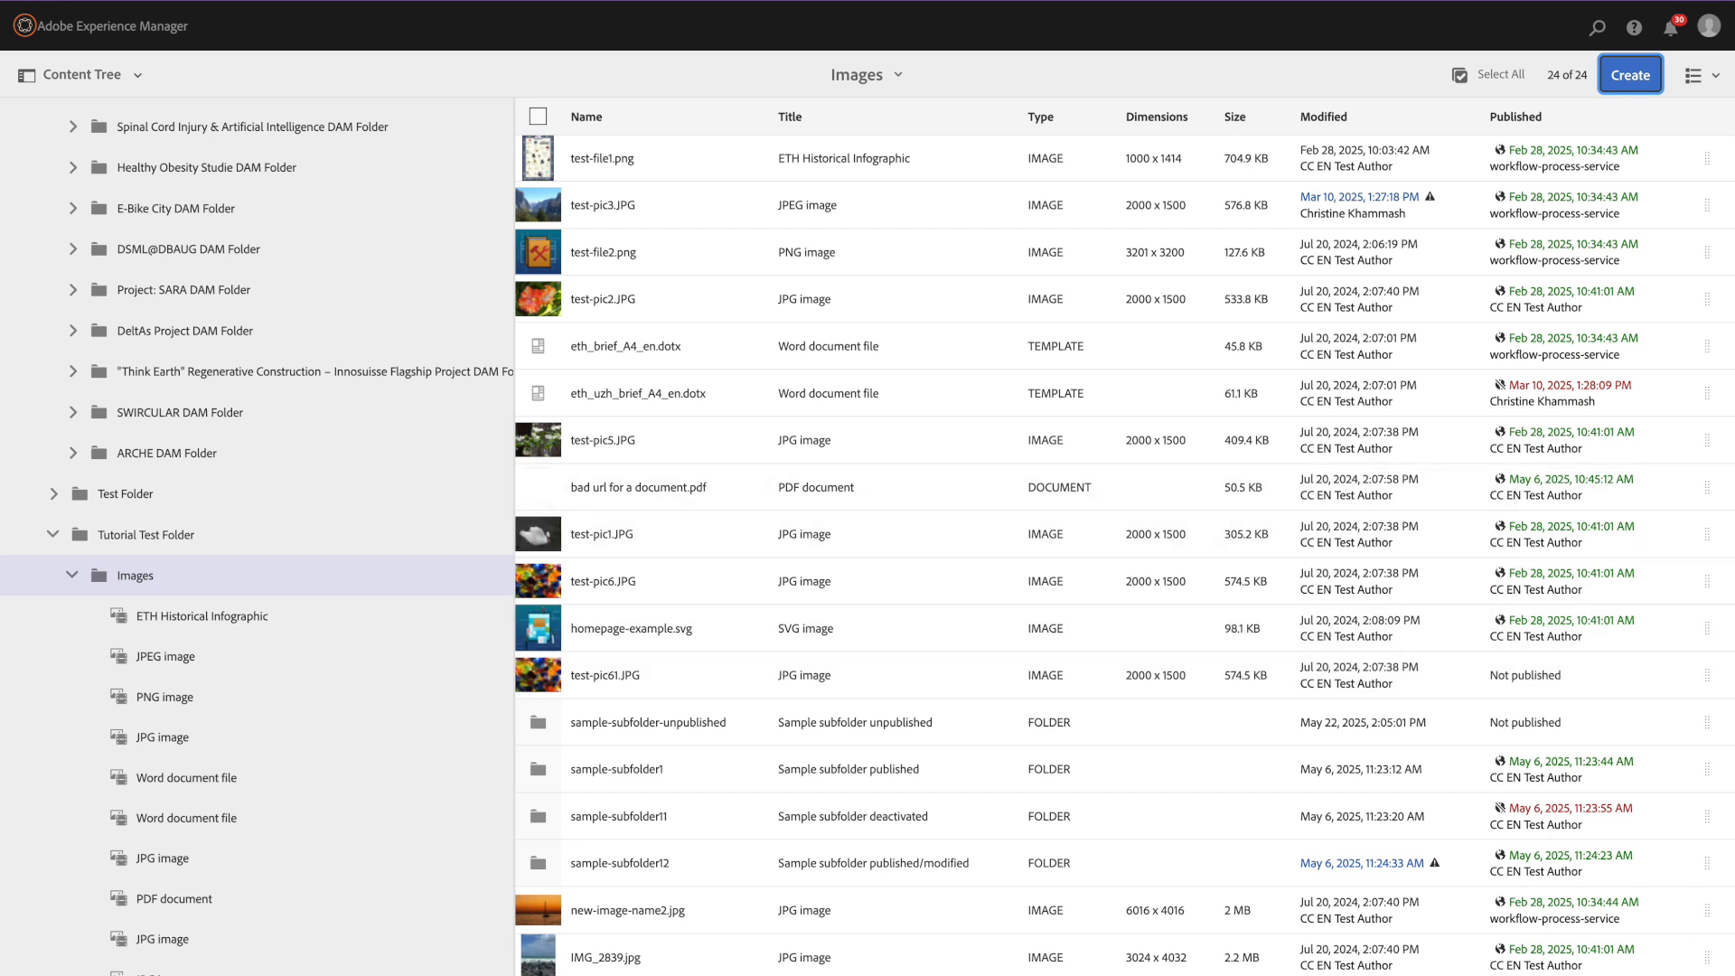
Upload orcid.png from the computer into the Images folder and check the folder's list for it.
left_click_drag(1734, 627, 1031, 605)
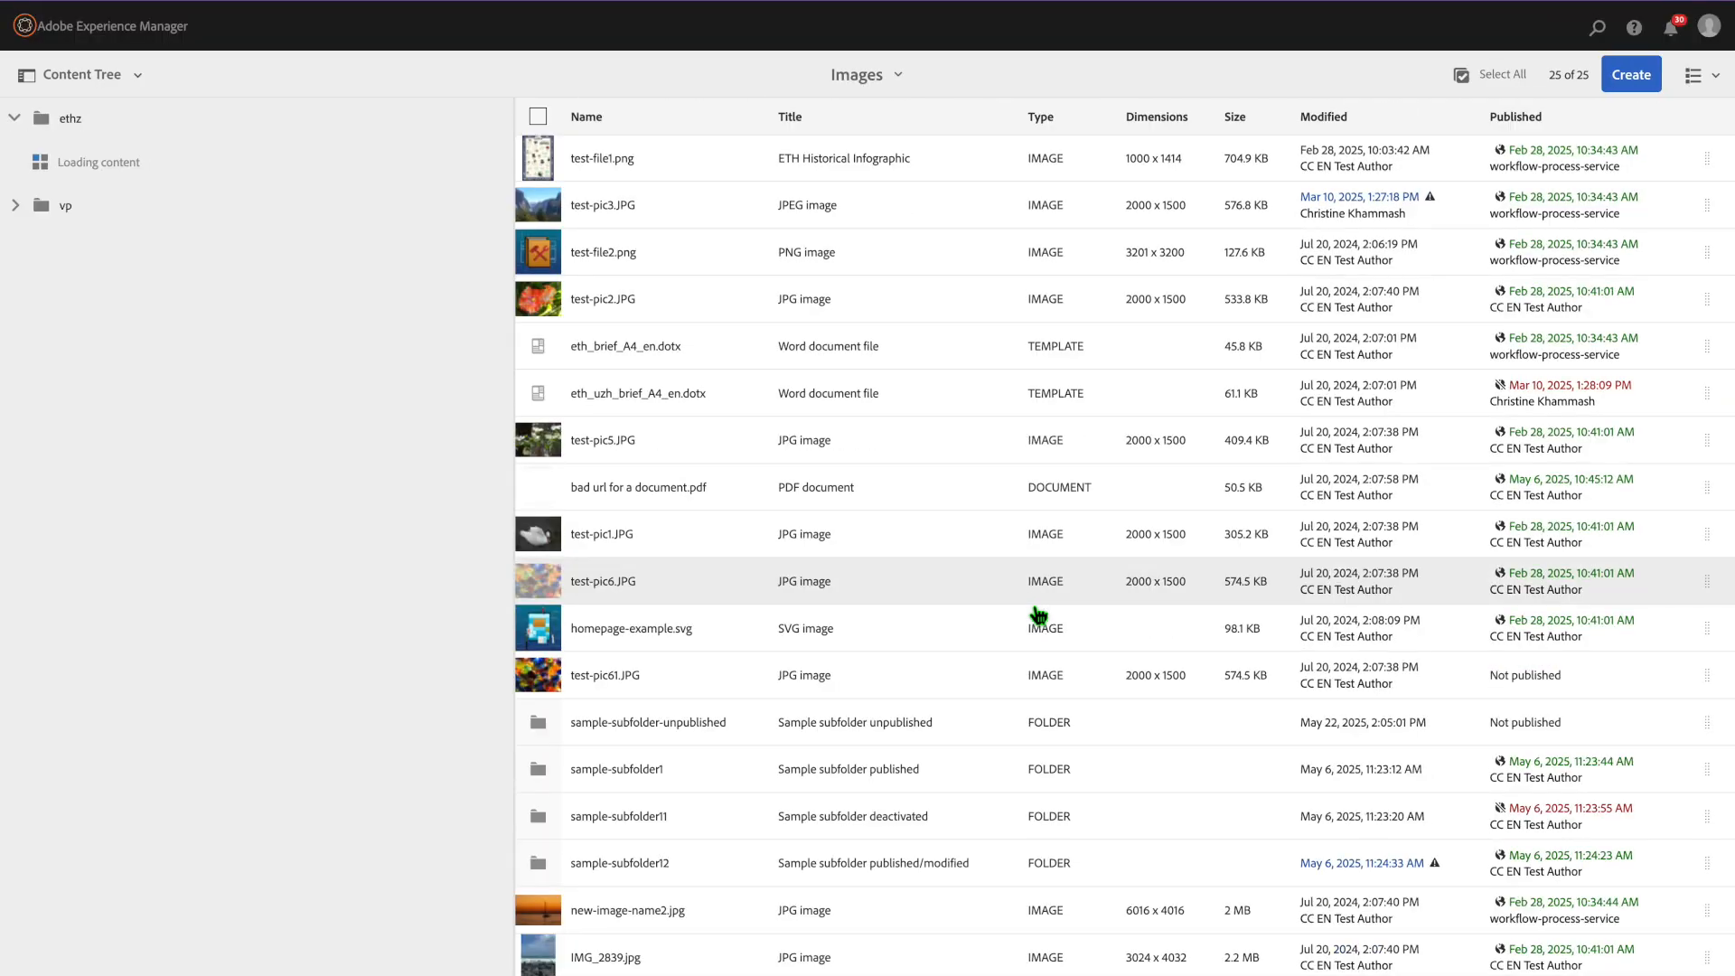
scroll(1013, 723, "down", 4)
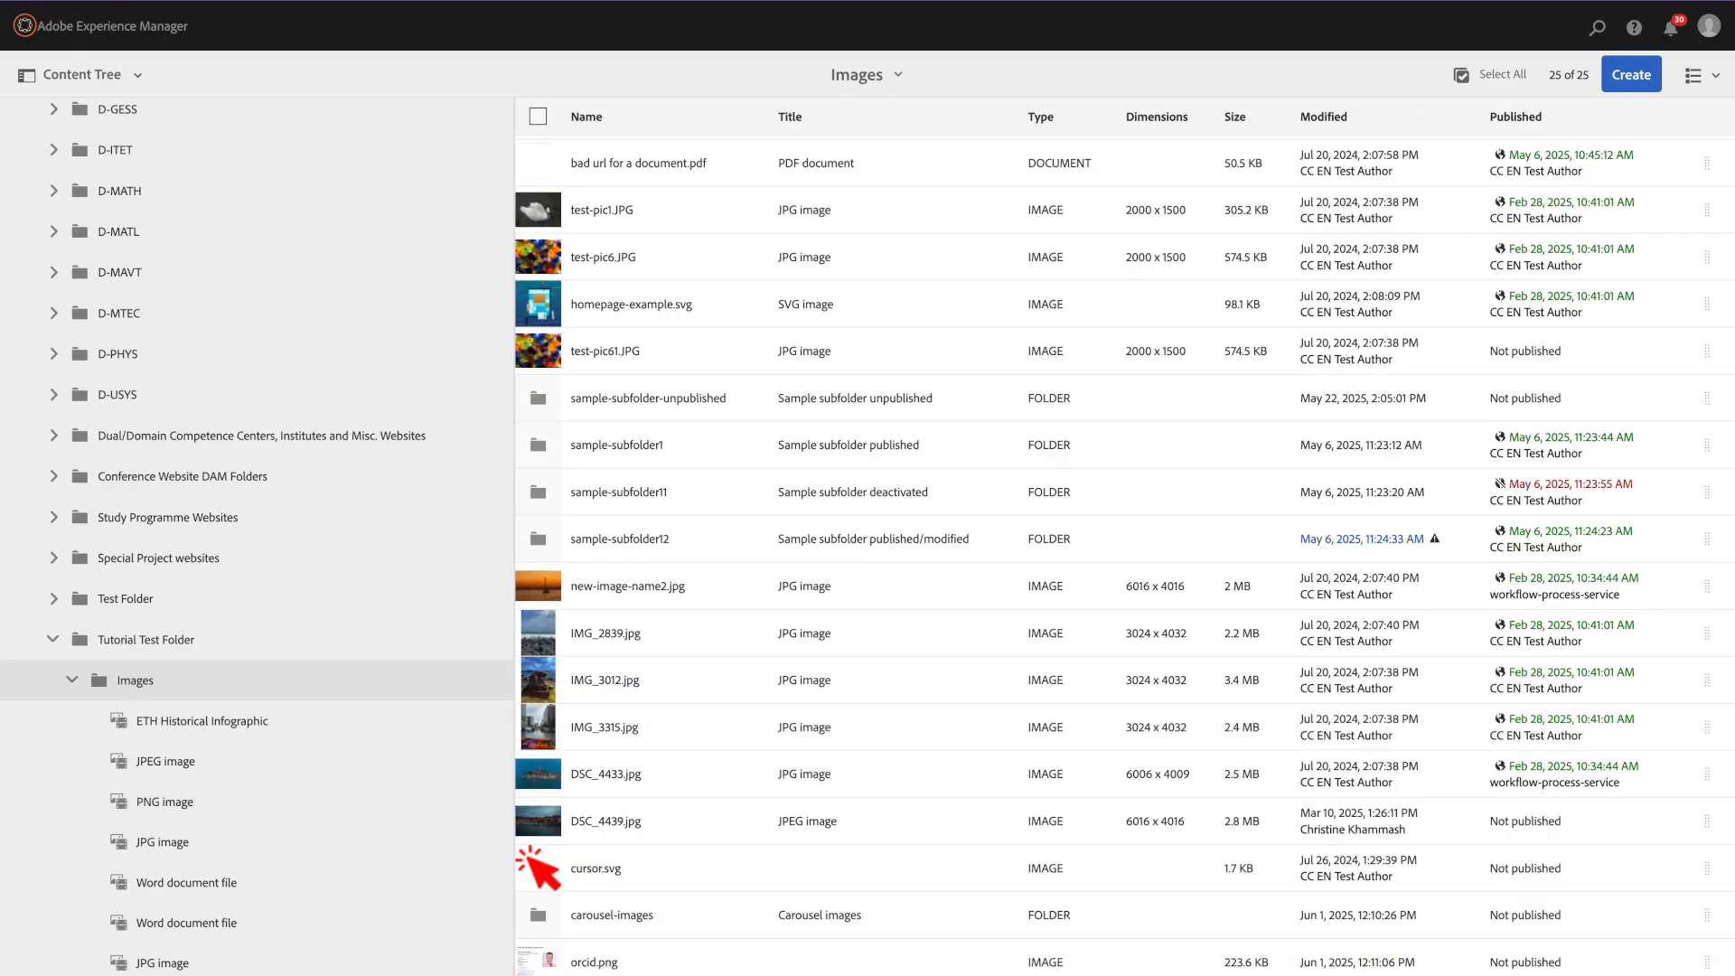
scroll(1020, 624, "up", 4)
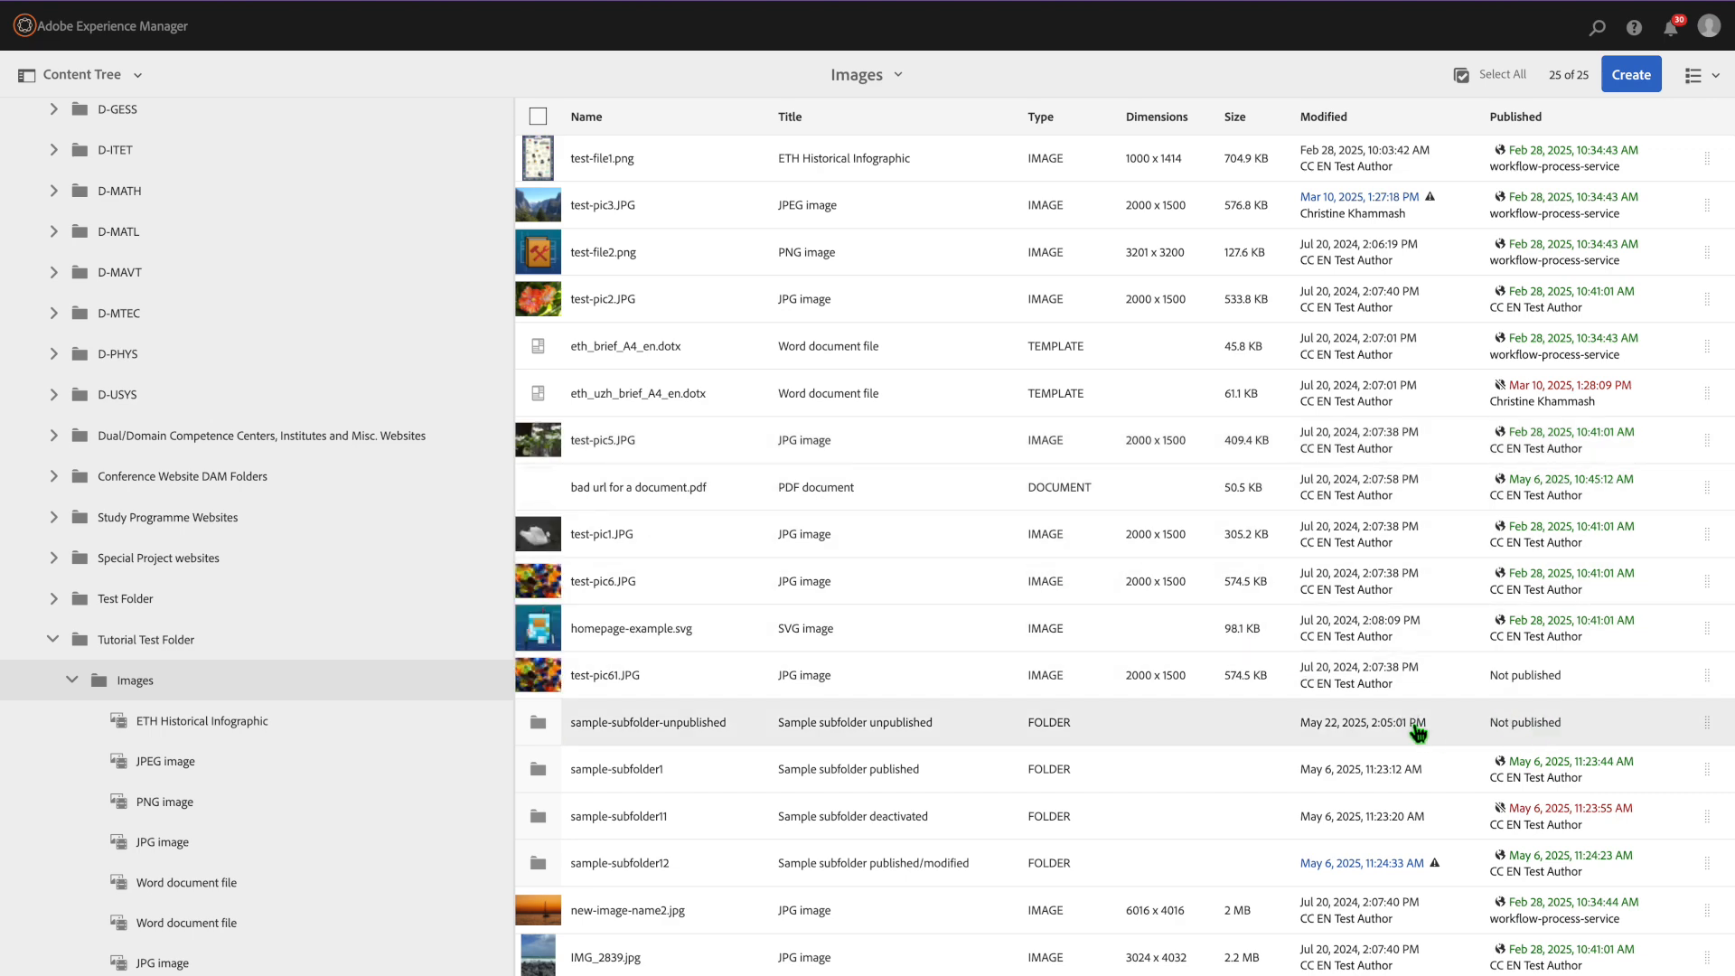
scroll(1483, 720, "down", 4)
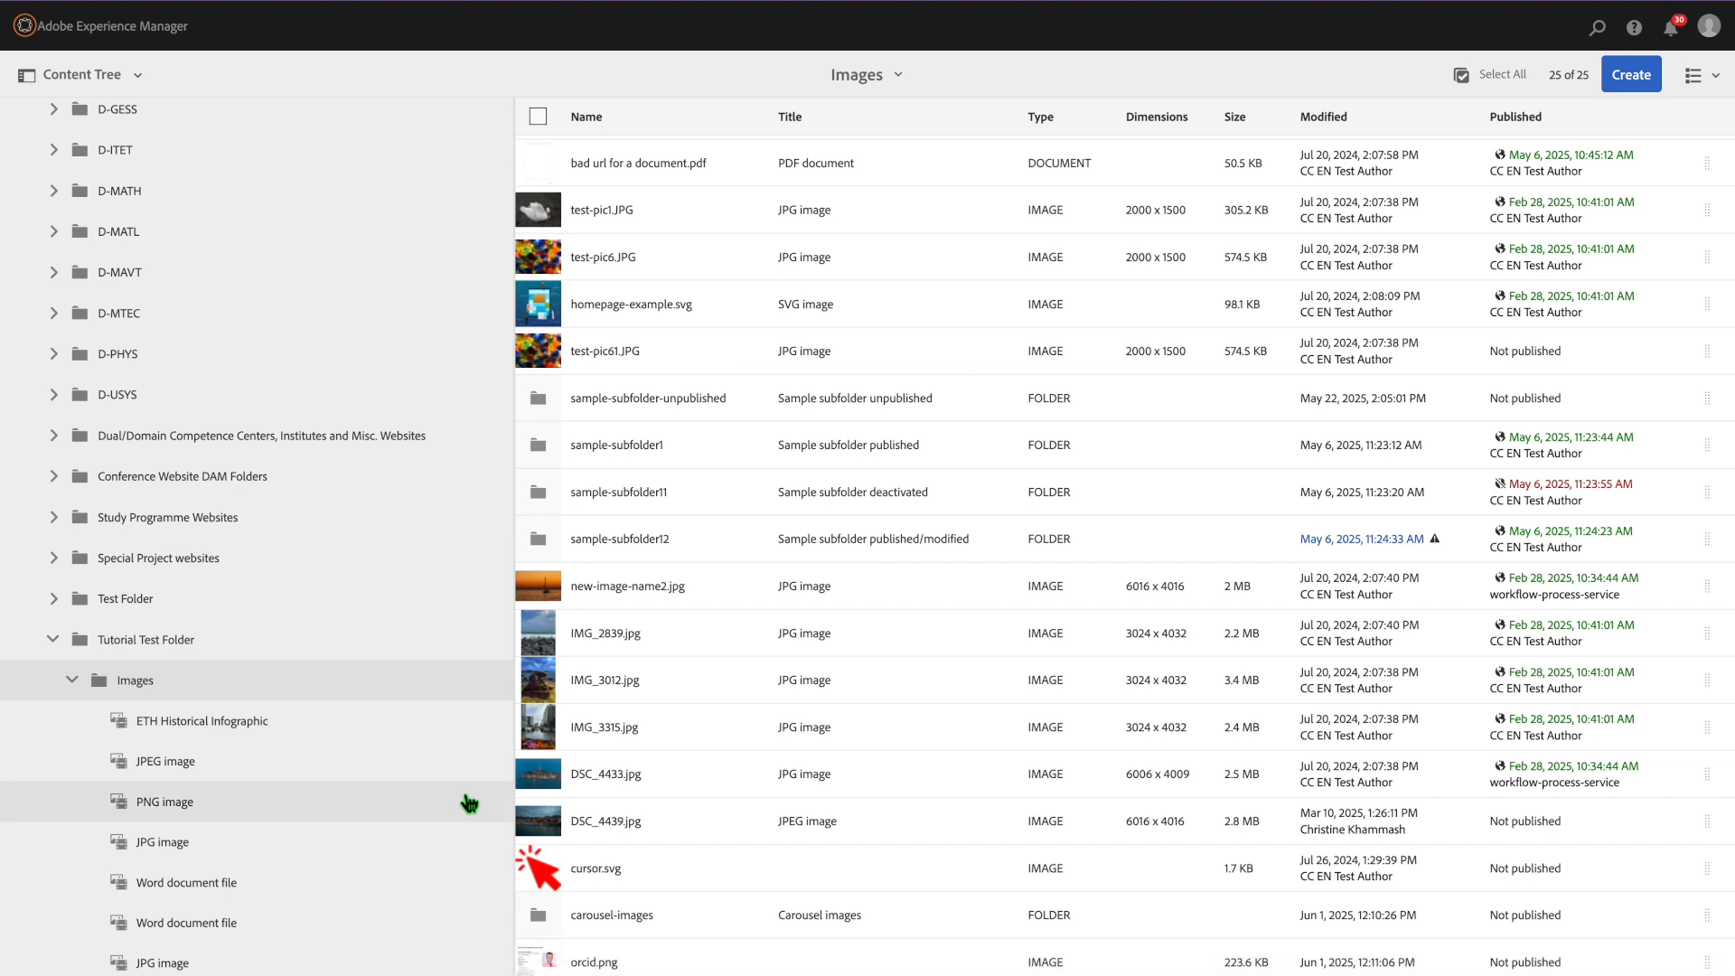
scroll(466, 713, "down", 1)
scroll(466, 714, "up", 1)
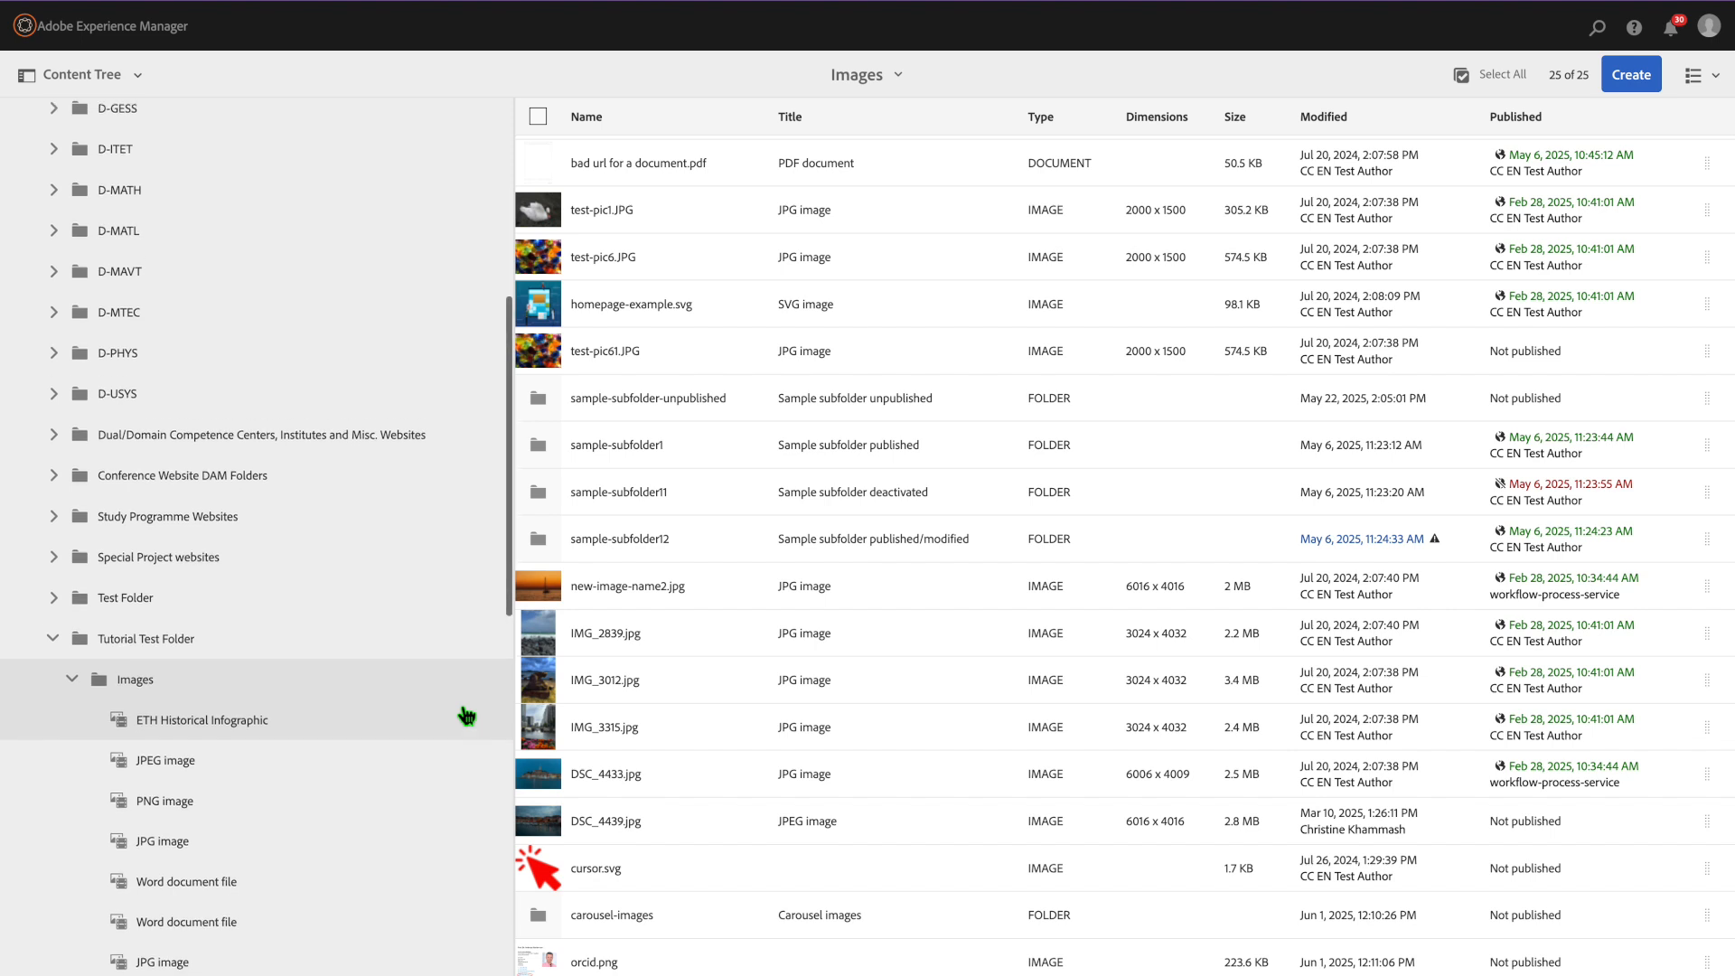
scroll(466, 713, "up", 1)
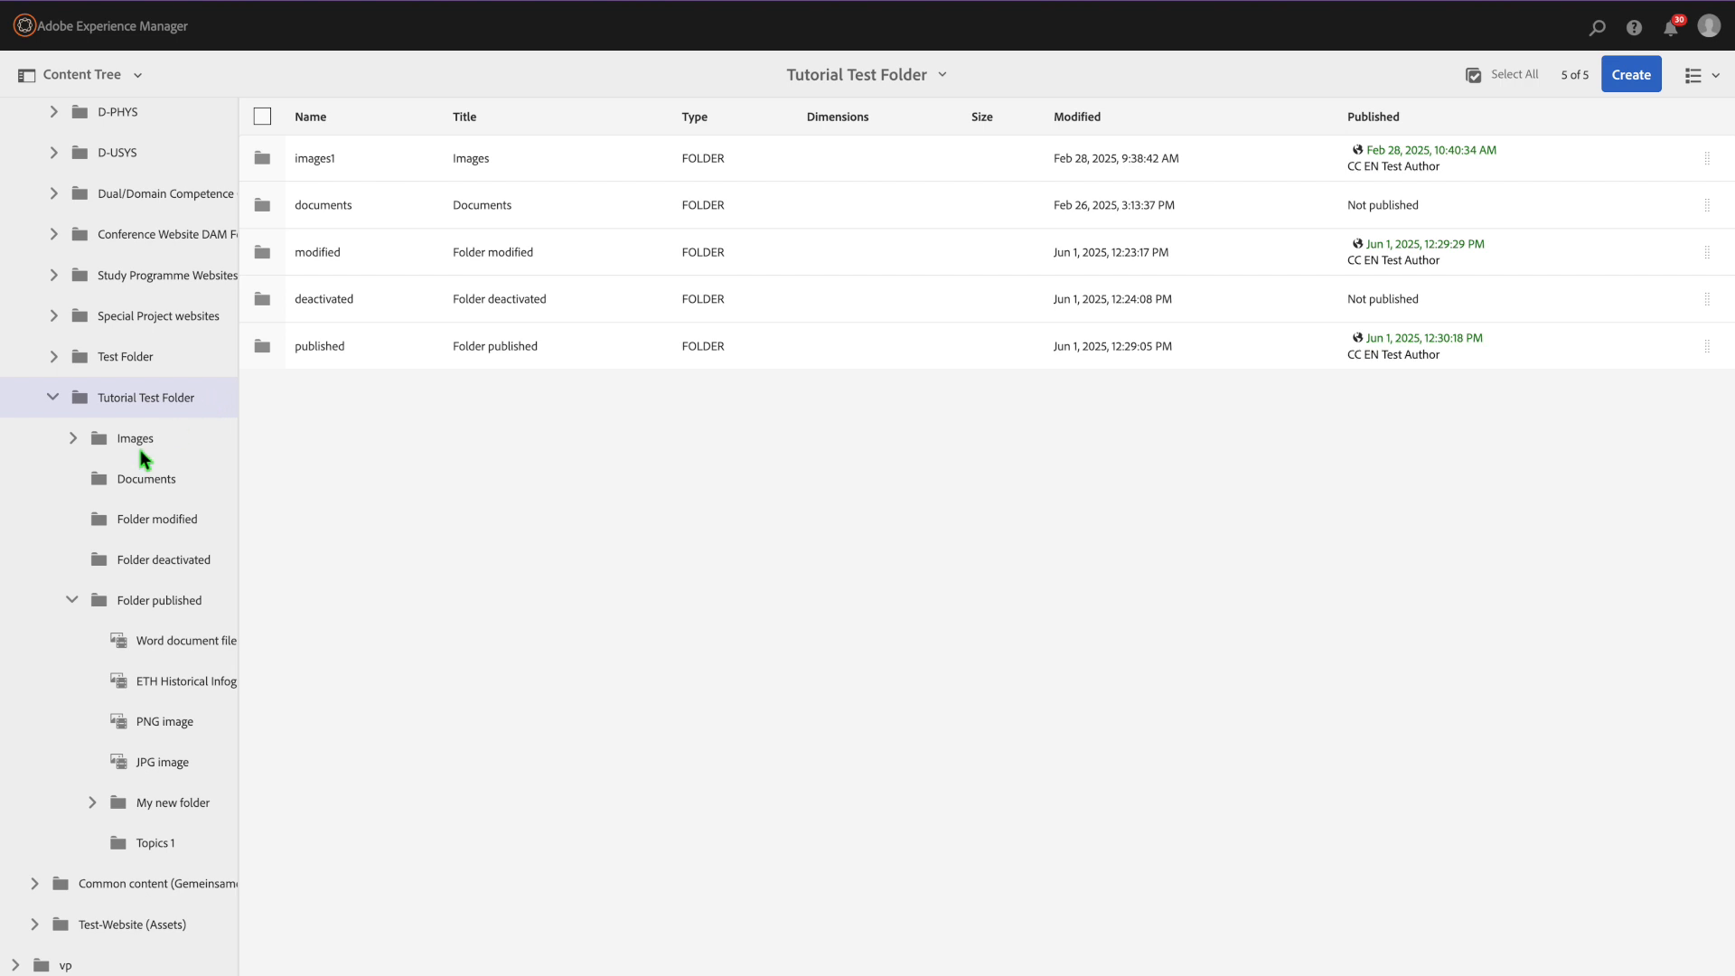
Download the Folder published folder's assets as my-folder.zip, passing the Copyright Management page without approving any licenses.
left_click(264, 349)
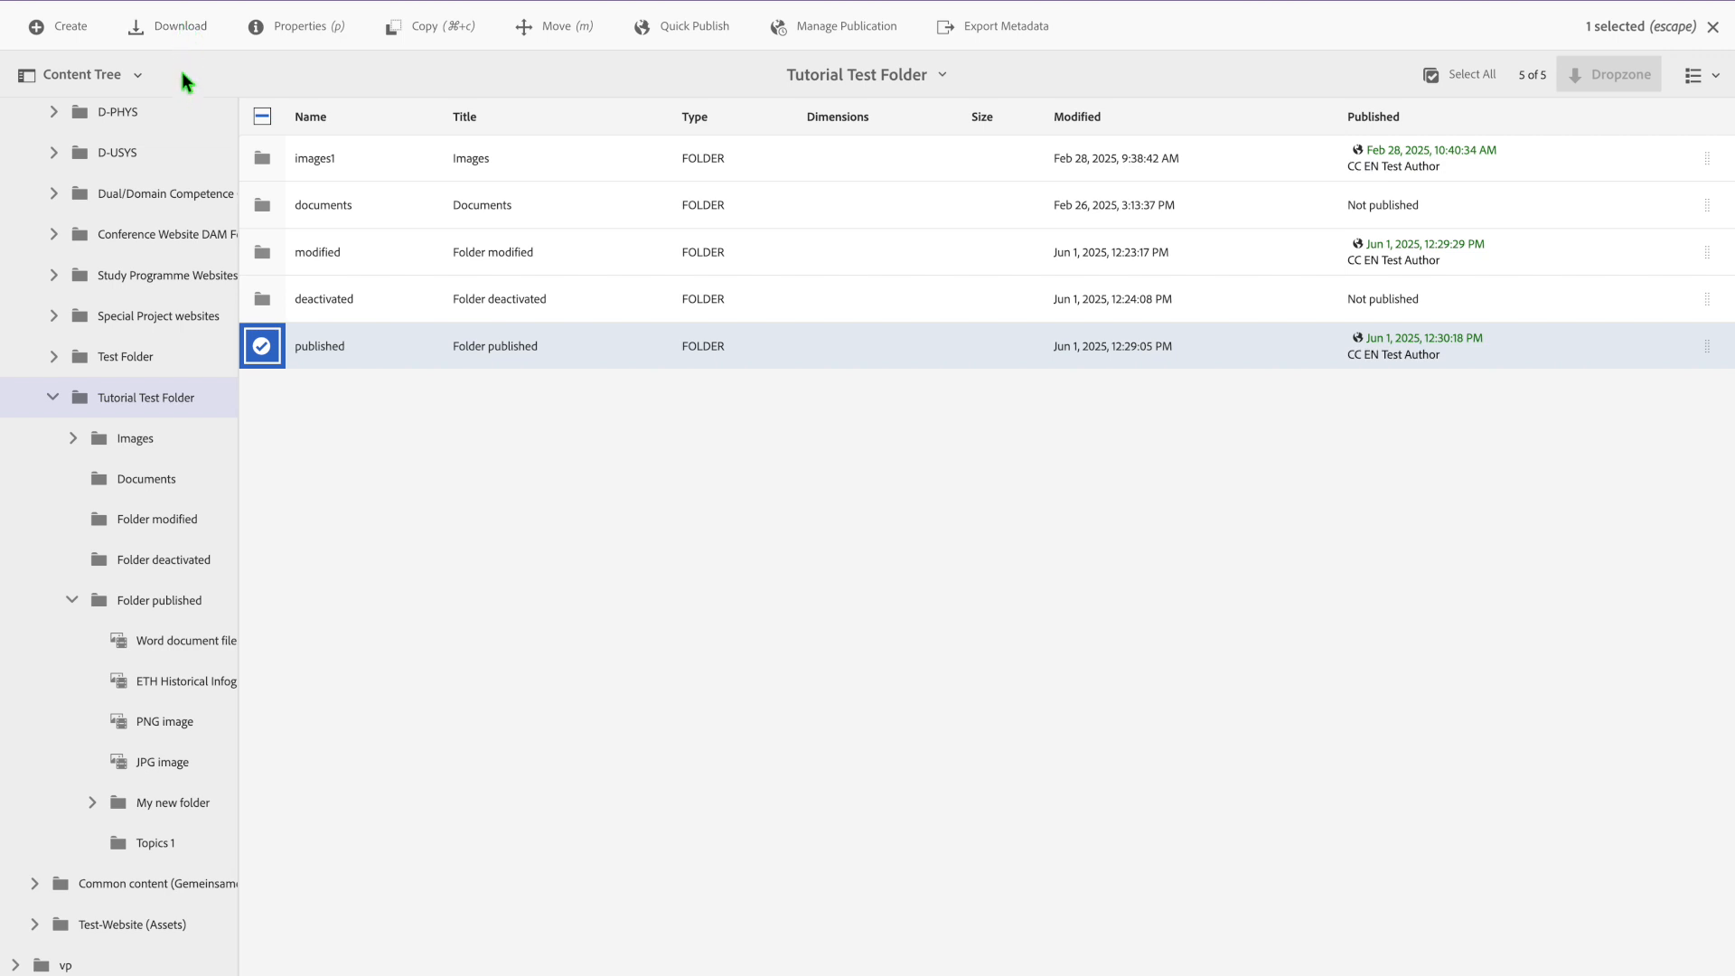
left_click(187, 29)
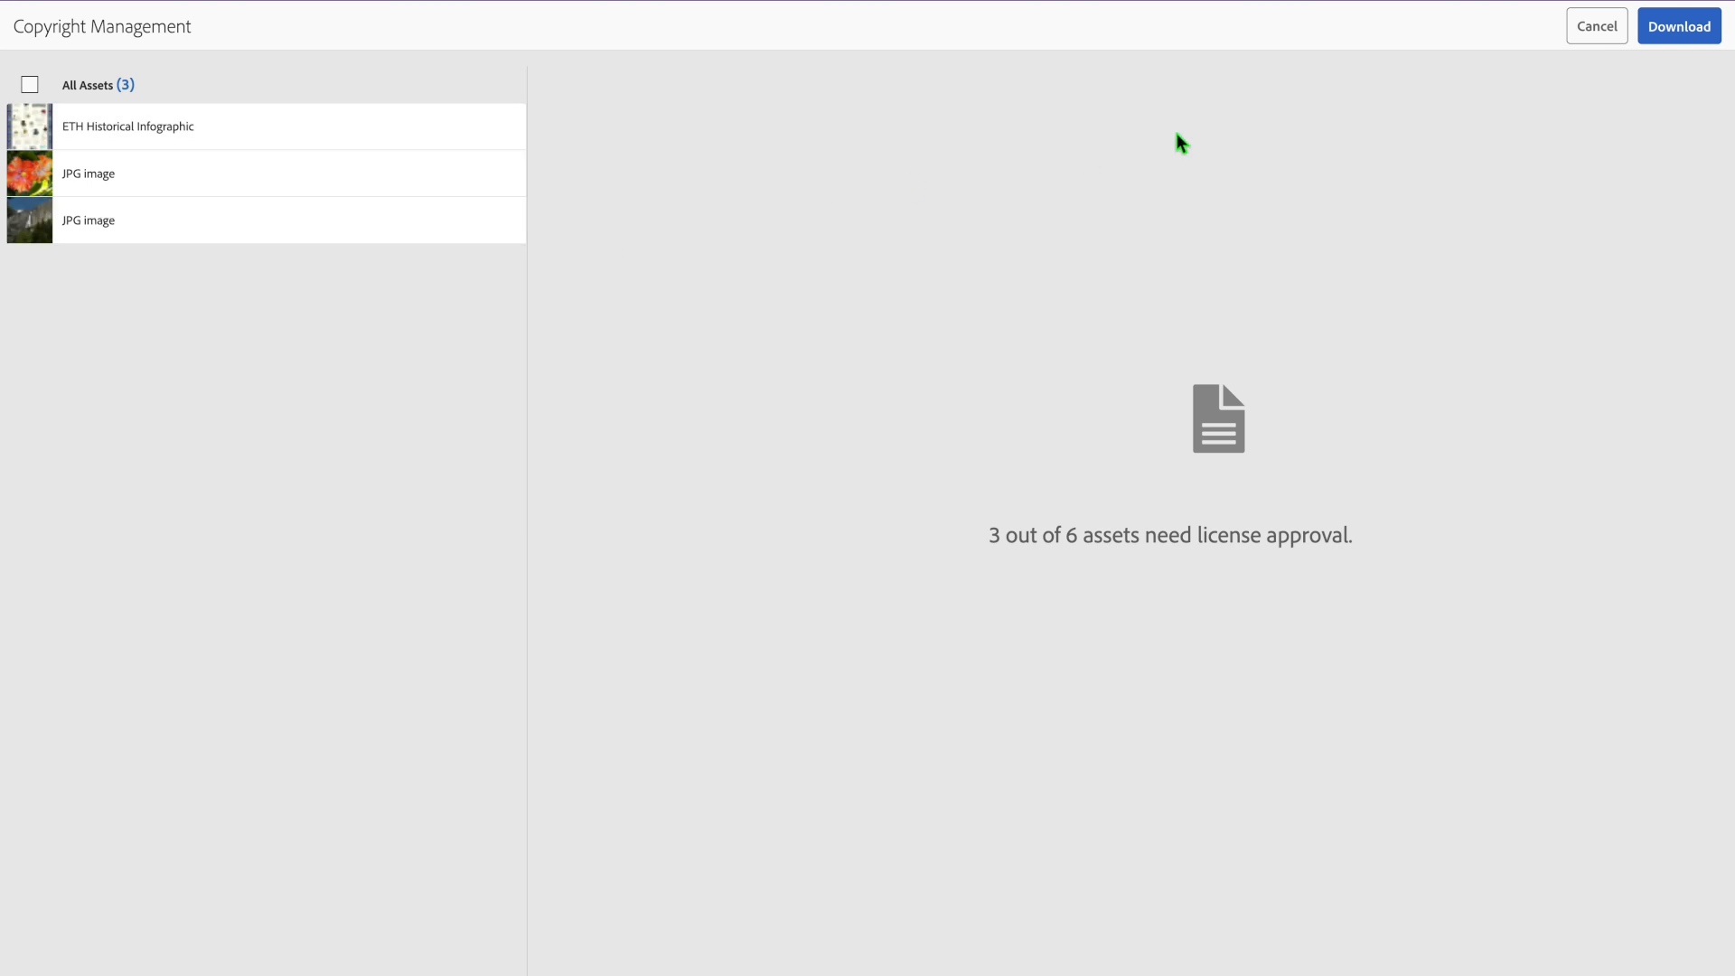
left_click(1675, 29)
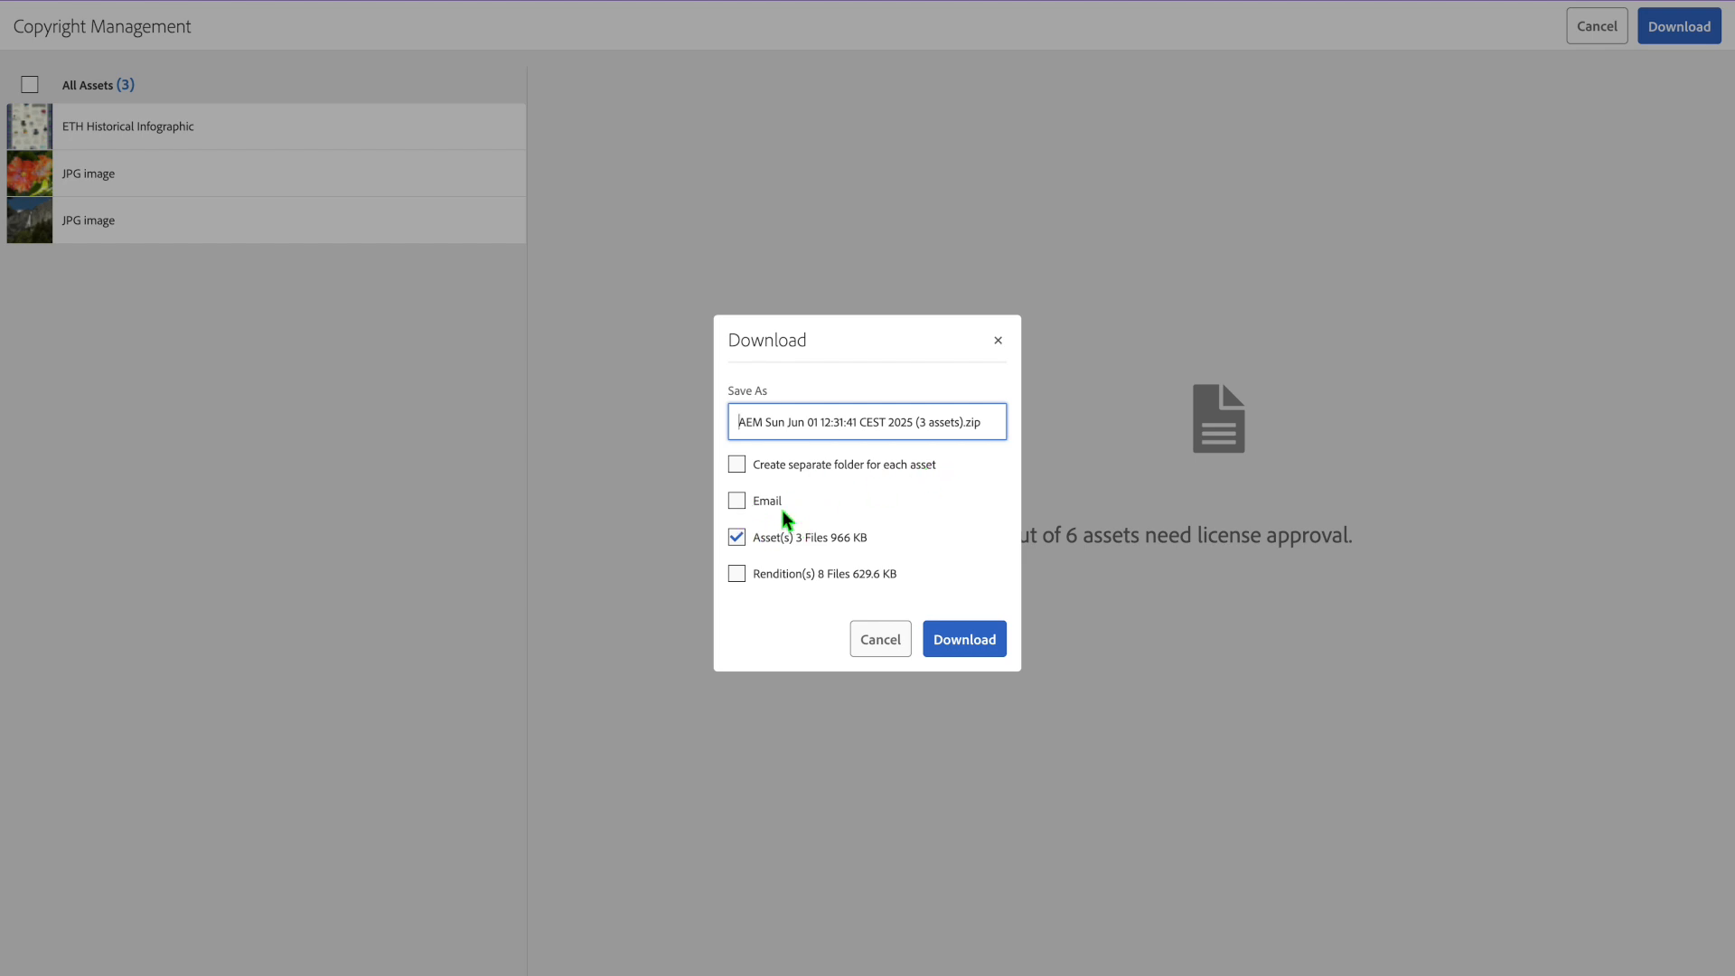
left_click_drag(964, 422, 738, 425)
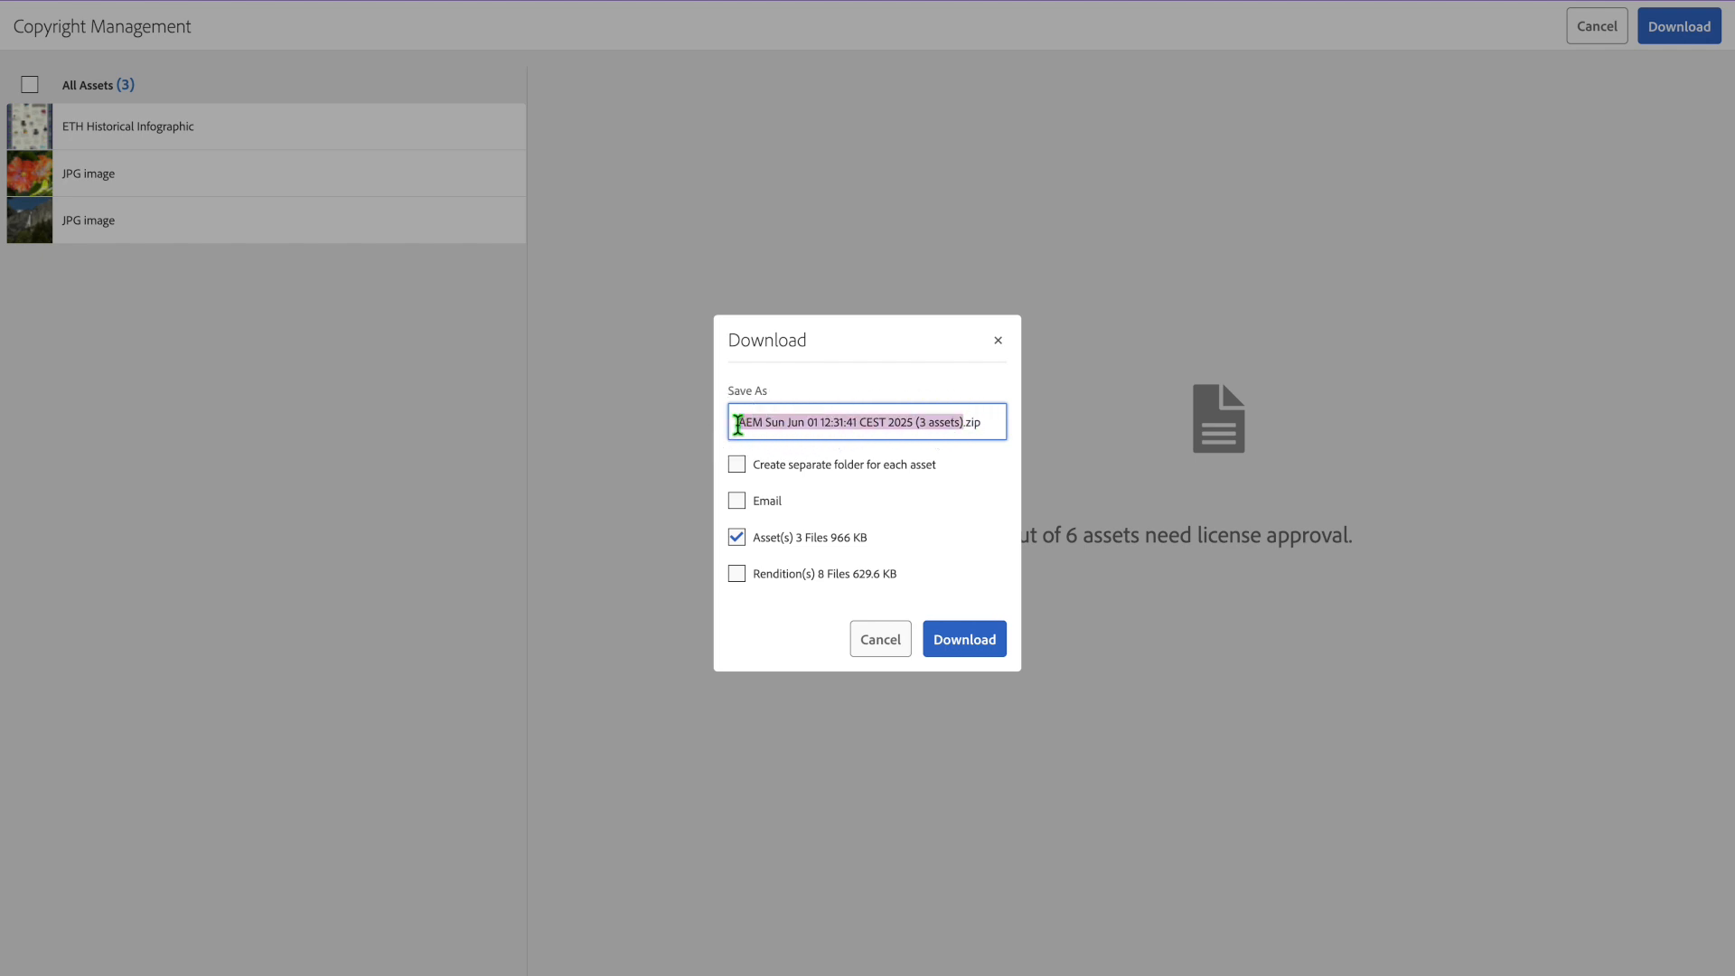
type("my-folder")
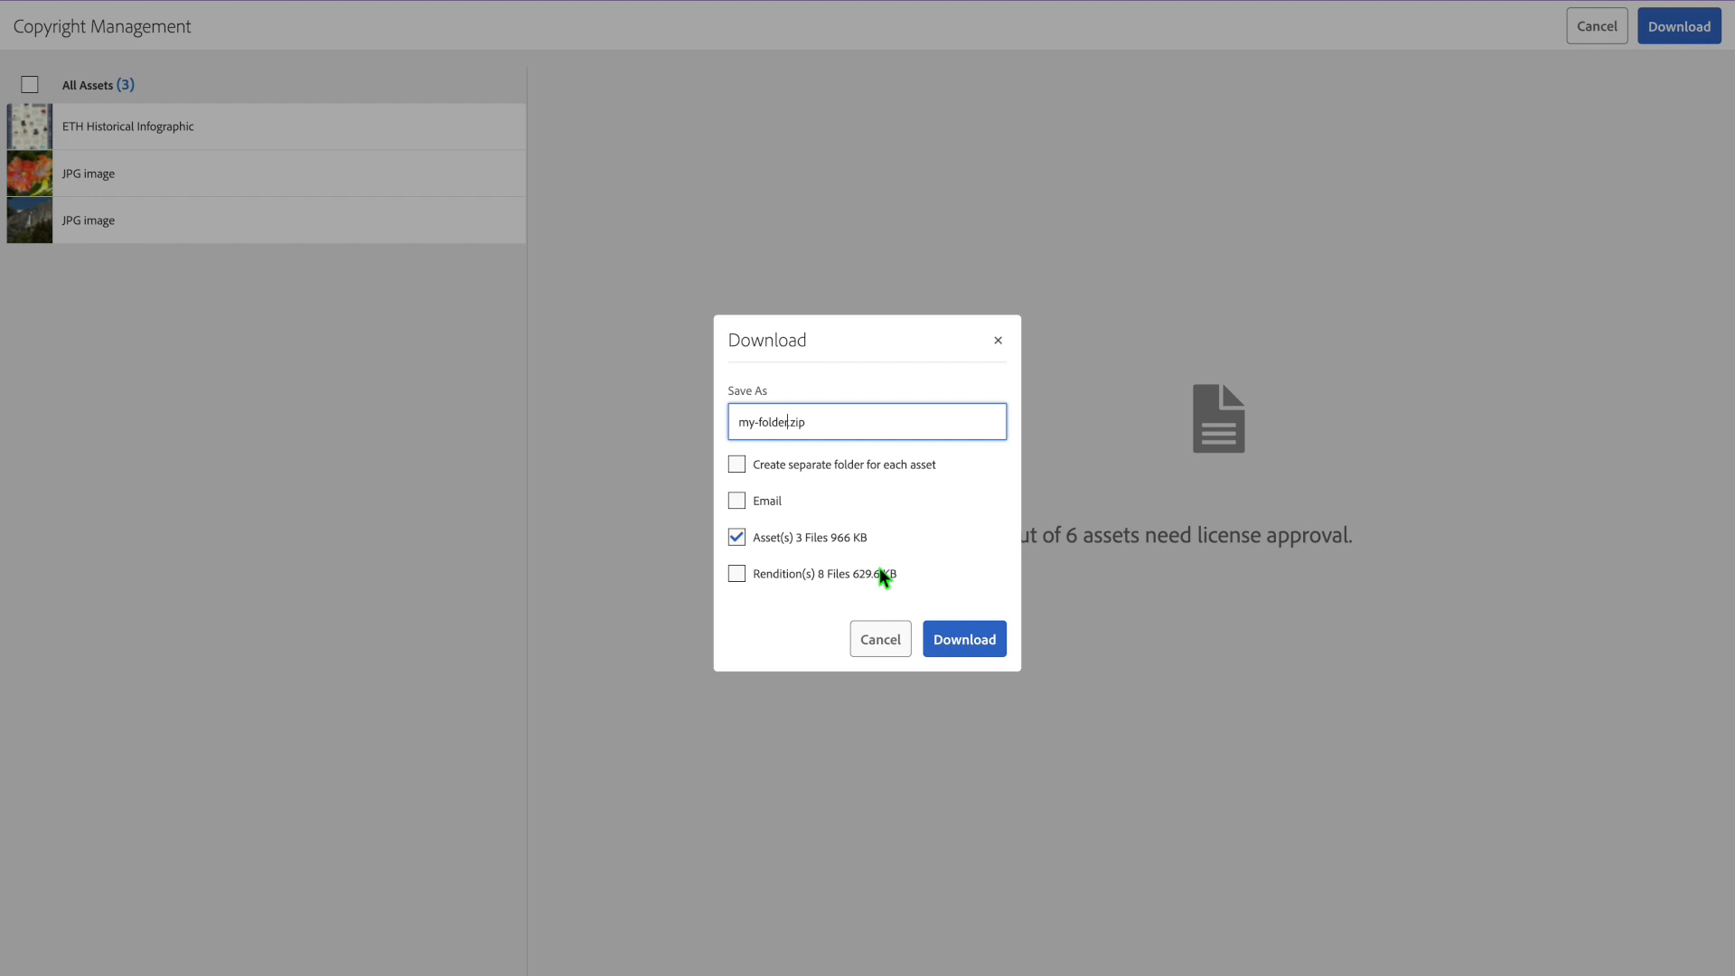
left_click(975, 645)
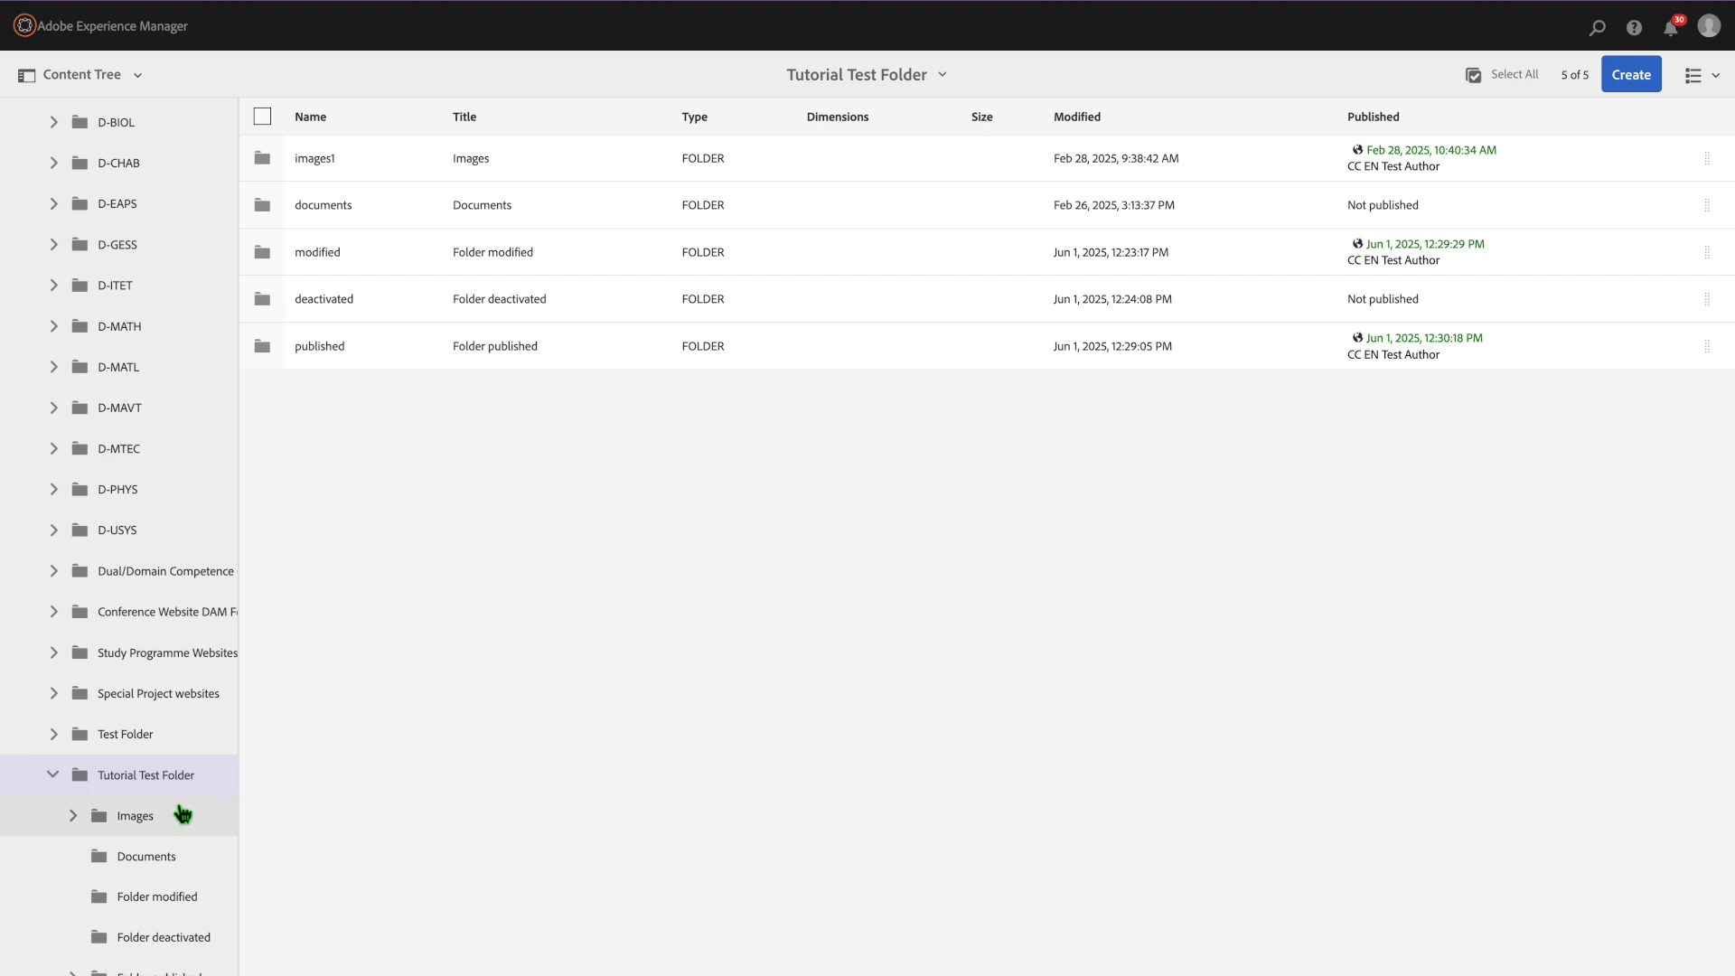
Select test-file2.png and test-pic2.JPG in Folder published, and carousel-images in Images, to compare the actions offered for files and folders.
scroll(182, 814, "down", 2)
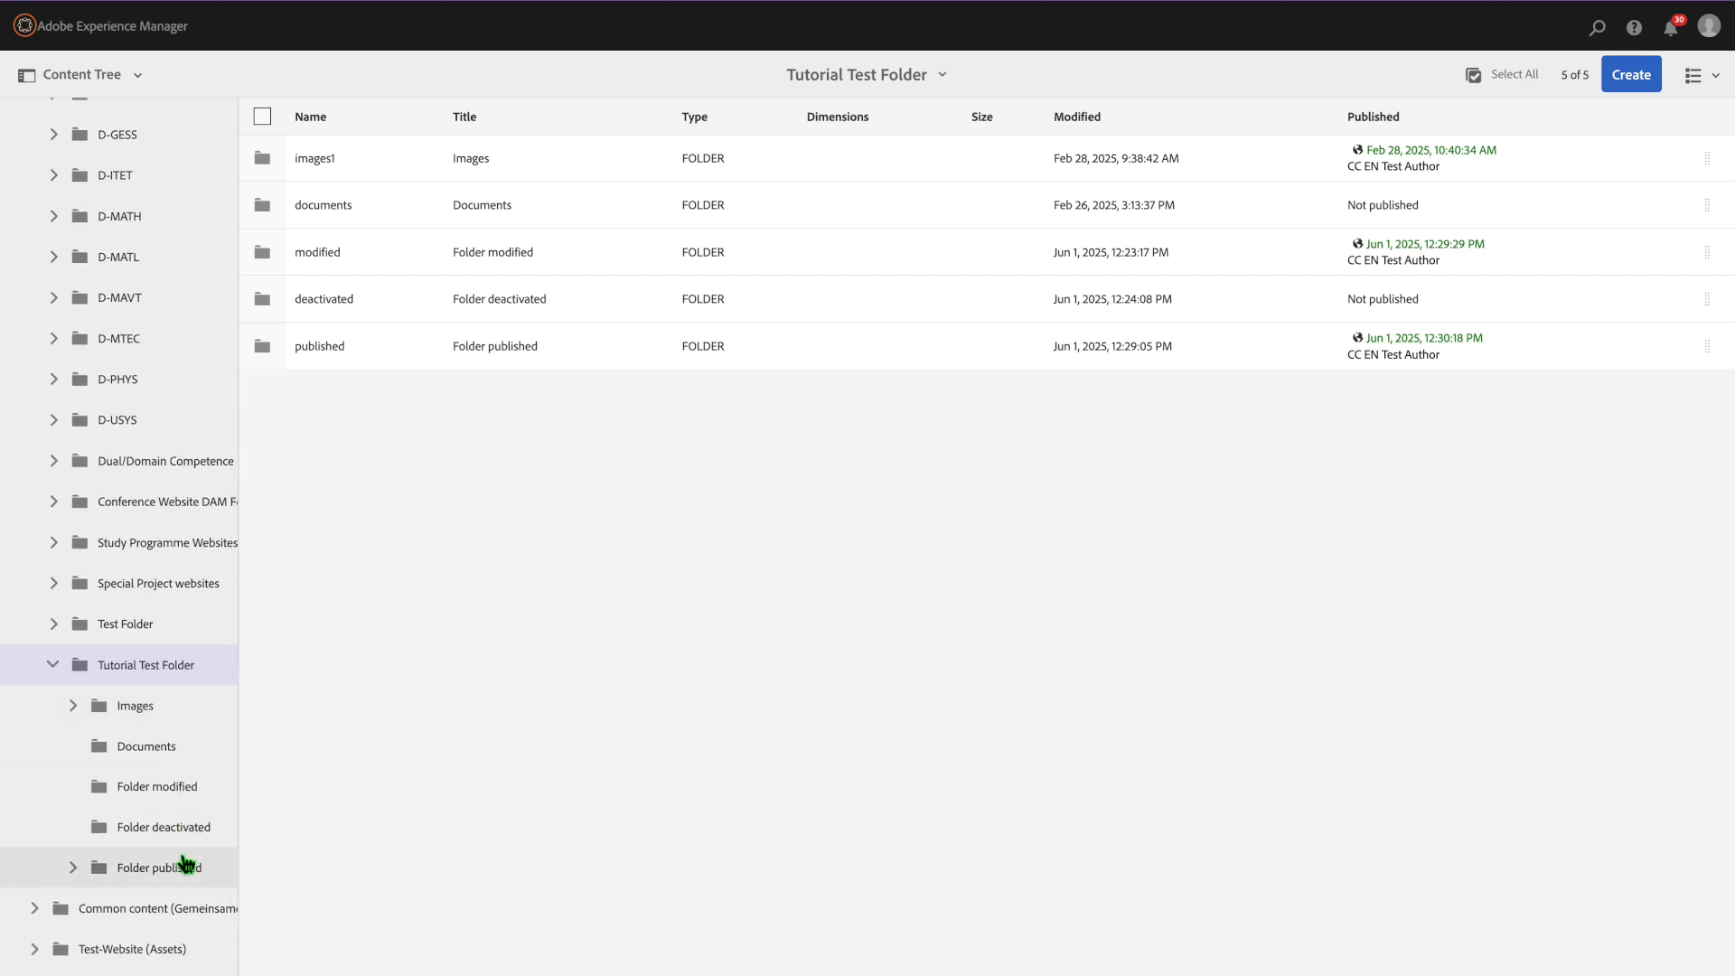
left_click(181, 873)
left_click(262, 252)
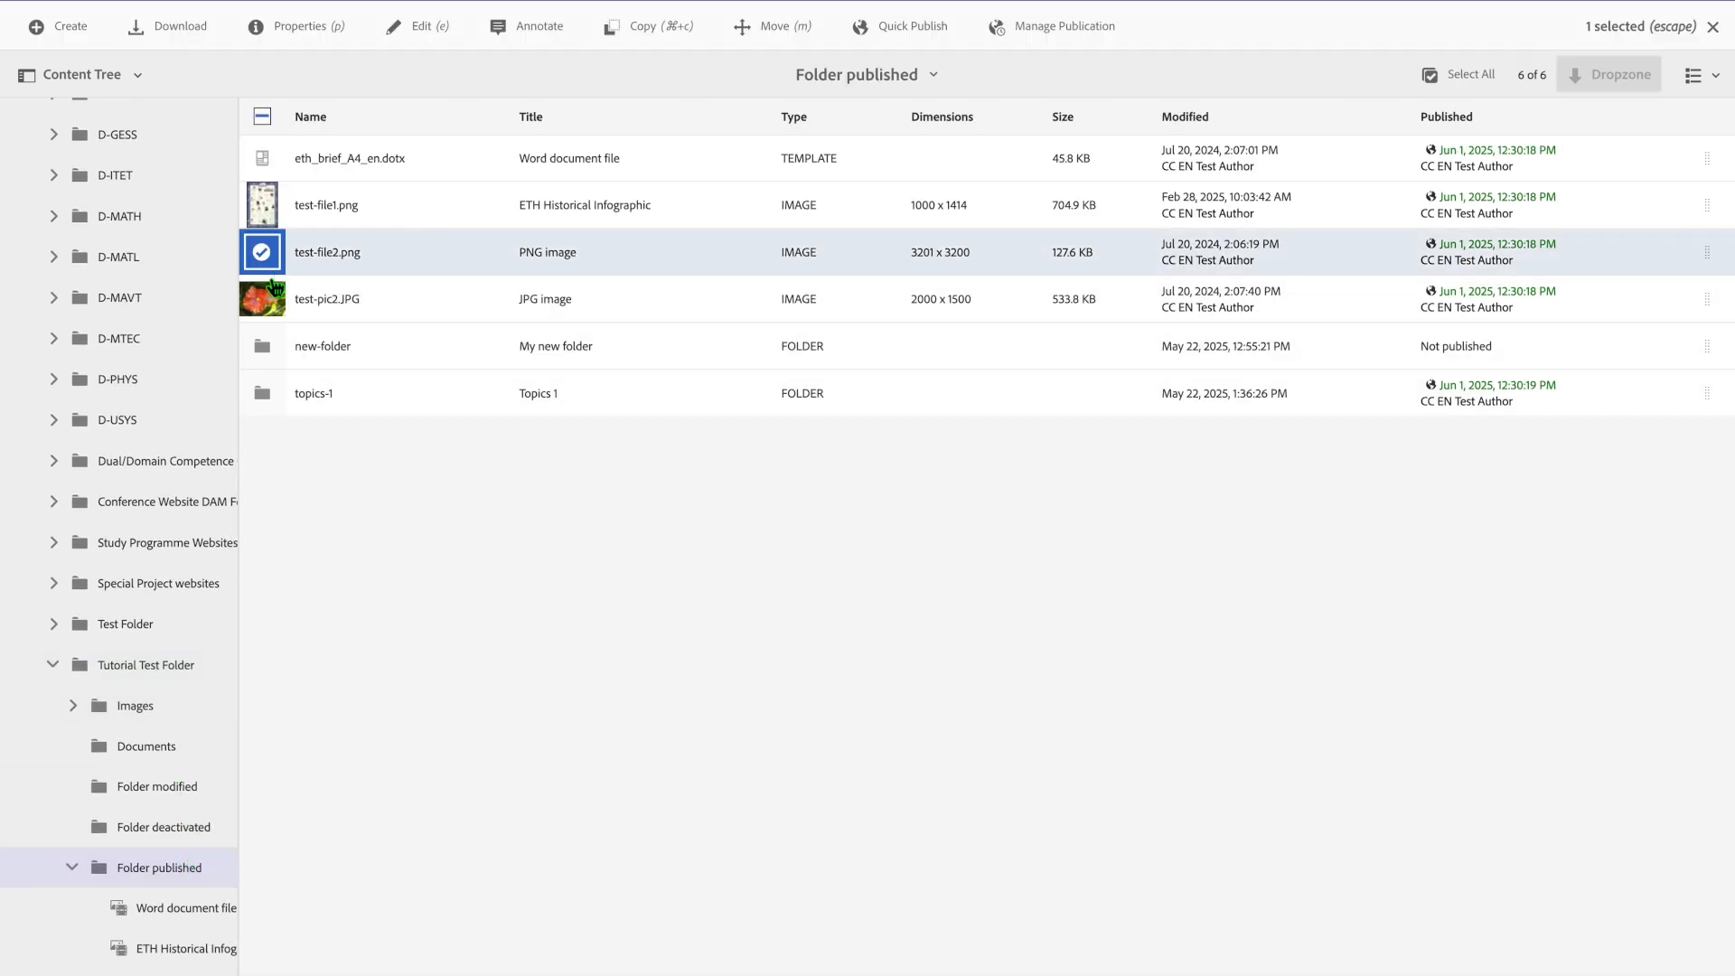
left_click(262, 298)
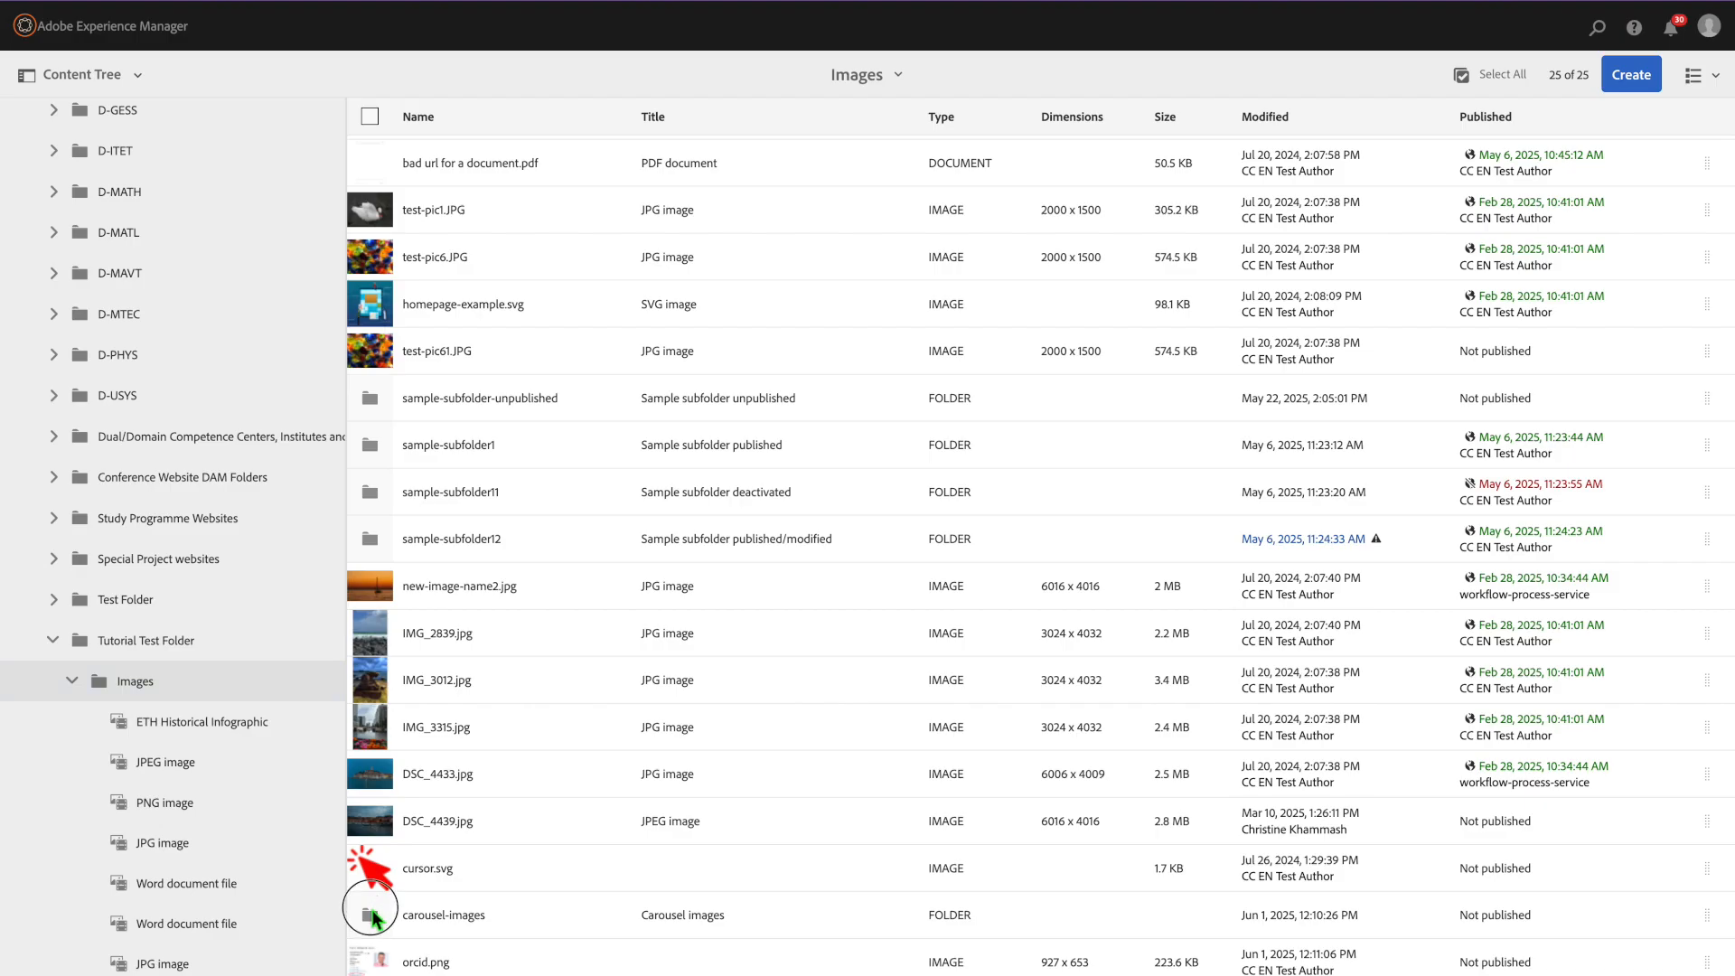
left_click(369, 914)
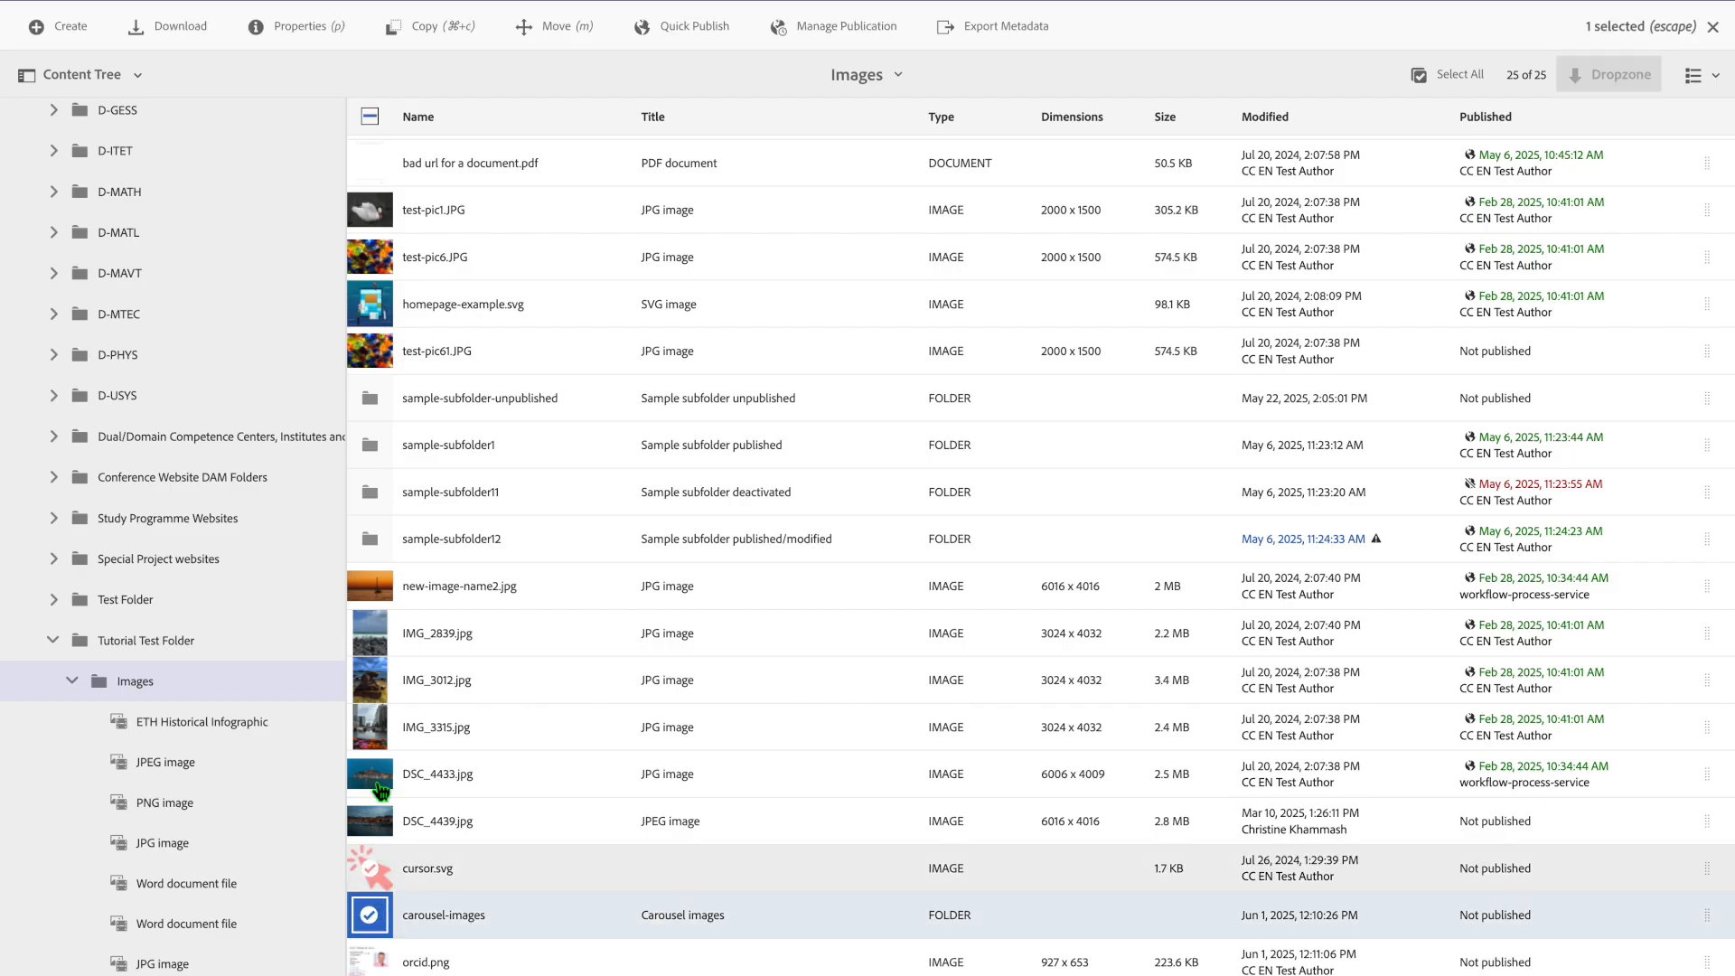
Review the Advanced and Basic properties of the ETH Historical Infographic image and cancel without saving.
left_click(302, 28)
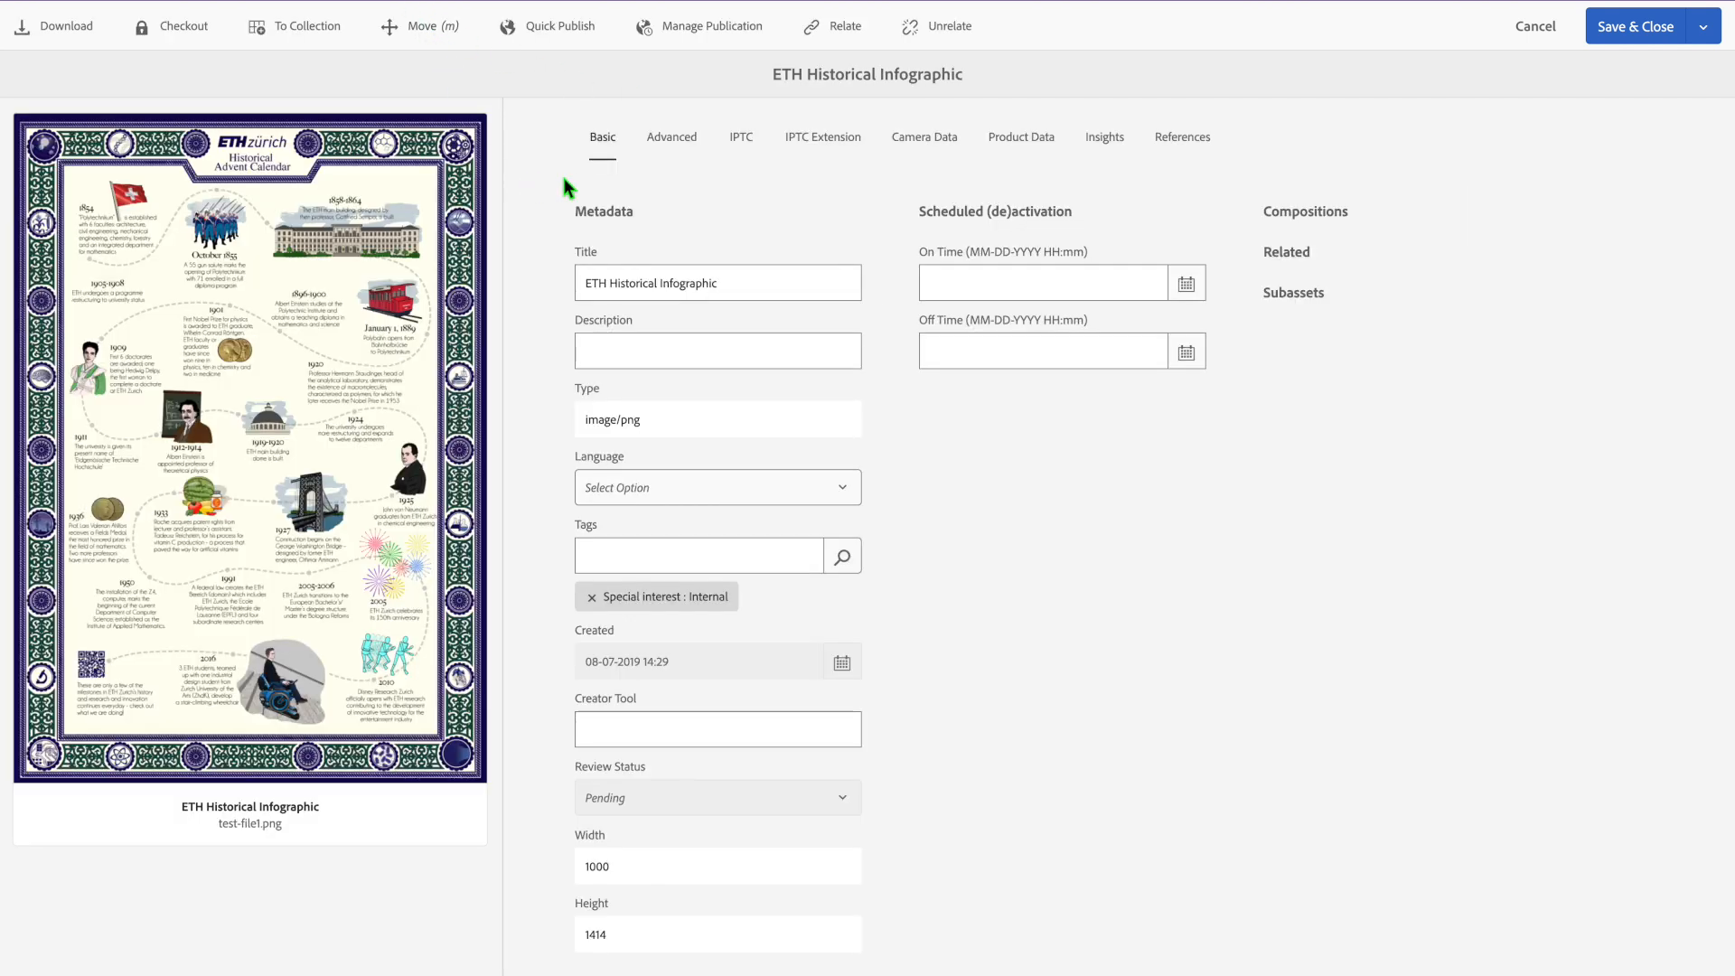
left_click(666, 147)
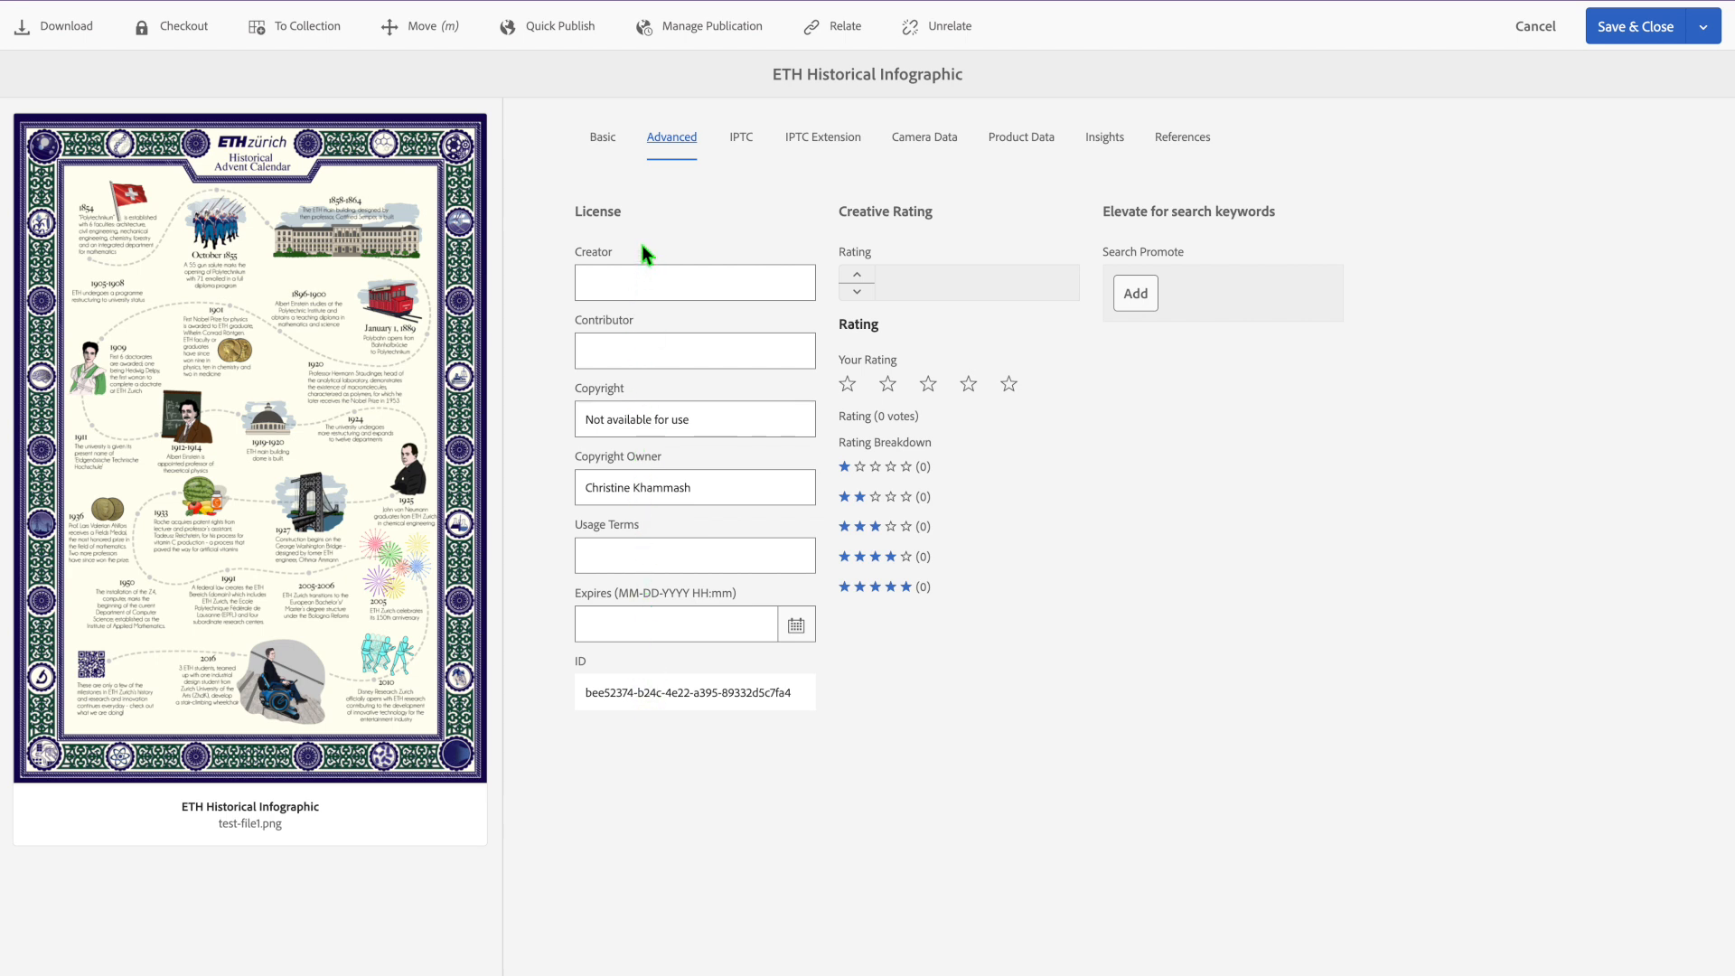
left_click(607, 145)
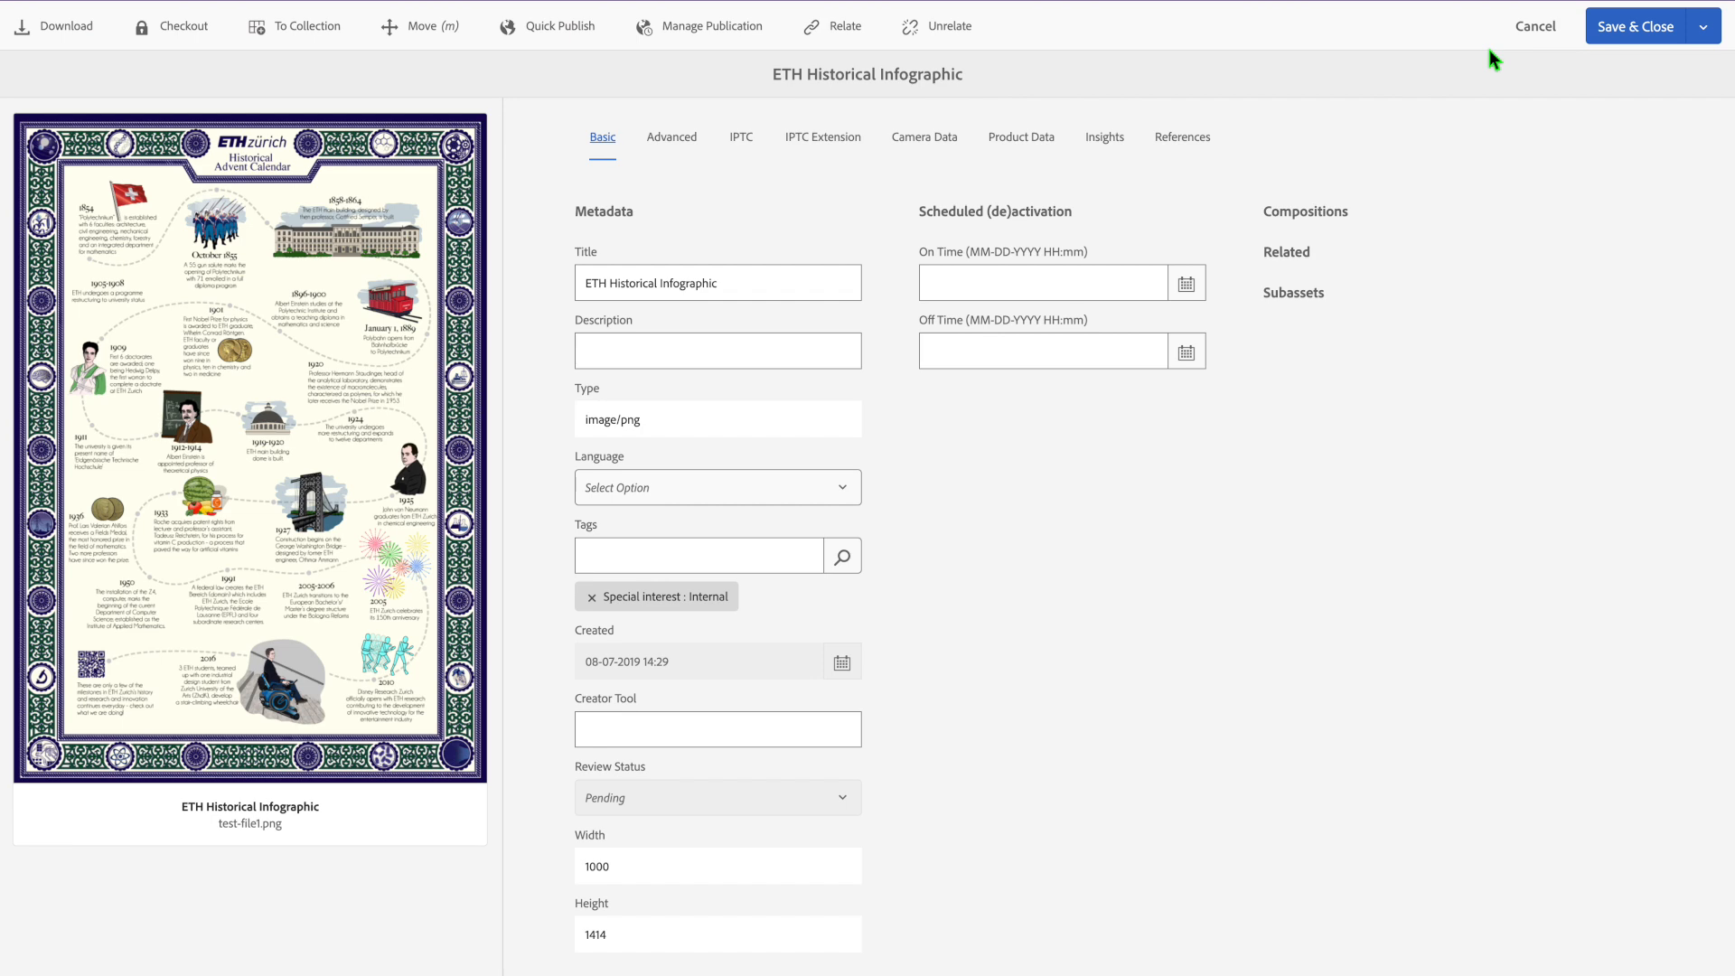
left_click(1535, 29)
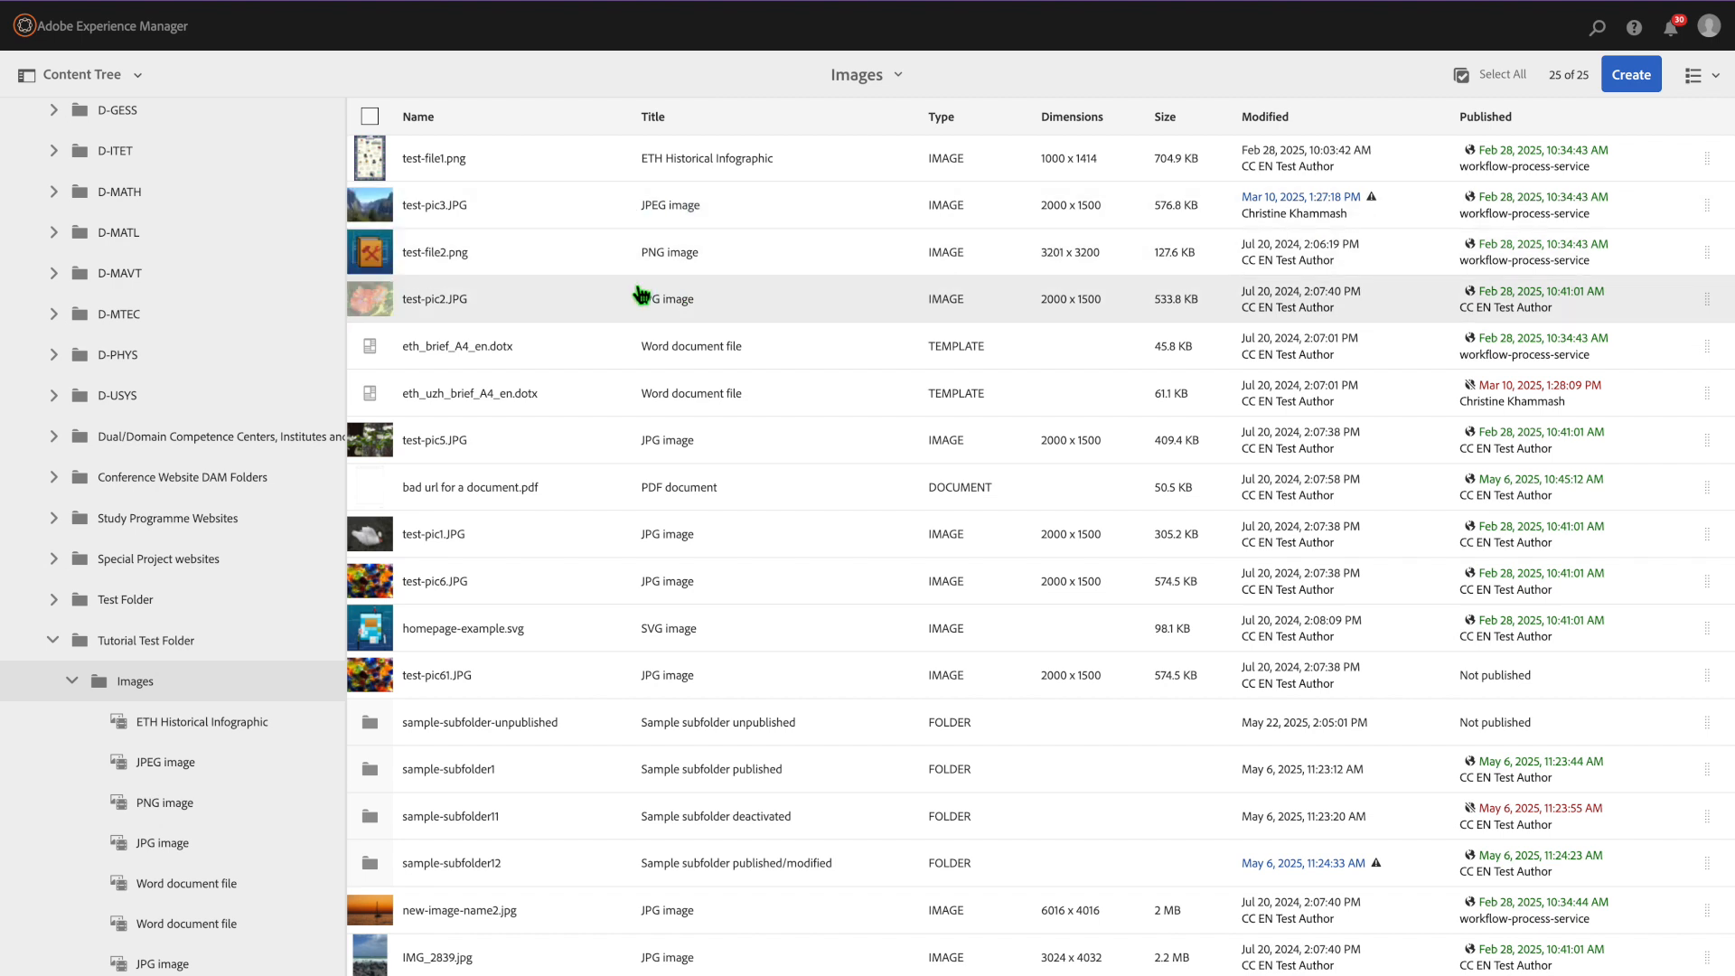
Open the Carousel images folder's properties, examine the Closed User Groups options under its permissions, and cancel without saving.
left_click(377, 166)
left_click(324, 30)
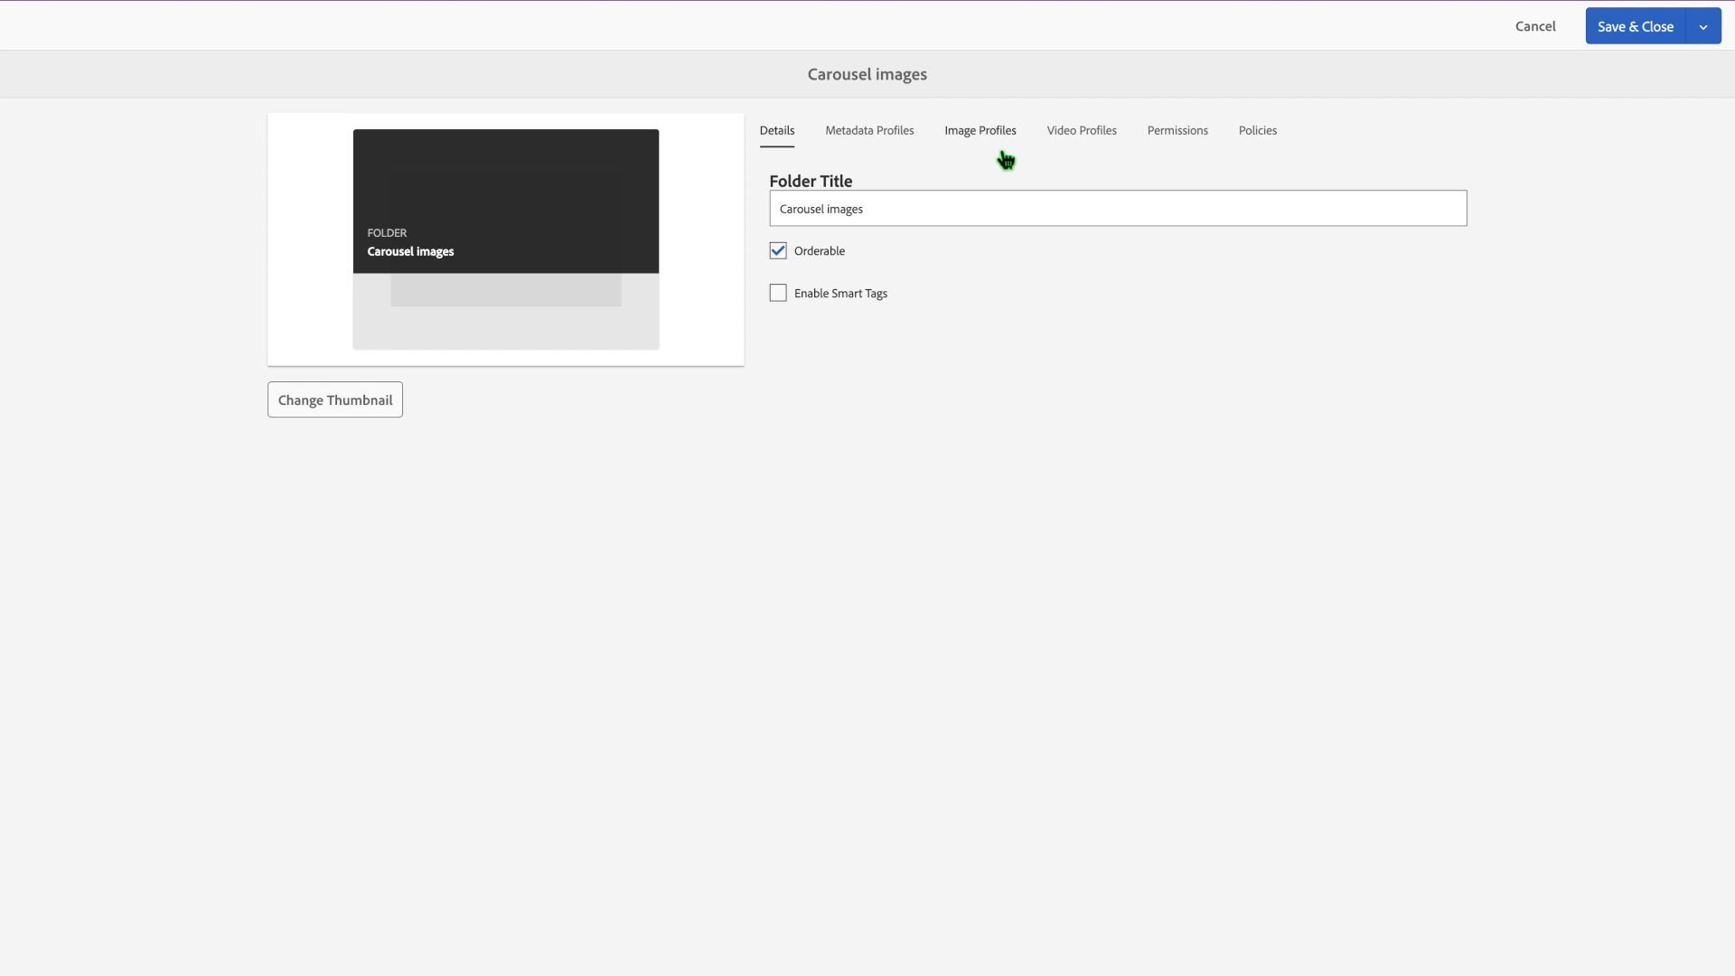
left_click(1184, 135)
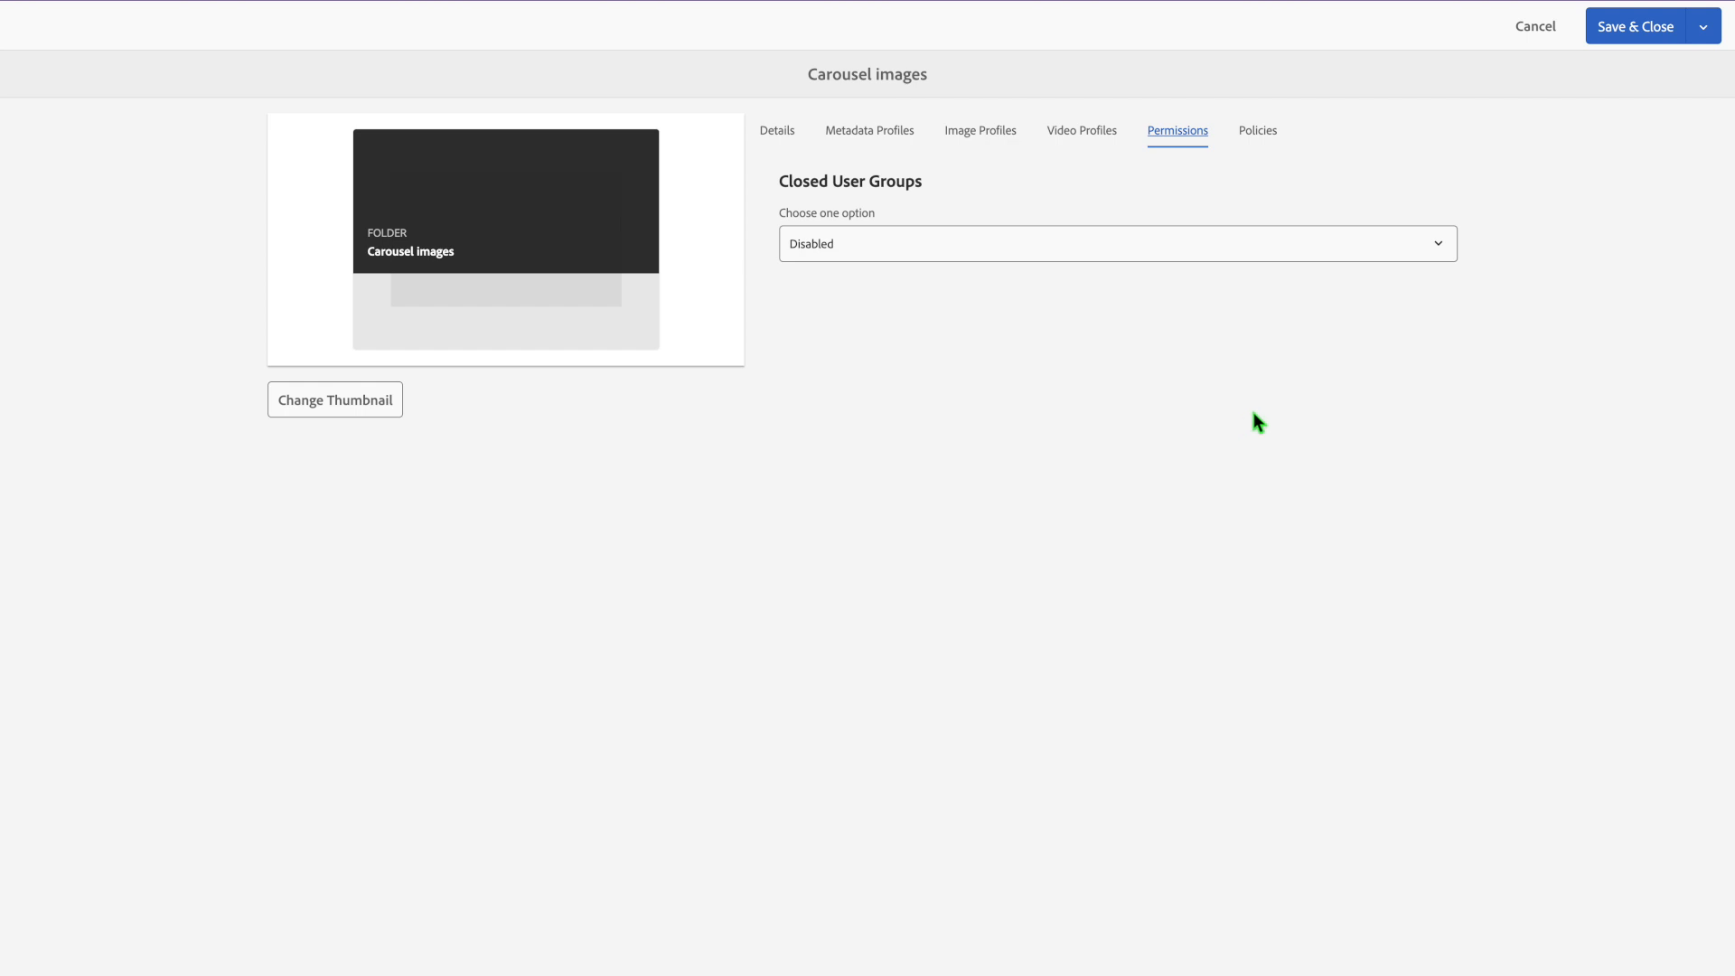
left_click(1439, 249)
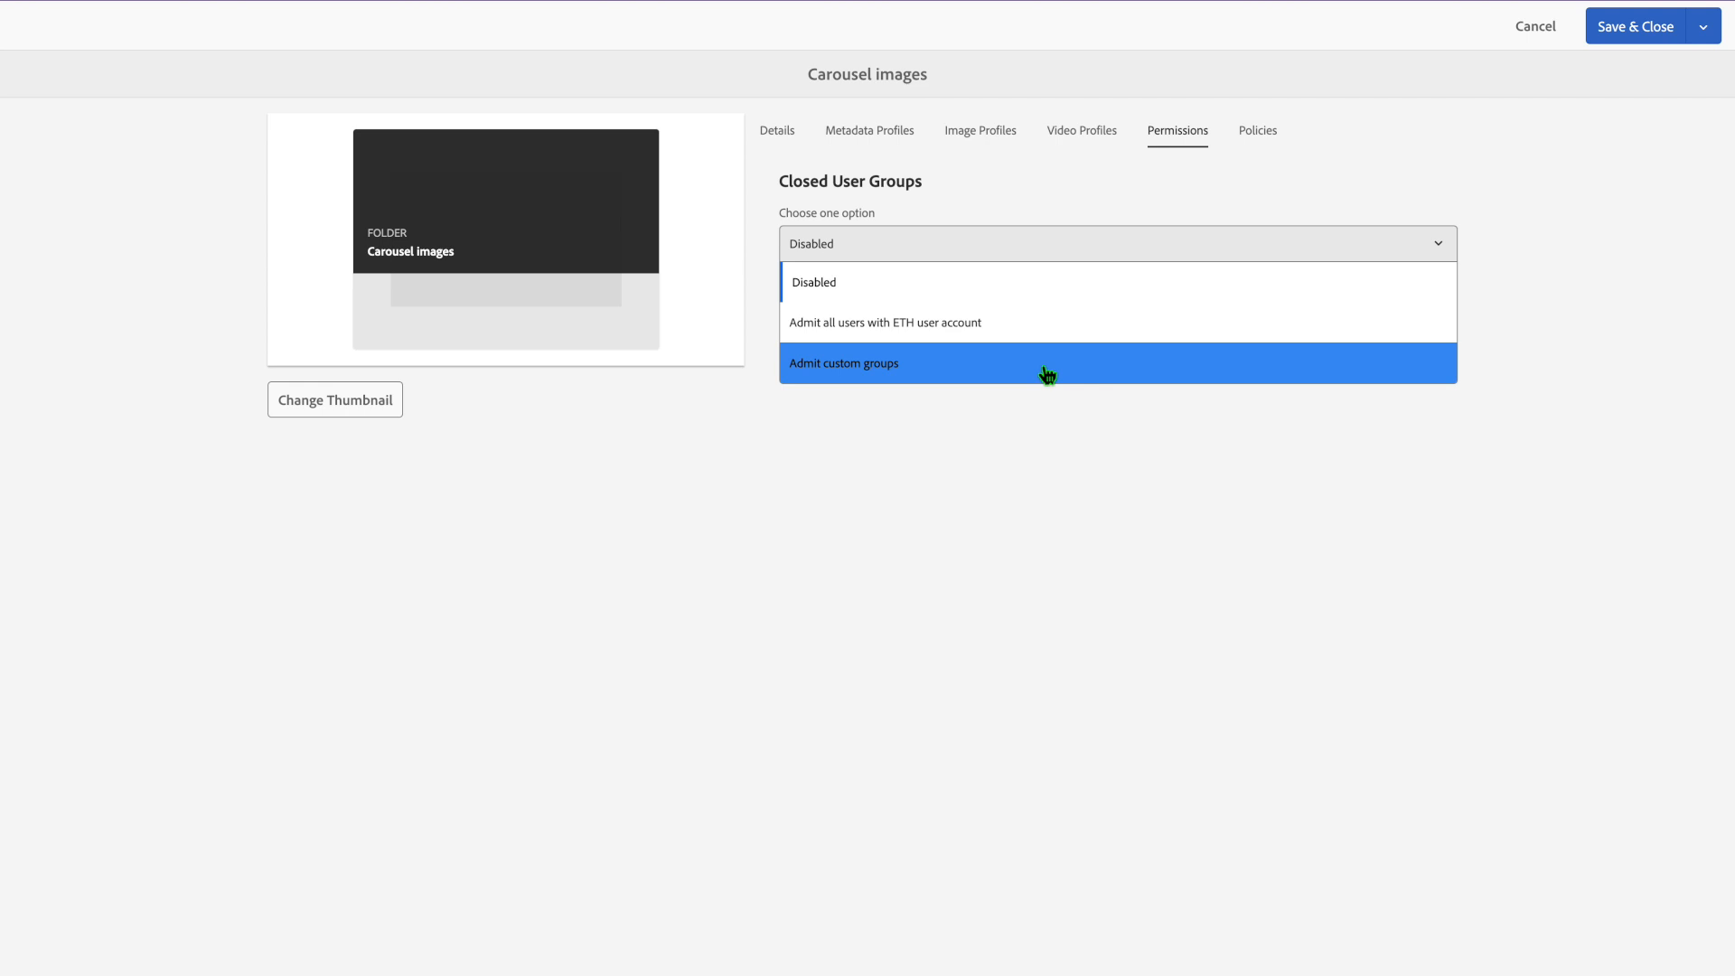
left_click(1526, 234)
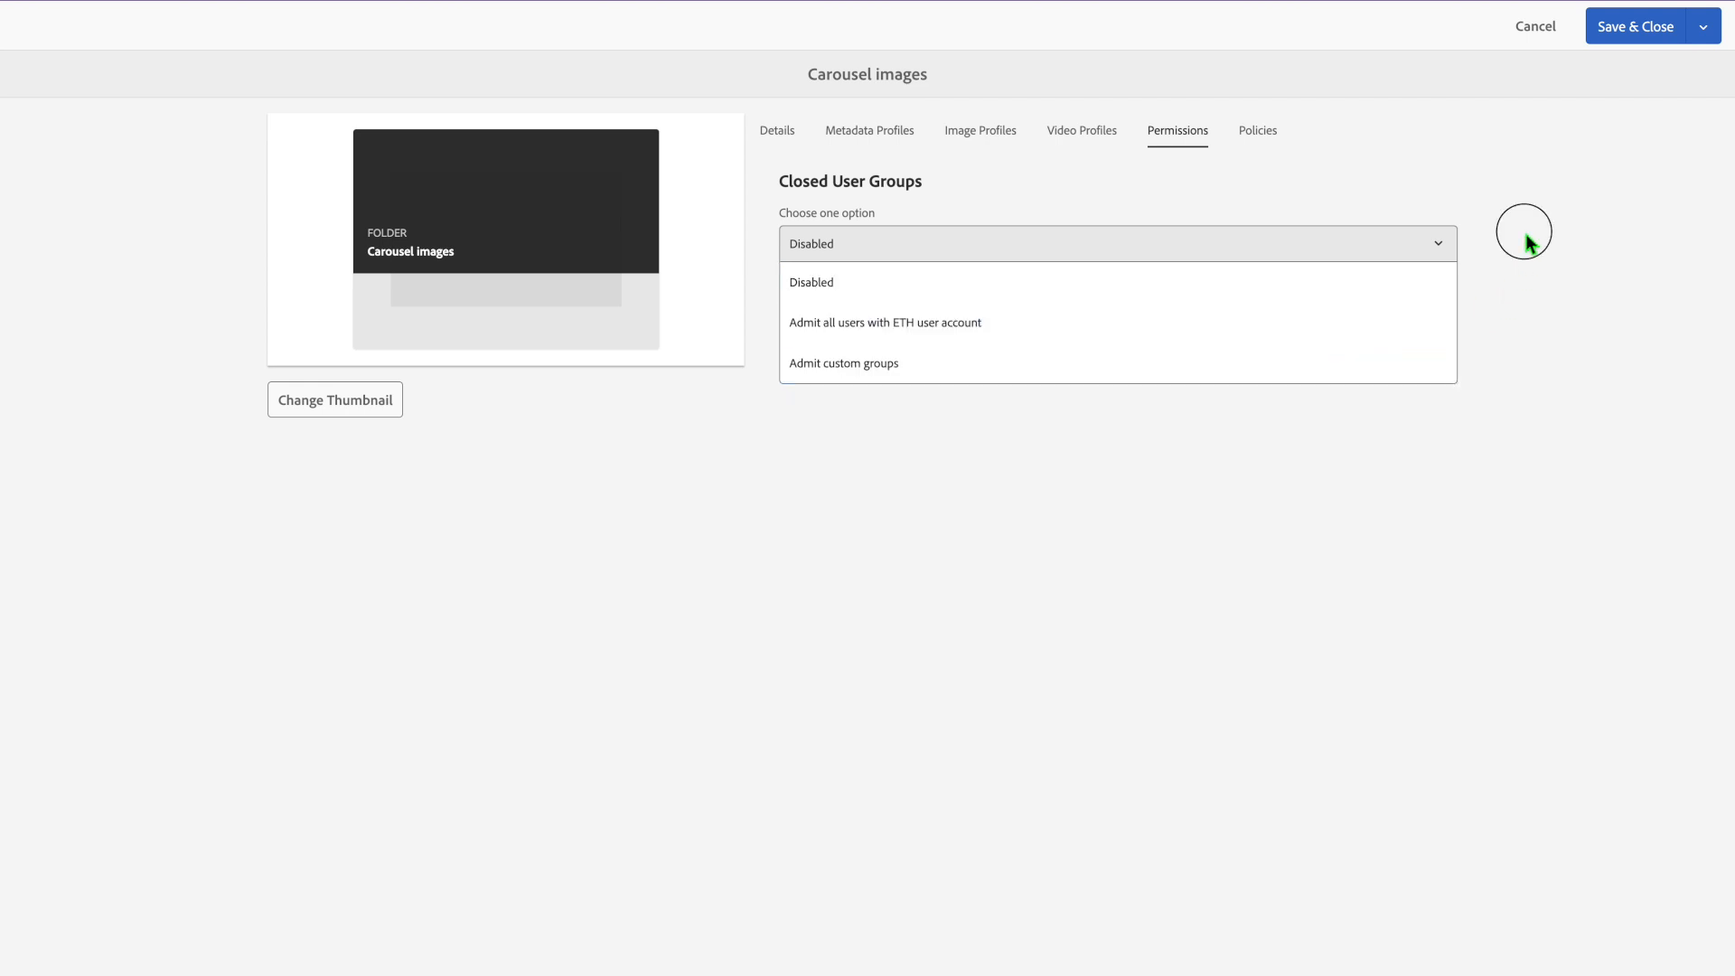
left_click(1545, 34)
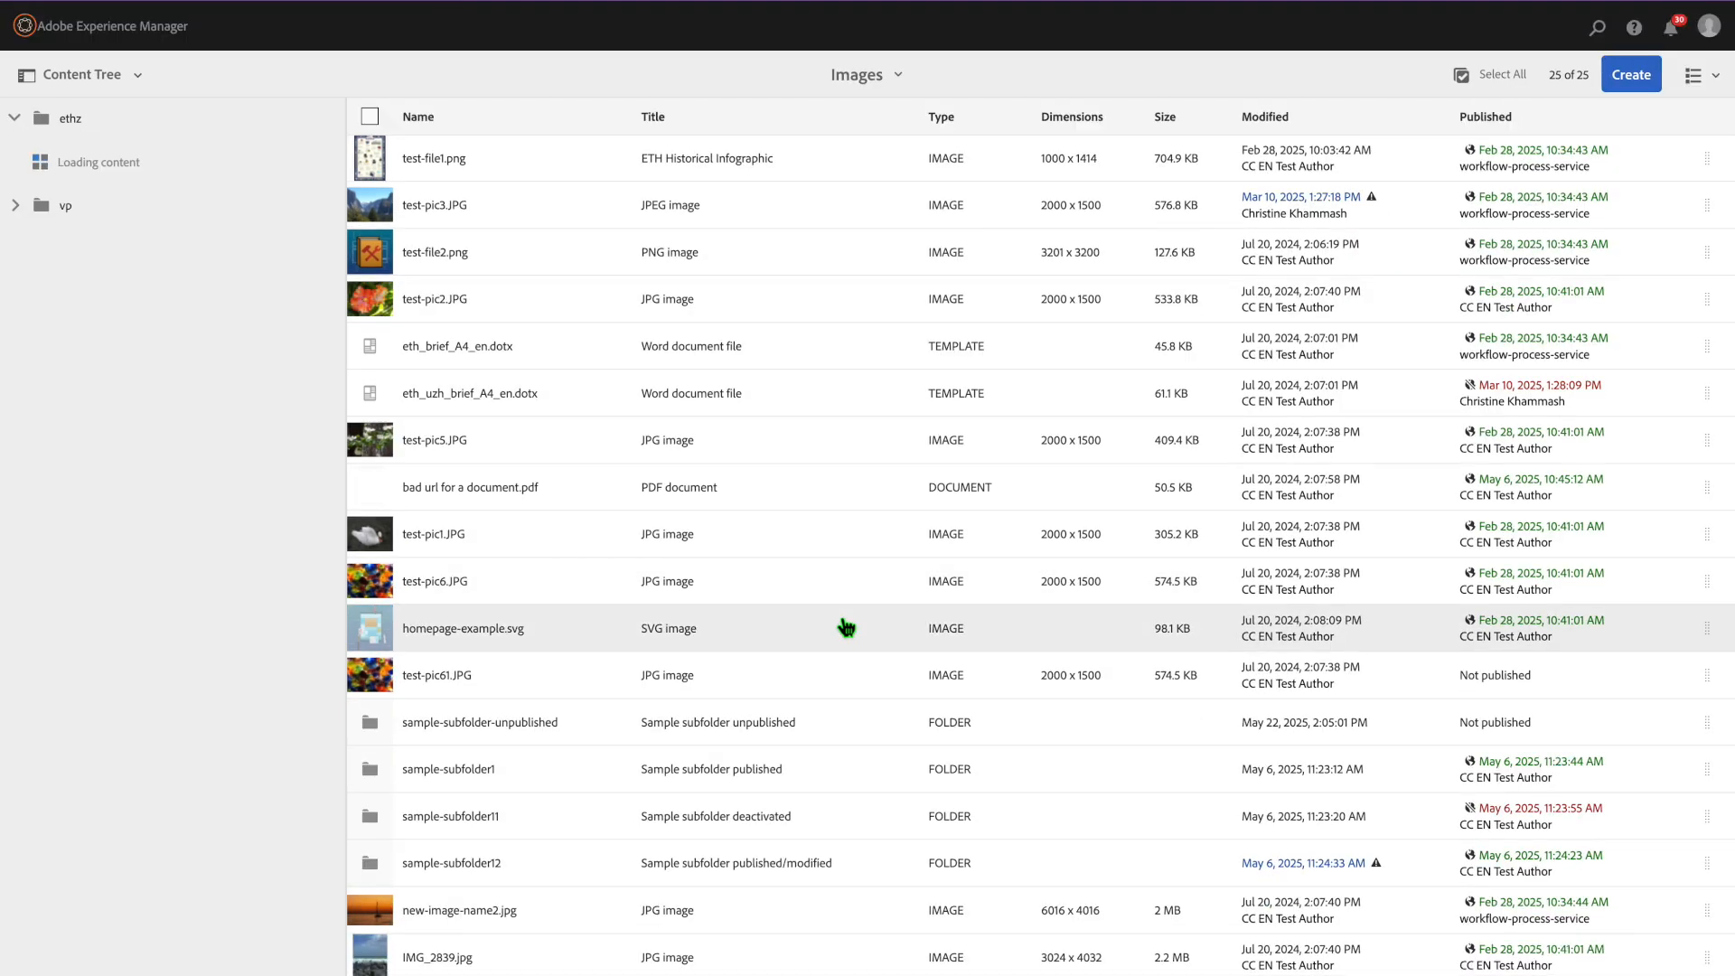
Reopen the ETH Historical Infographic image's properties, examine its license details, basic metadata and page references, and cancel.
scroll(817, 627, "down", 3)
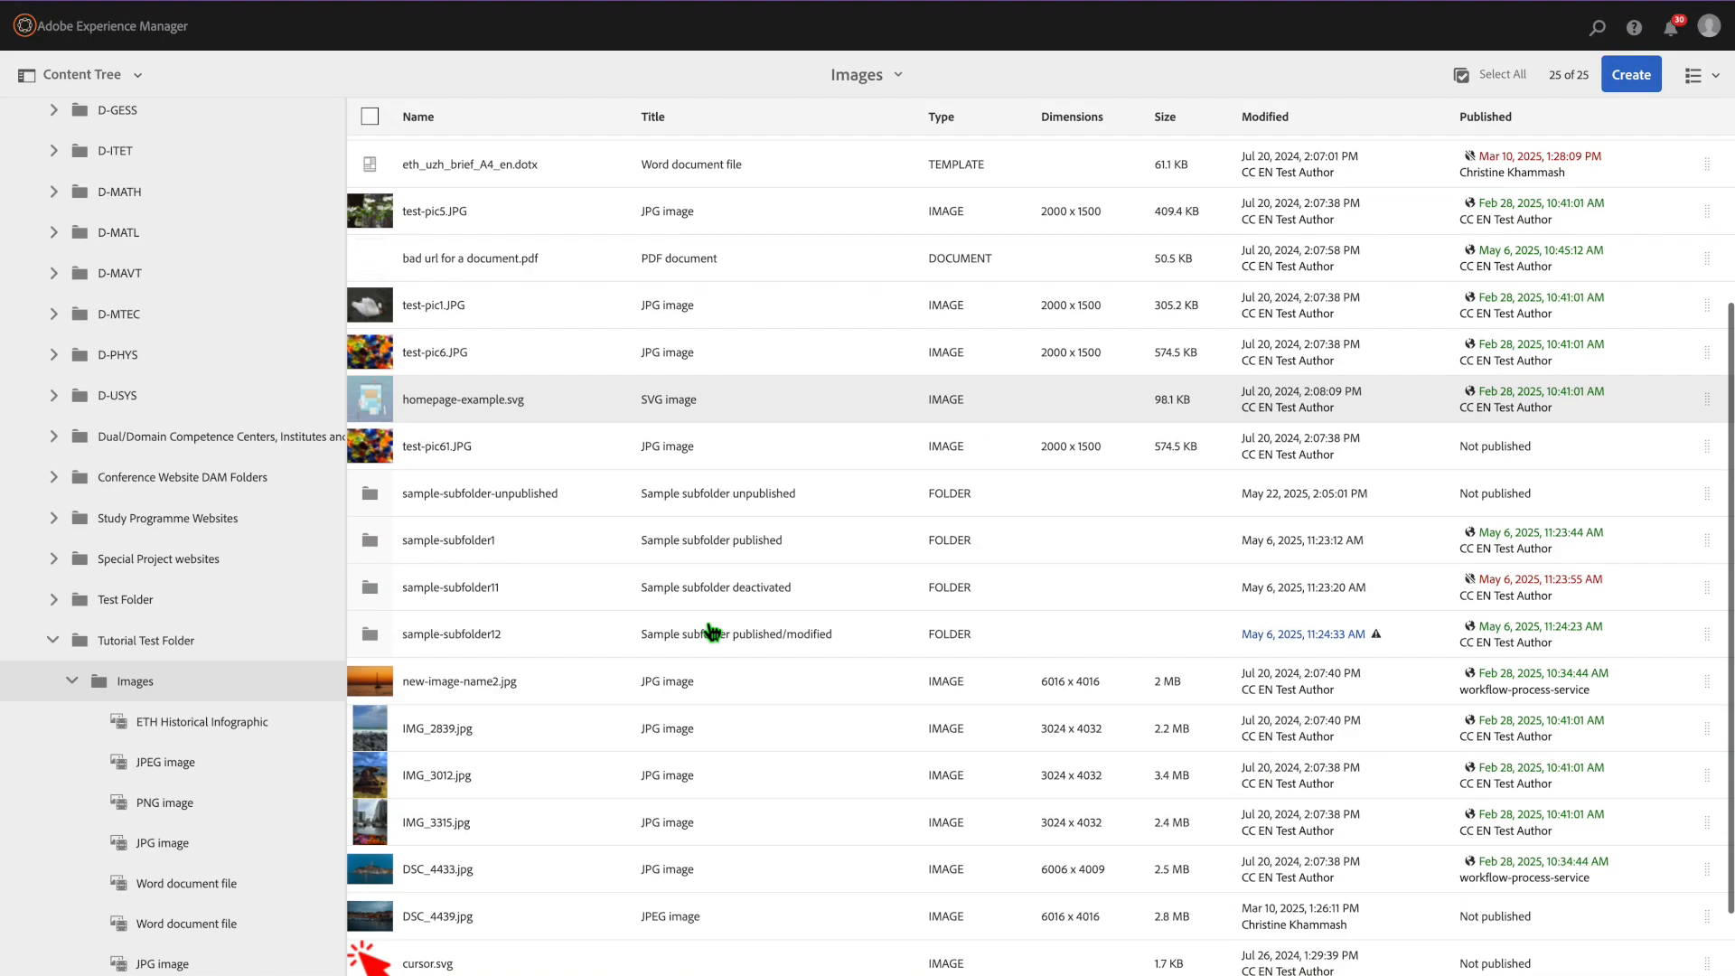
scroll(711, 630, "down", 1)
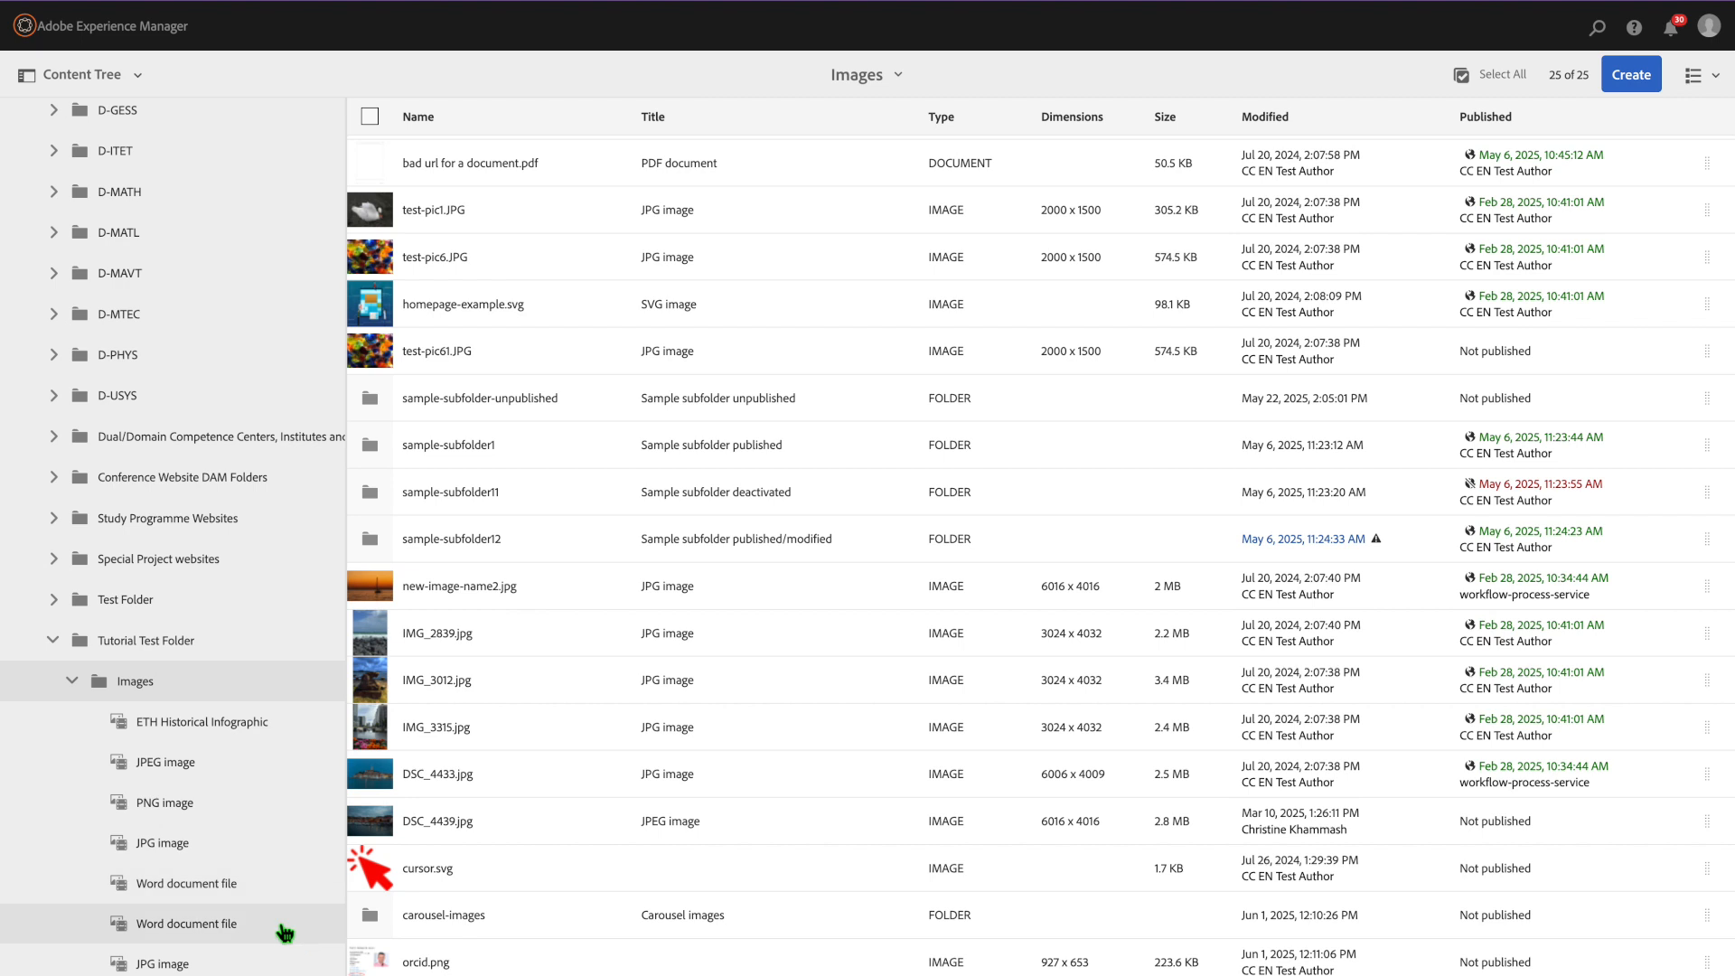
left_click(425, 2)
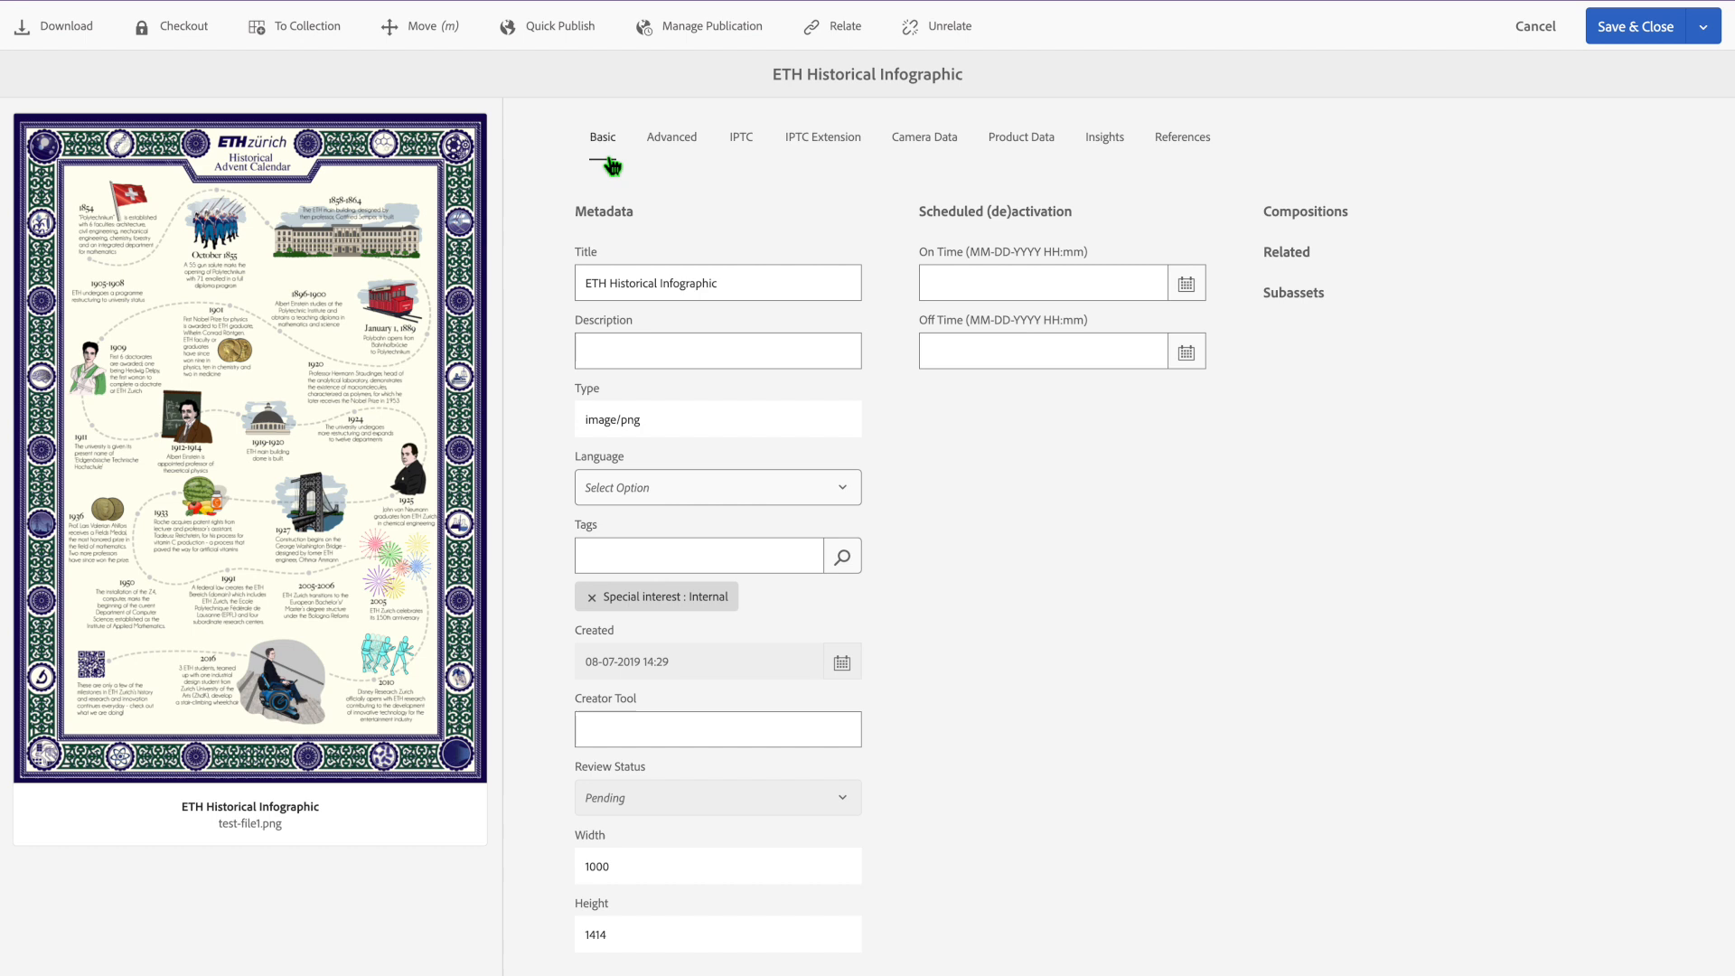
left_click(669, 143)
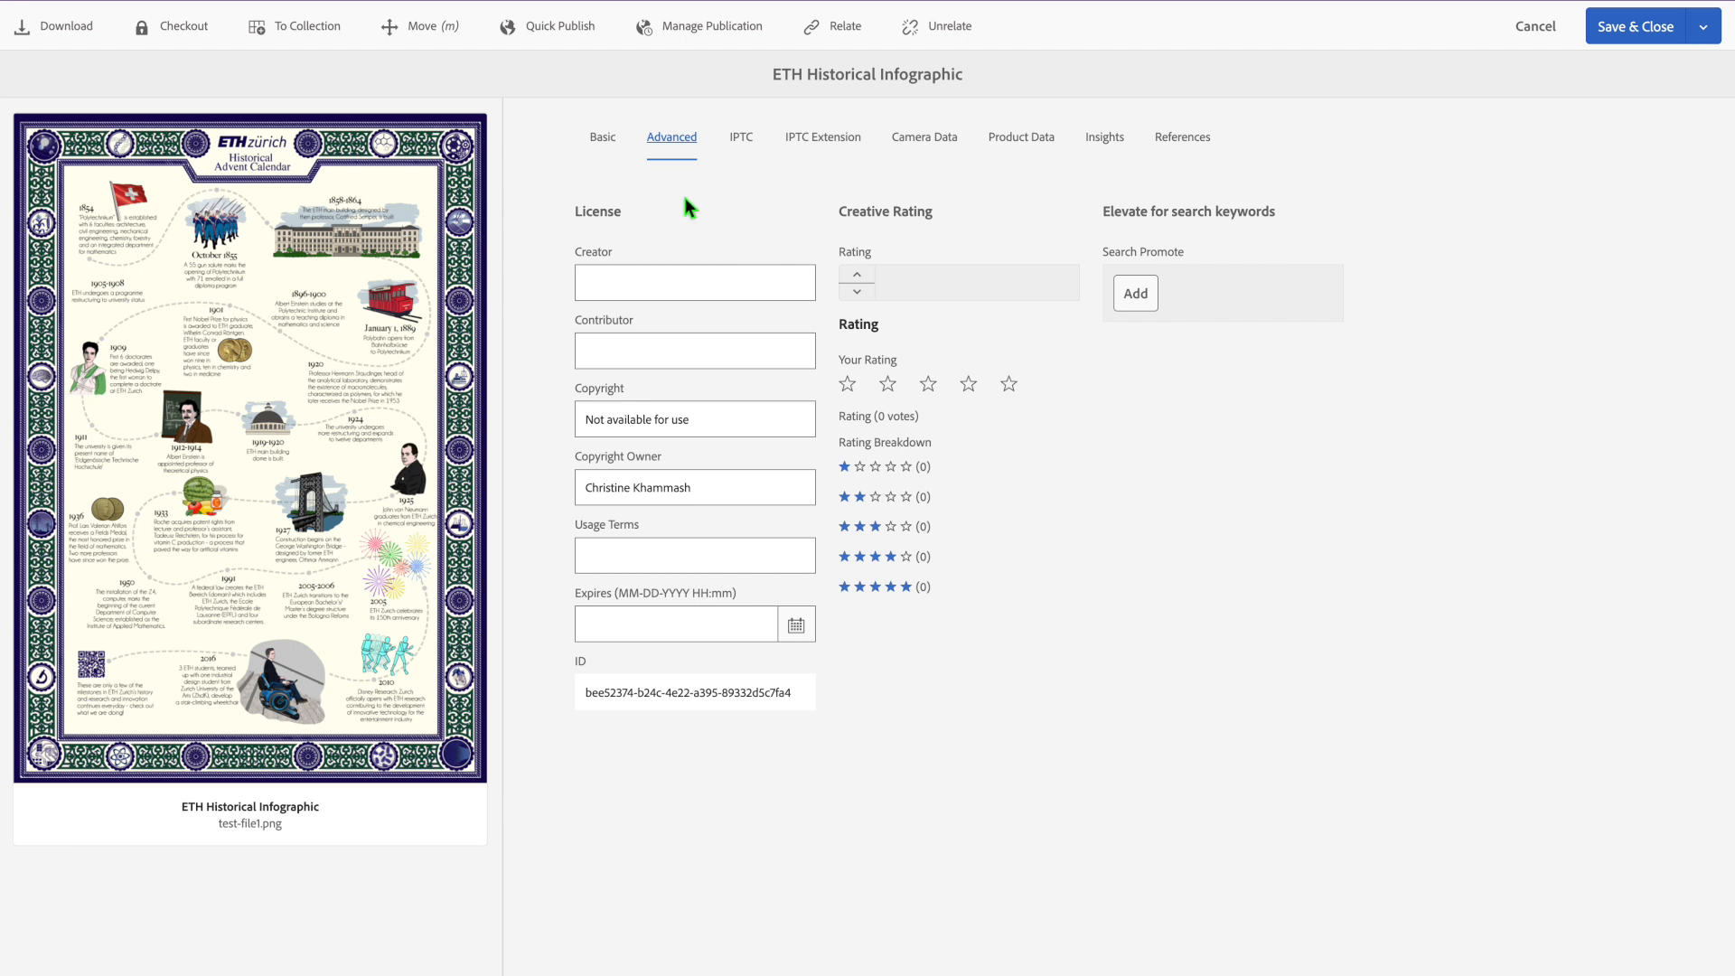
left_click(603, 140)
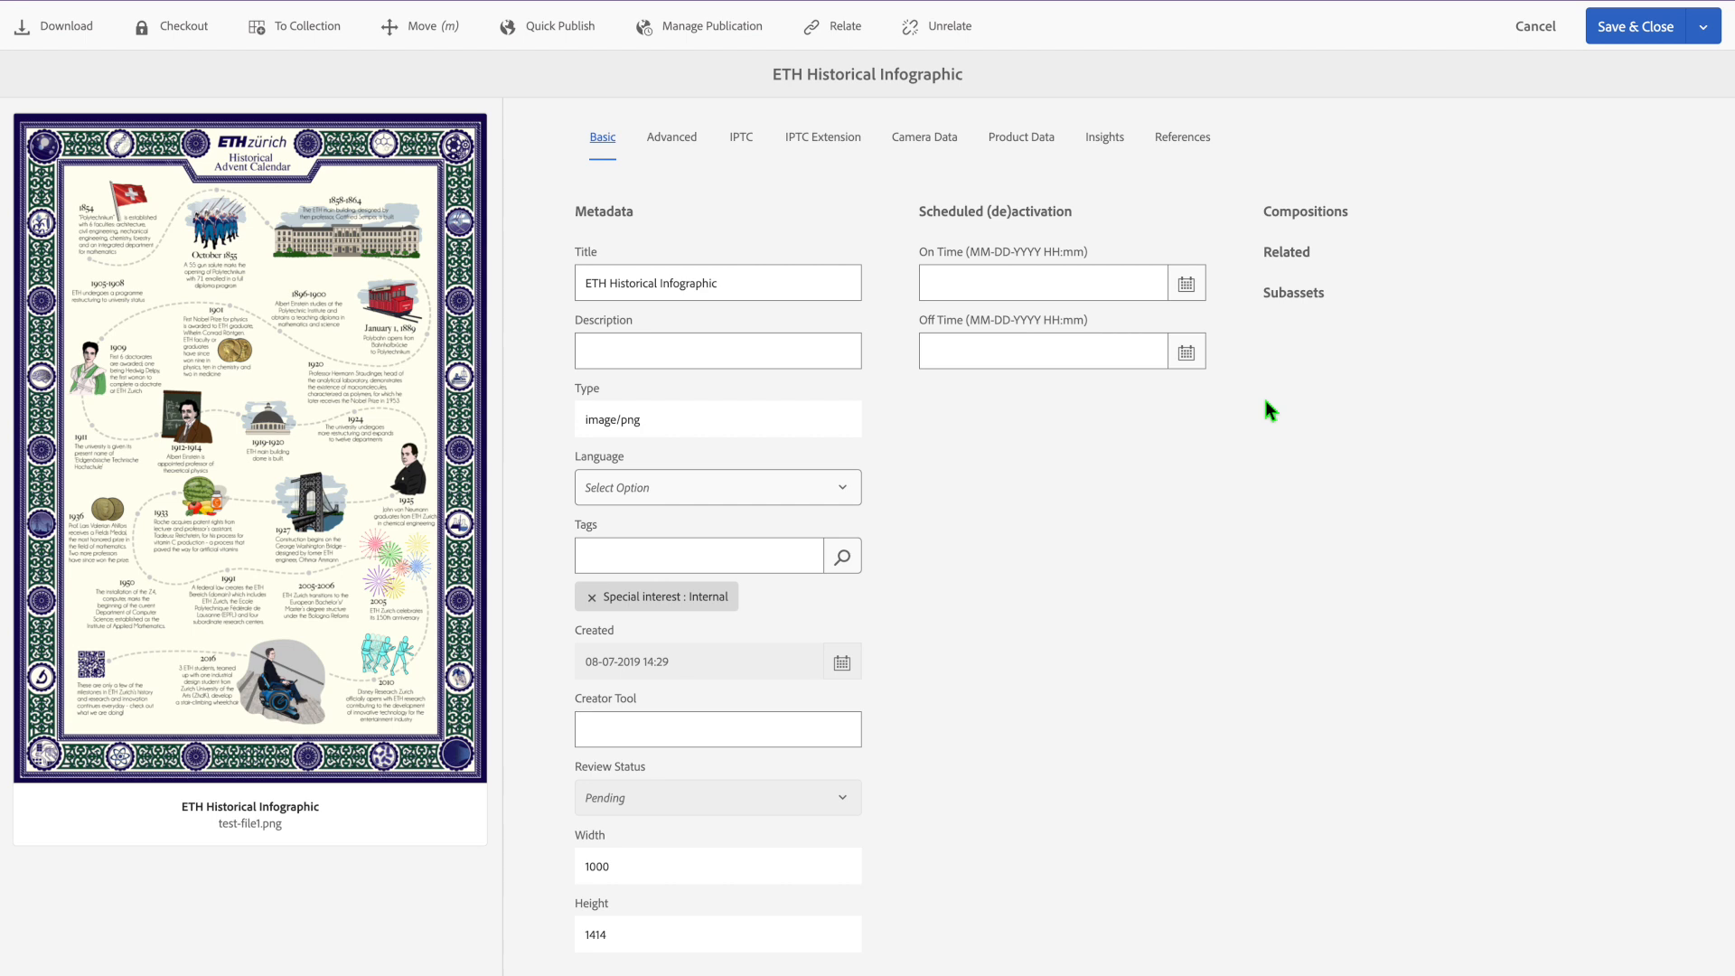
left_click(1183, 140)
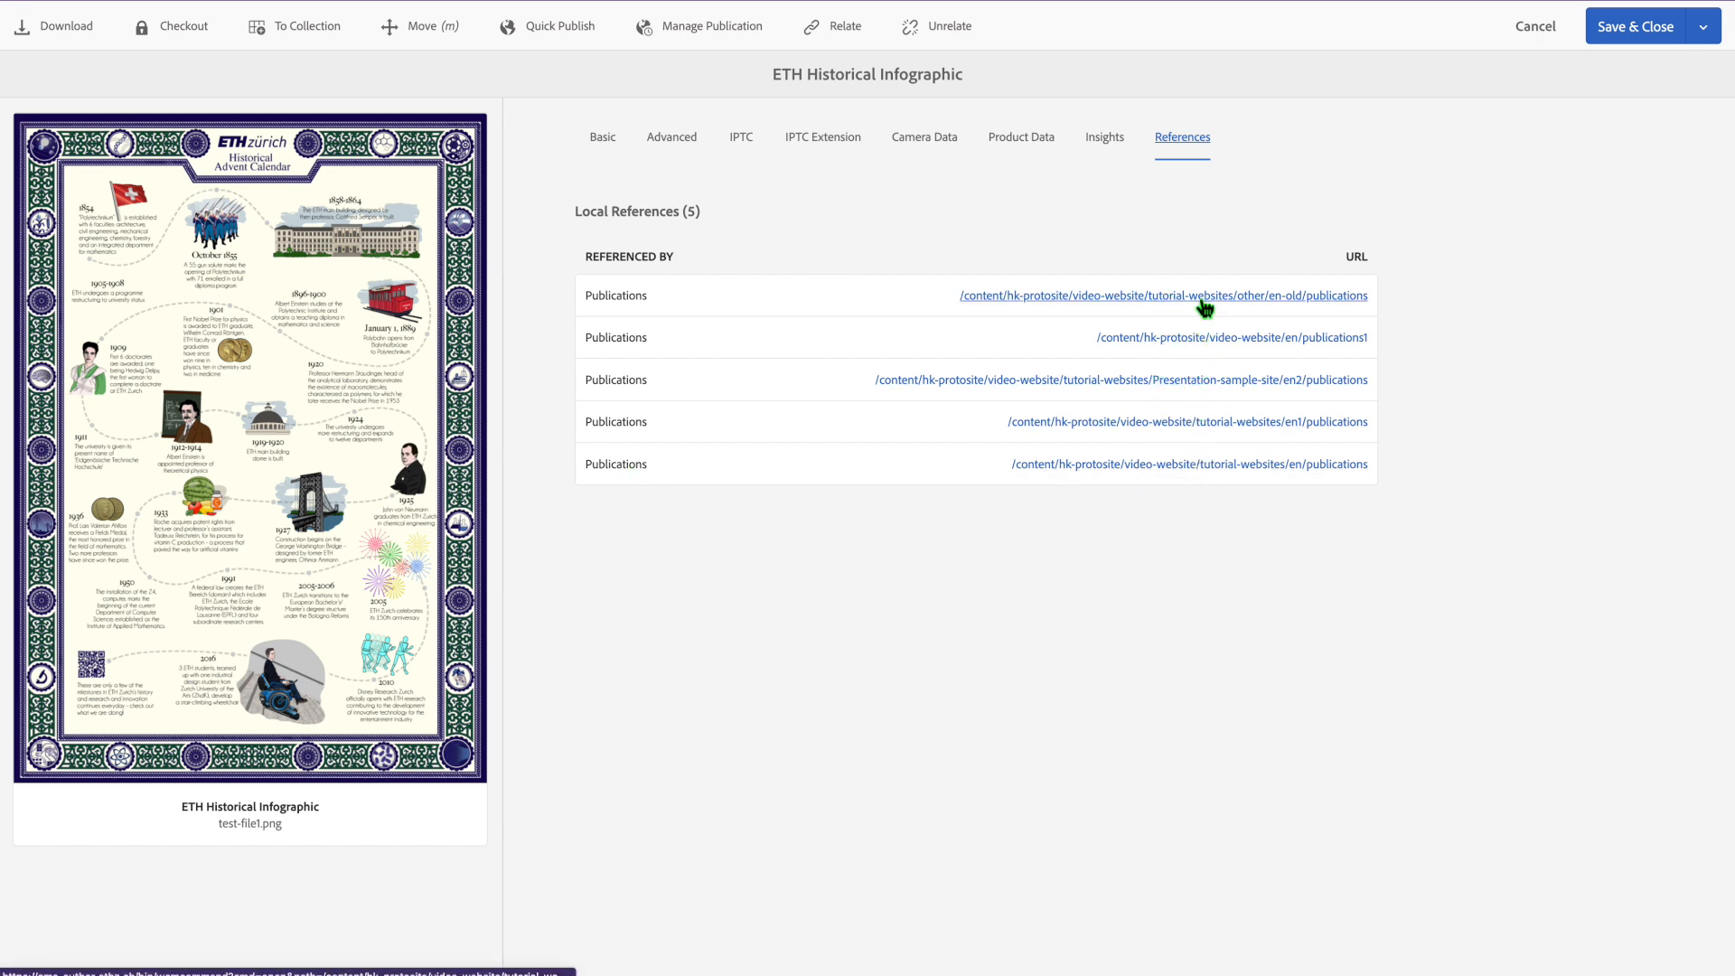
left_click(1546, 33)
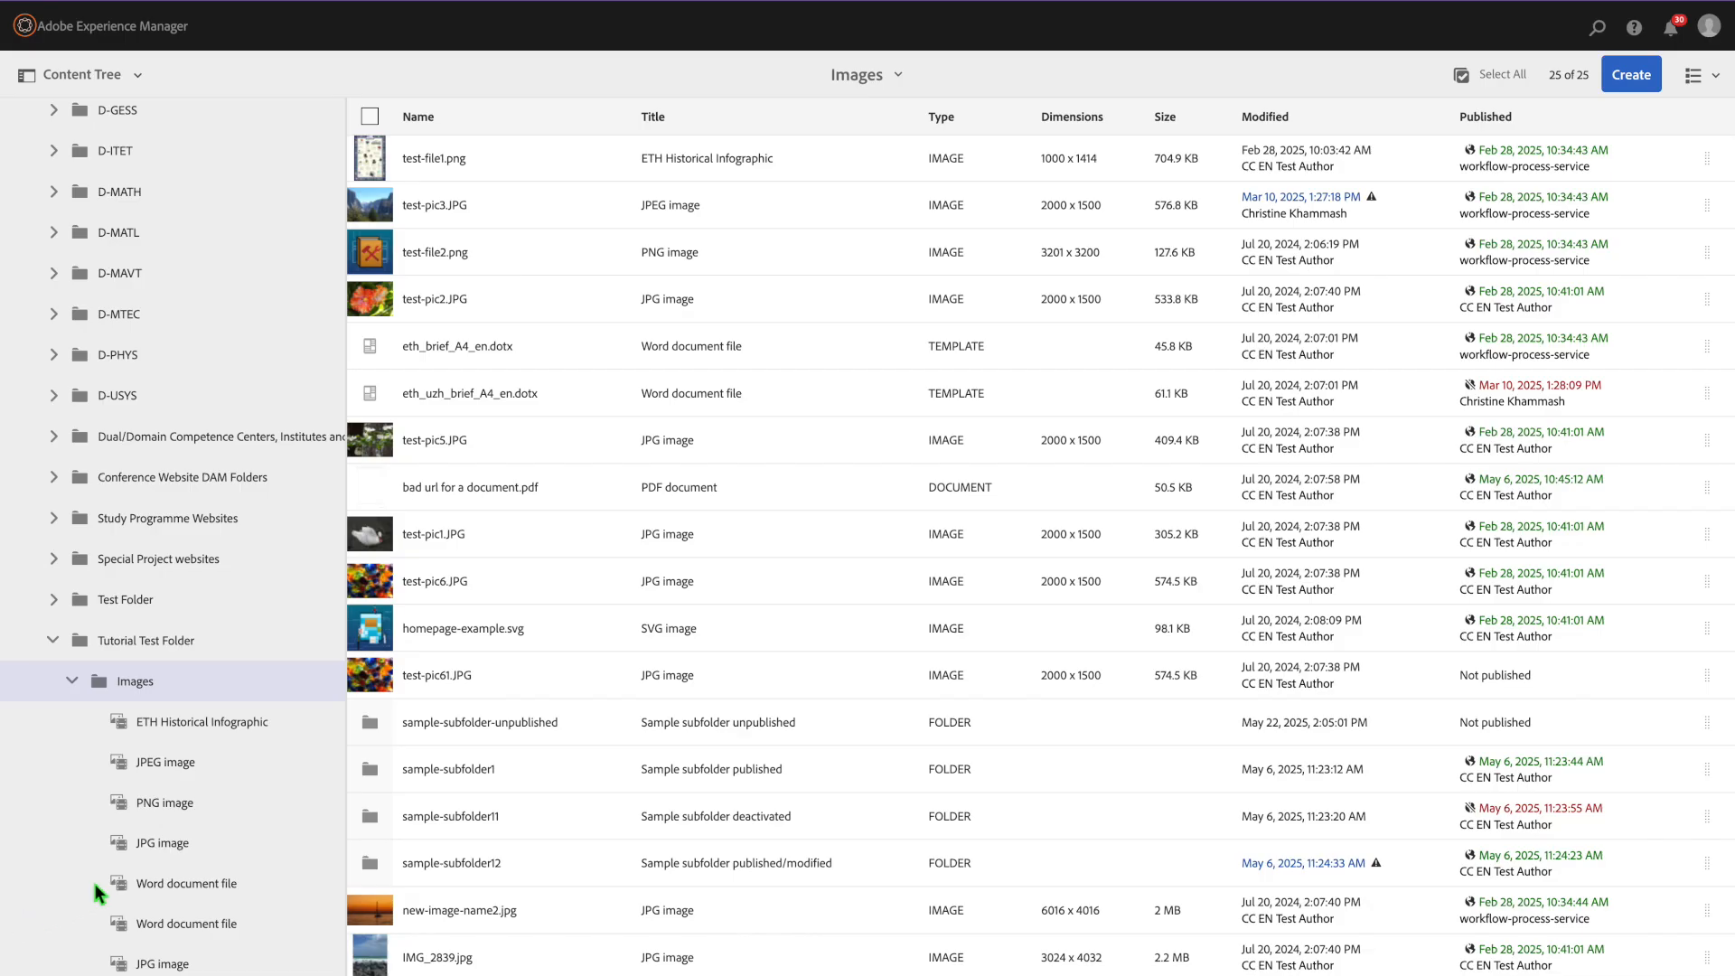
Compare the actions available for the sample-subfolder11 folder and the test-pic2.JPG image, clearing each selection.
left_click(371, 819)
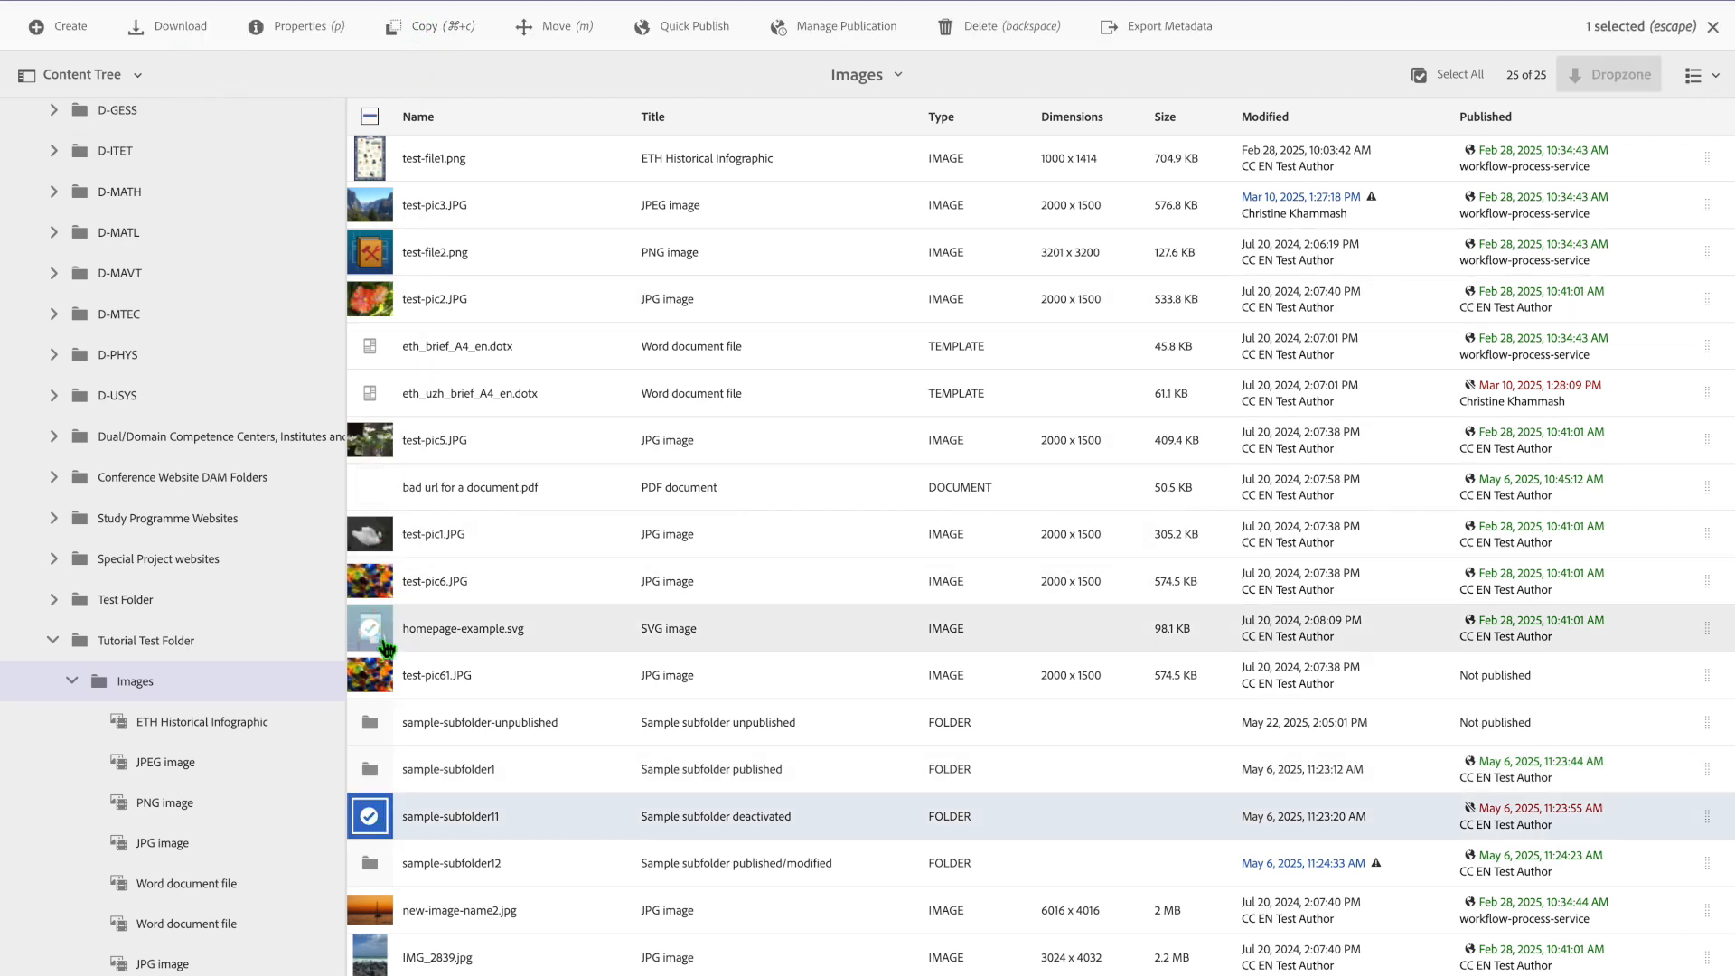
left_click(371, 819)
left_click(369, 299)
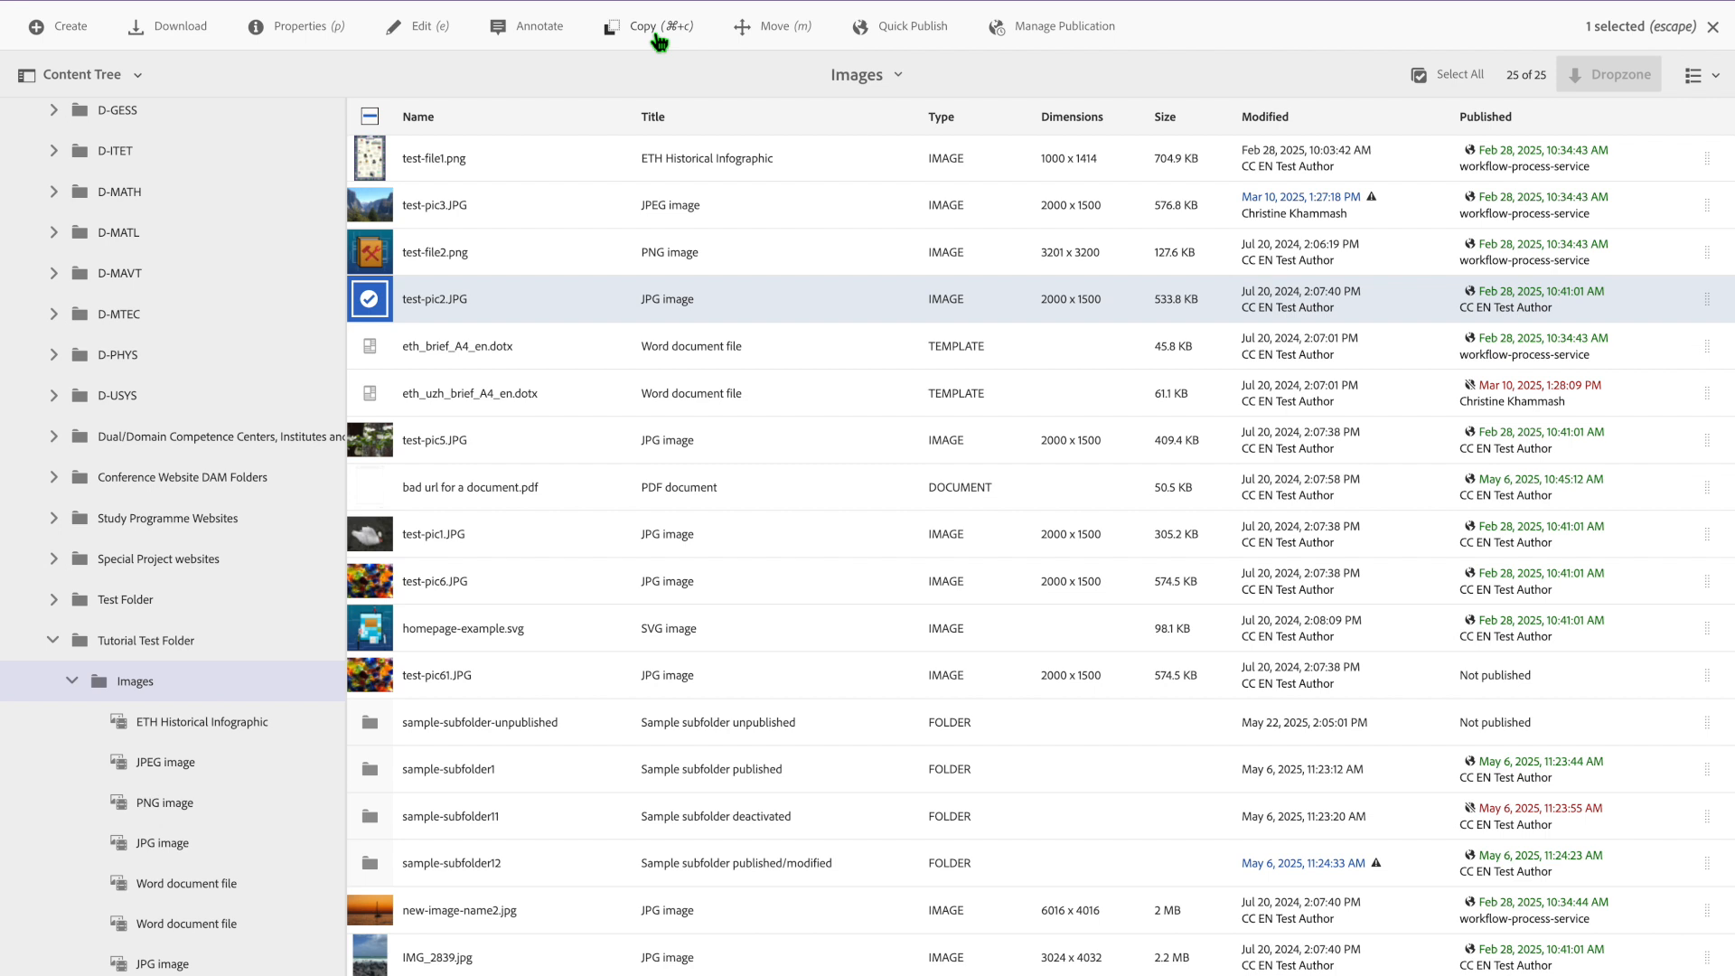
left_click(379, 307)
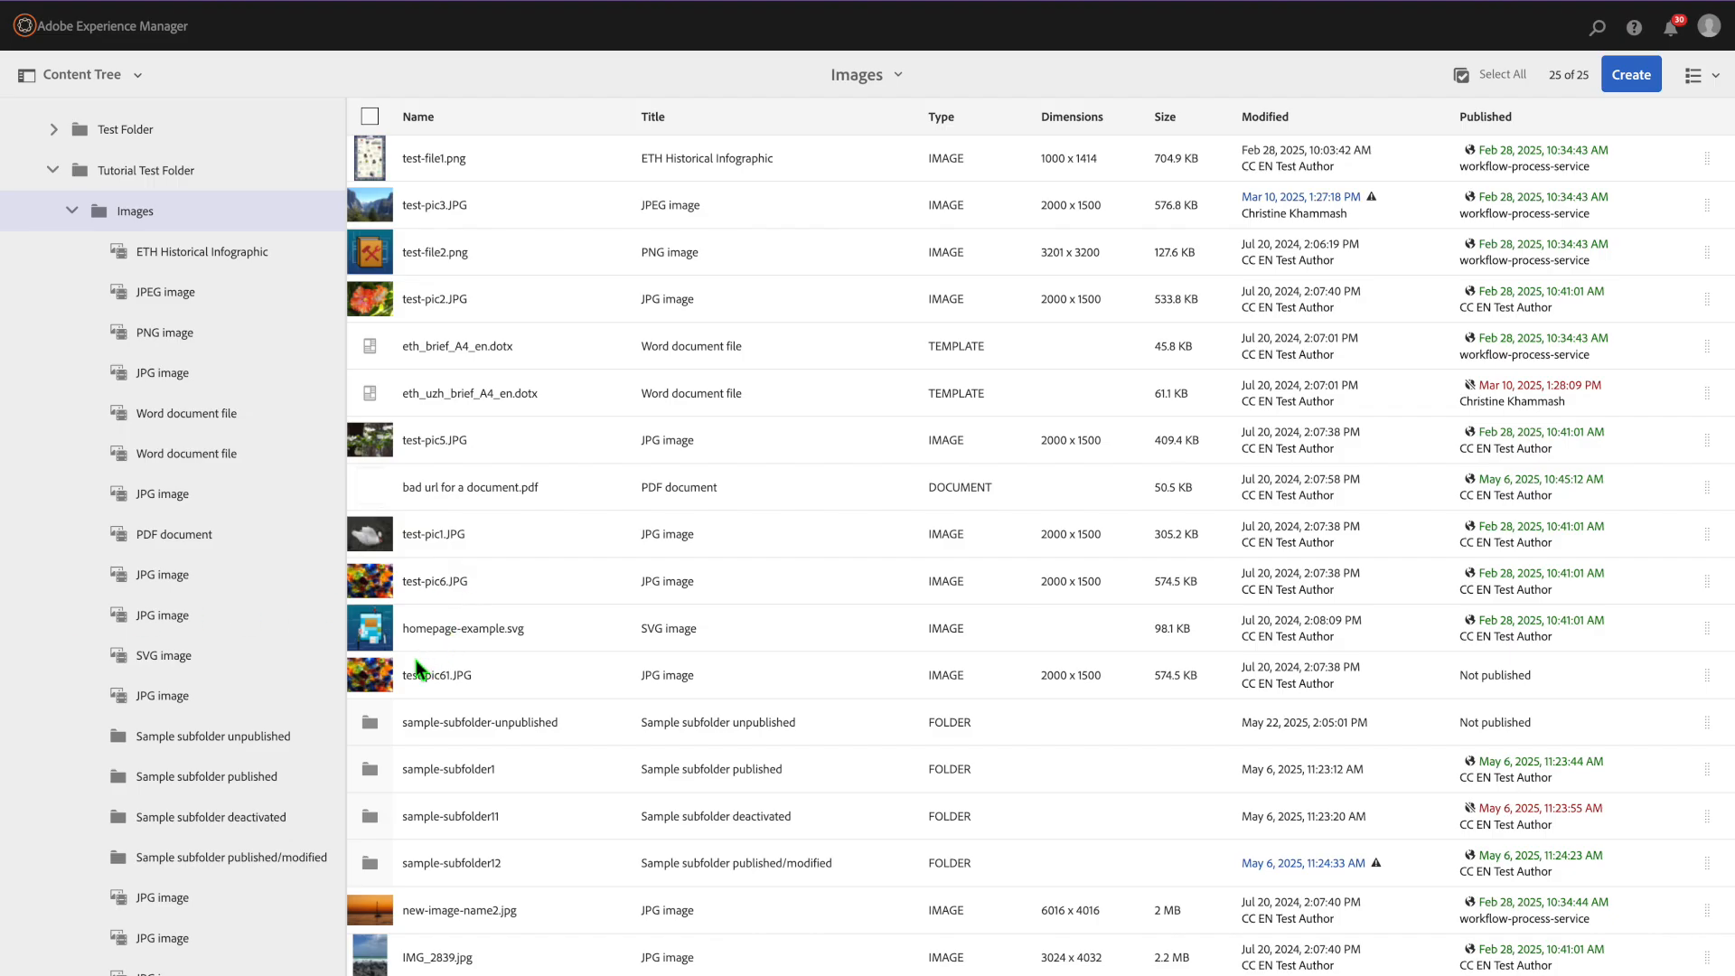
Start moving test-pic6.JPG from the Images folder, setting its new title to Carousel visual 1 and its new name to visual-1.
left_click(379, 590)
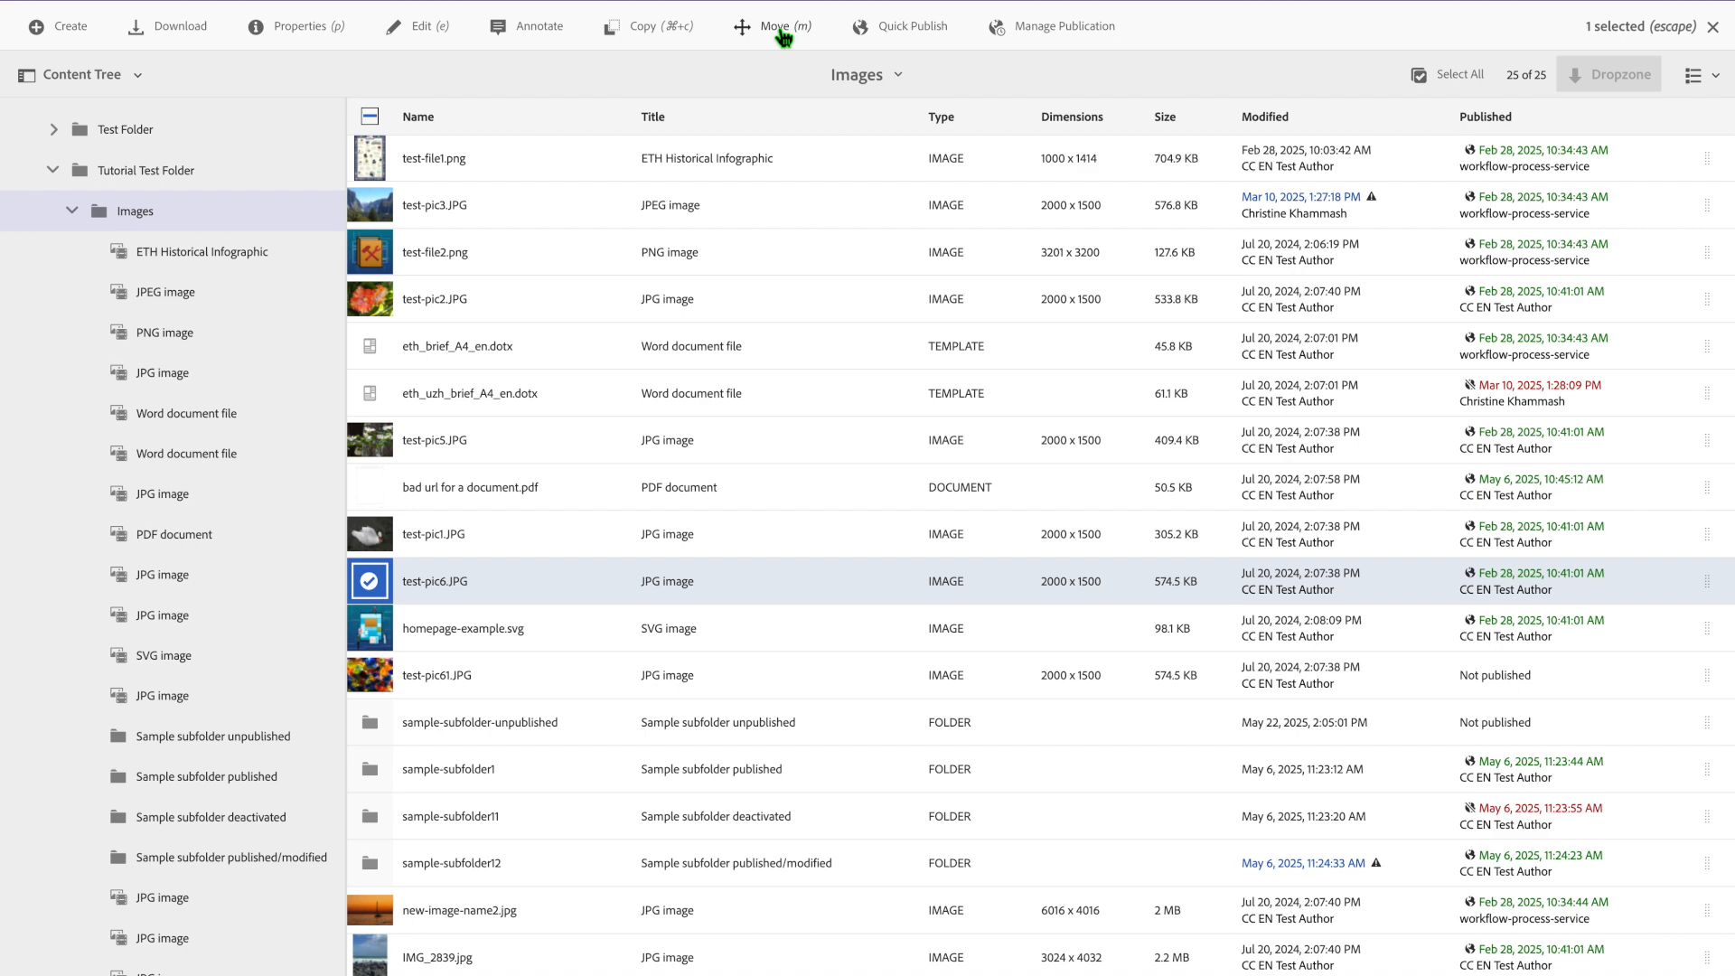
left_click(782, 34)
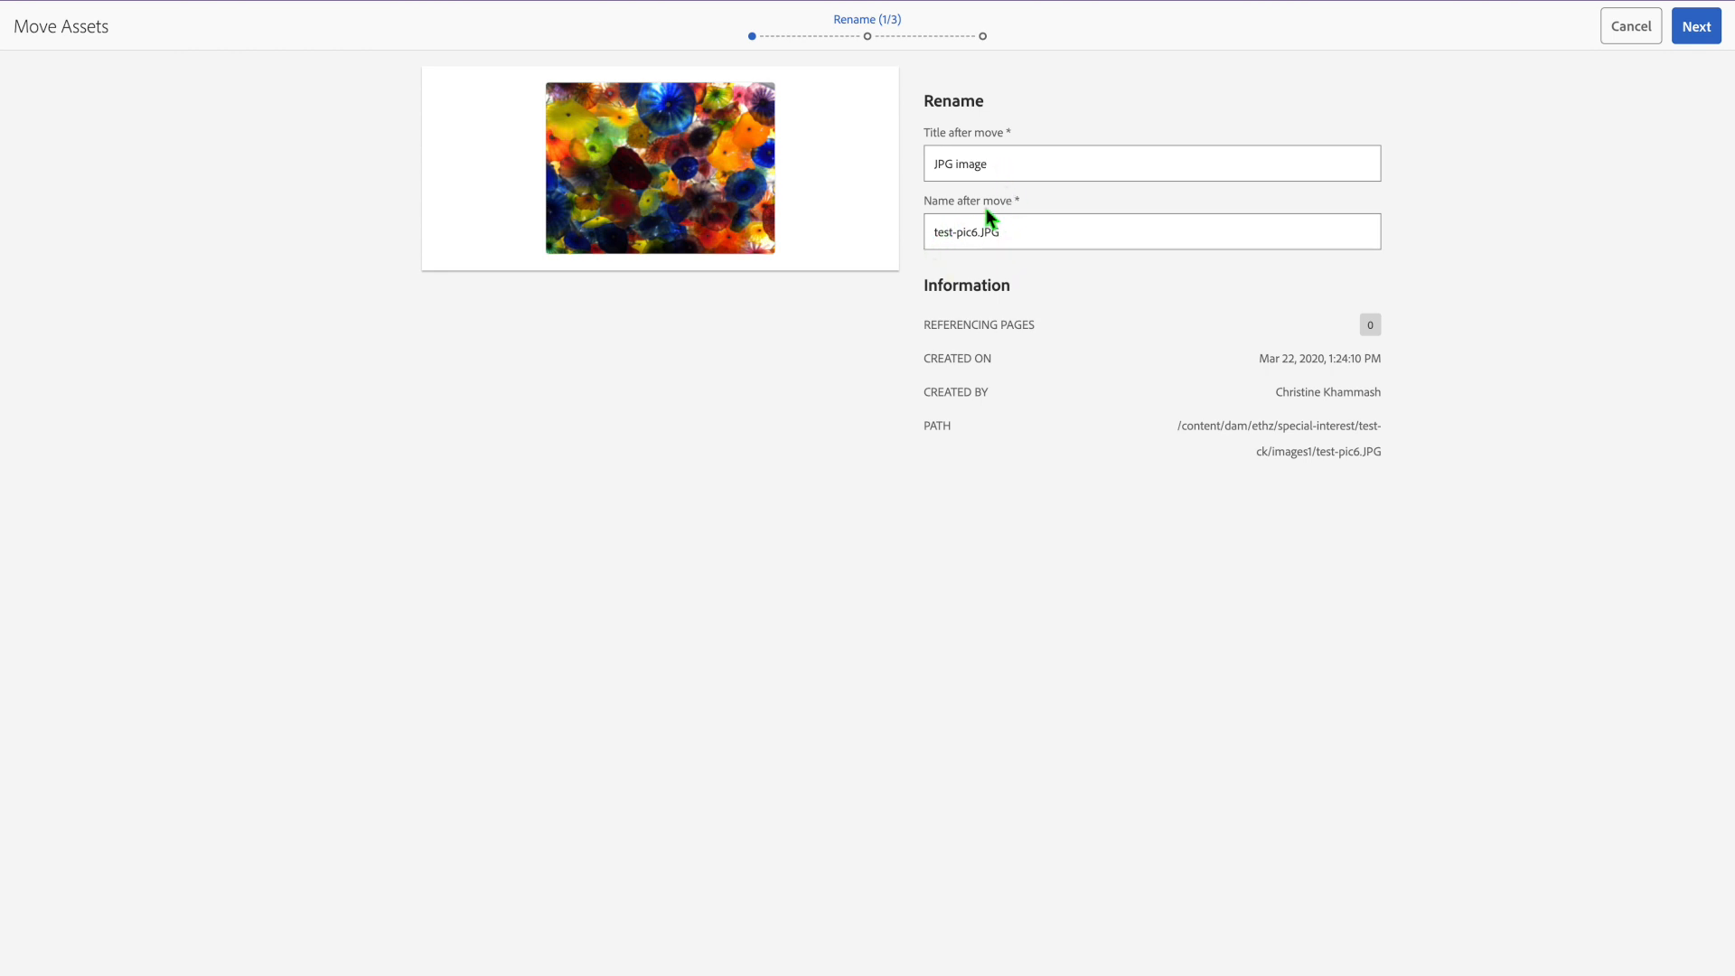
left_click_drag(1006, 174, 909, 166)
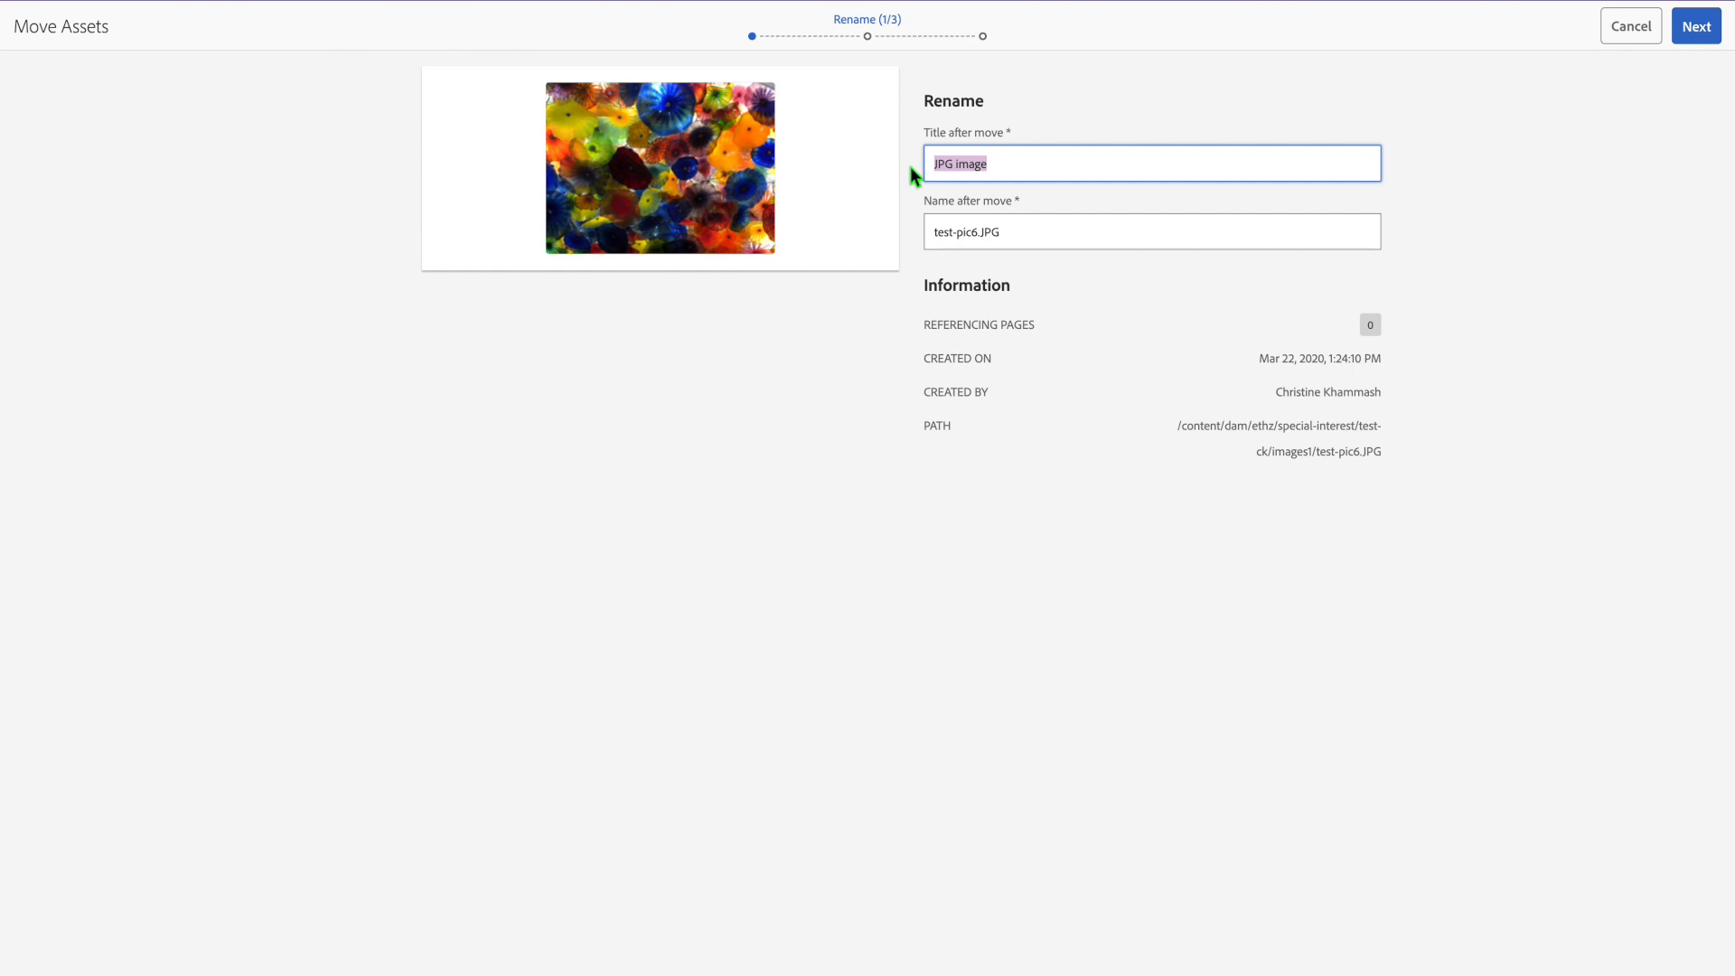
type("Carousel visual 1")
left_click_drag(981, 233, 928, 239)
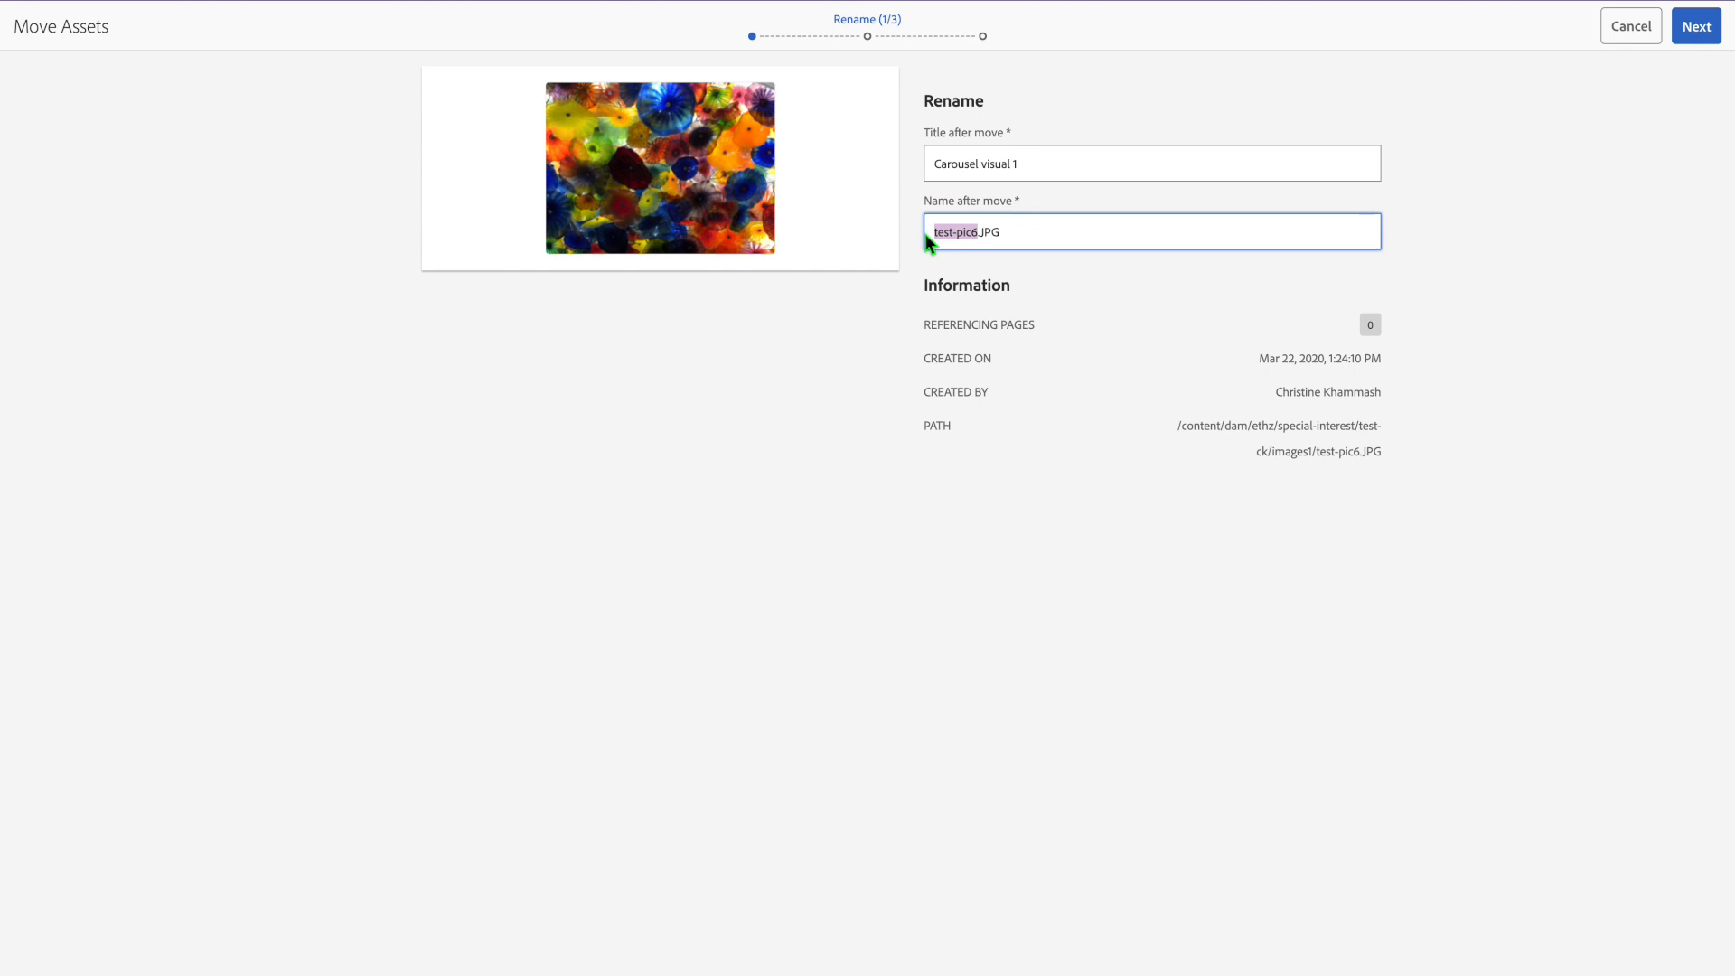
type("v")
left_click_drag(981, 241, 902, 240)
type("visual-1")
Choose the Carousel images folder as the move destination for test-pic6.JPG and complete the move with republishing enabled.
left_click(1697, 26)
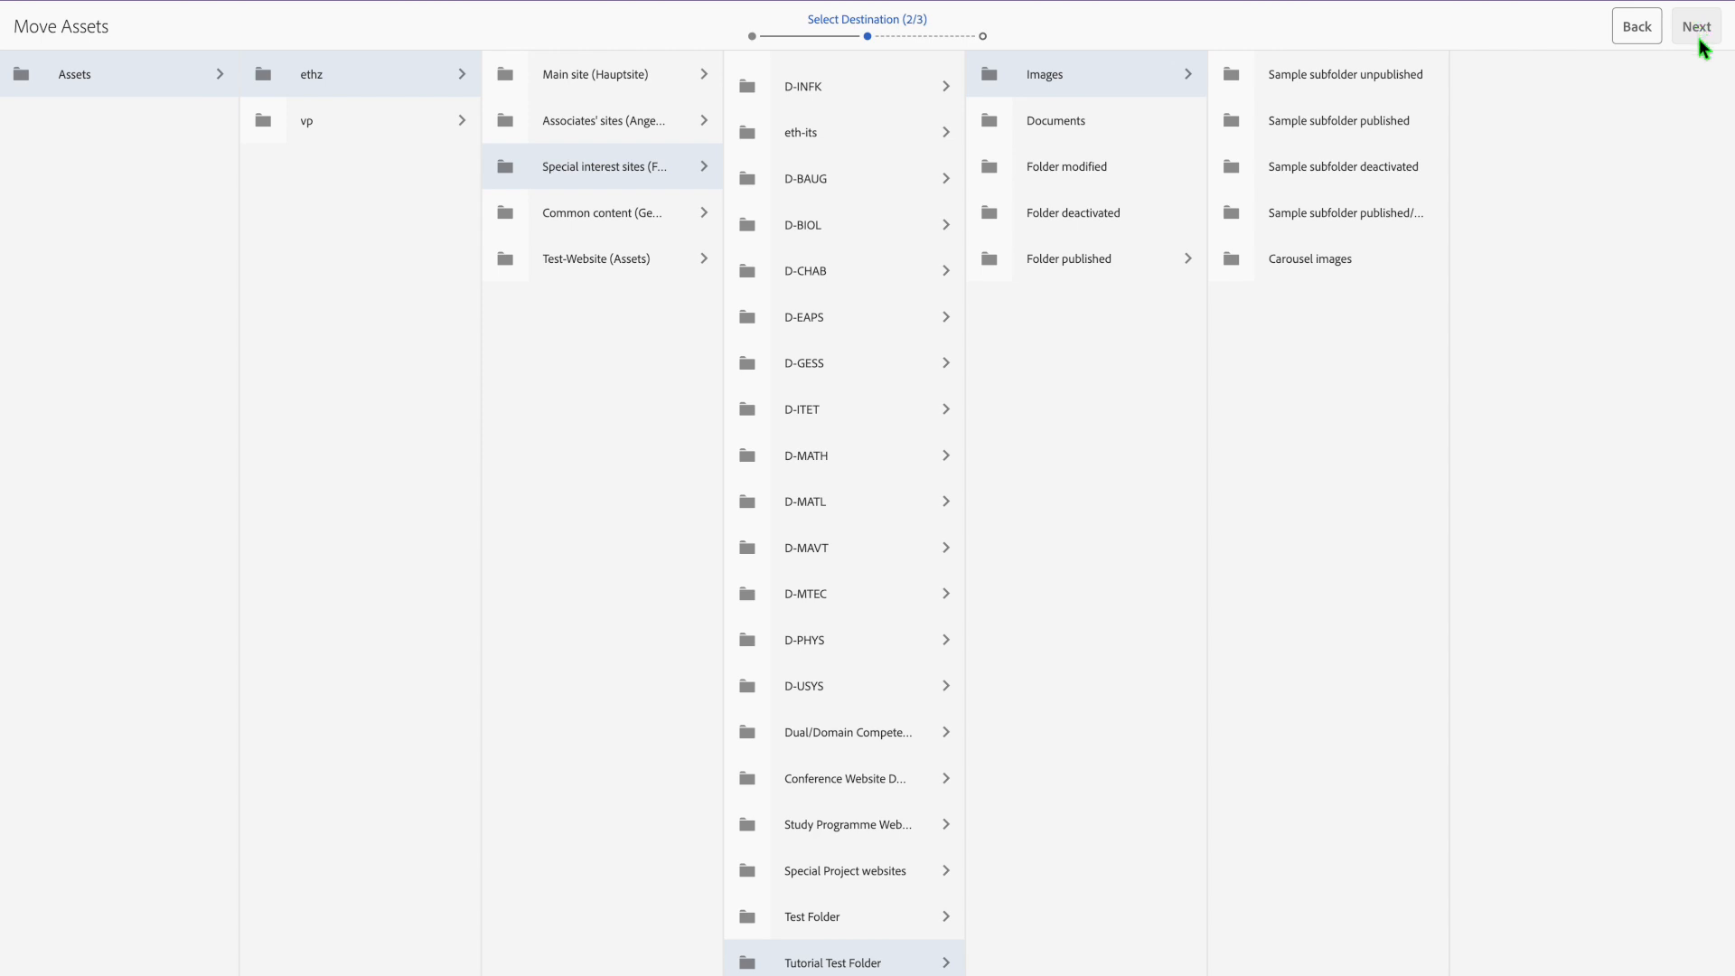
left_click(1234, 264)
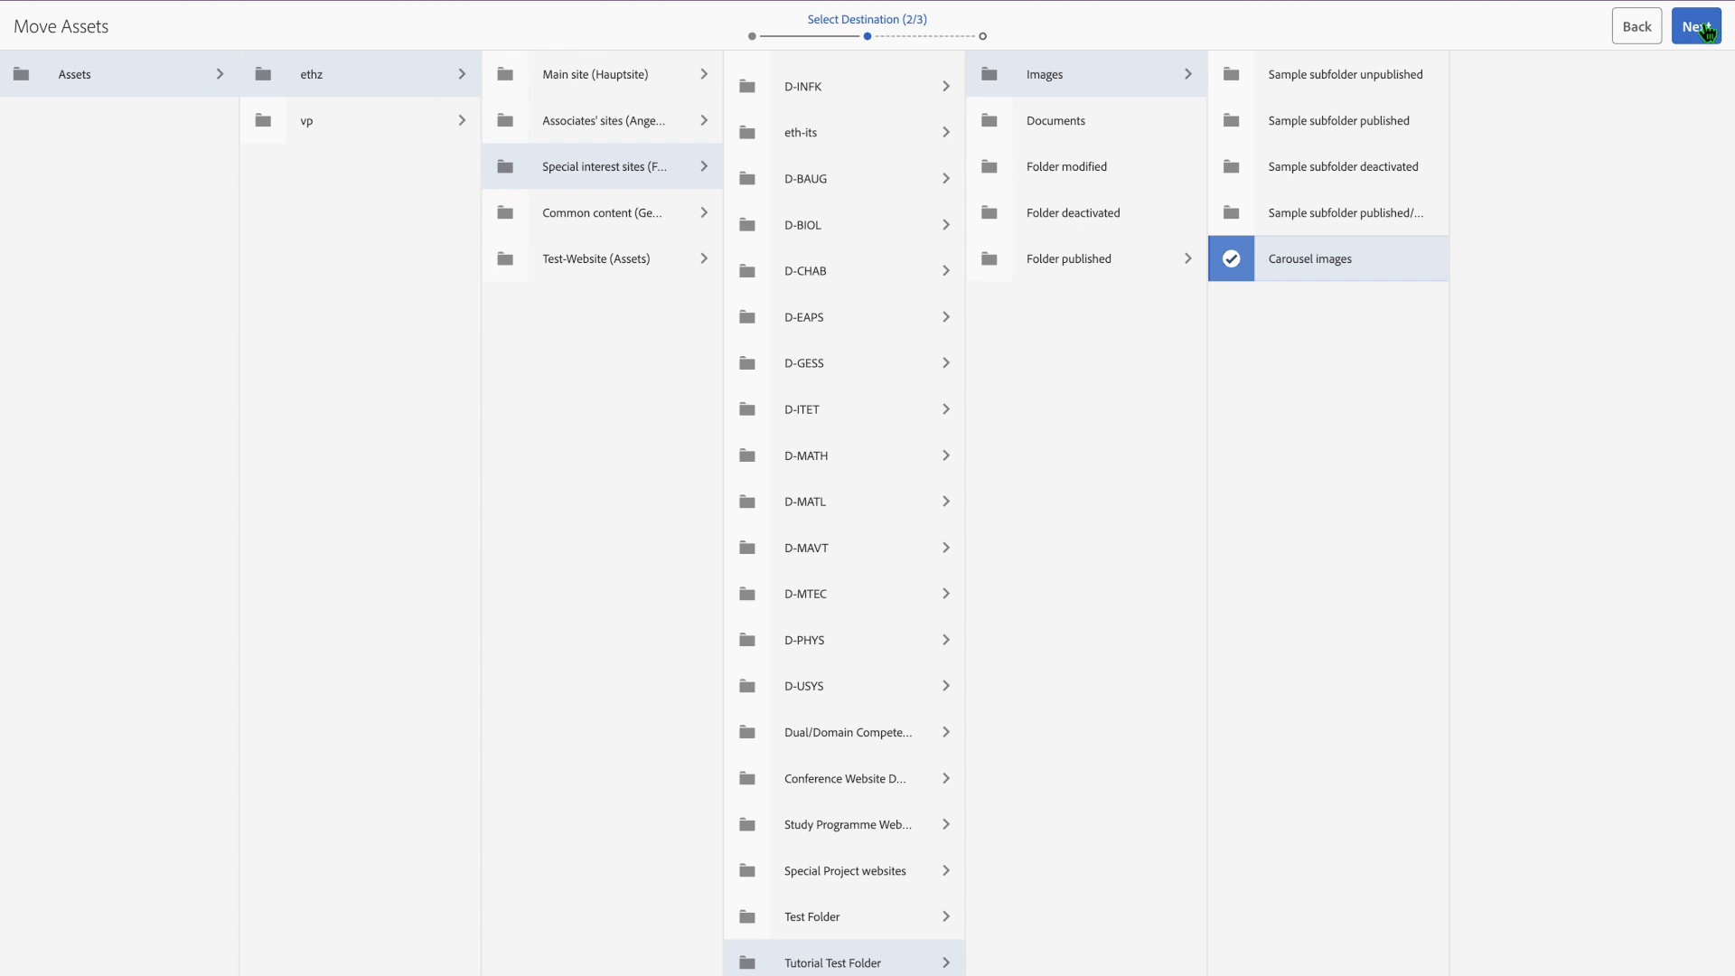
left_click(1703, 28)
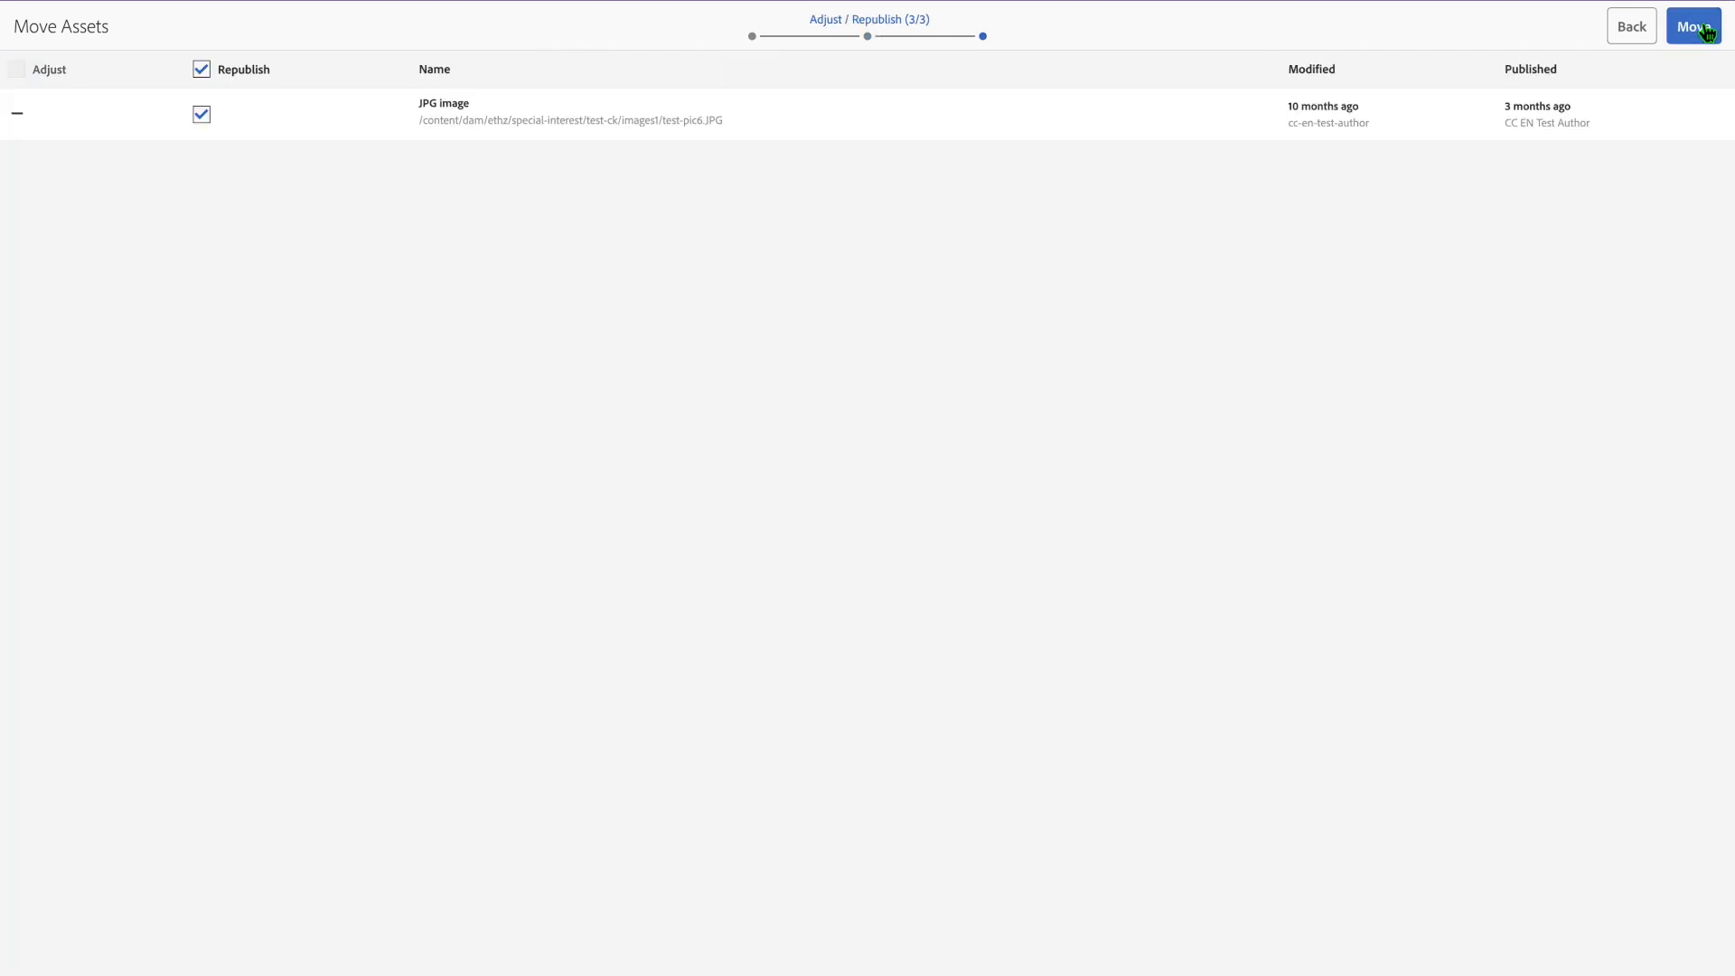
left_click(1706, 29)
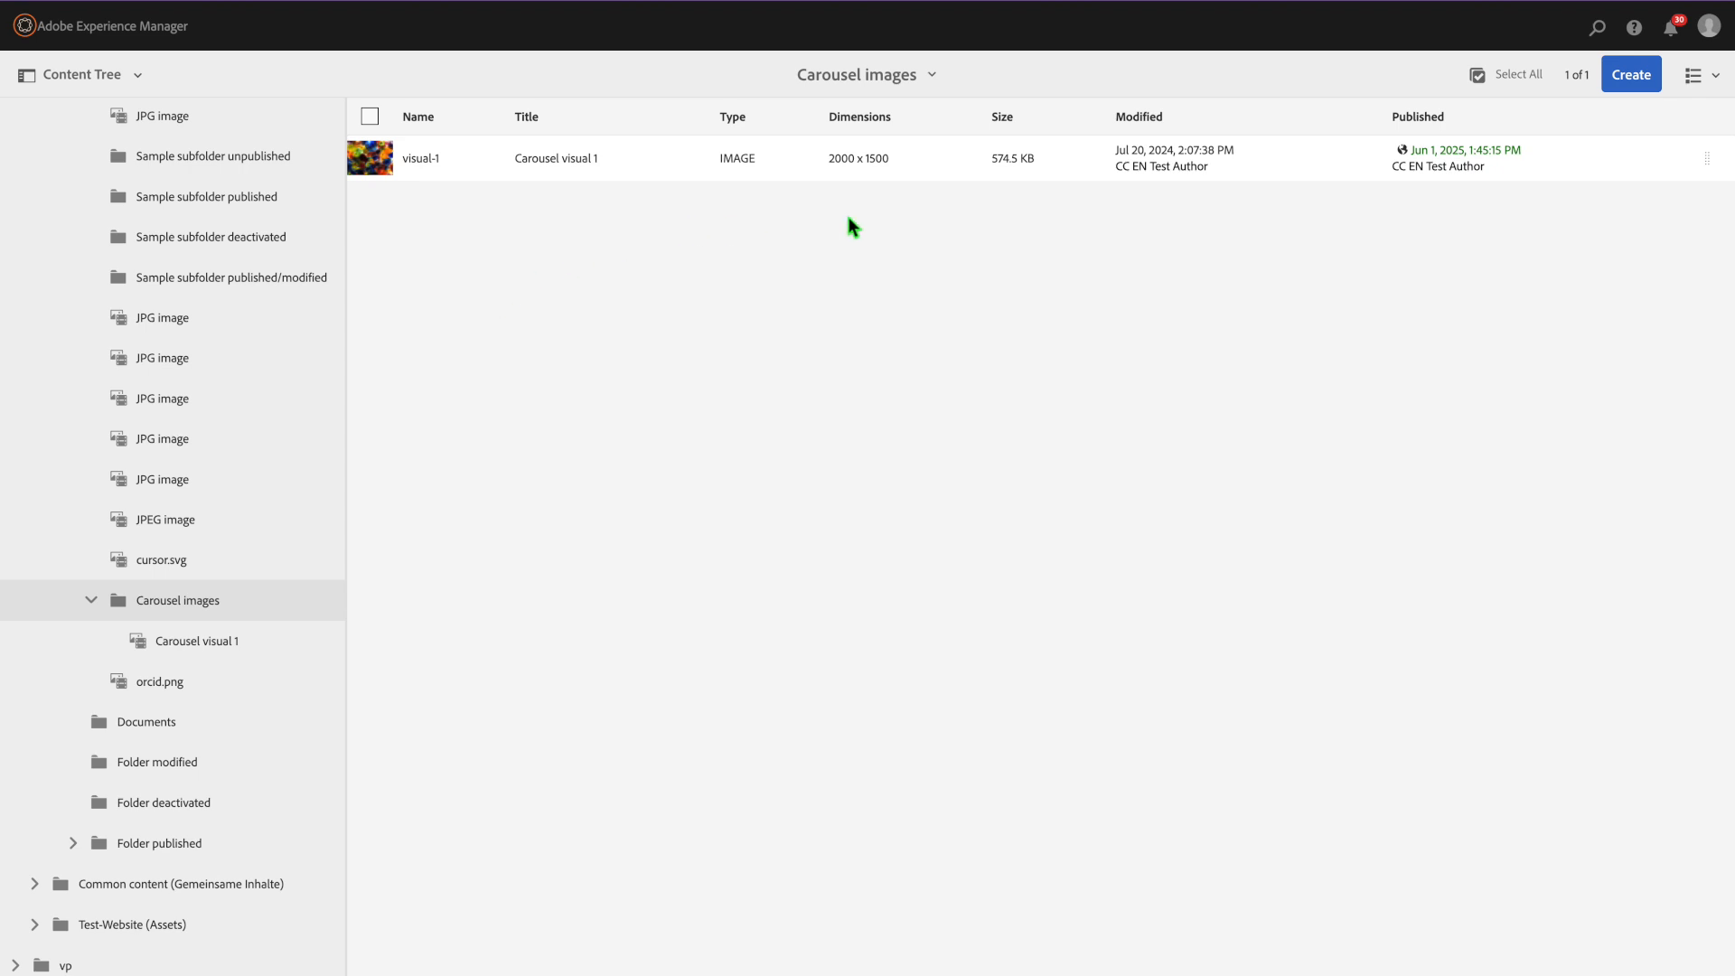
Quick publish the visual-1 image in the Carousel images folder and clear its selection.
left_click(371, 160)
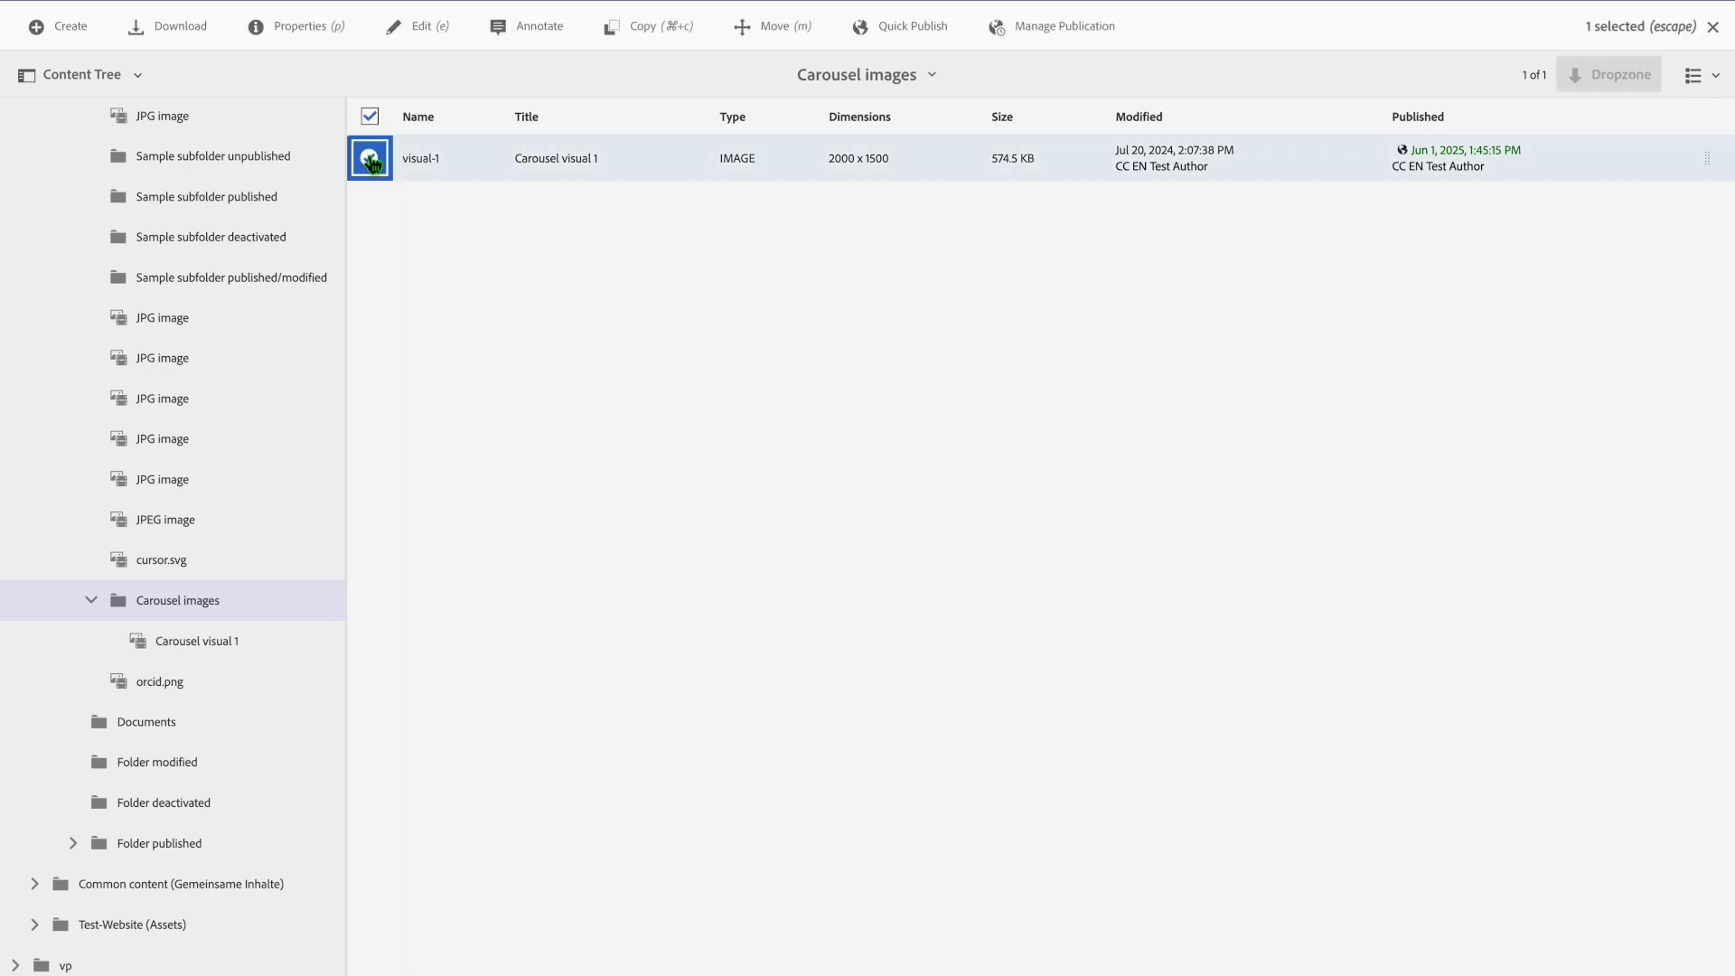
left_click(914, 27)
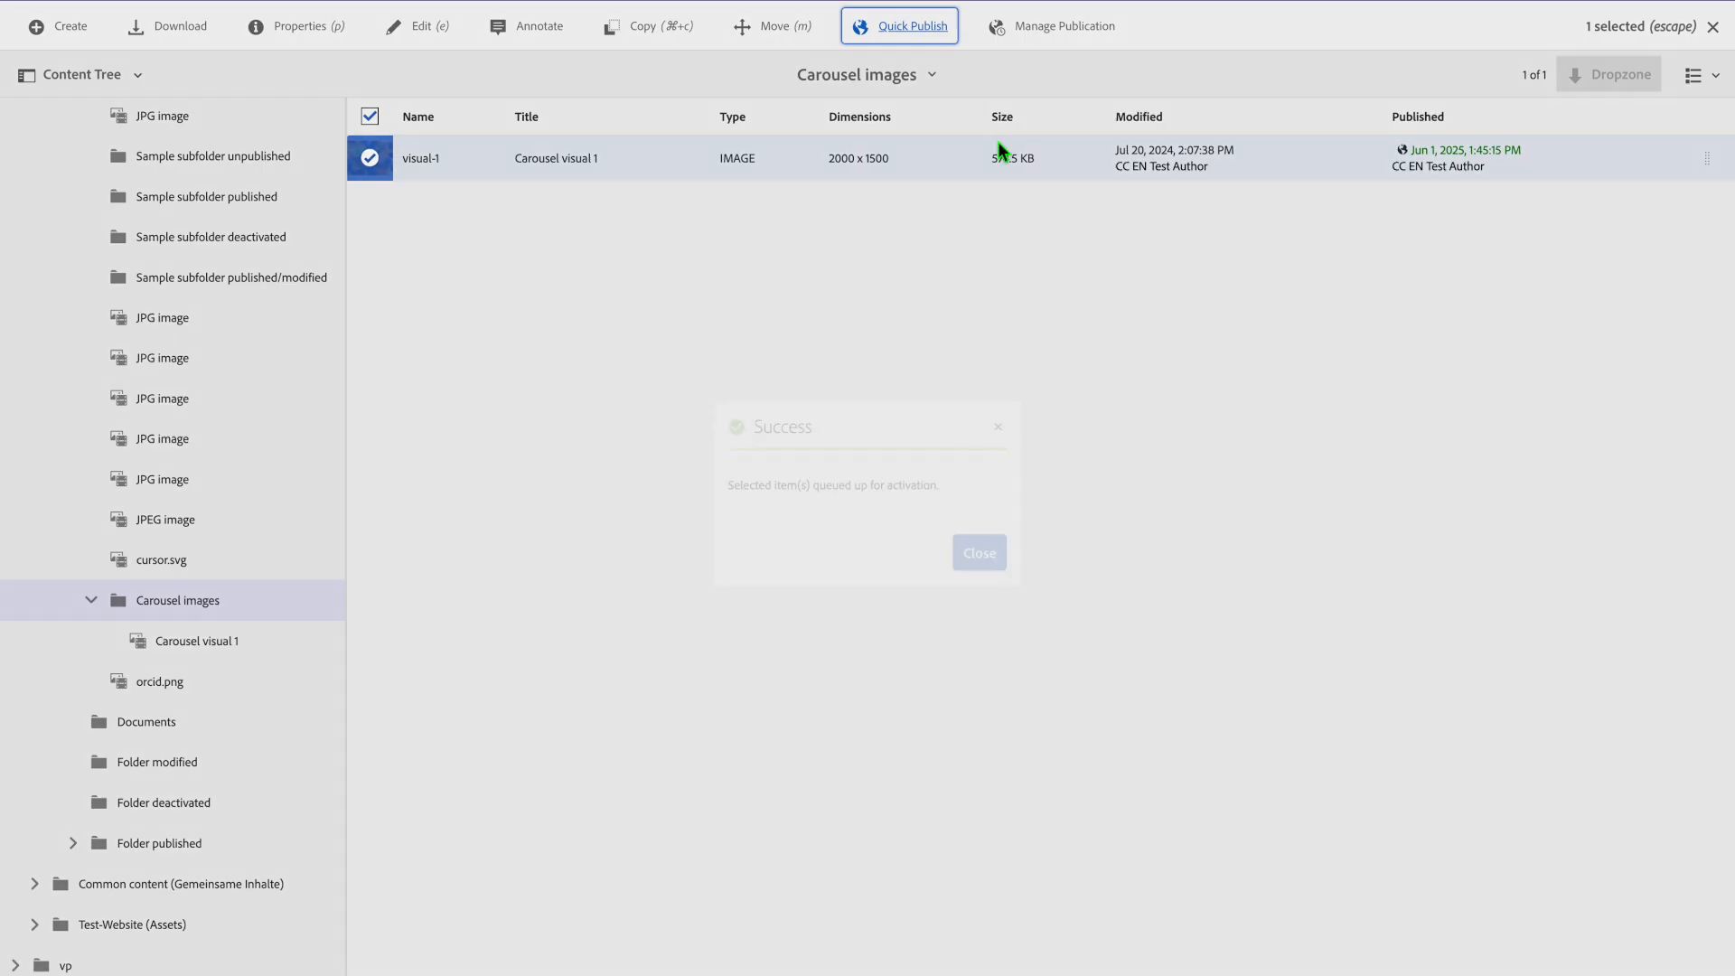
left_click(977, 553)
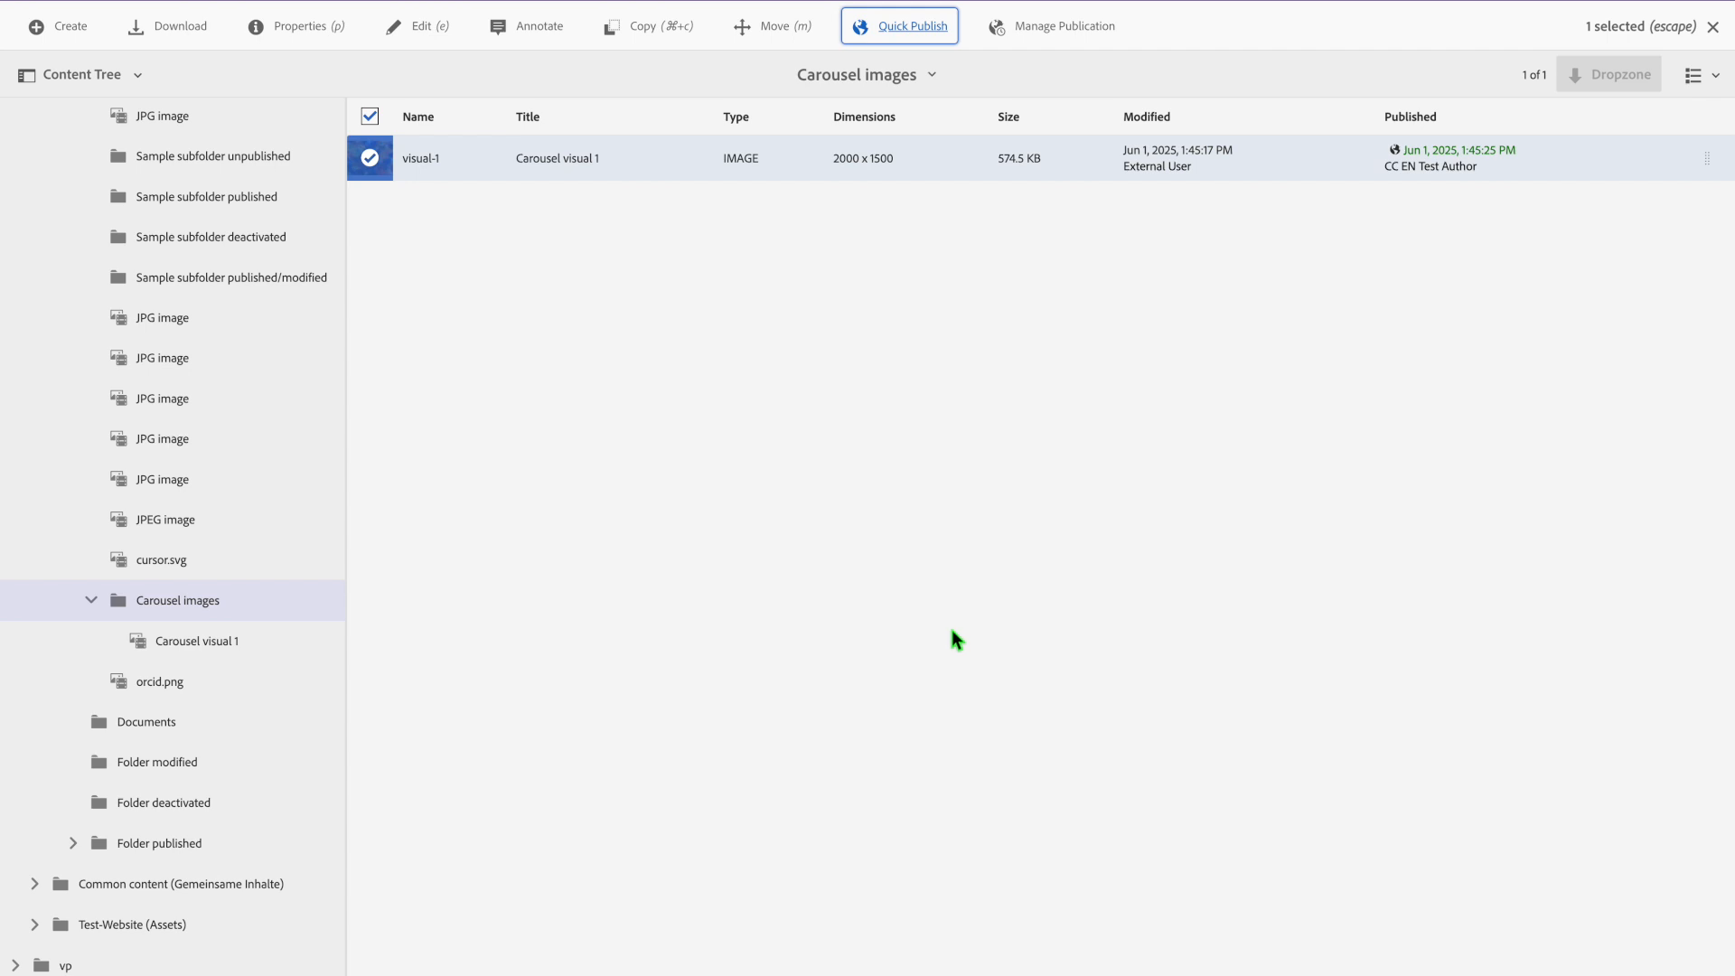
left_click(371, 117)
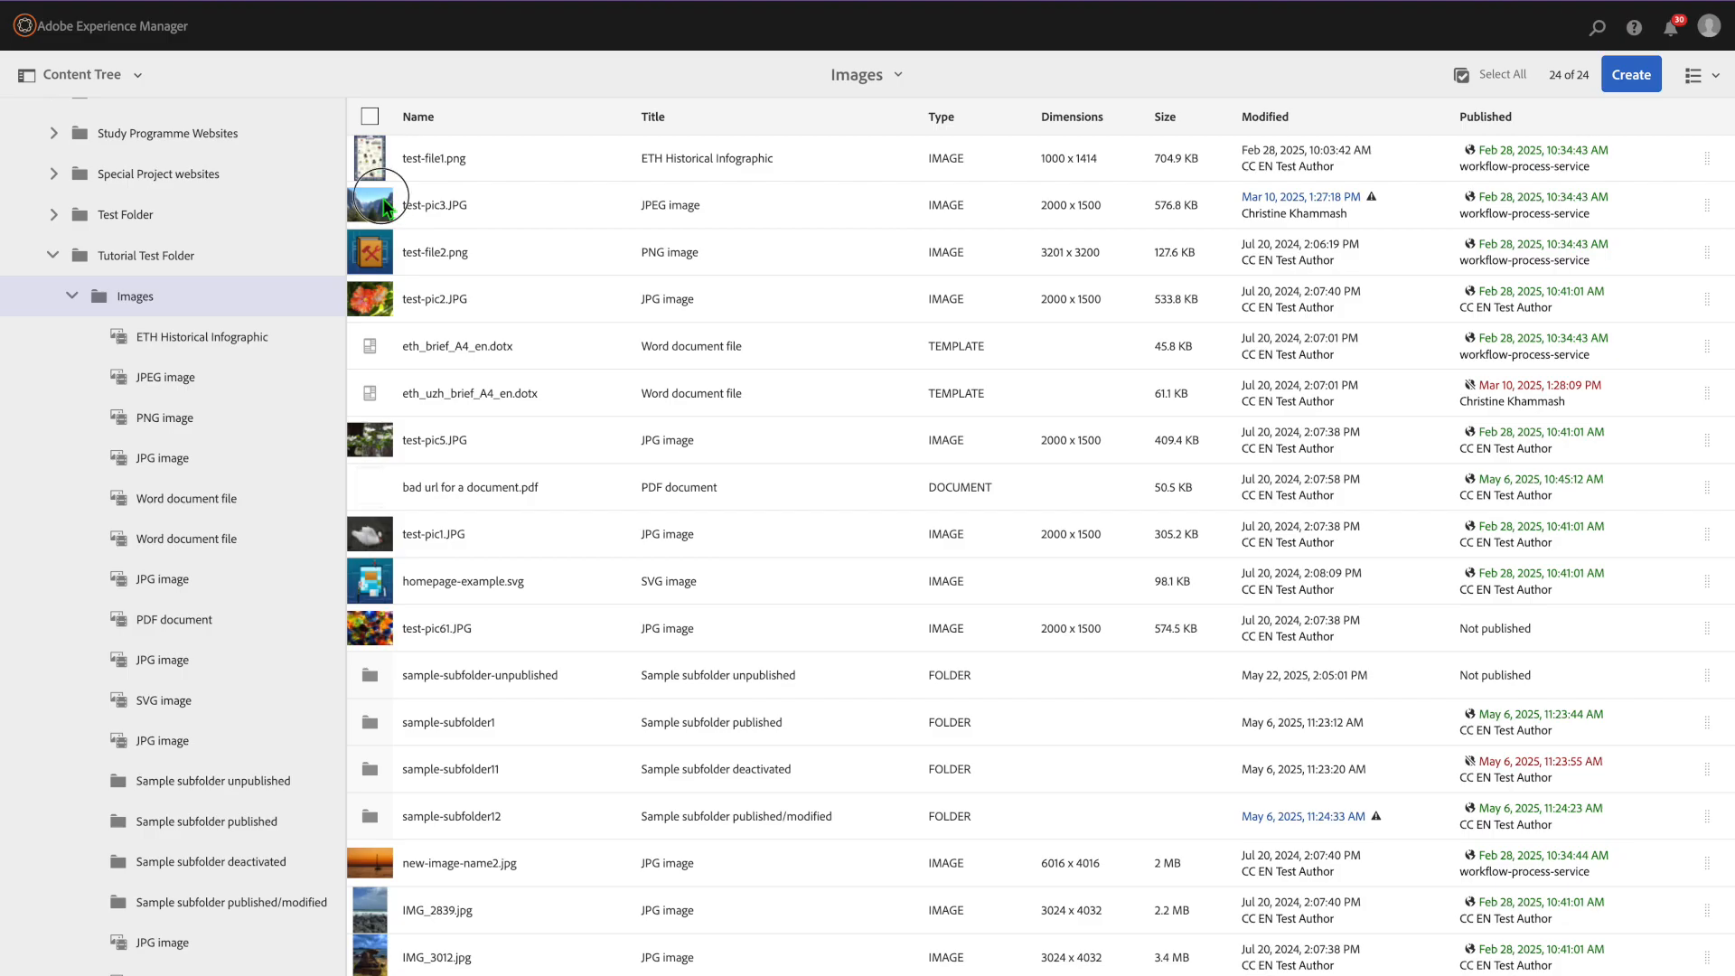
Open test-pic3.JPG from the Images folder in the image editor, examine the editing tools, exit without saving, and reselect the image.
left_click(387, 212)
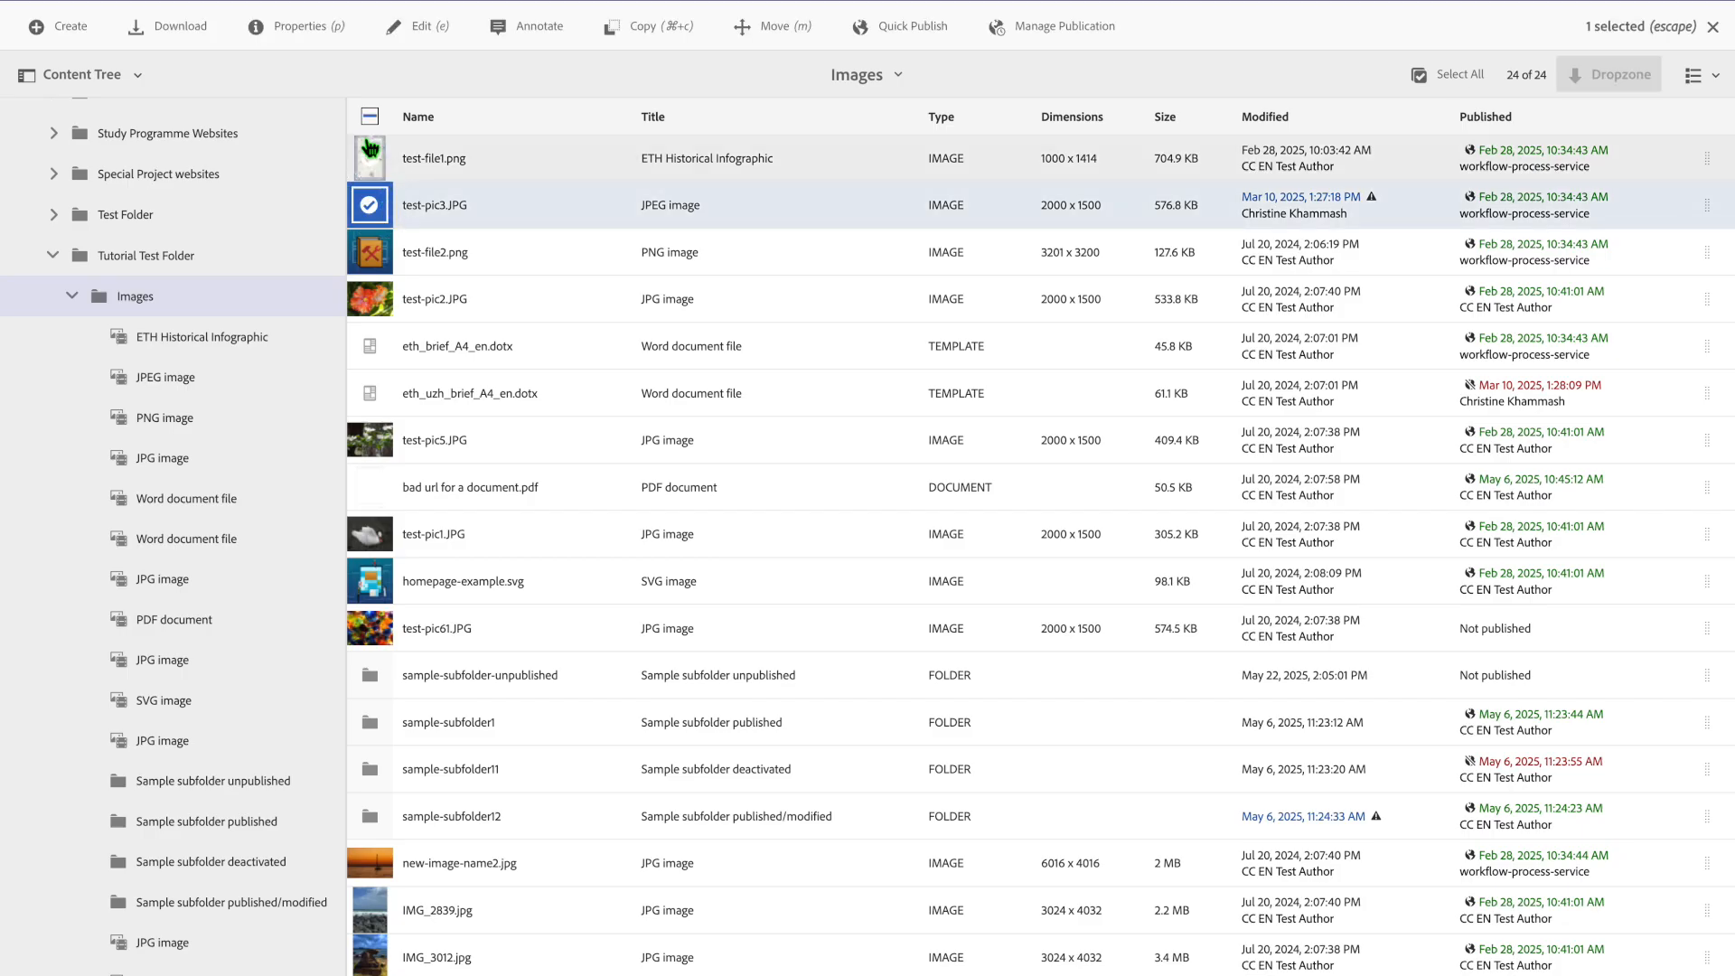
left_click(432, 30)
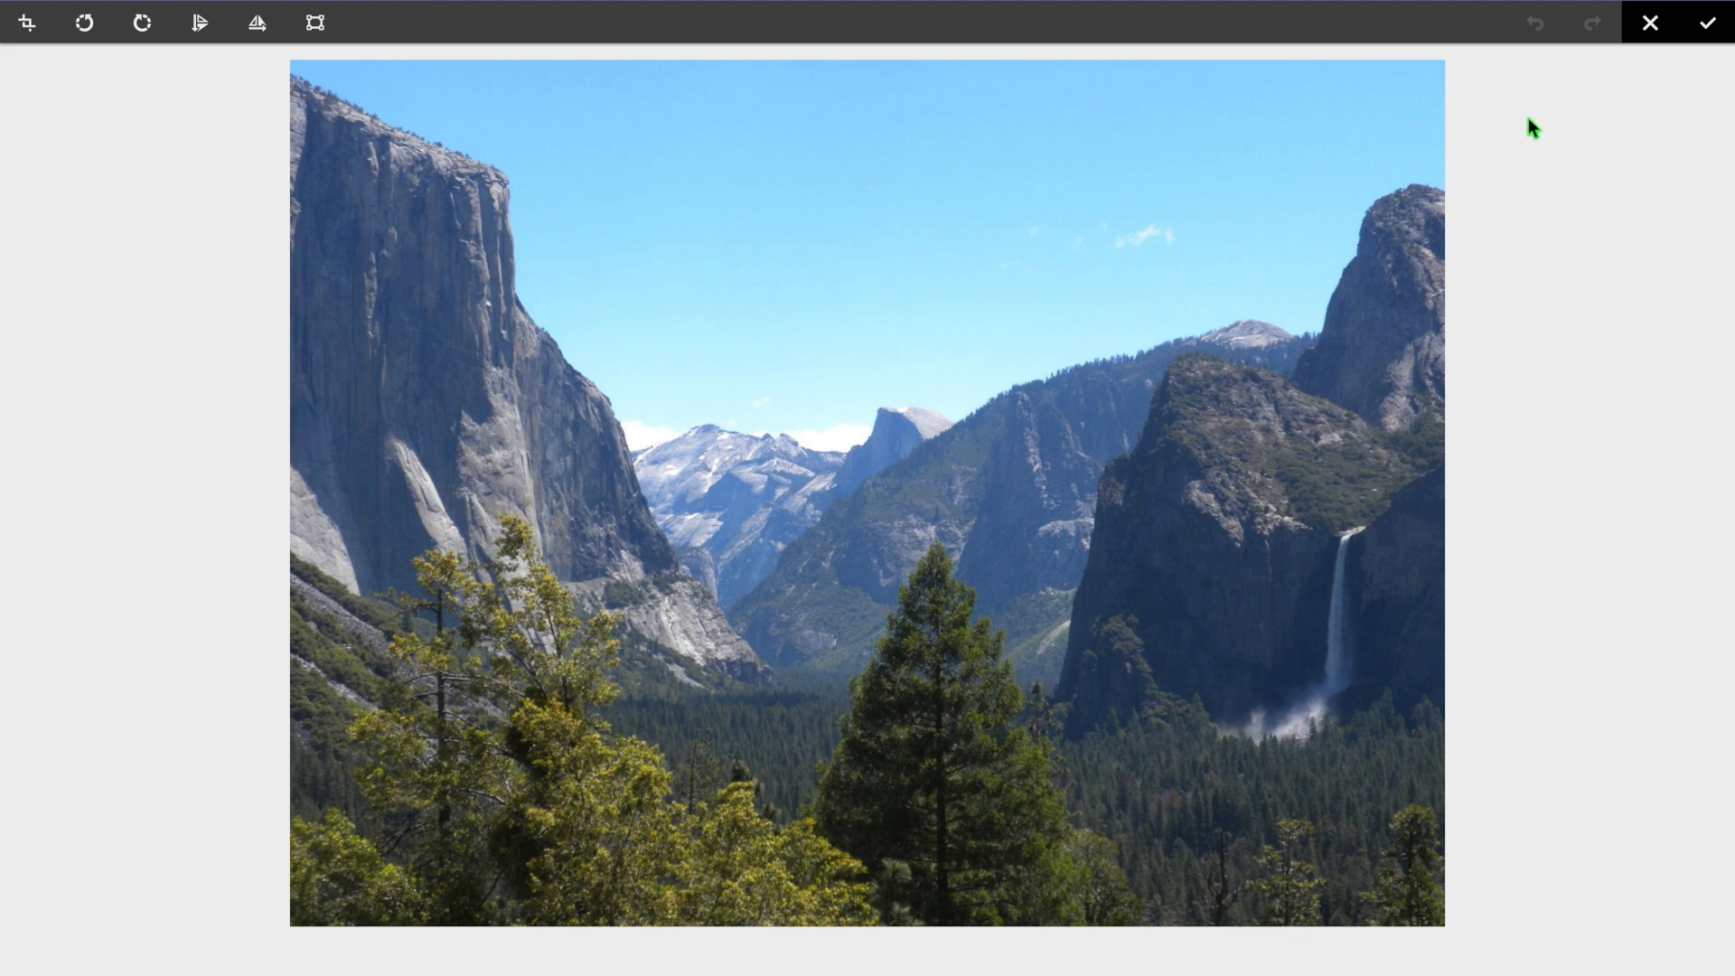
left_click(1653, 30)
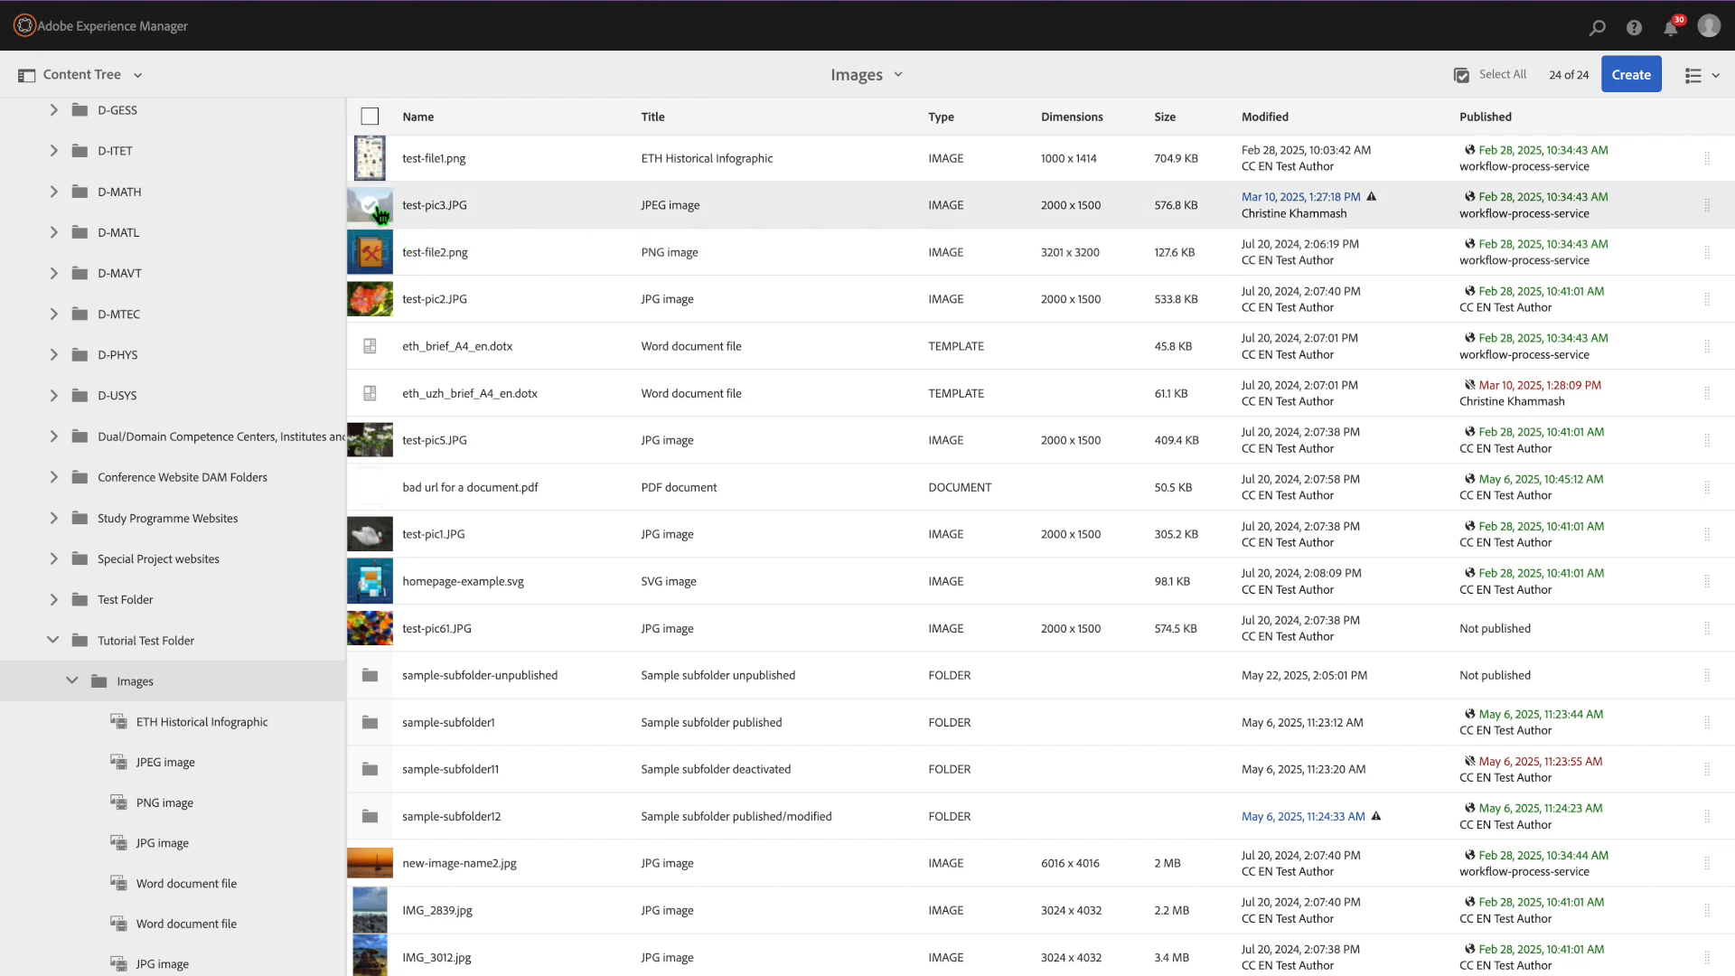
left_click(370, 206)
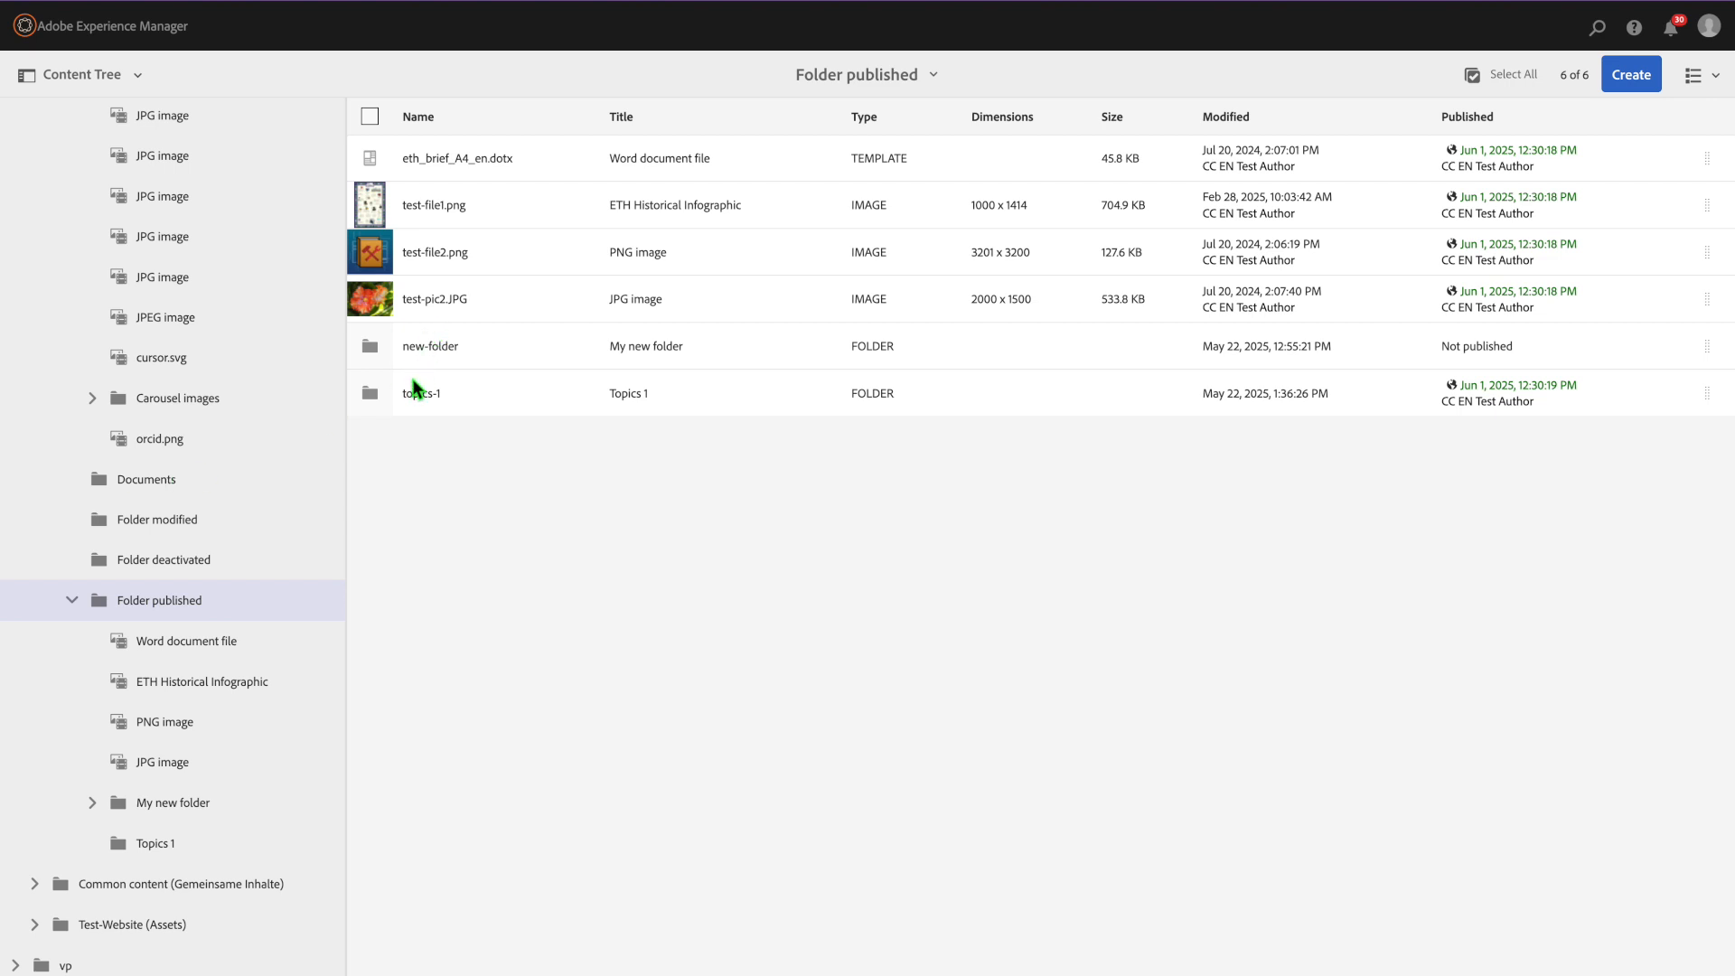
Quick publish the new-folder folder inside Folder published, and open it to check the publication status of its files.
left_click(371, 349)
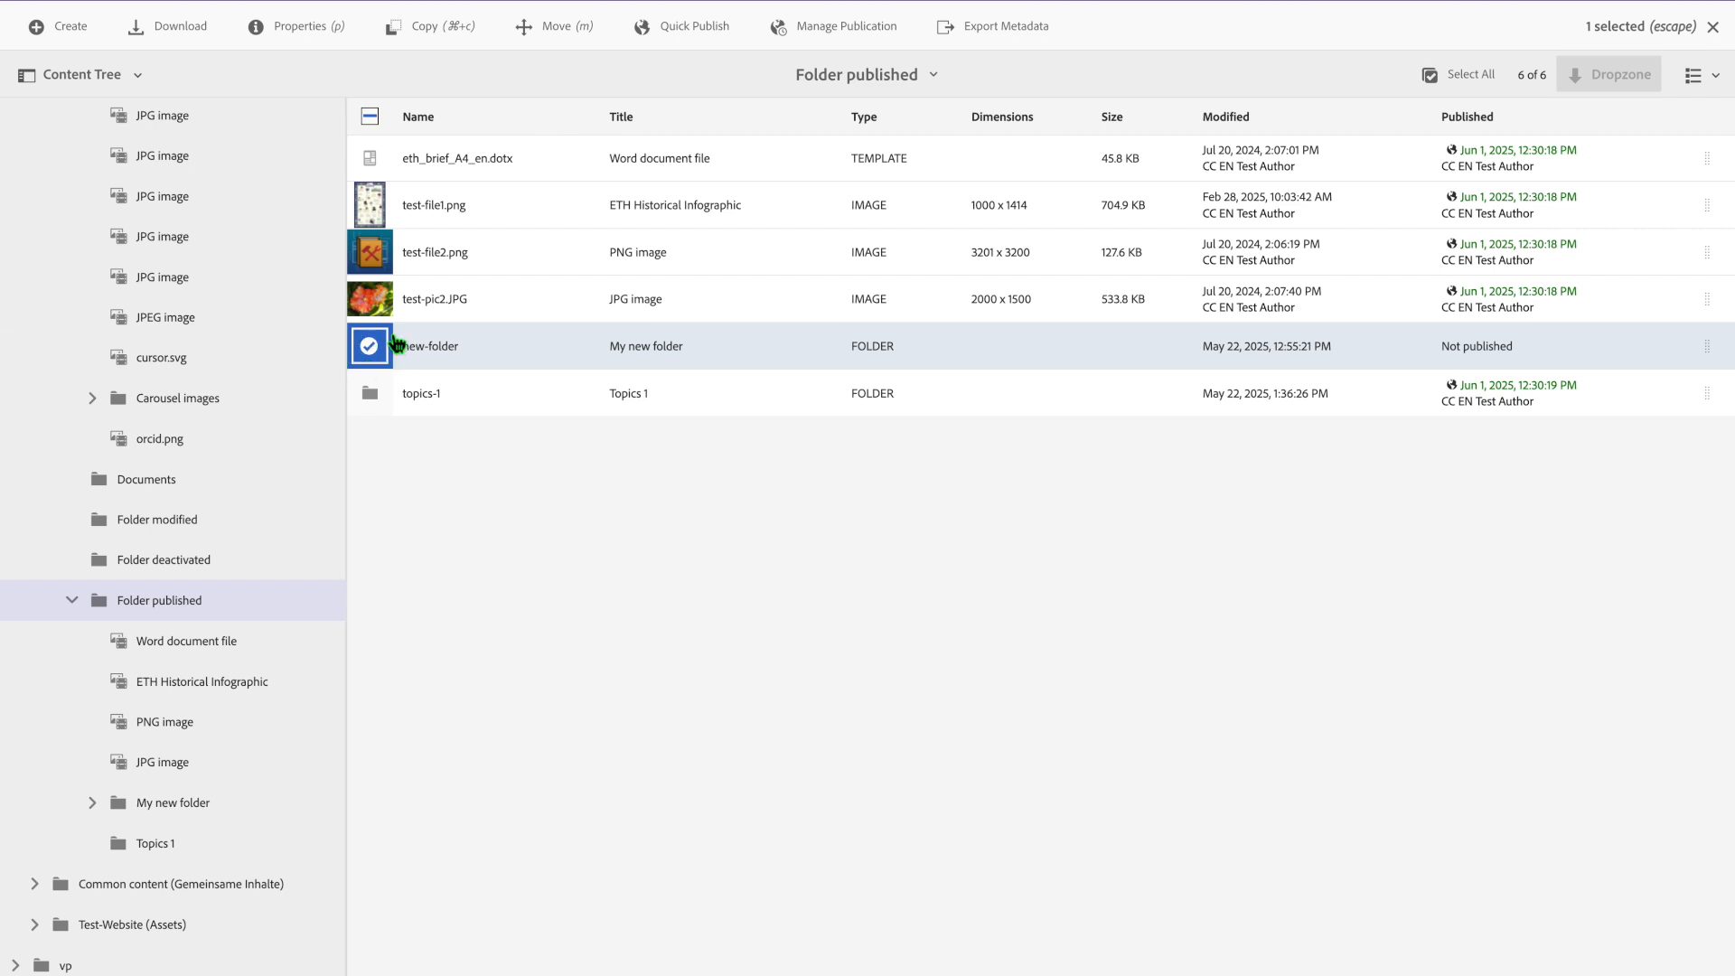
left_click(704, 26)
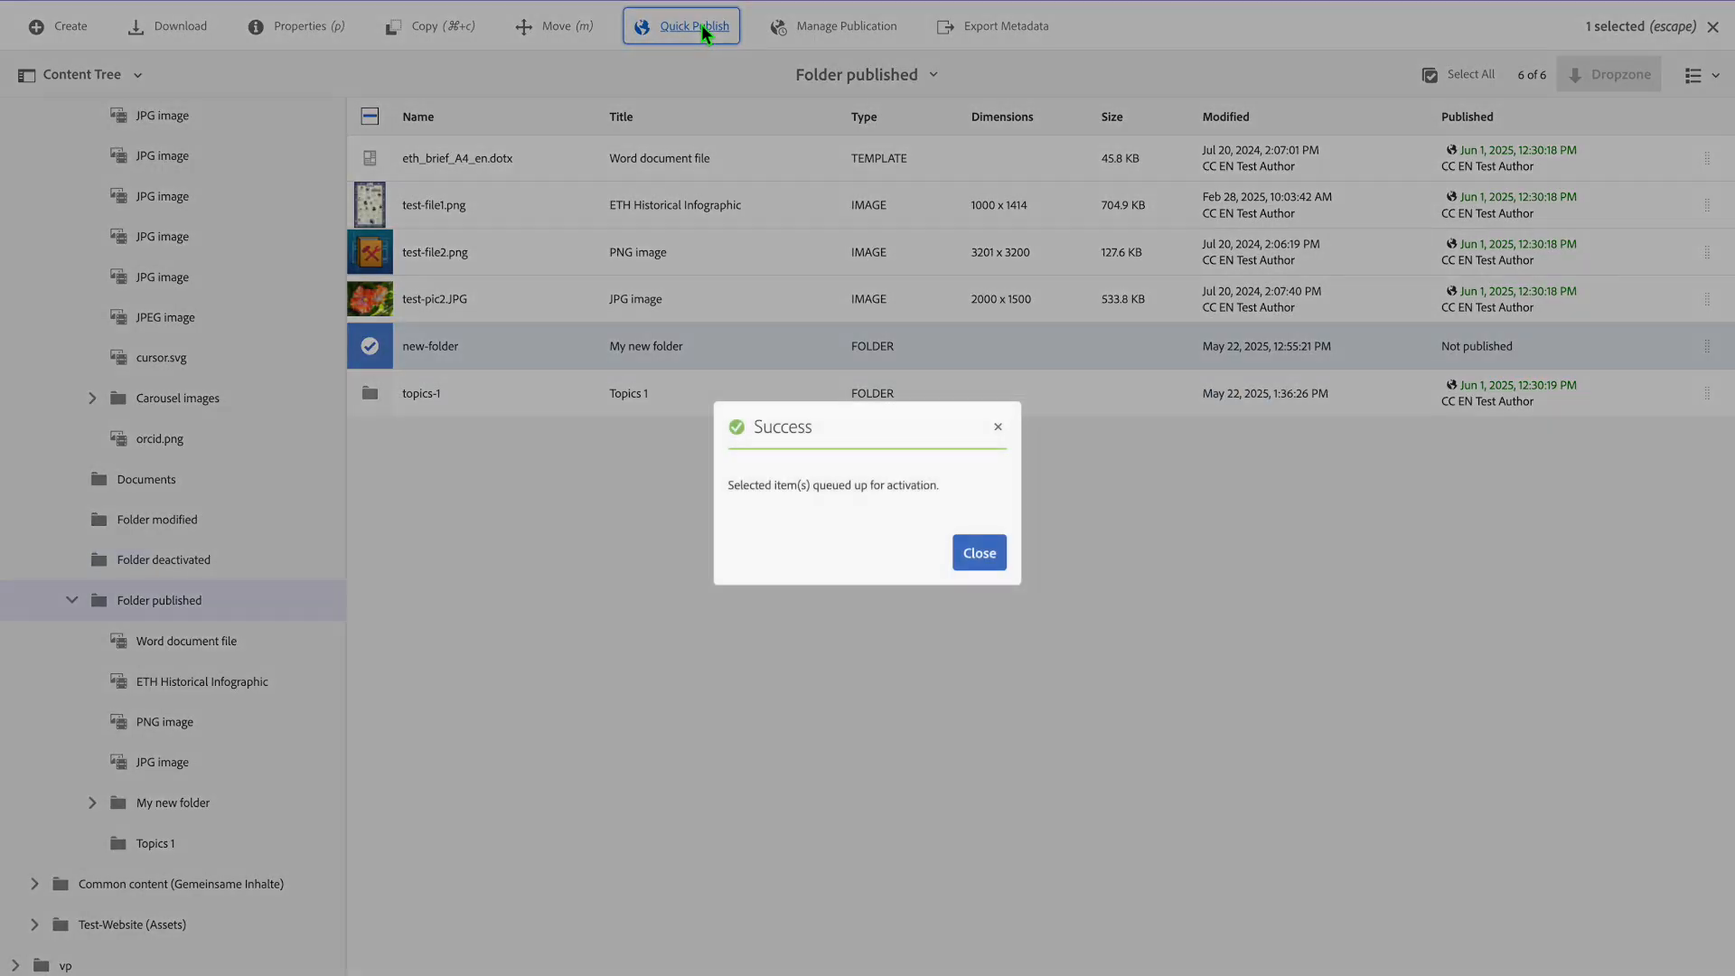
left_click(972, 553)
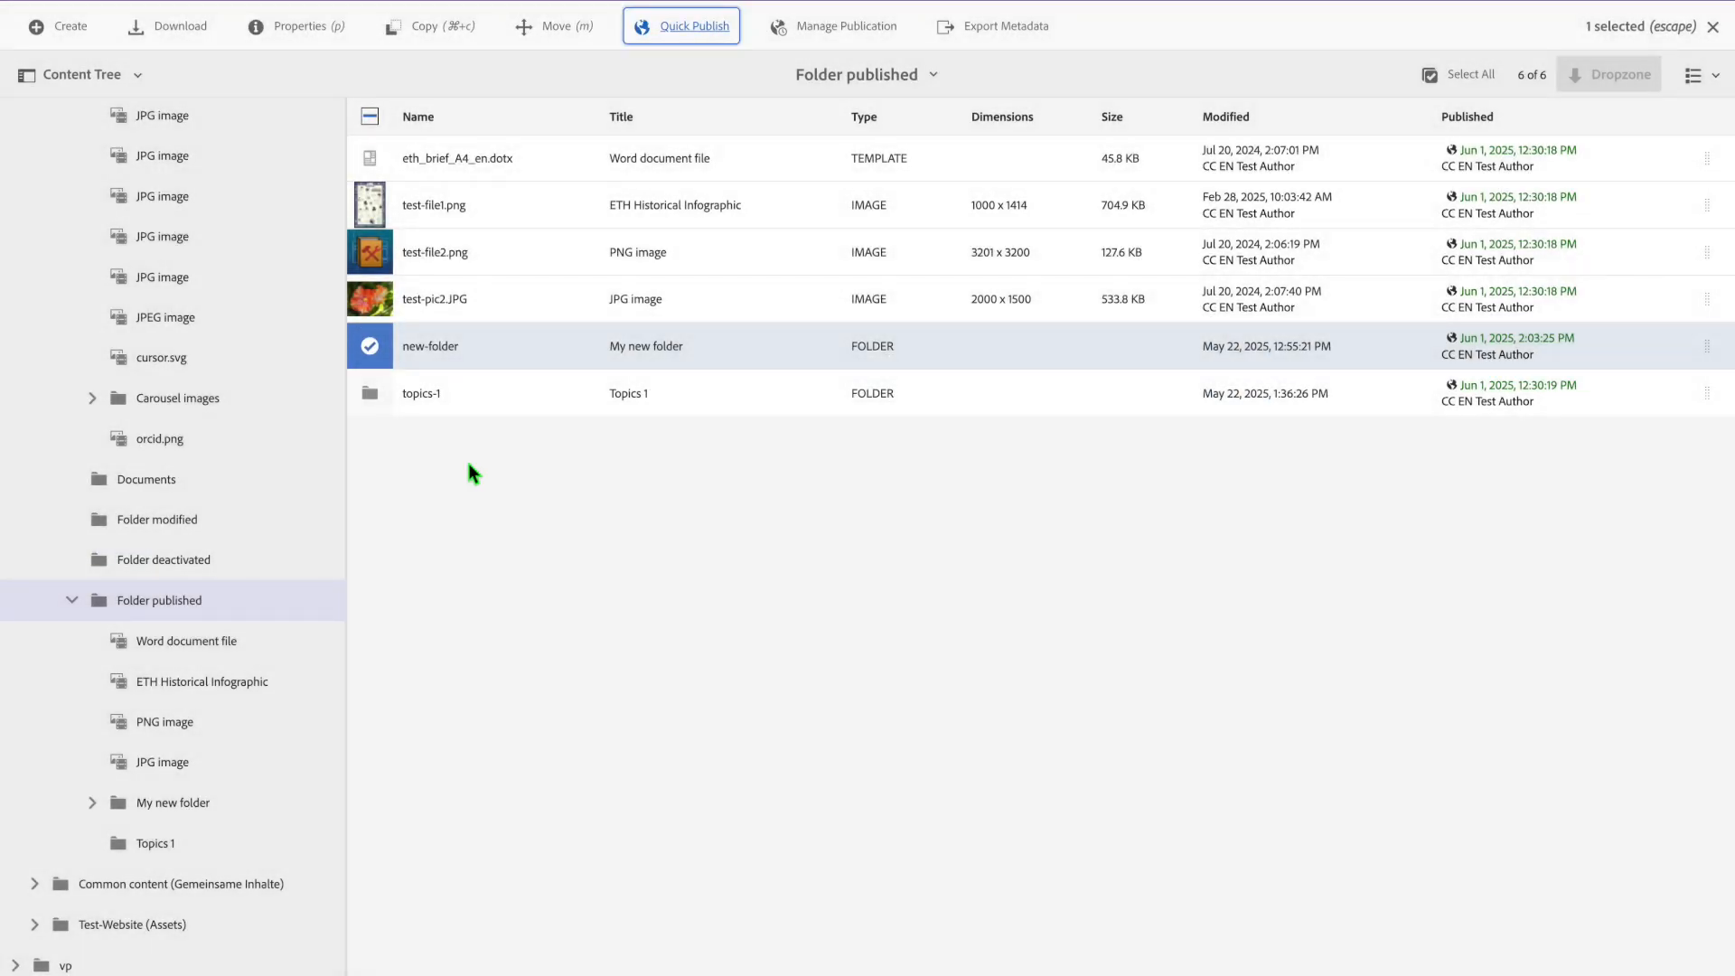
left_click(197, 803)
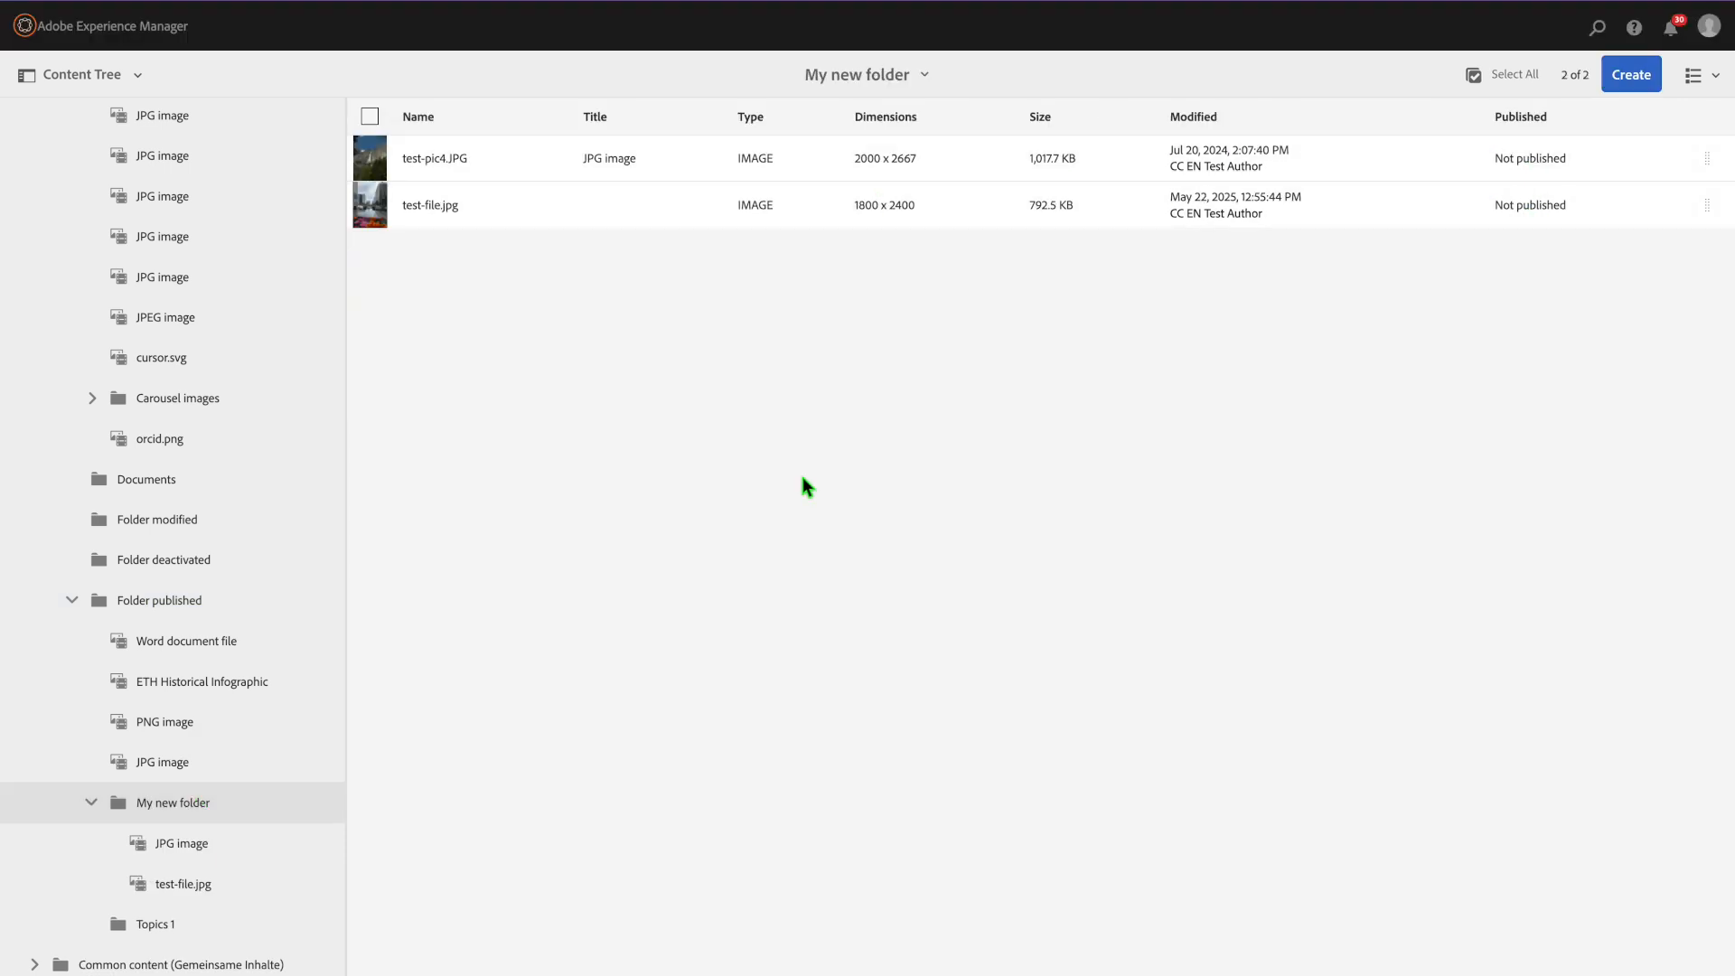
Return to Folder published, open publication management for new-folder, and choose the Unpublish action.
left_click(213, 615)
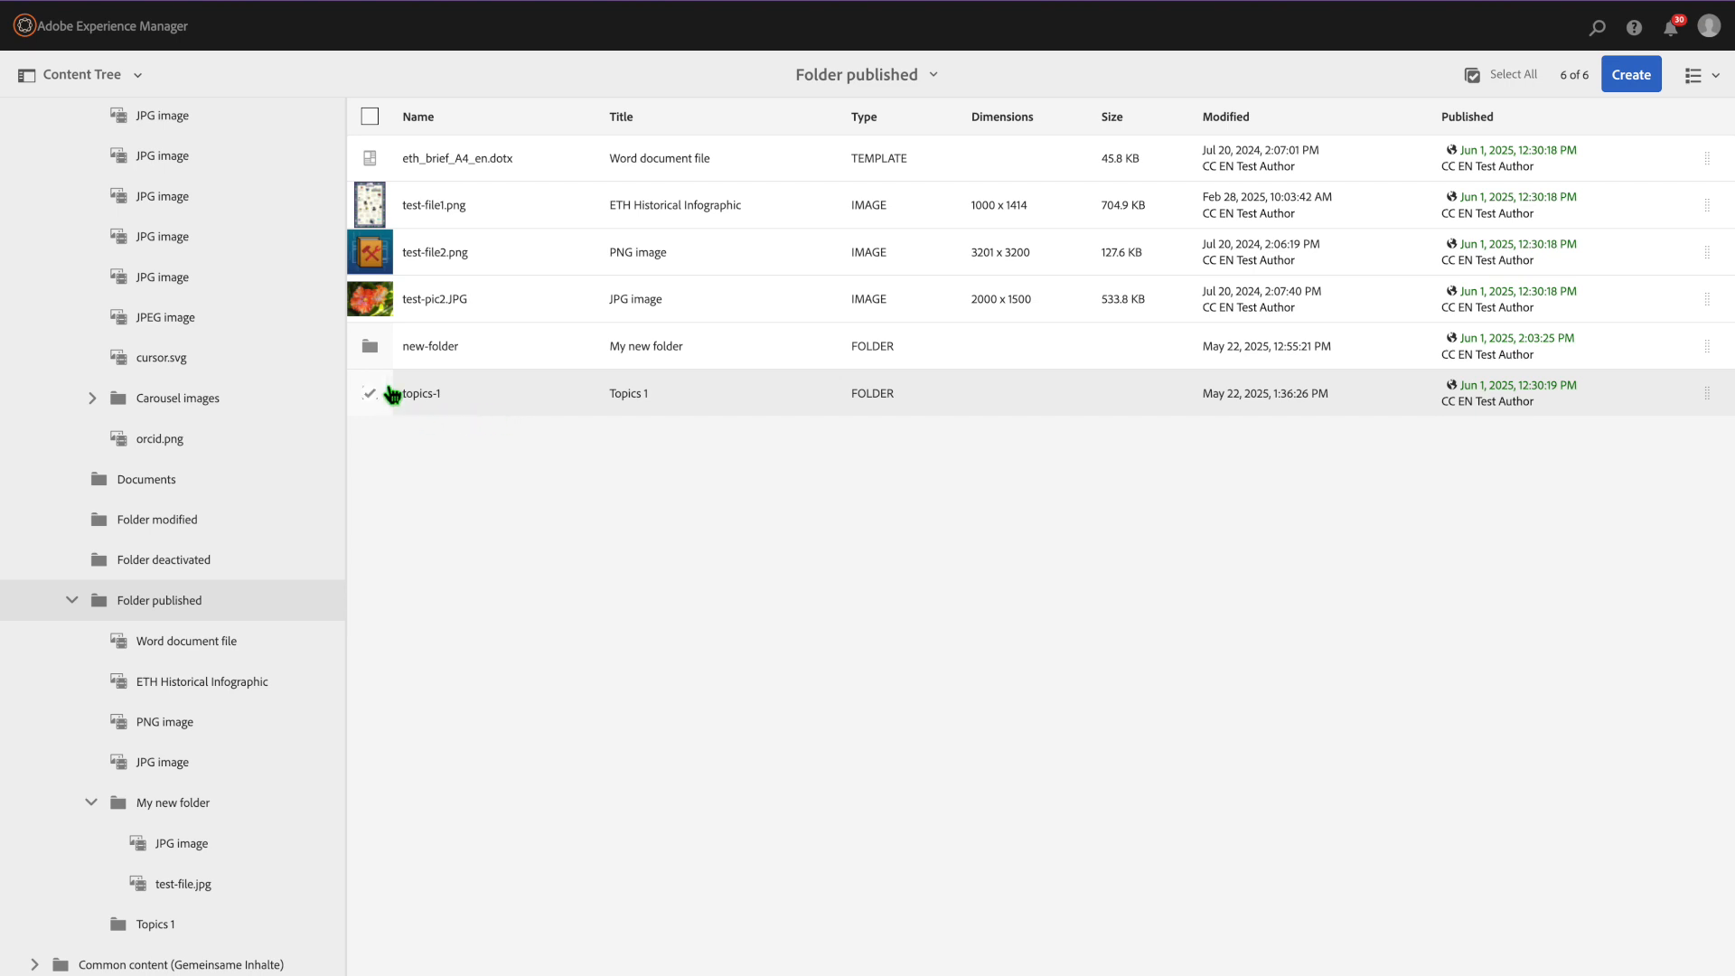
left_click(371, 346)
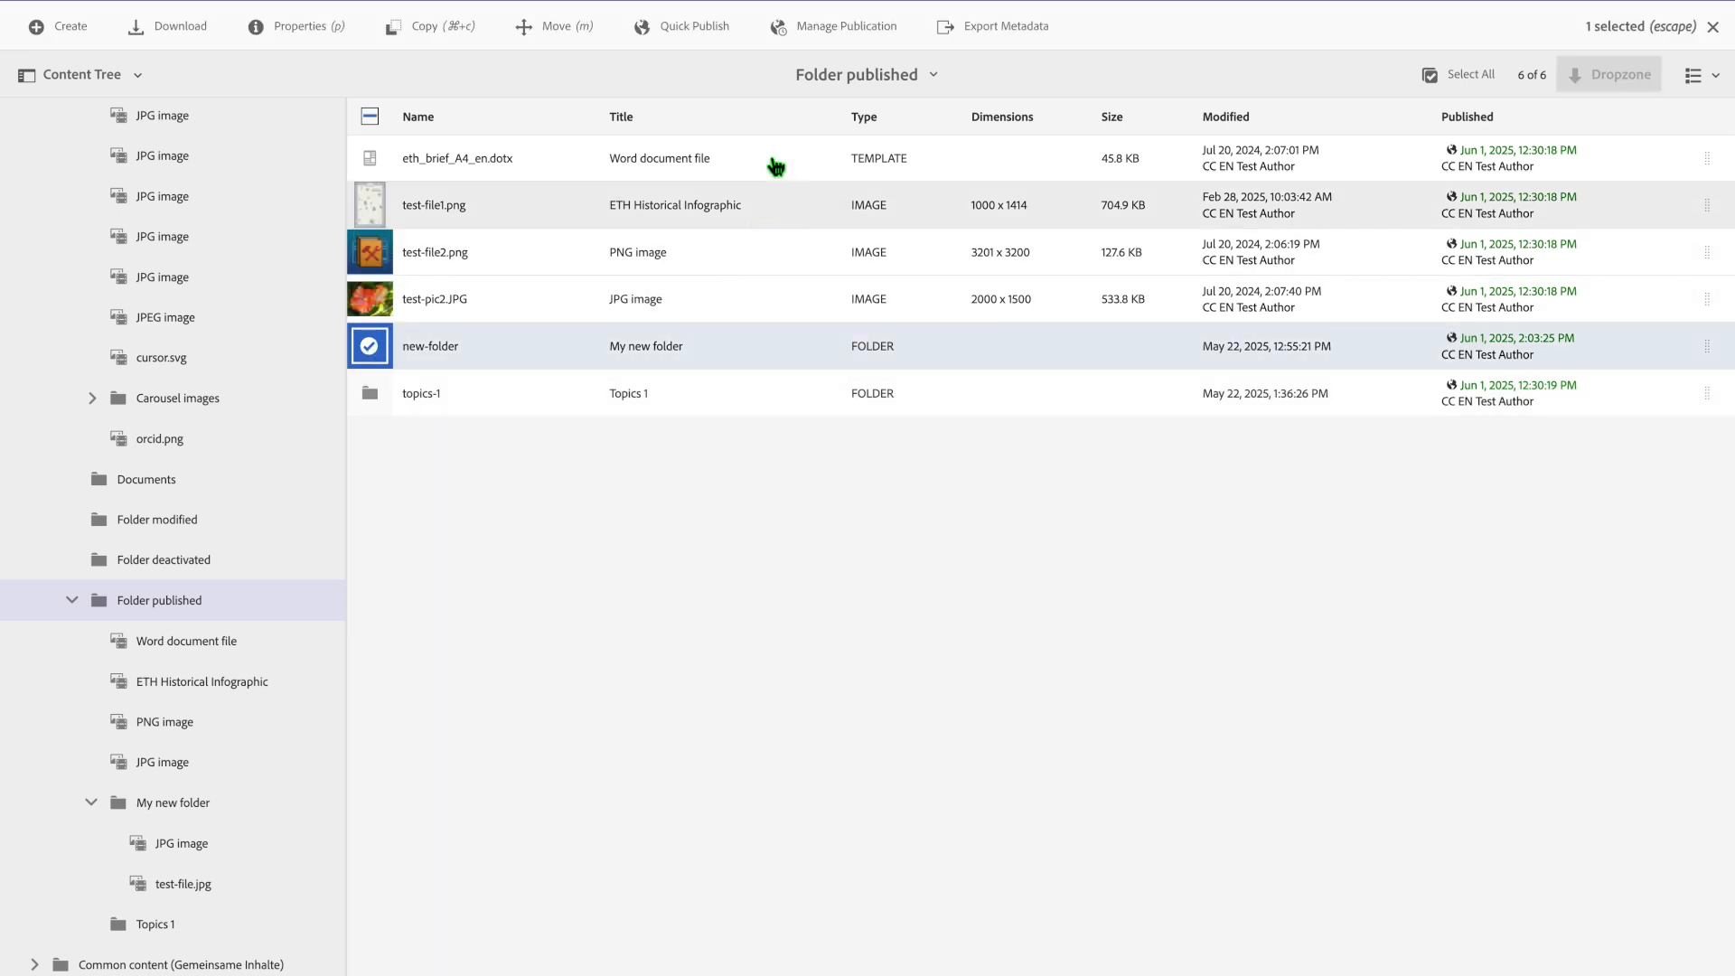
left_click(841, 33)
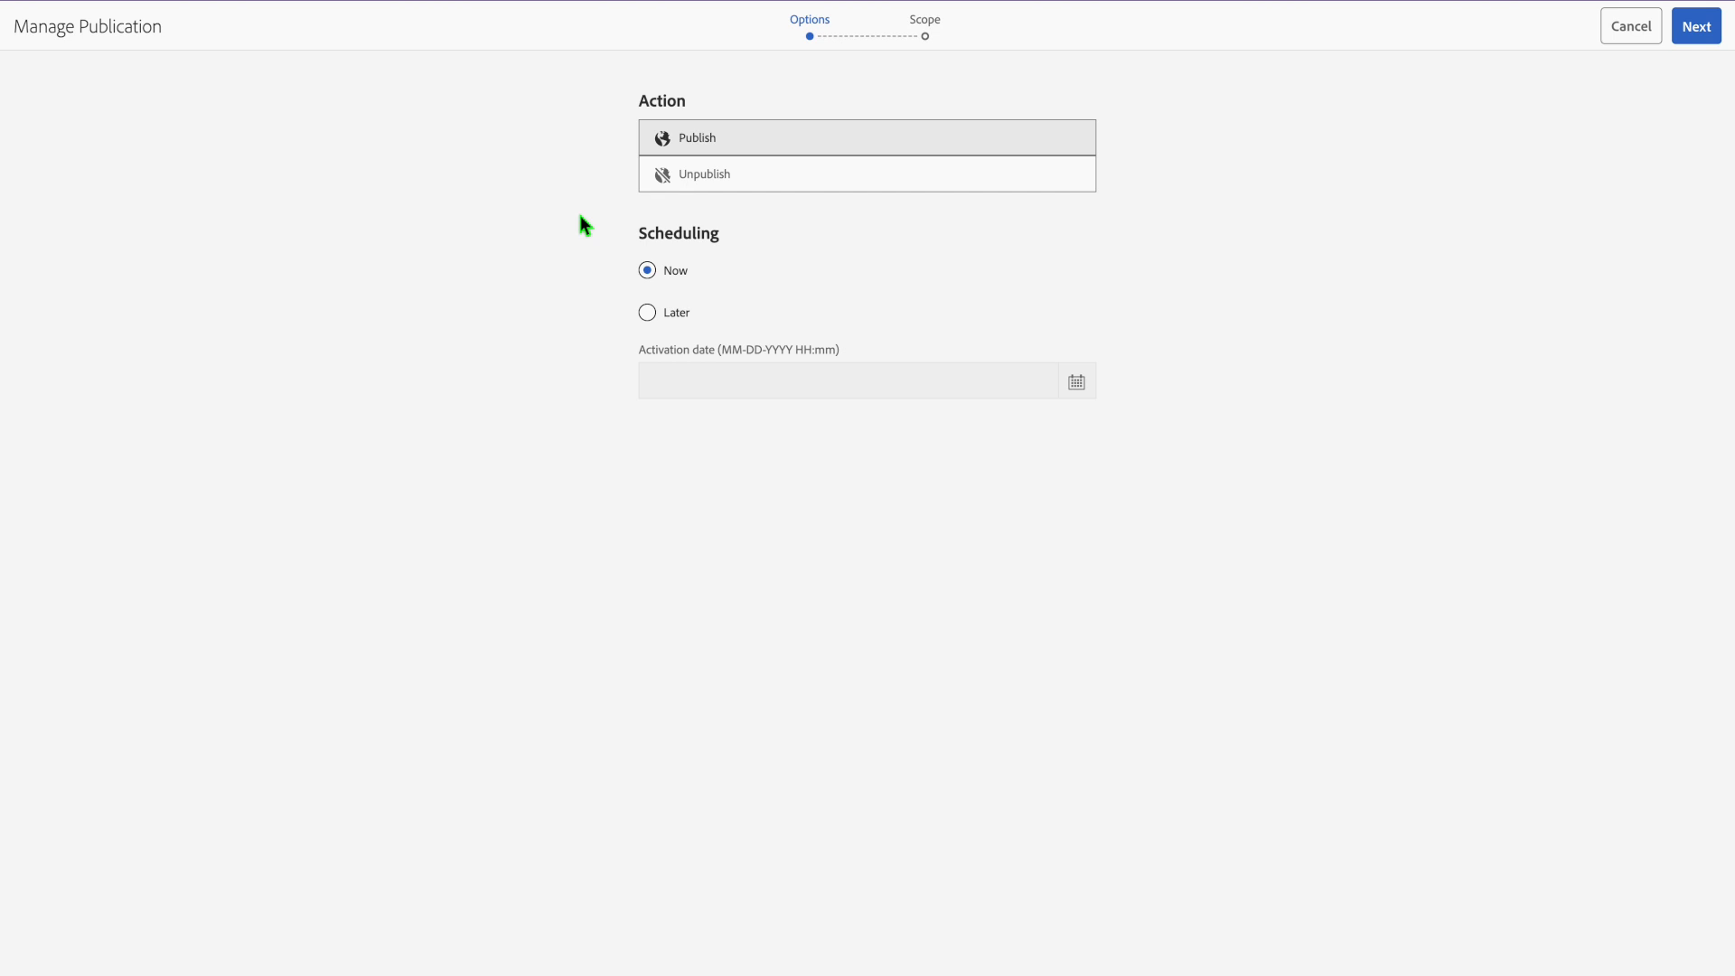
left_click(762, 177)
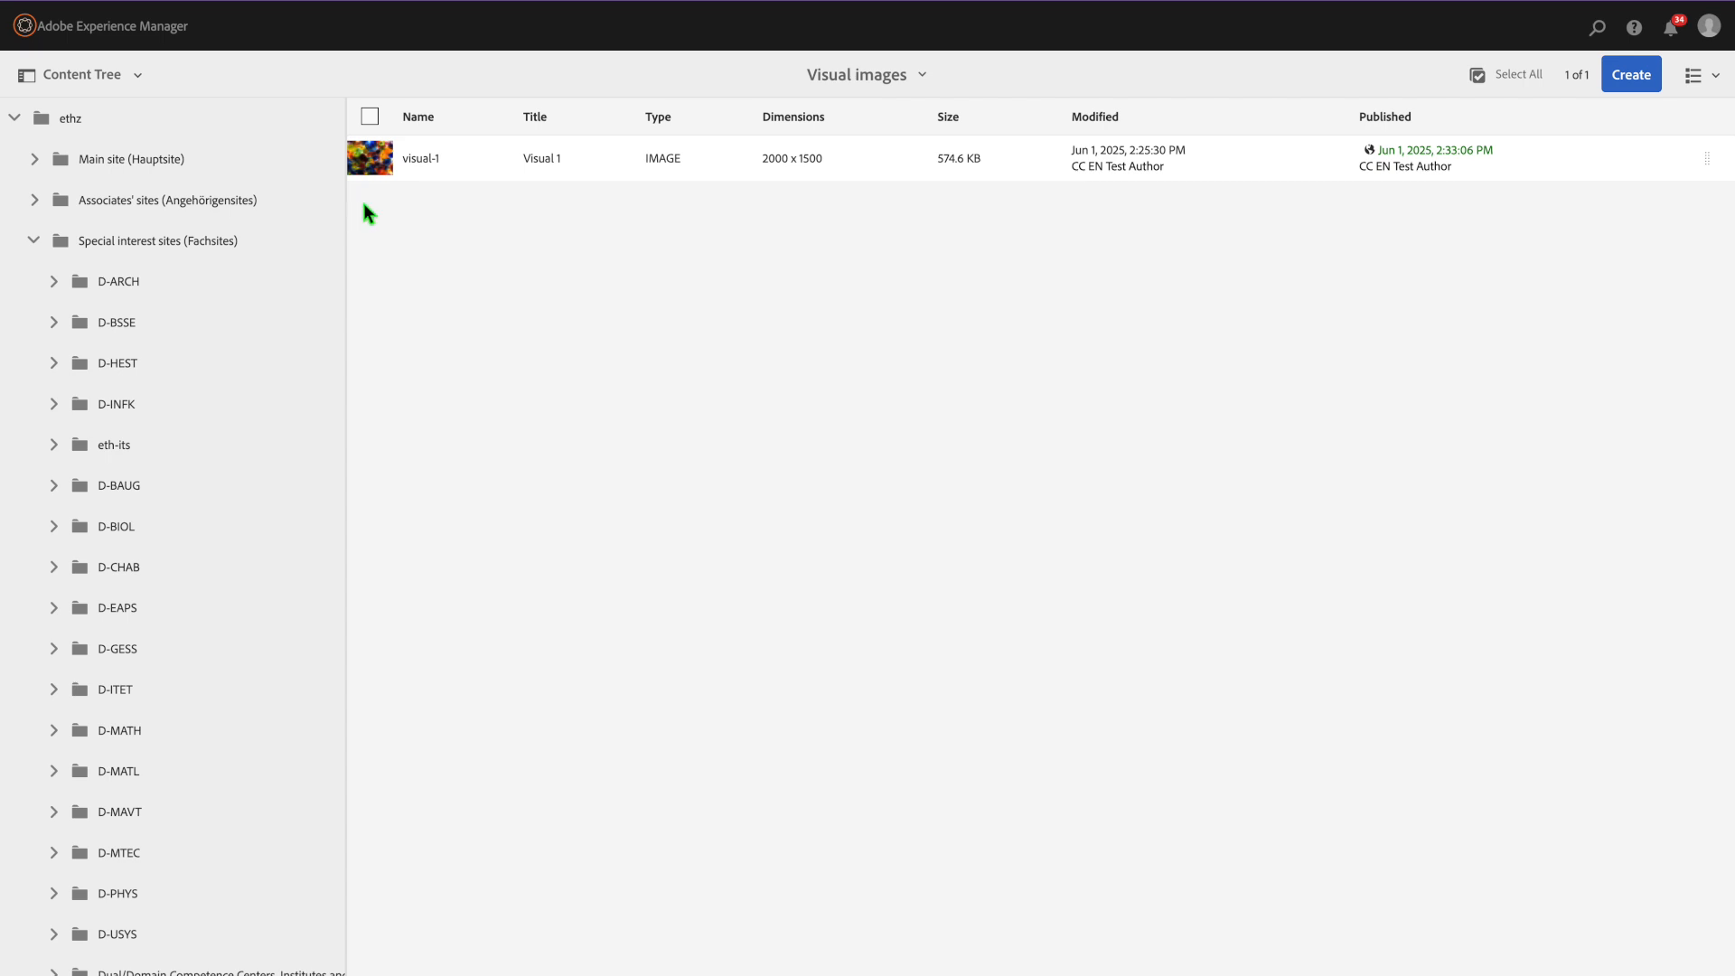
Look up the site references of the visual-1 image in Visual images and go to the referencing page The Group.
left_click(372, 160)
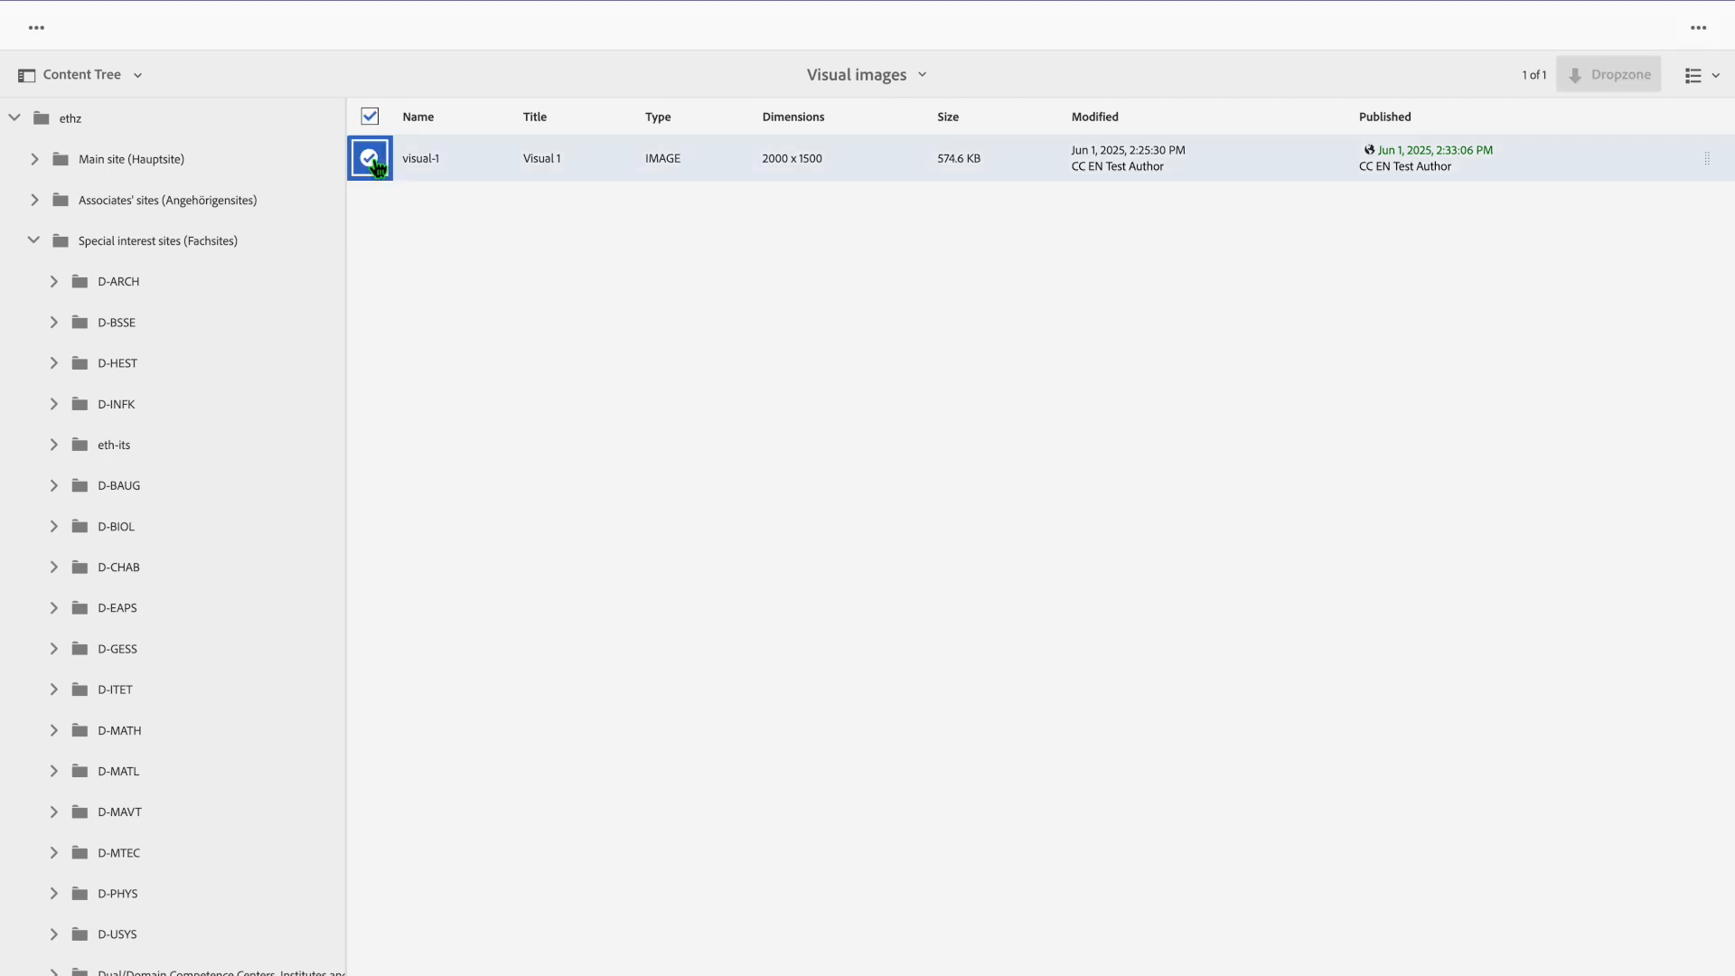
left_click(140, 87)
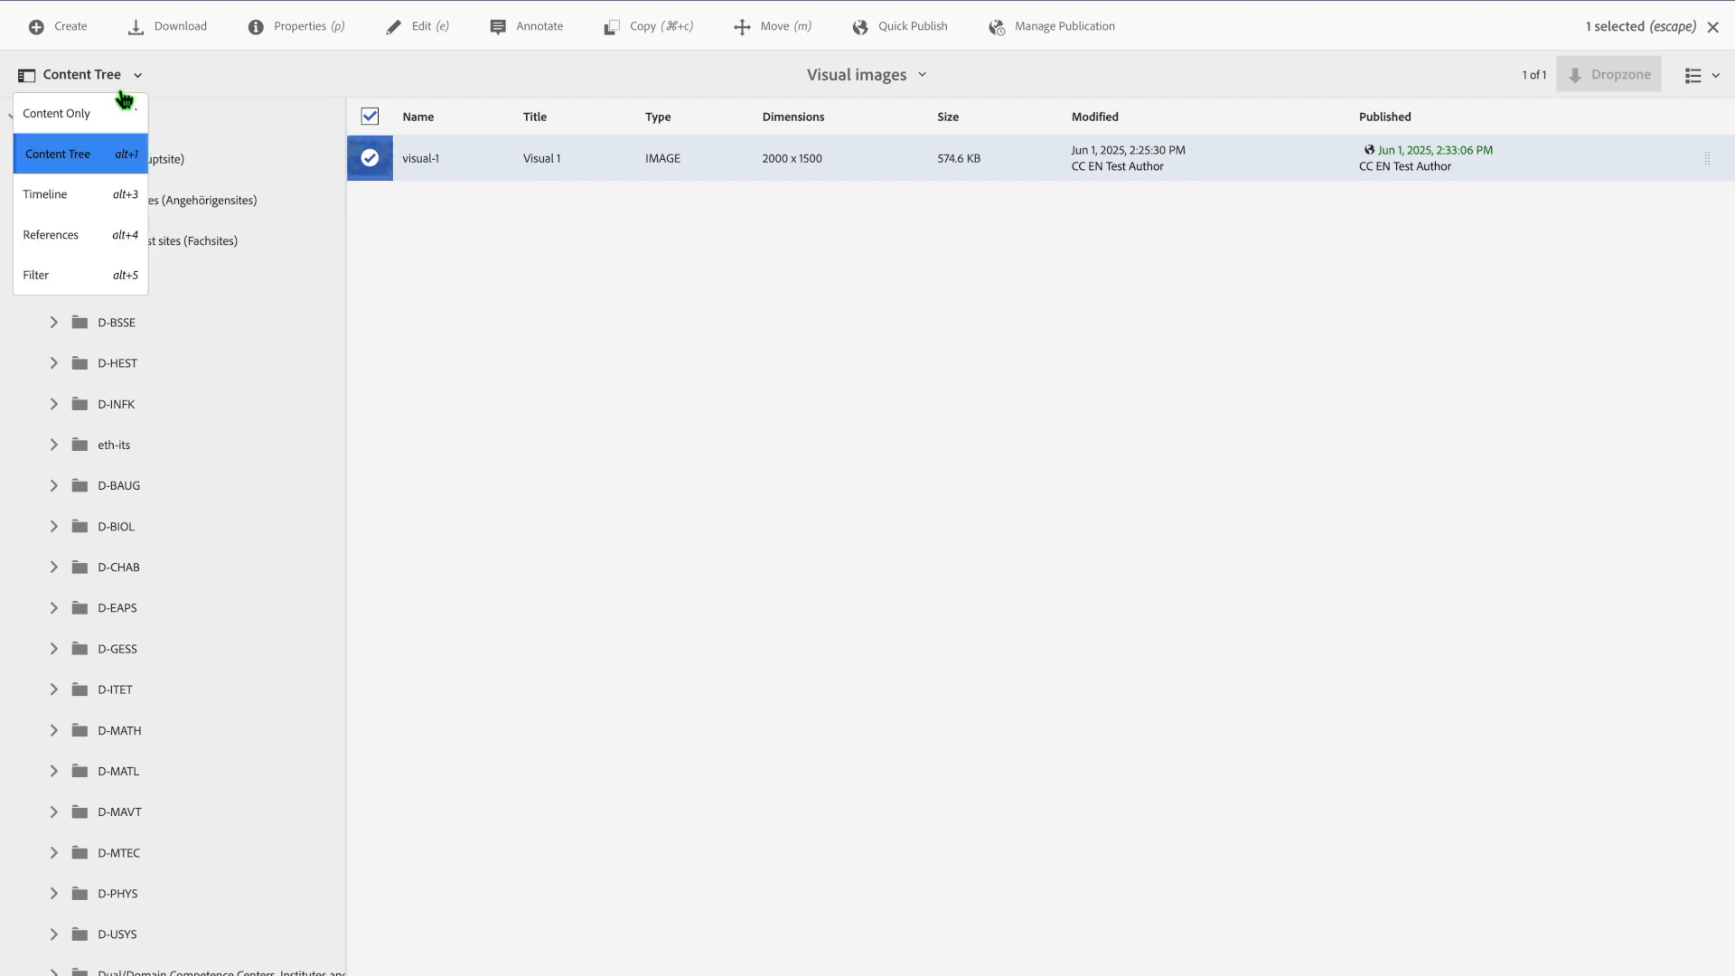
left_click(67, 238)
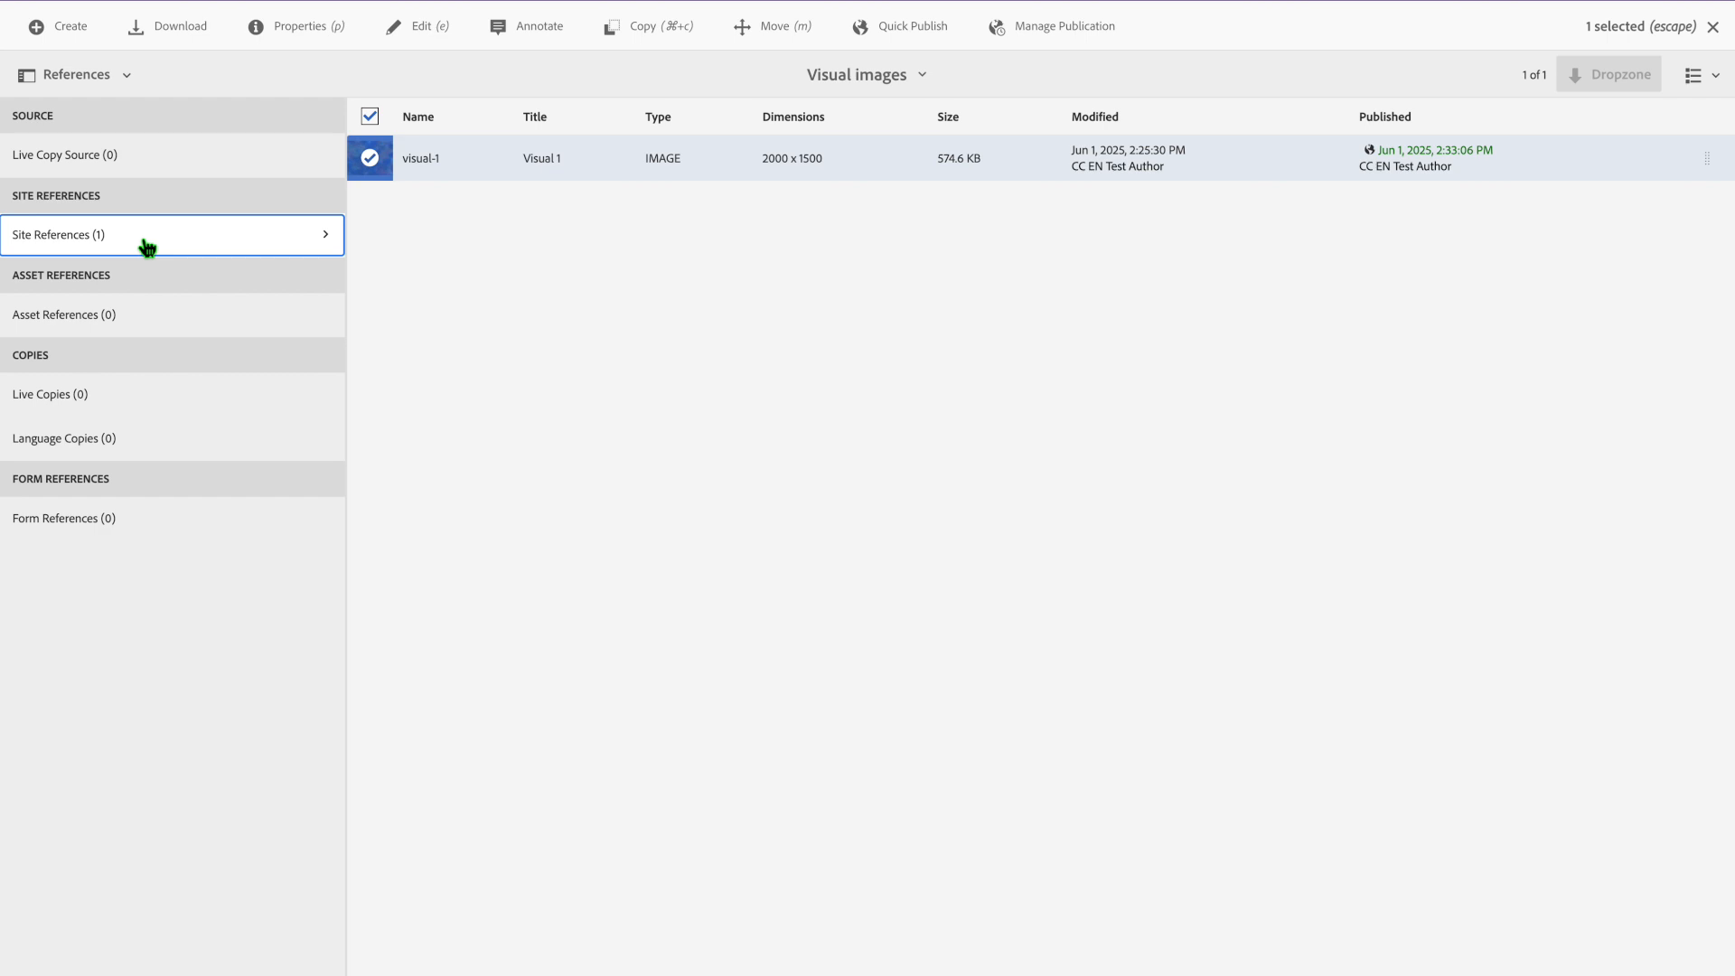
left_click(308, 239)
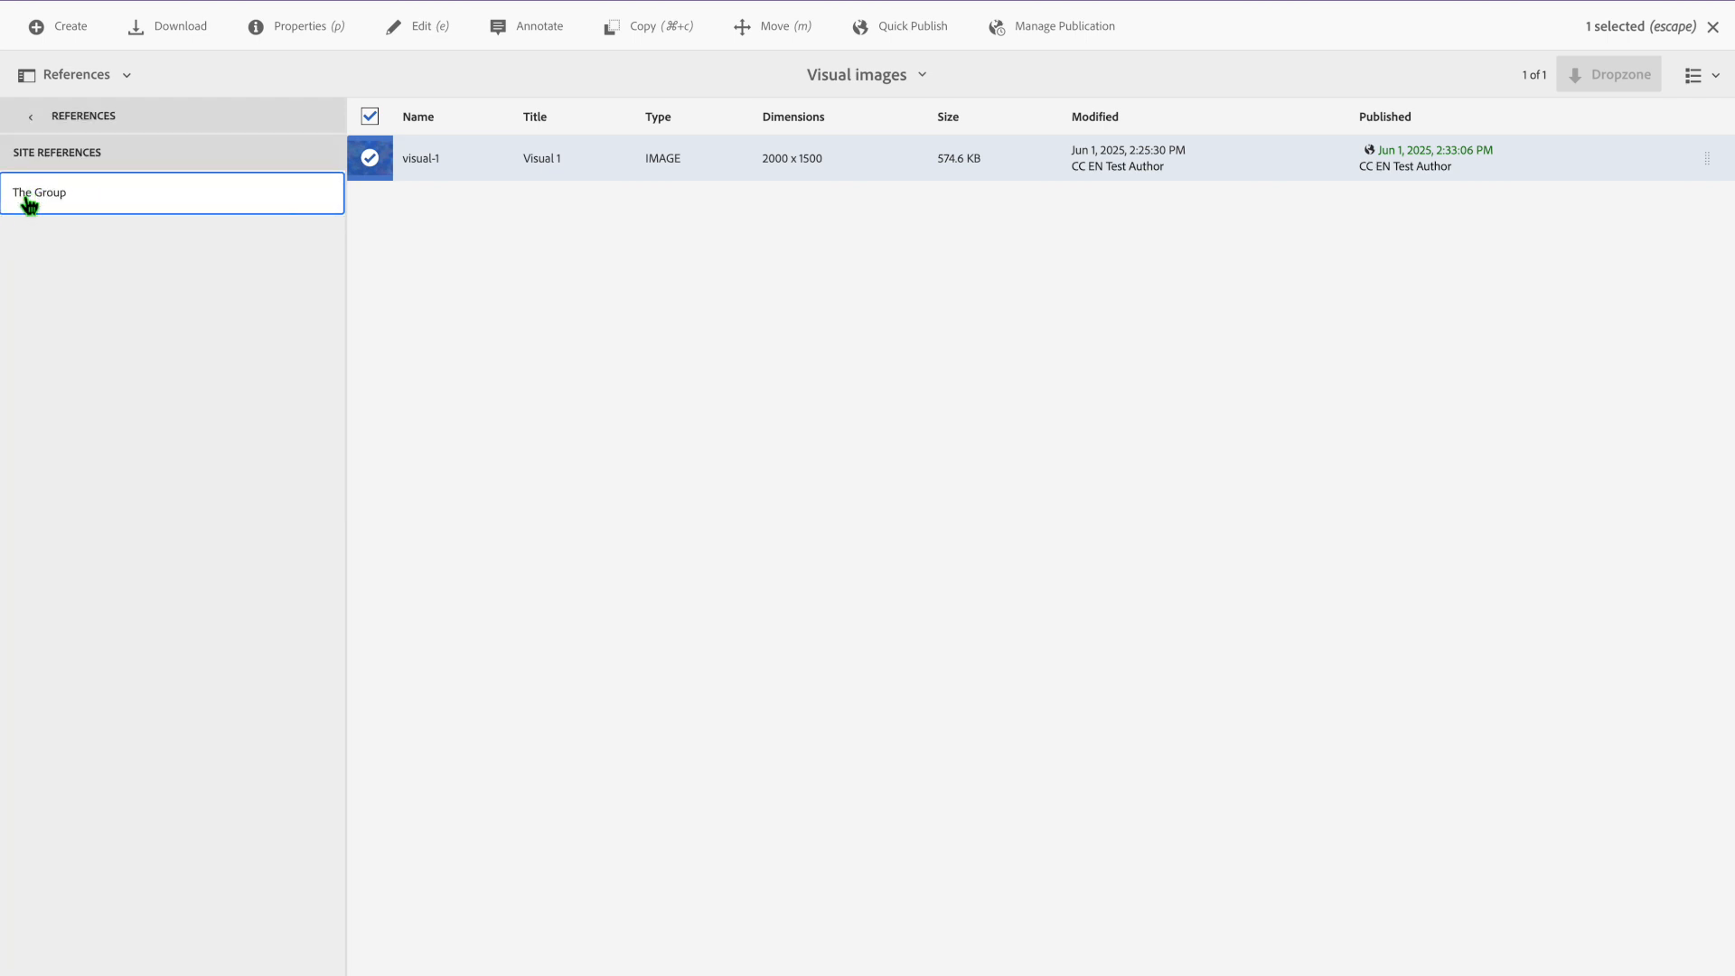
left_click(214, 205)
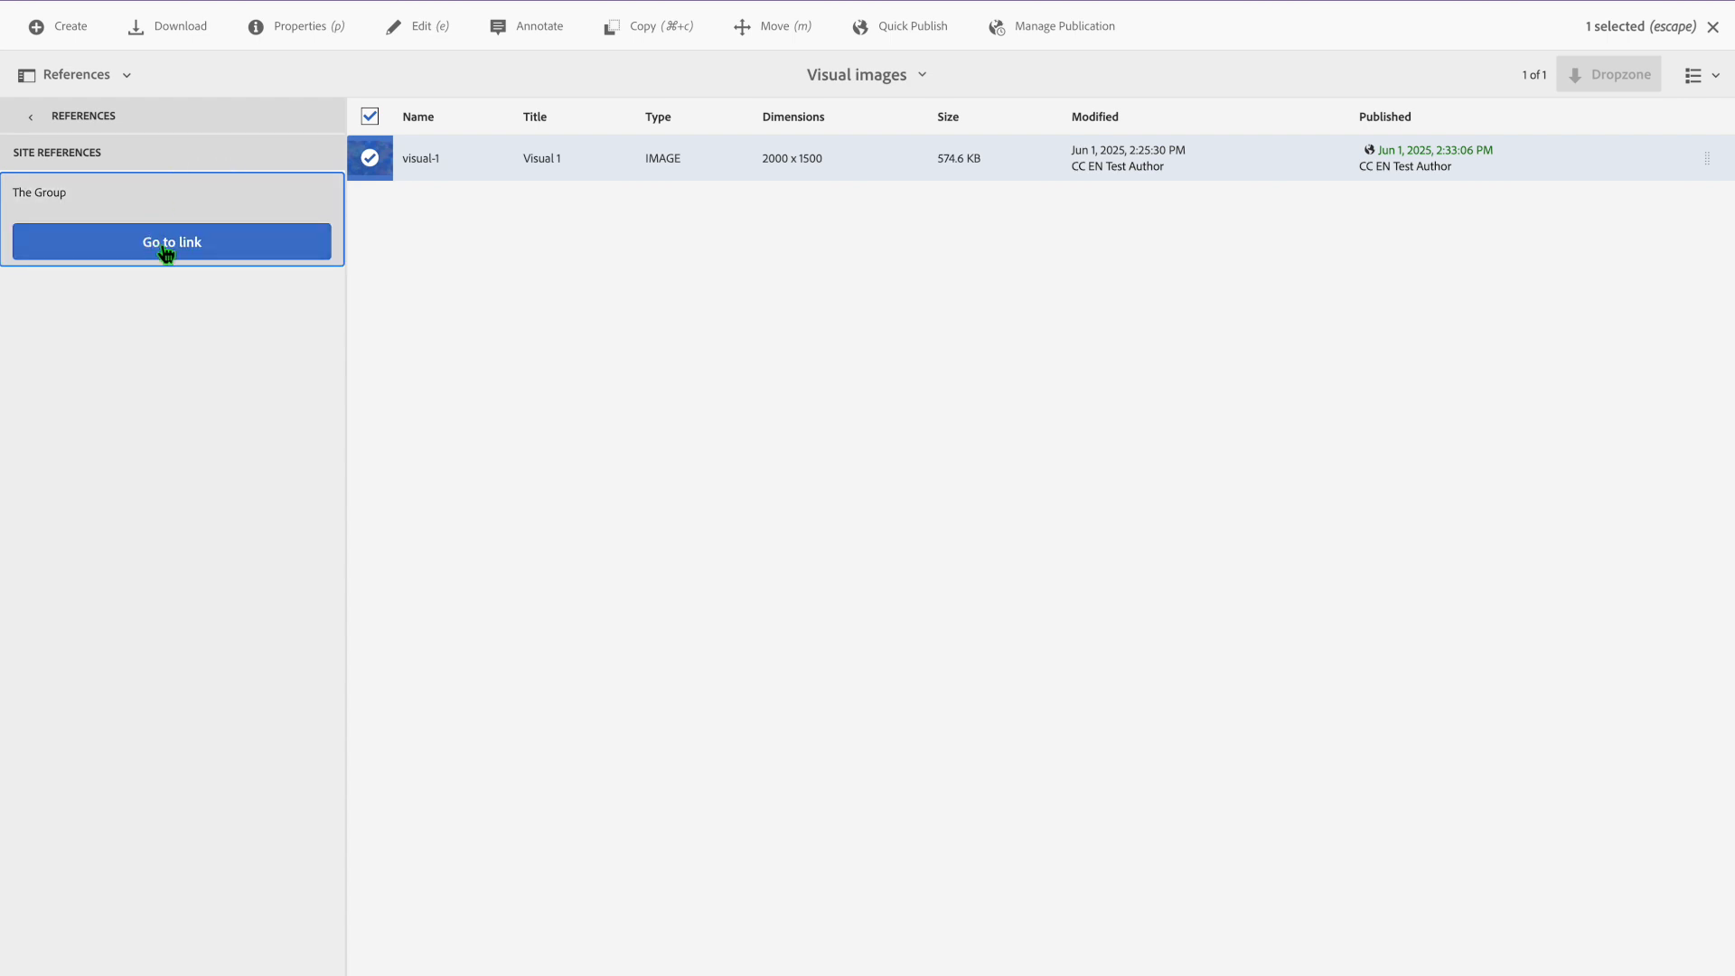
left_click(196, 241)
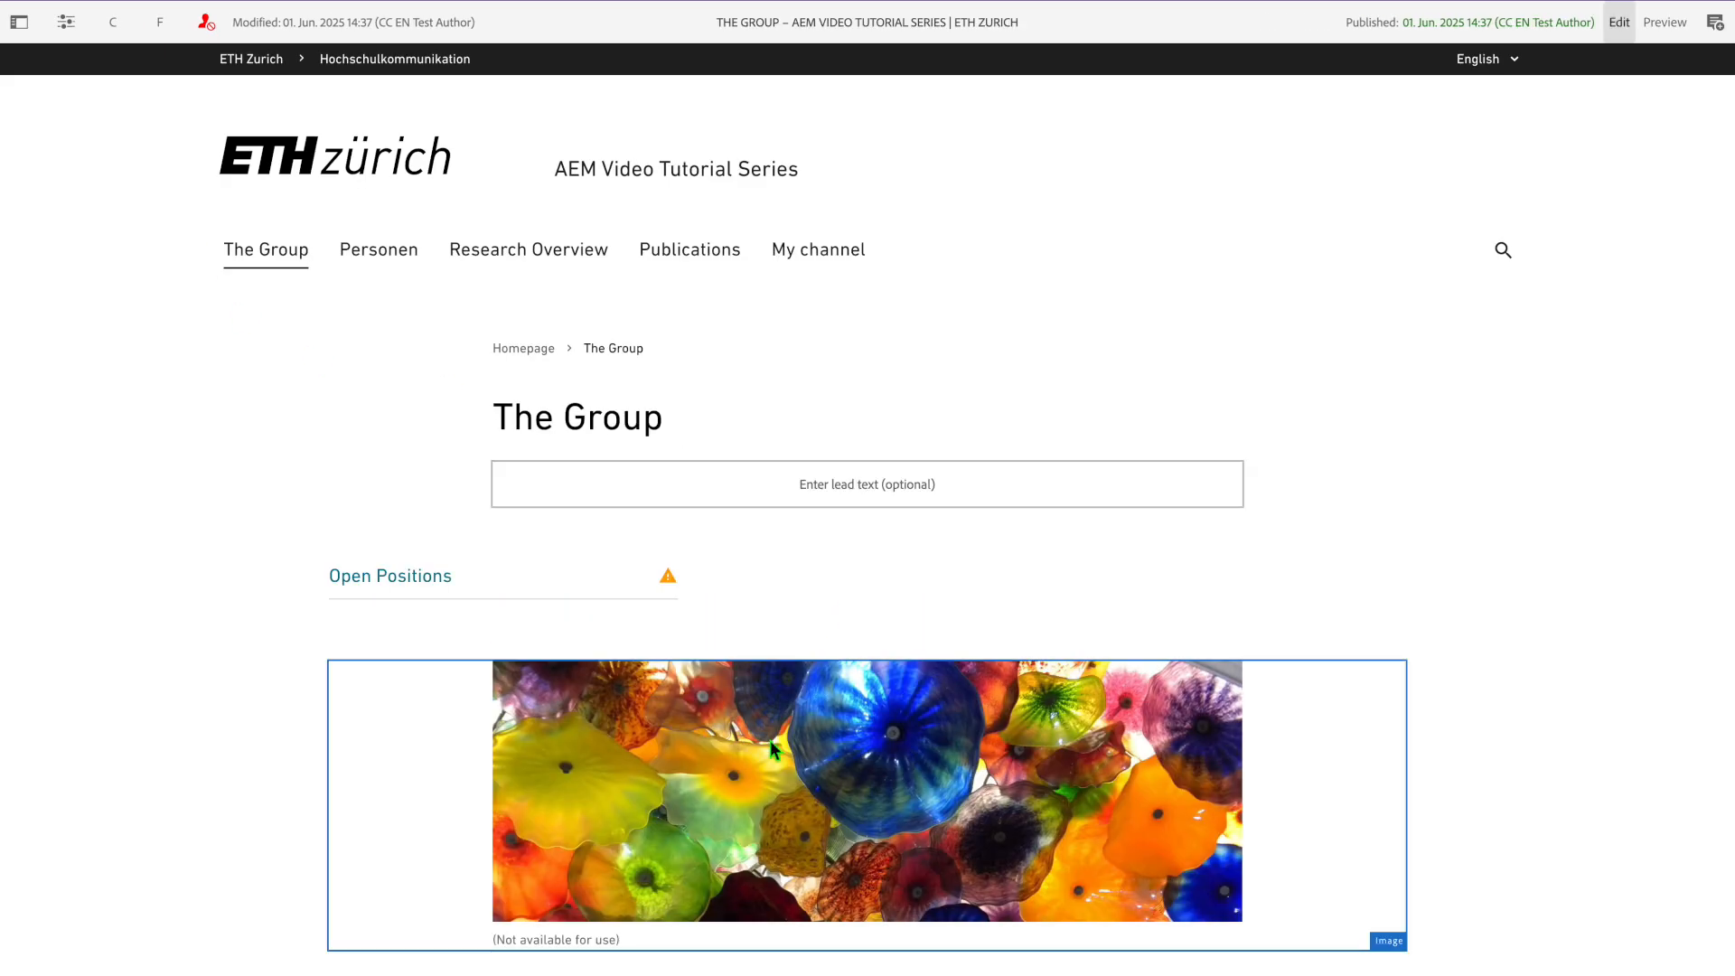
Delete the image component showing the colorful glass visual from The Group page.
left_click(768, 742)
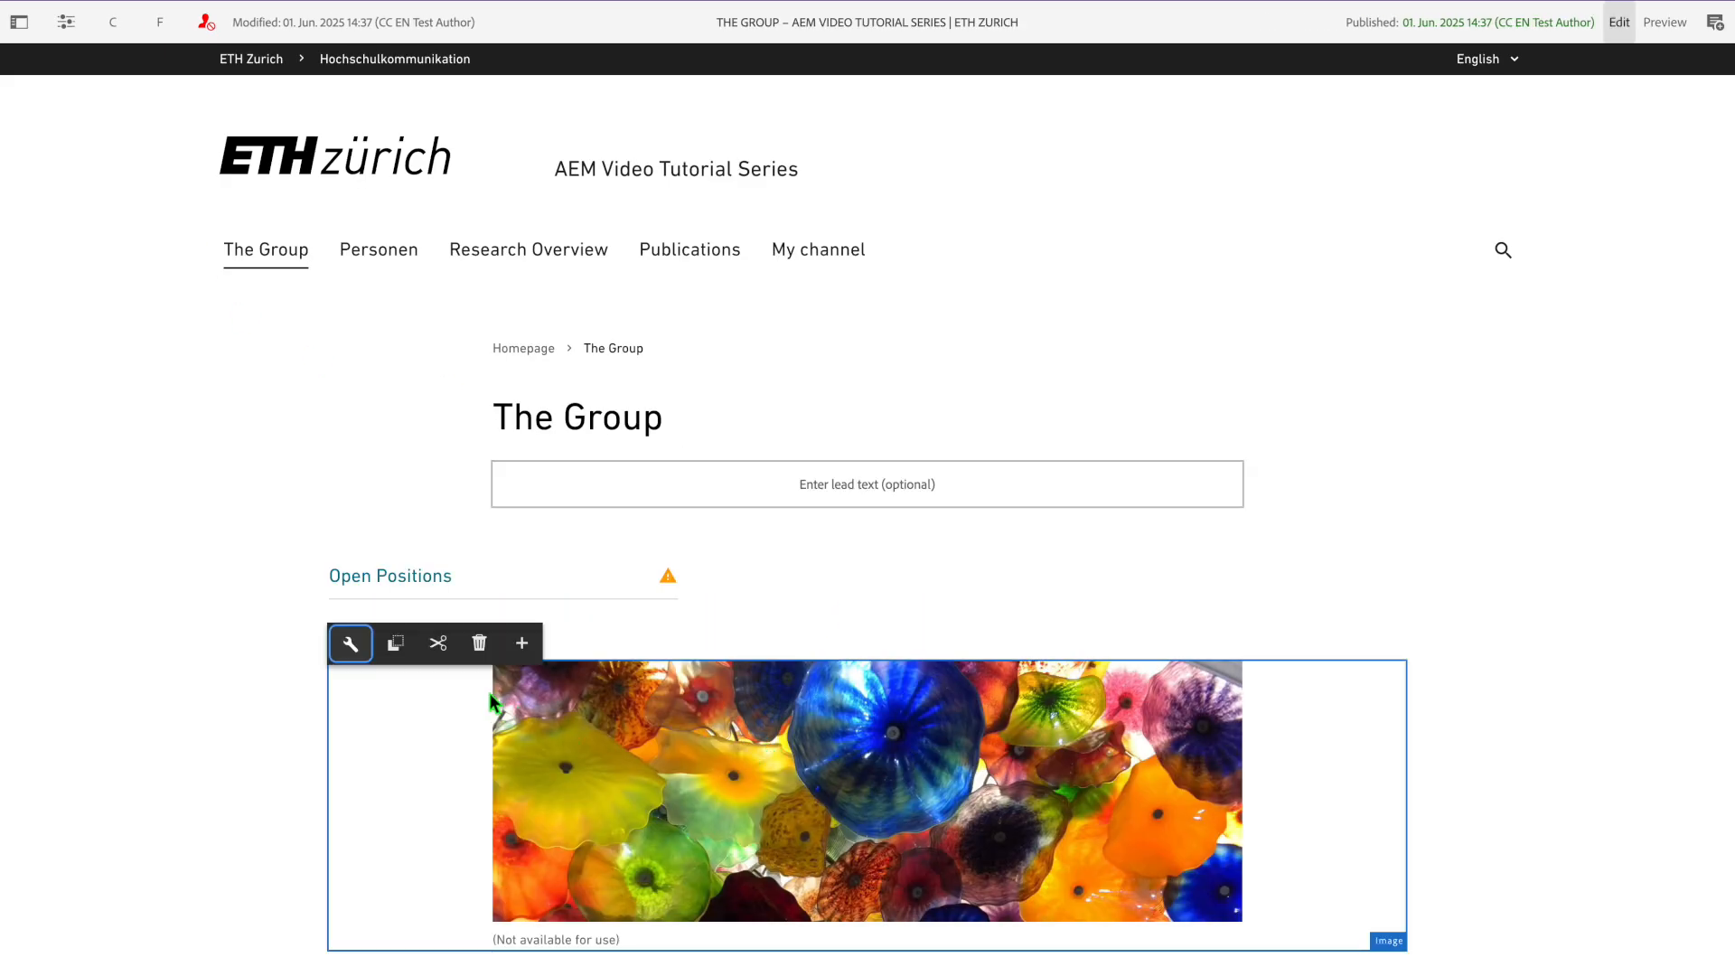
left_click(481, 647)
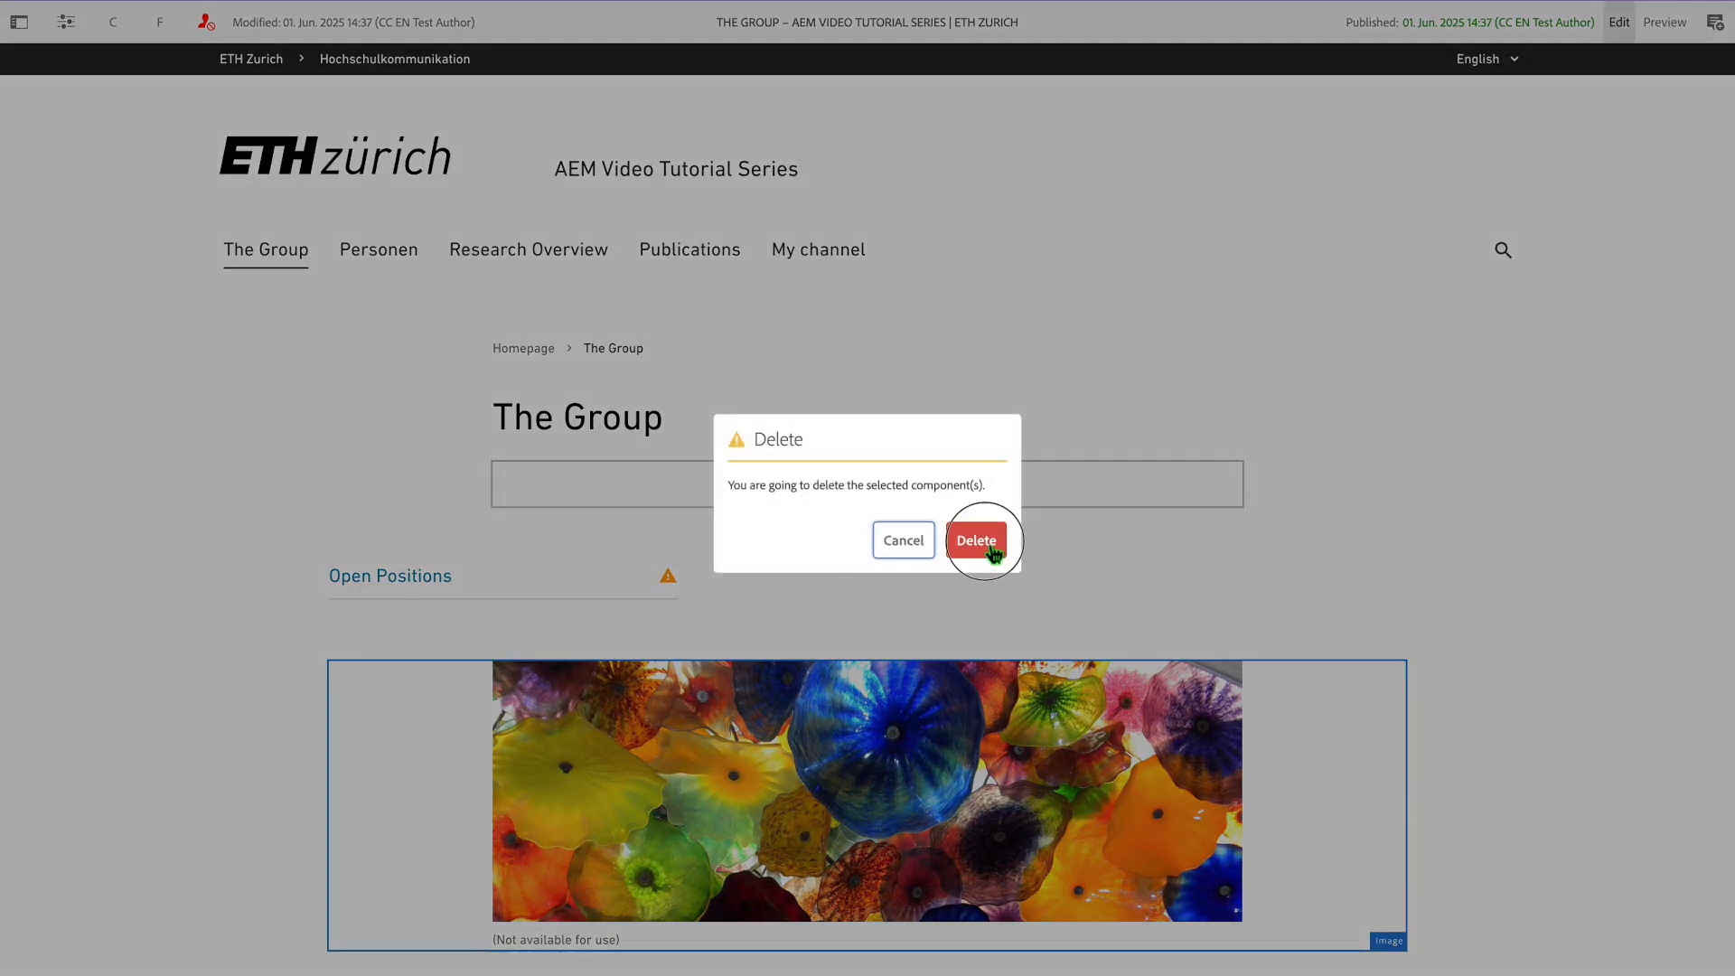
left_click(992, 552)
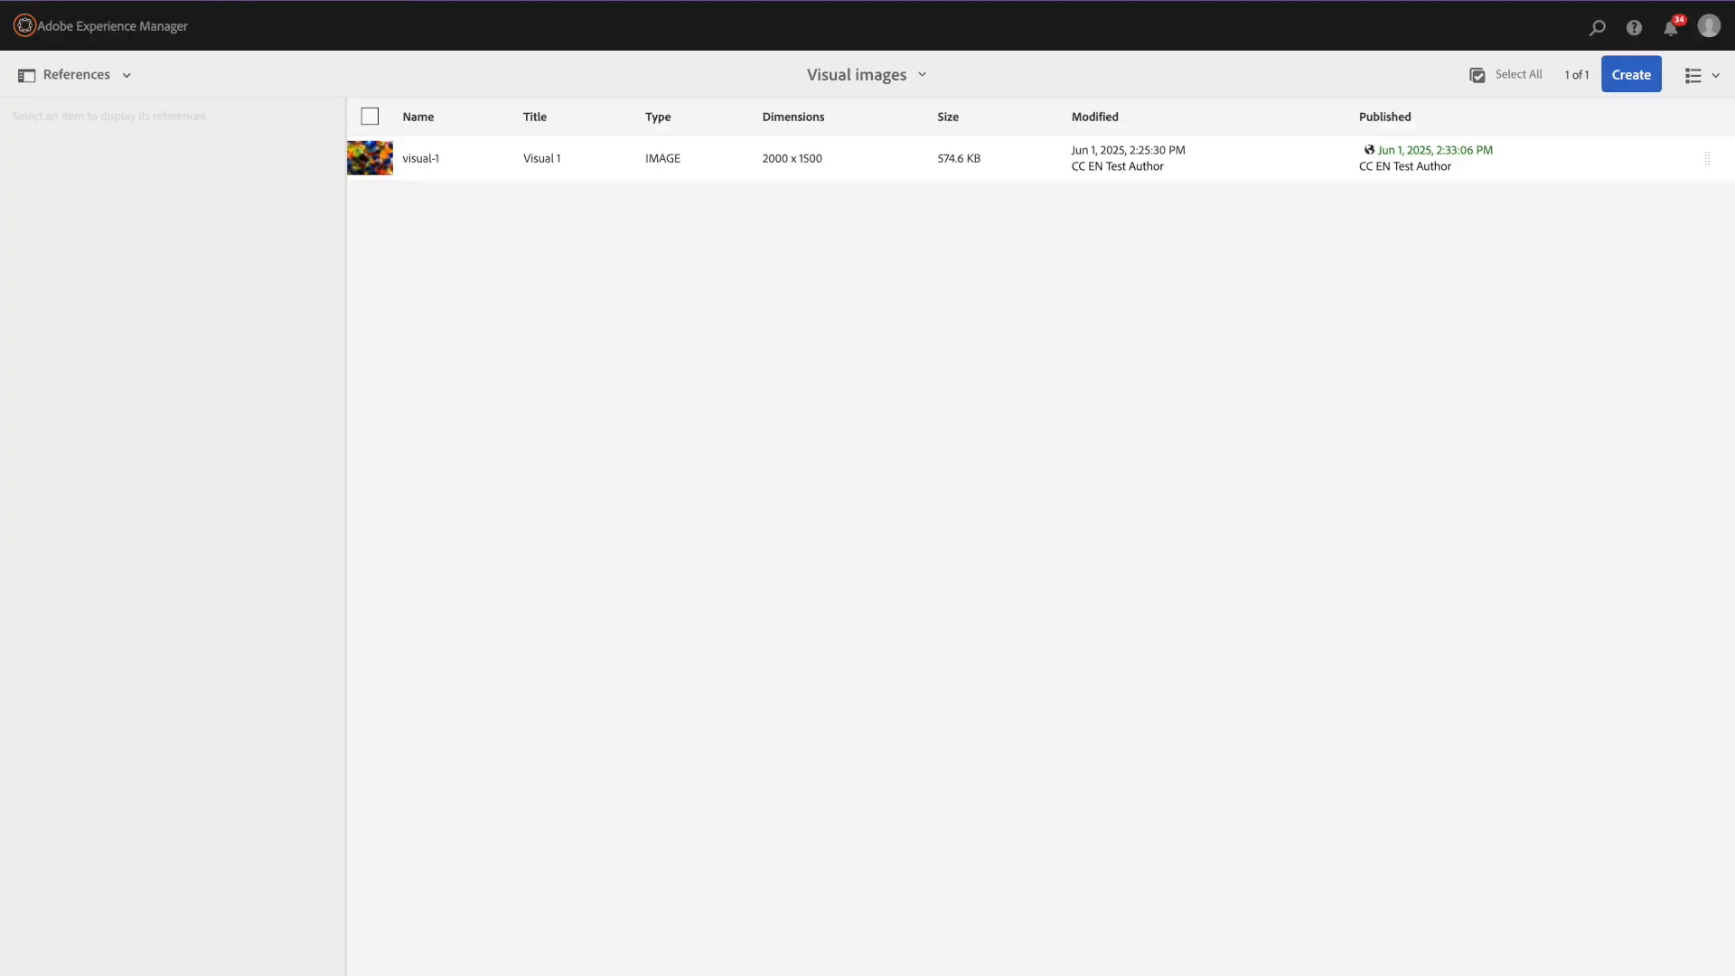
Switch the Visual images folder view from references back to the content tree.
left_click(131, 78)
left_click(85, 154)
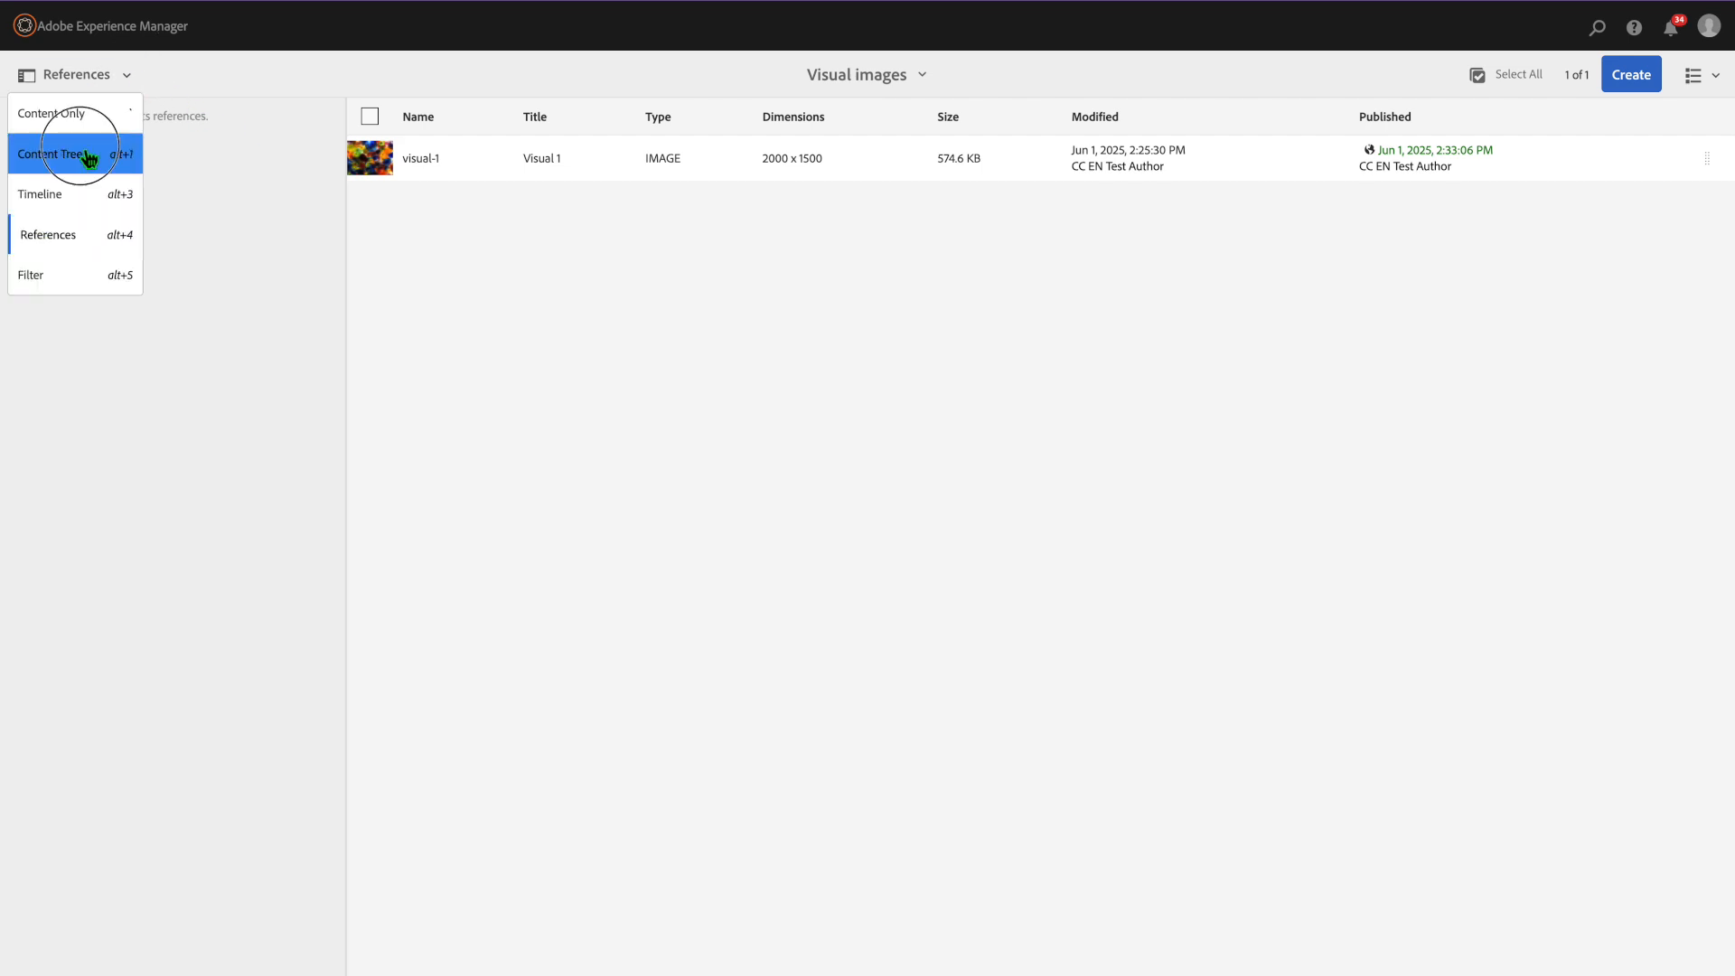
left_click(460, 266)
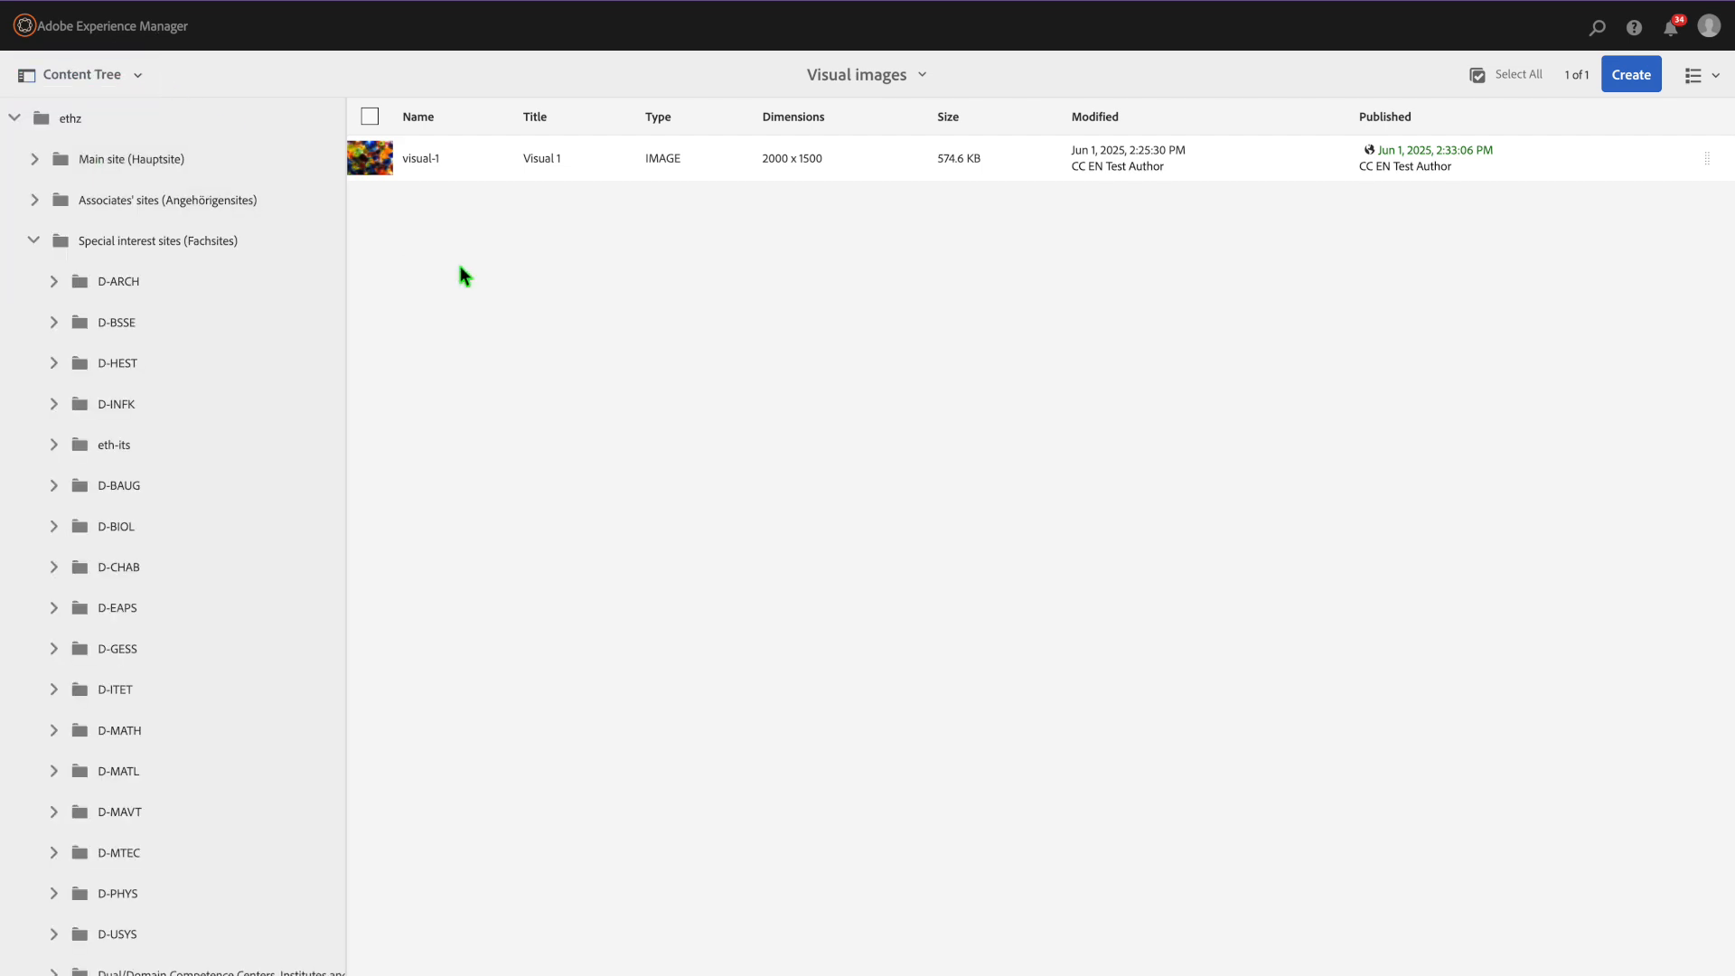
Create a version of the visual-1 image in Visual images labelled "Visual for 2024", leaving the comment empty.
left_click(369, 158)
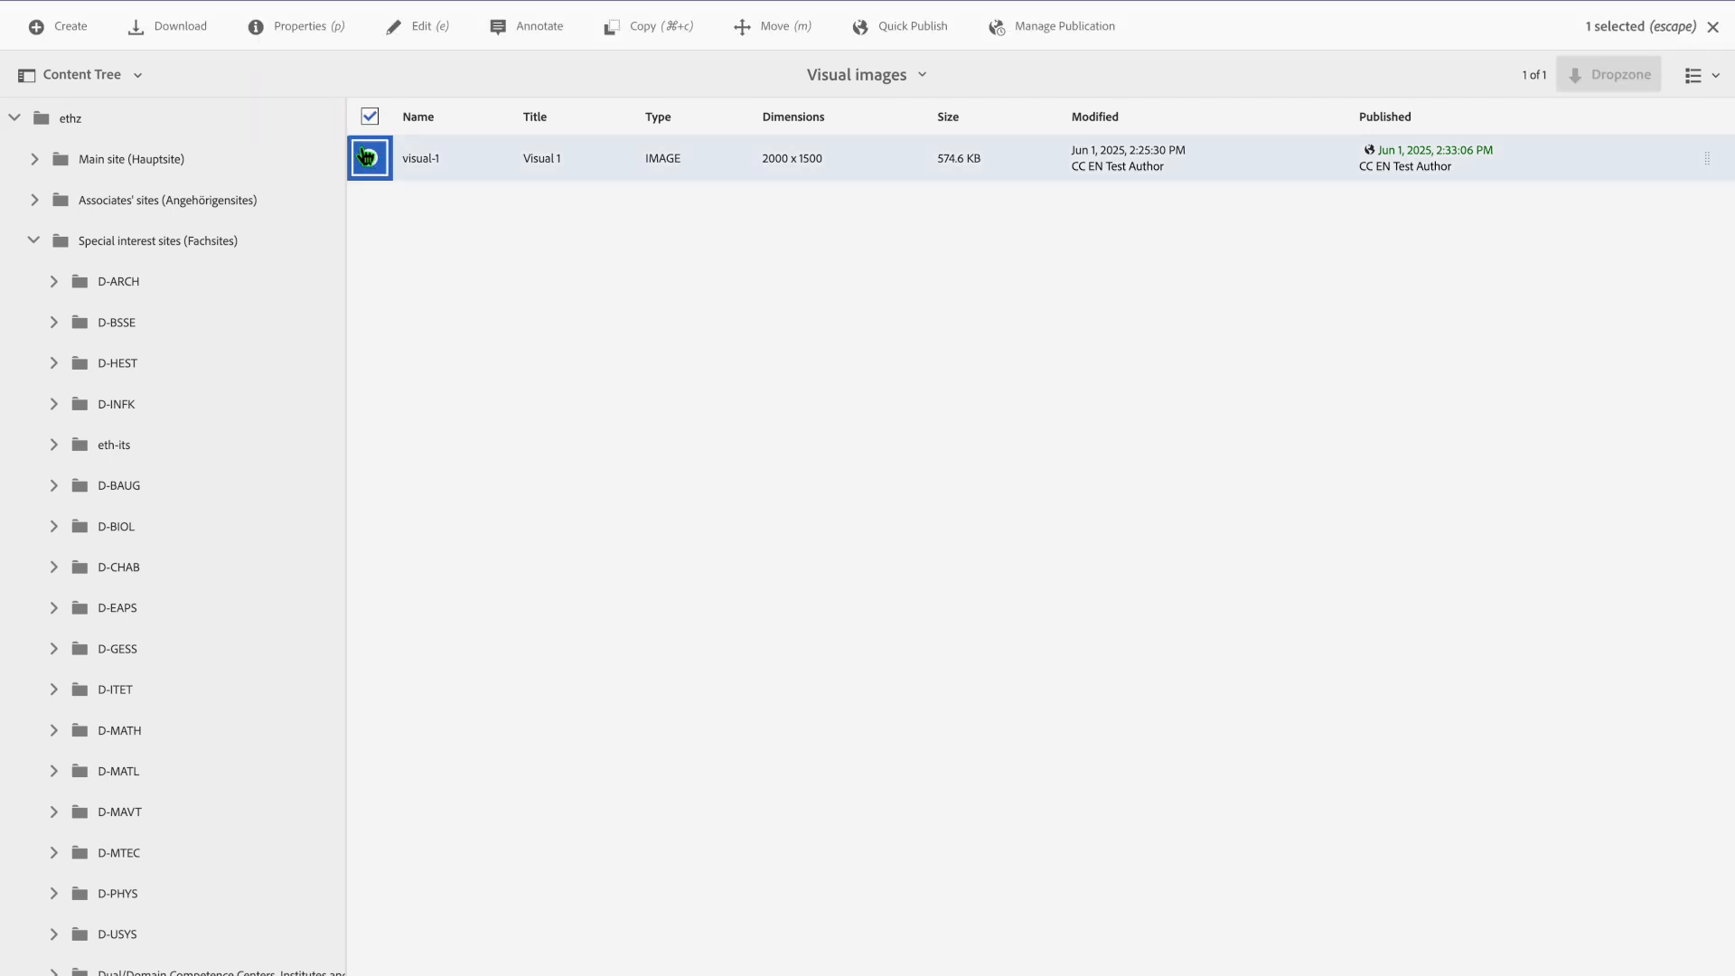
left_click(89, 33)
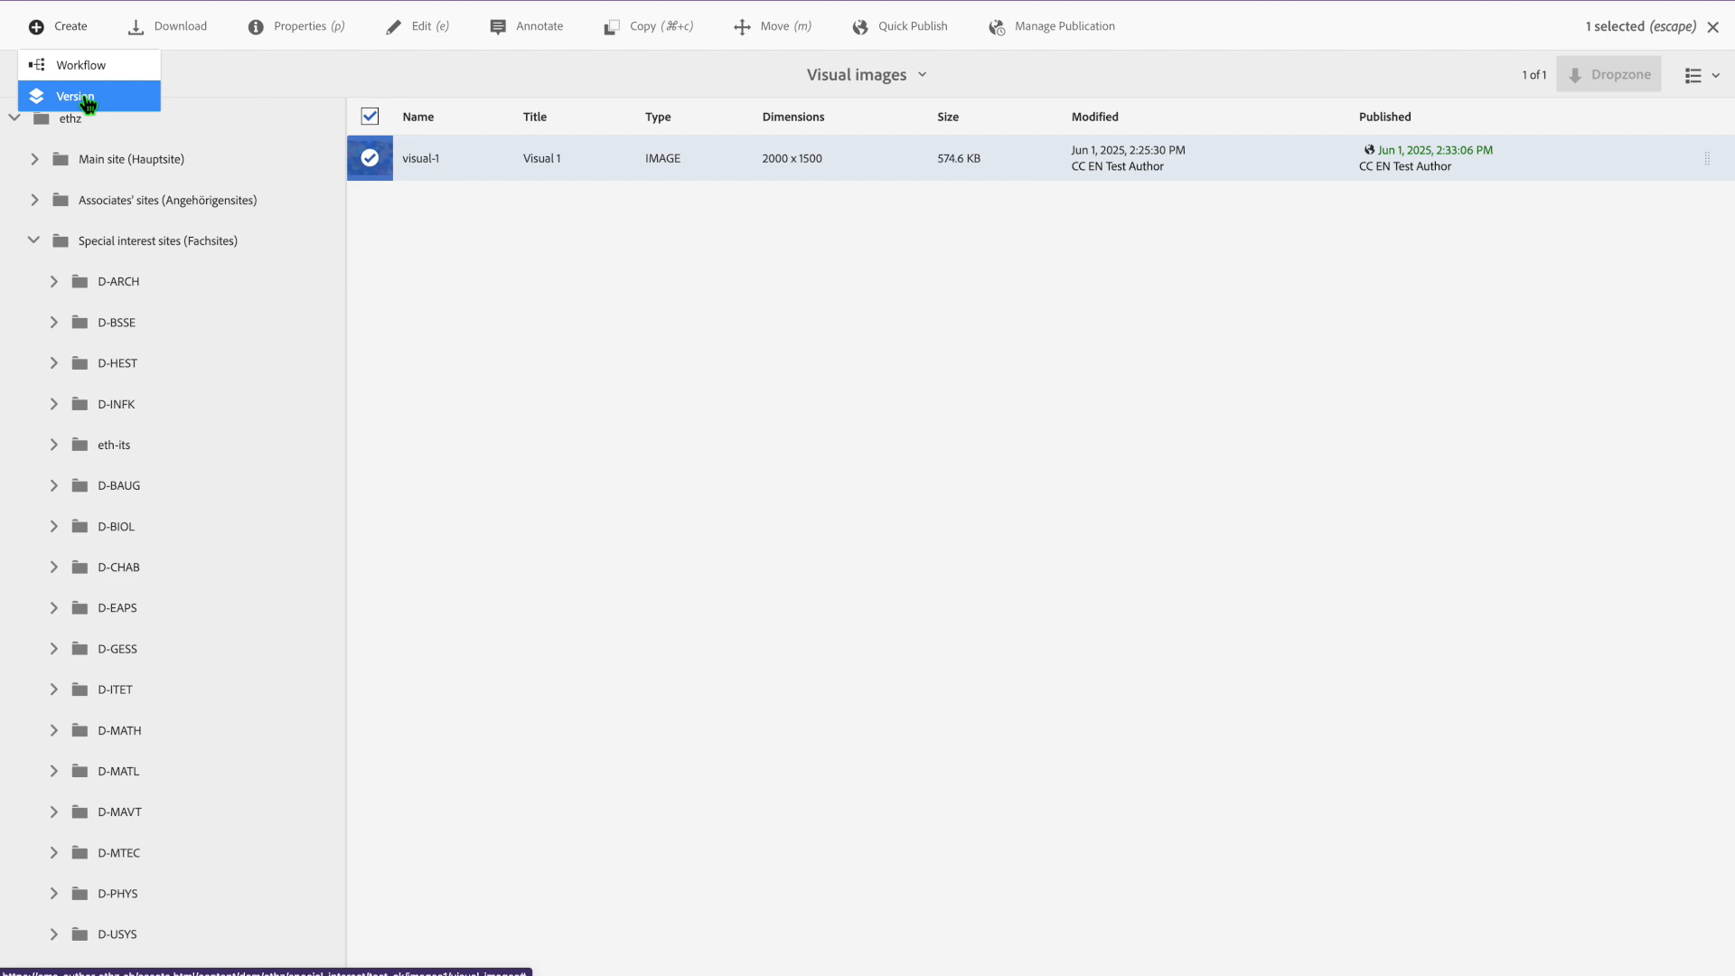
left_click(83, 97)
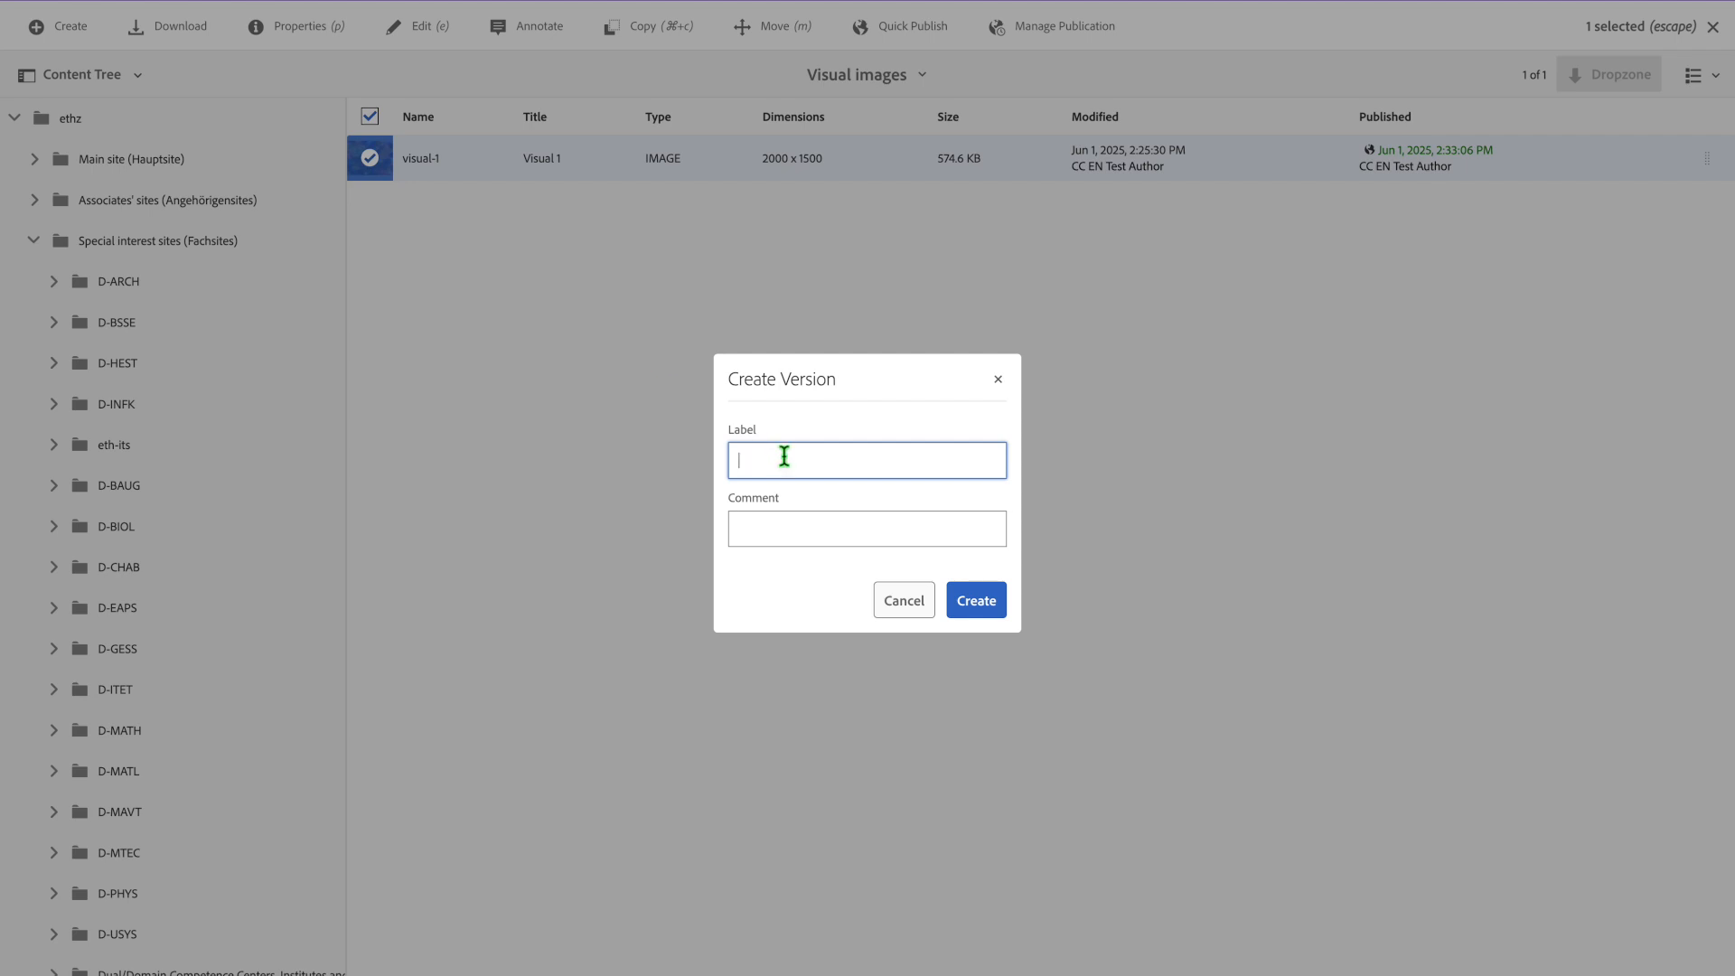
type("Visual for 2024")
left_click(792, 535)
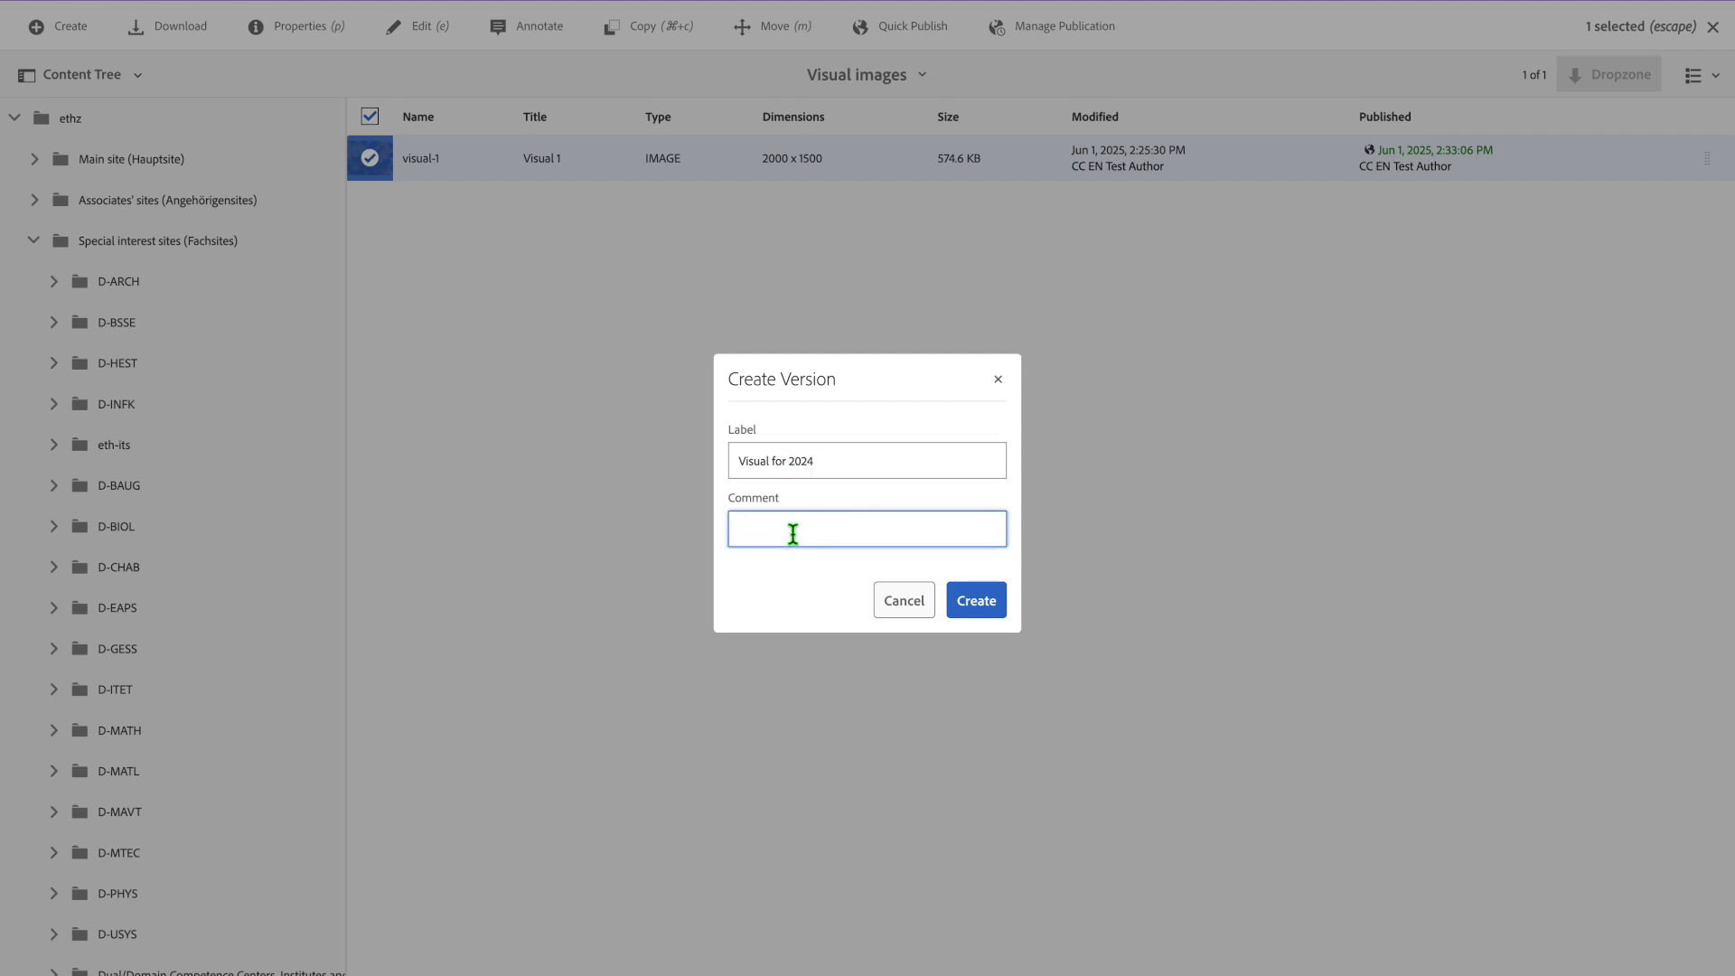
left_click(976, 601)
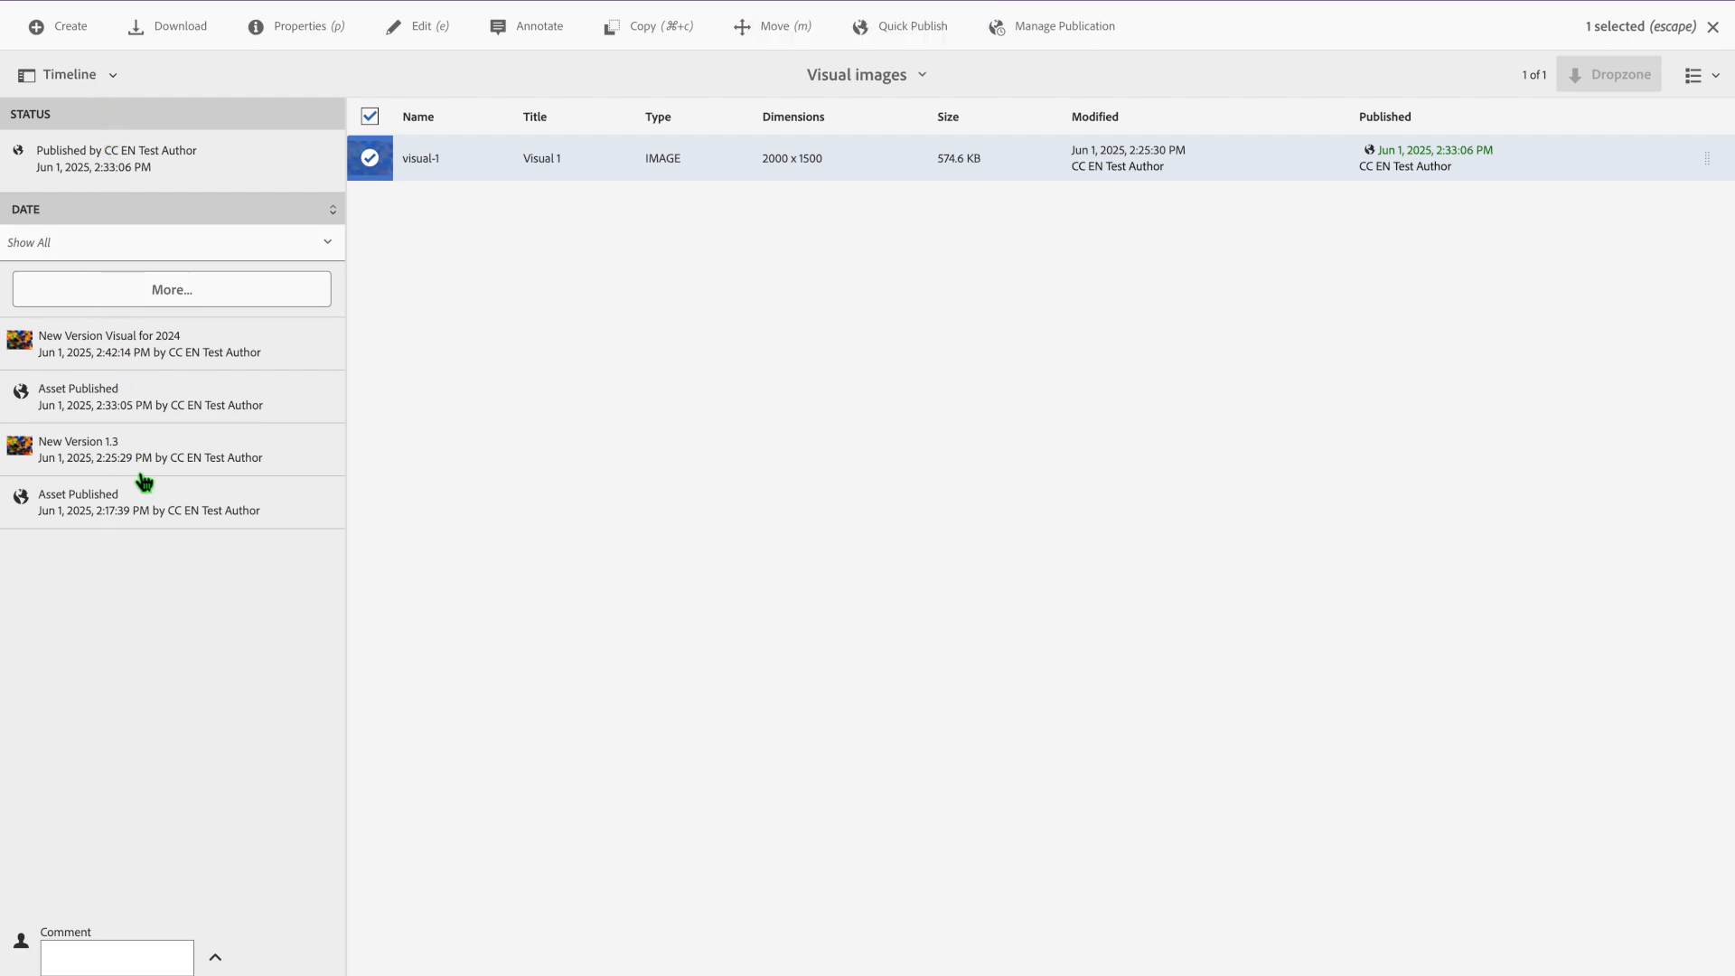
Review the options of the Visual for 2024 version and the full timeline of visual-1, and return to the content tree.
mouse_move(150, 519)
left_click(170, 350)
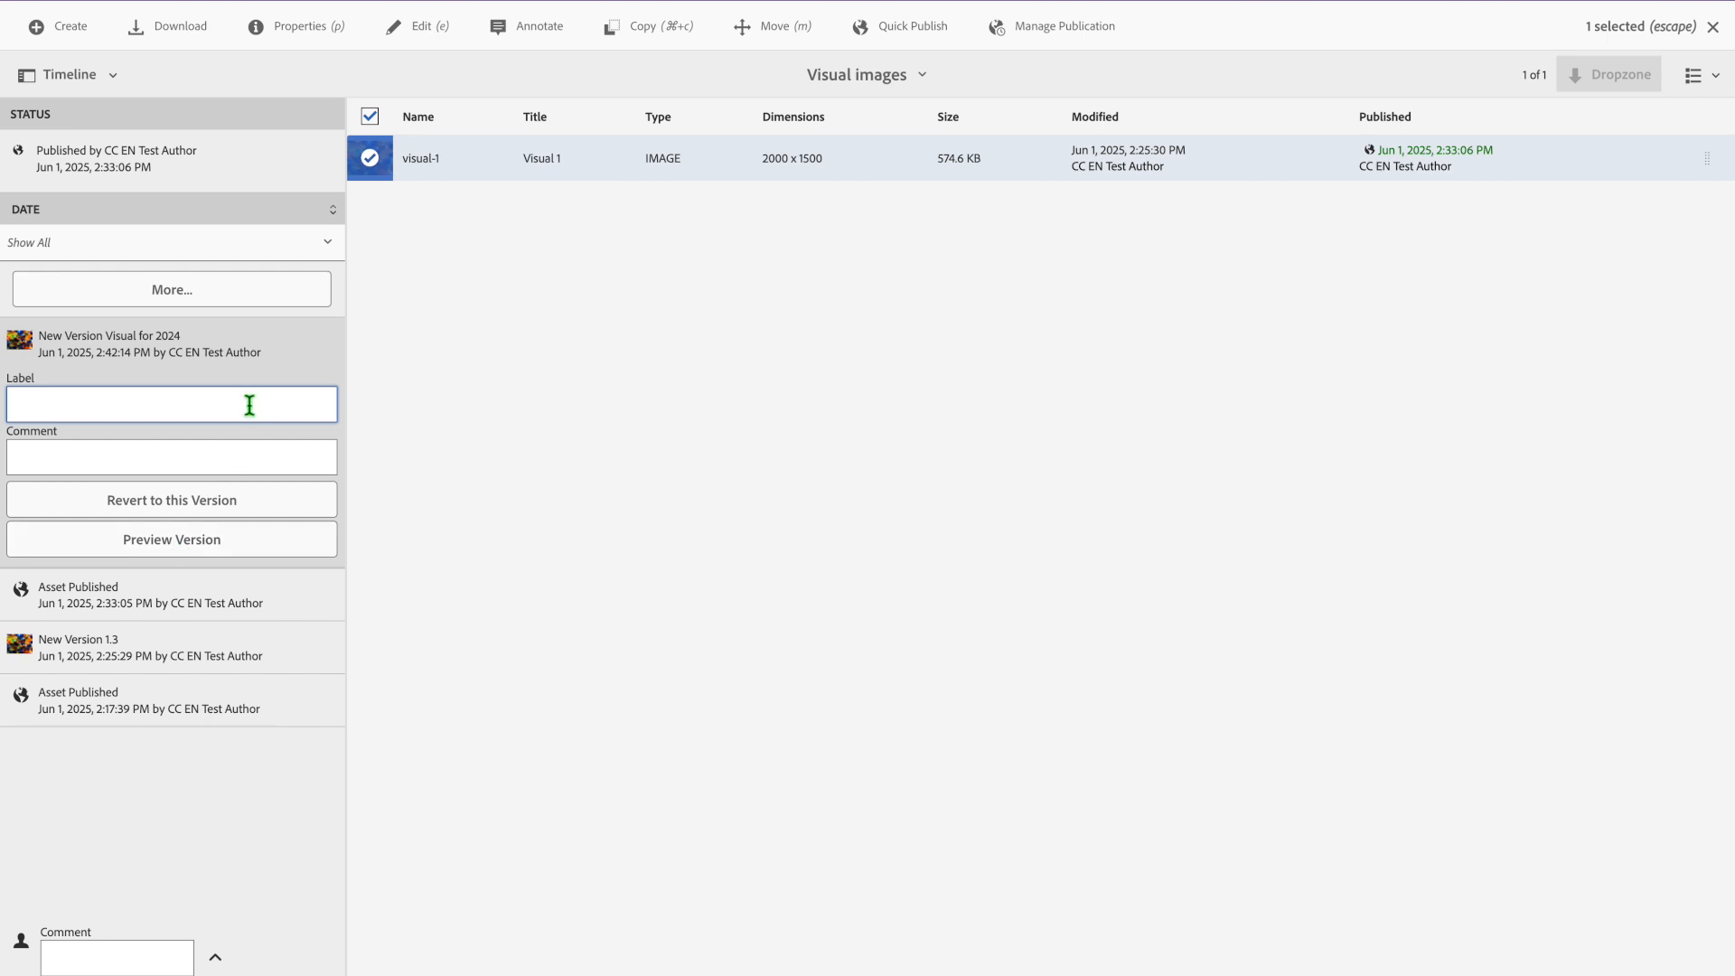
left_click(240, 346)
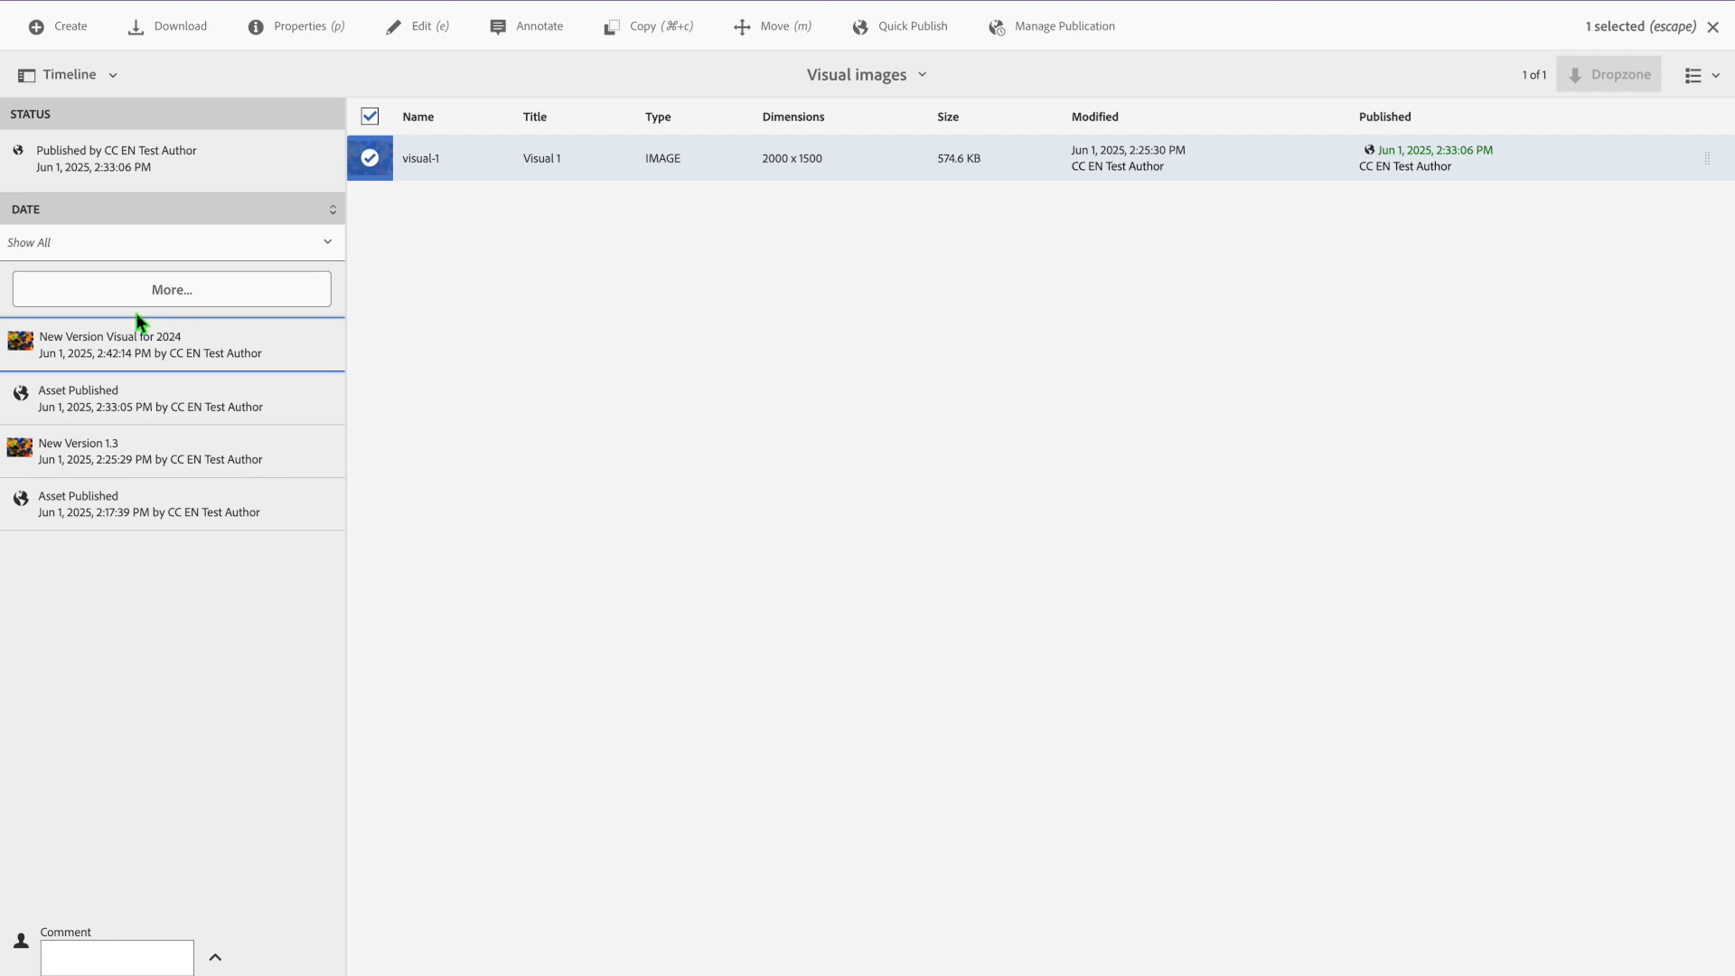
left_click(213, 290)
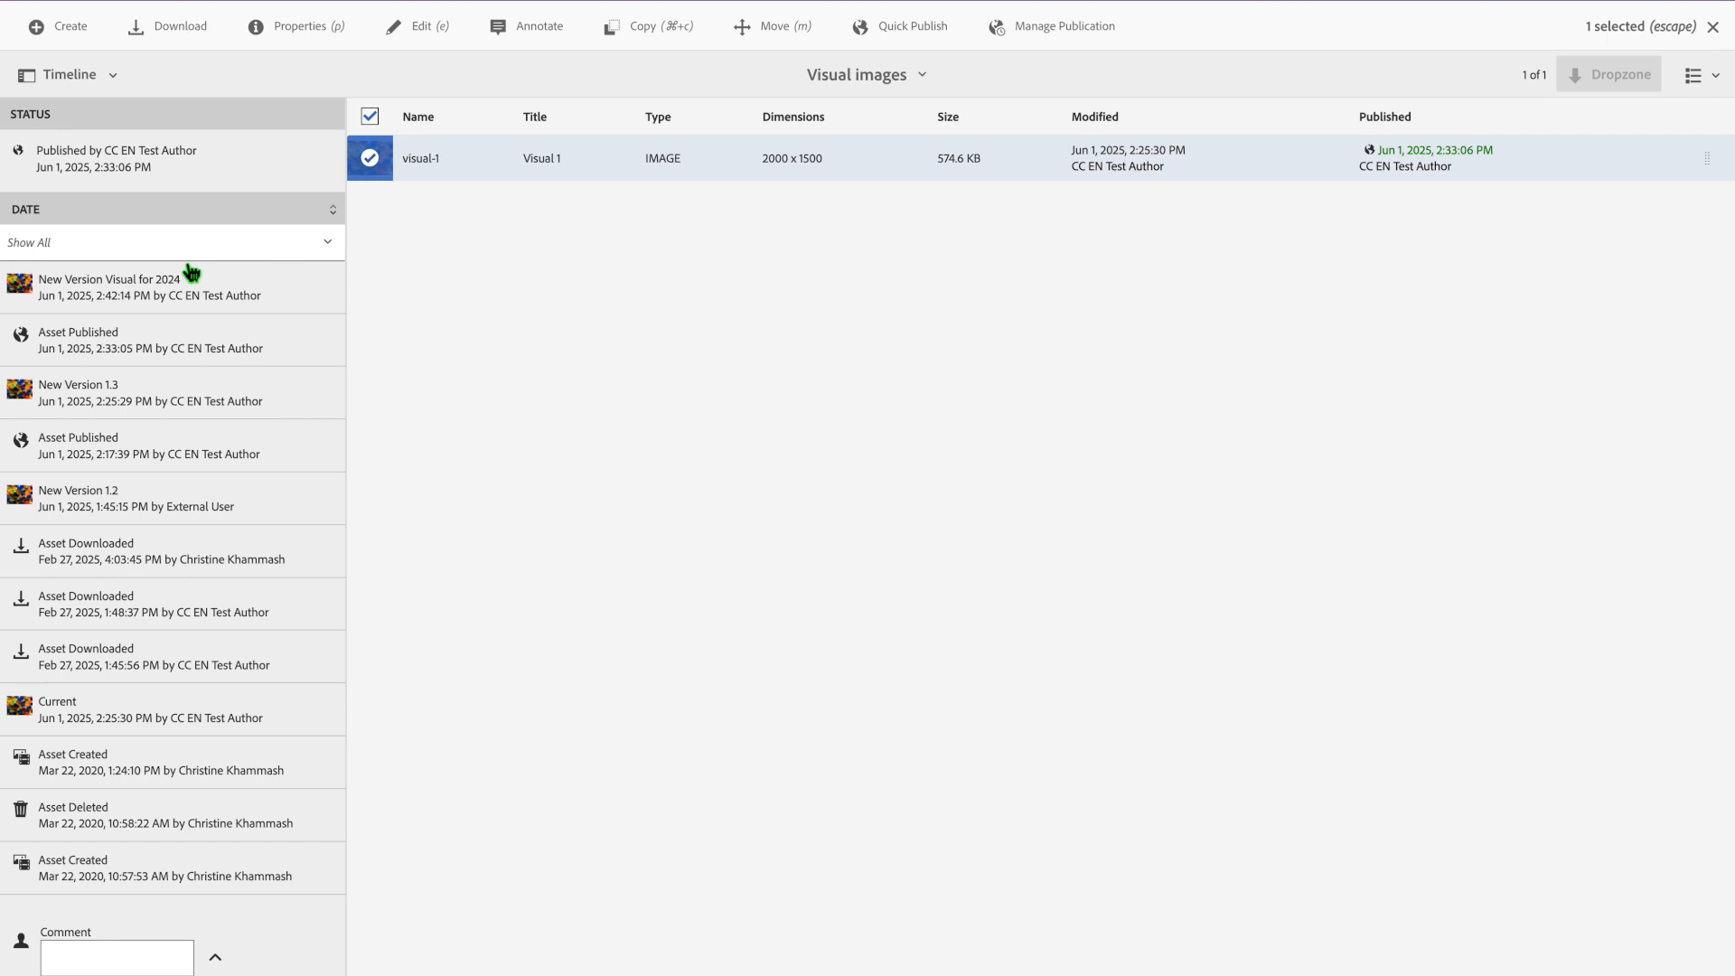
left_click(117, 80)
left_click(57, 154)
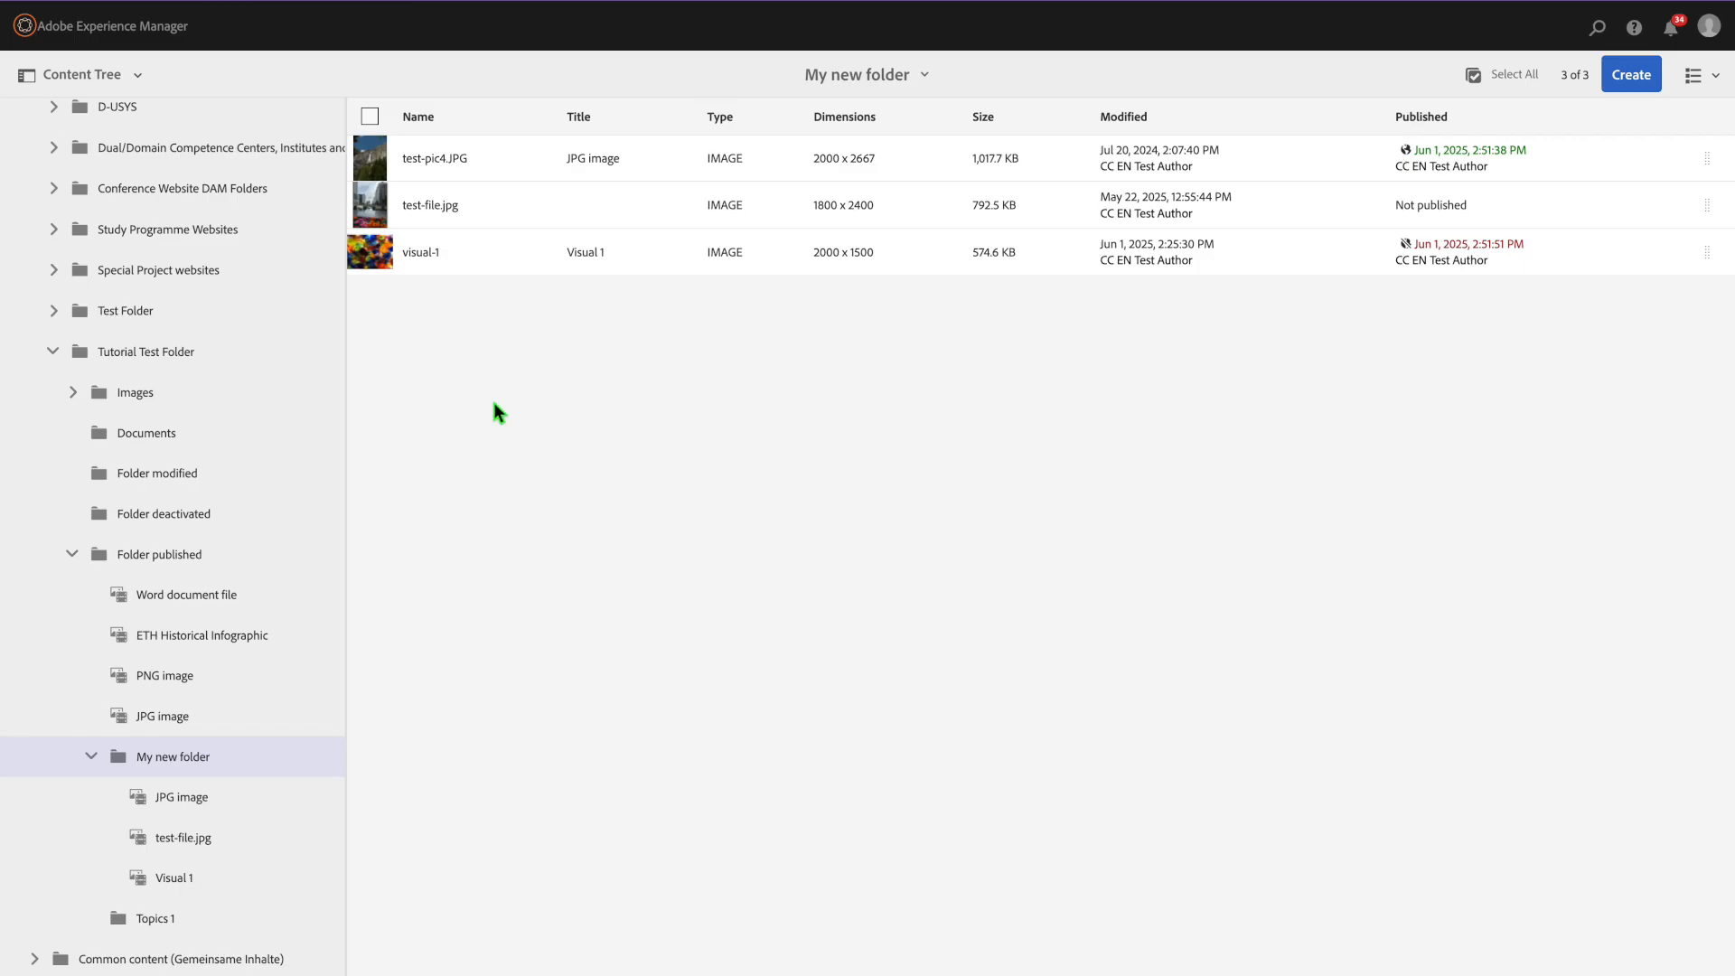
Select test-pic4.JPG, test-file.jpg and visual-1 in My new folder one at a time to compare their available actions.
left_click(370, 160)
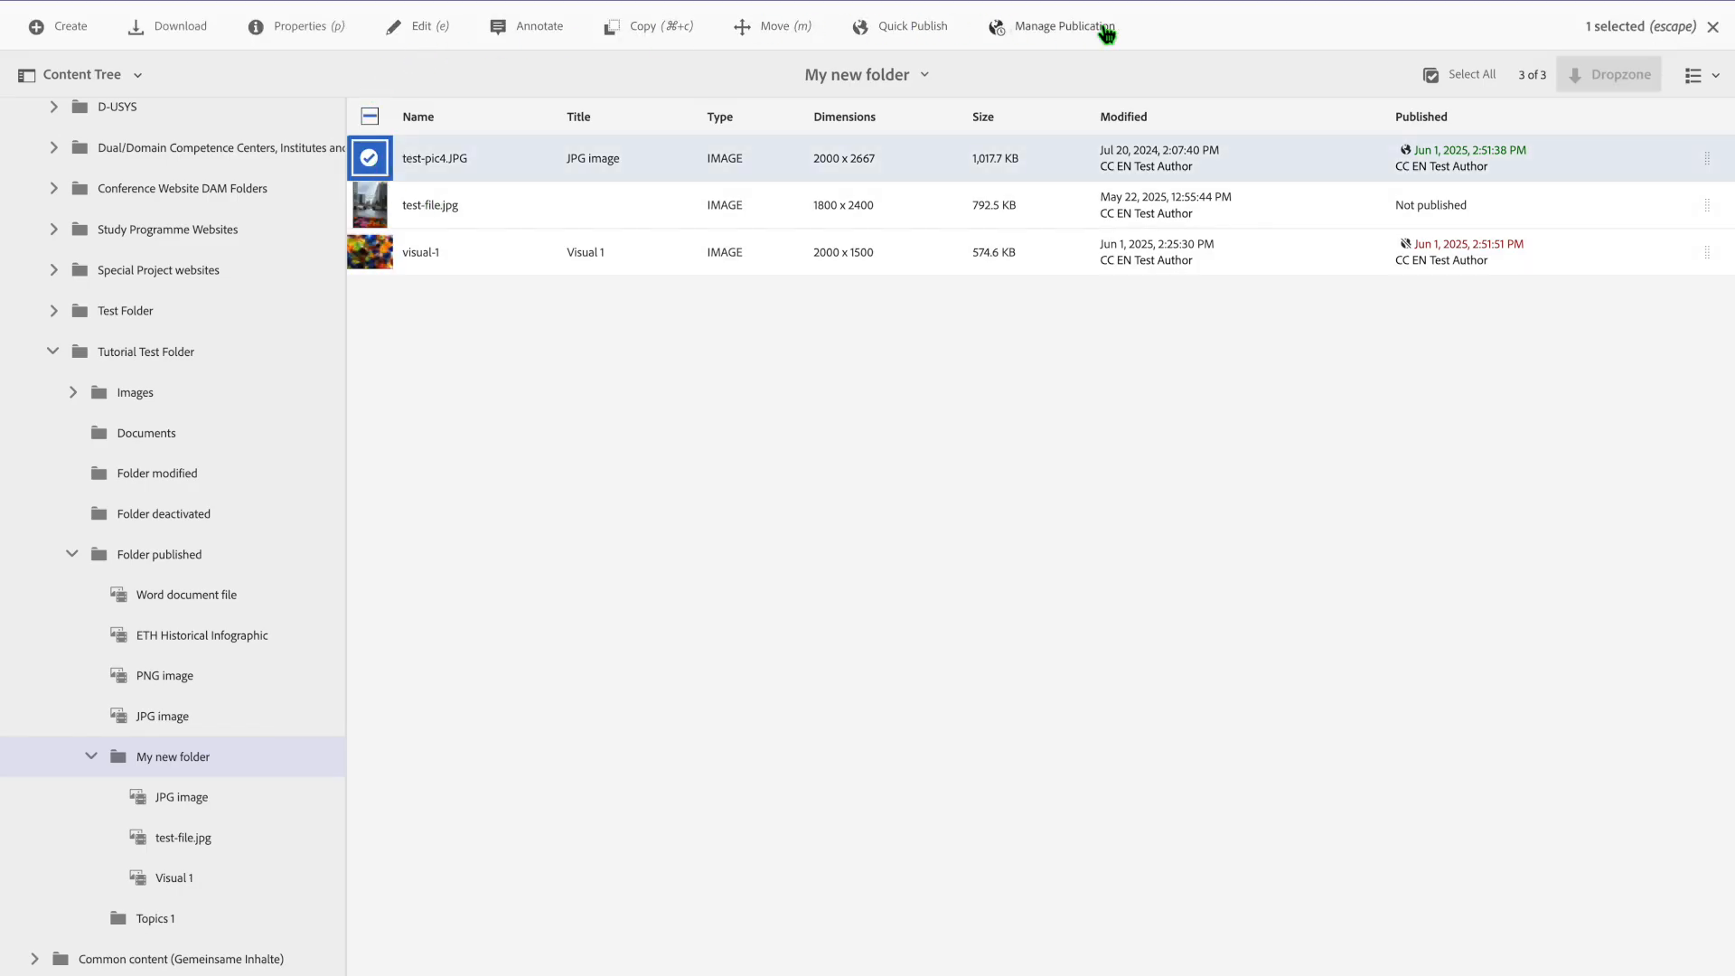
left_click(372, 165)
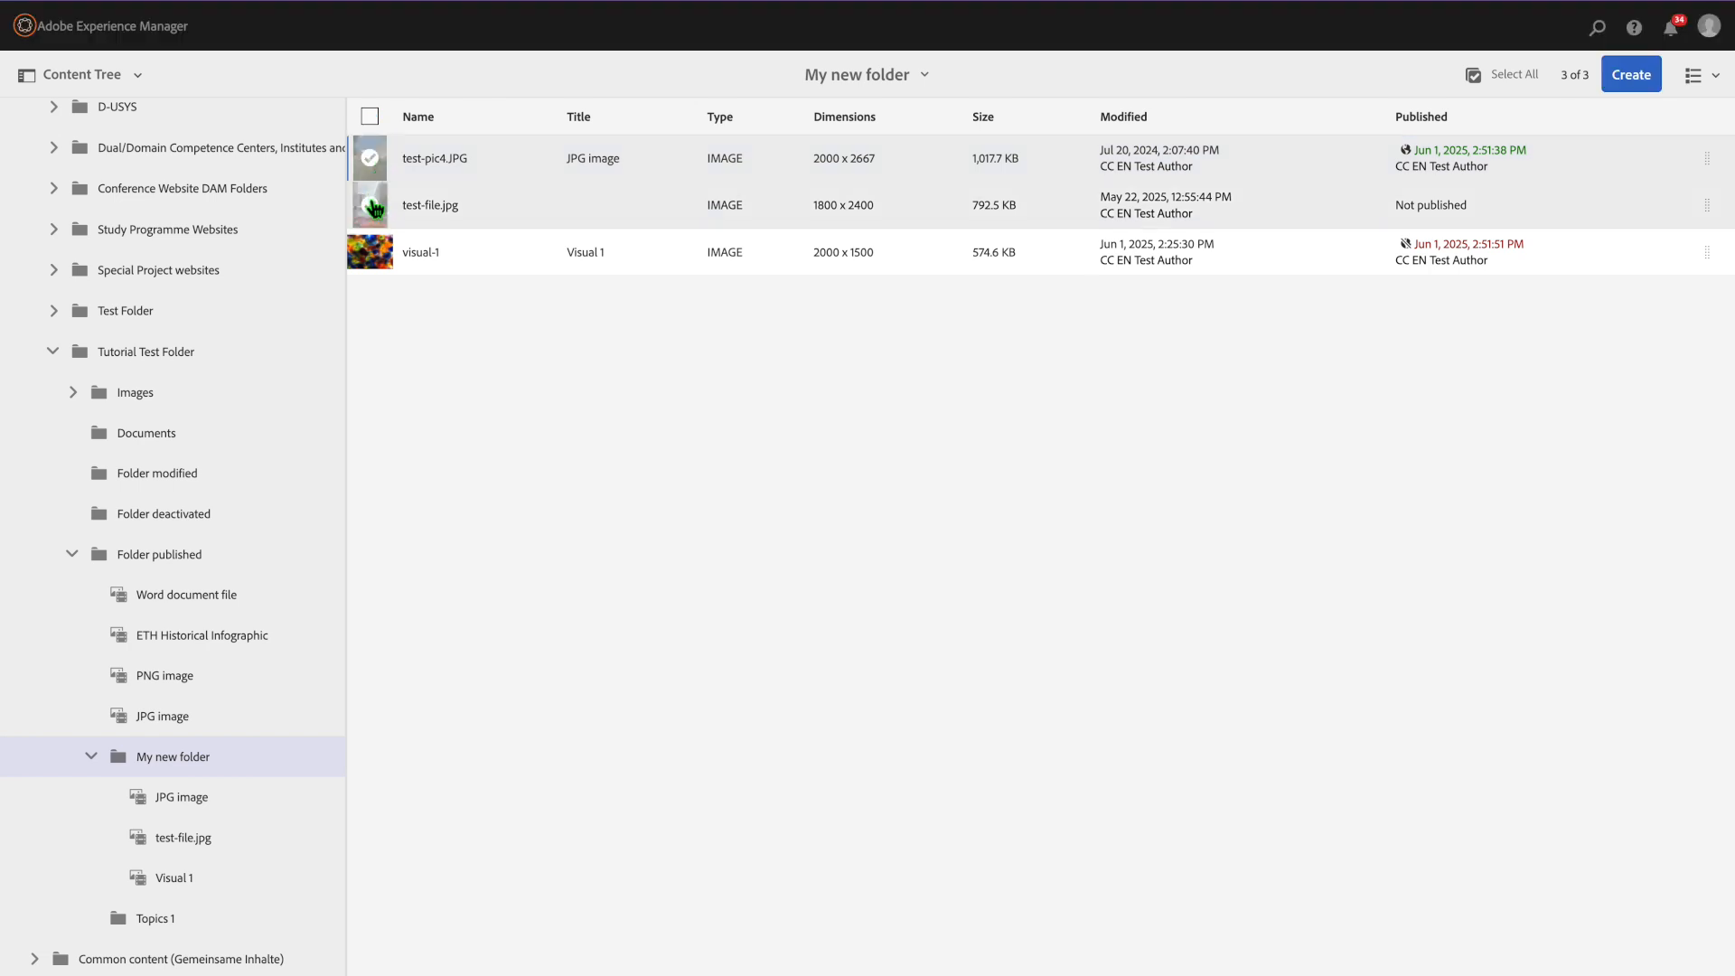
left_click(370, 205)
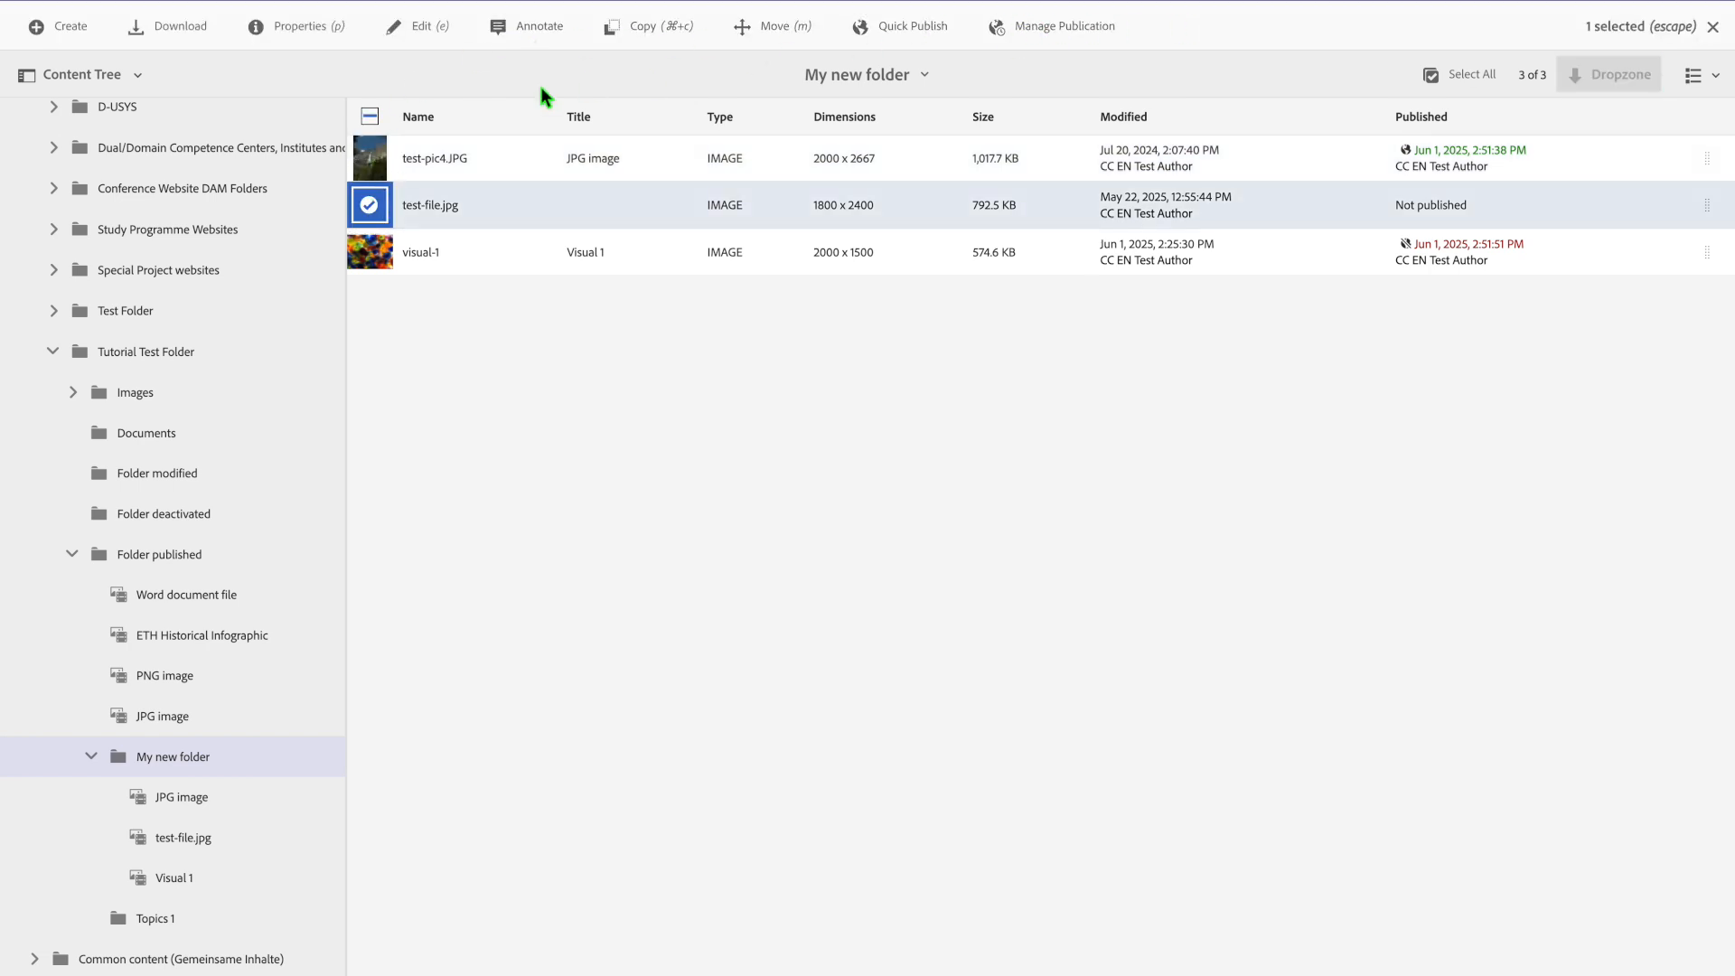
left_click(369, 205)
left_click(379, 249)
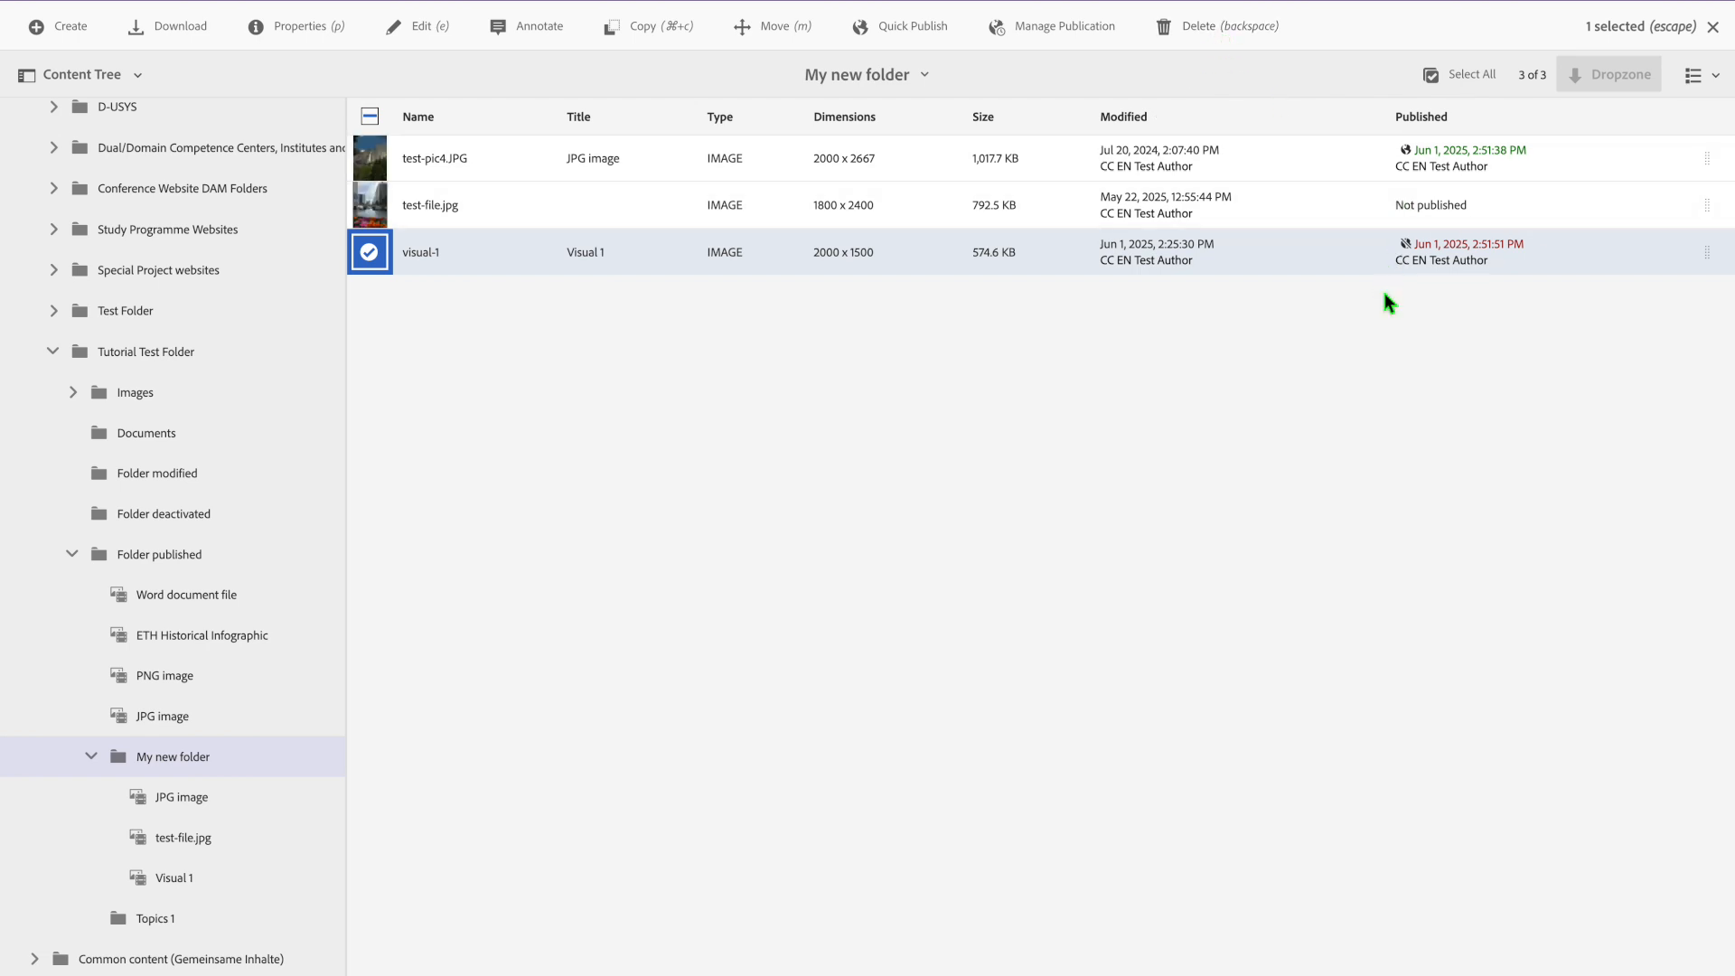
left_click(370, 252)
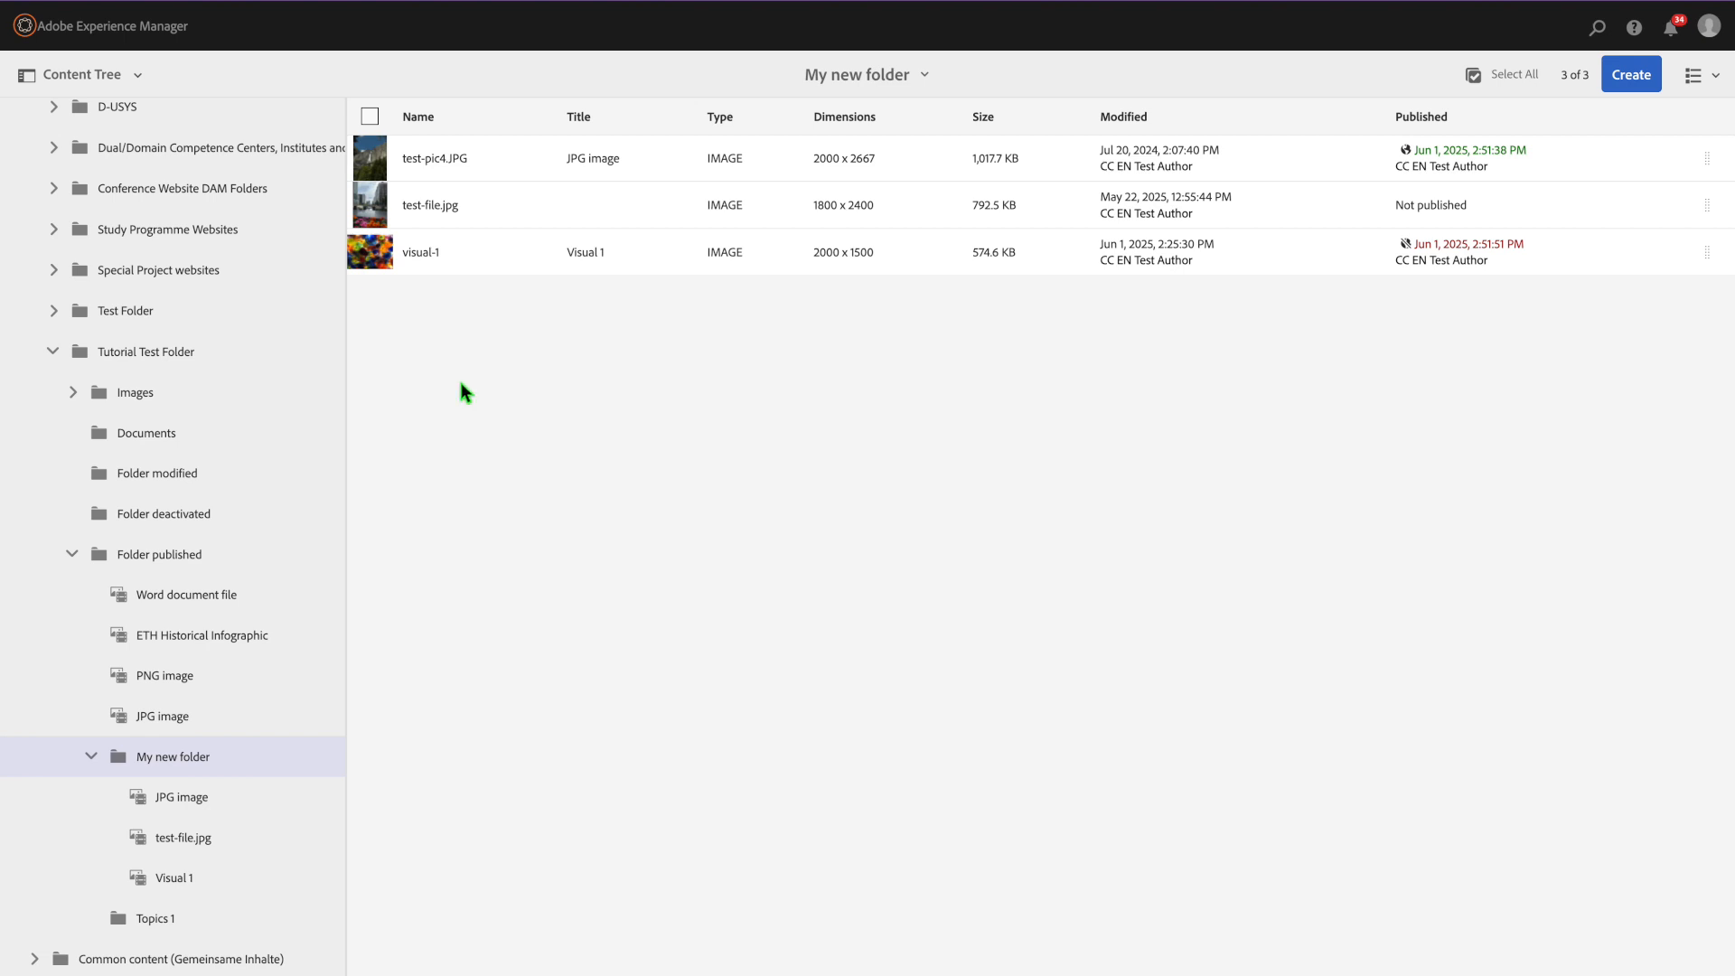
Delete the visual-1 image from My new folder and confirm the deletion.
left_click(372, 255)
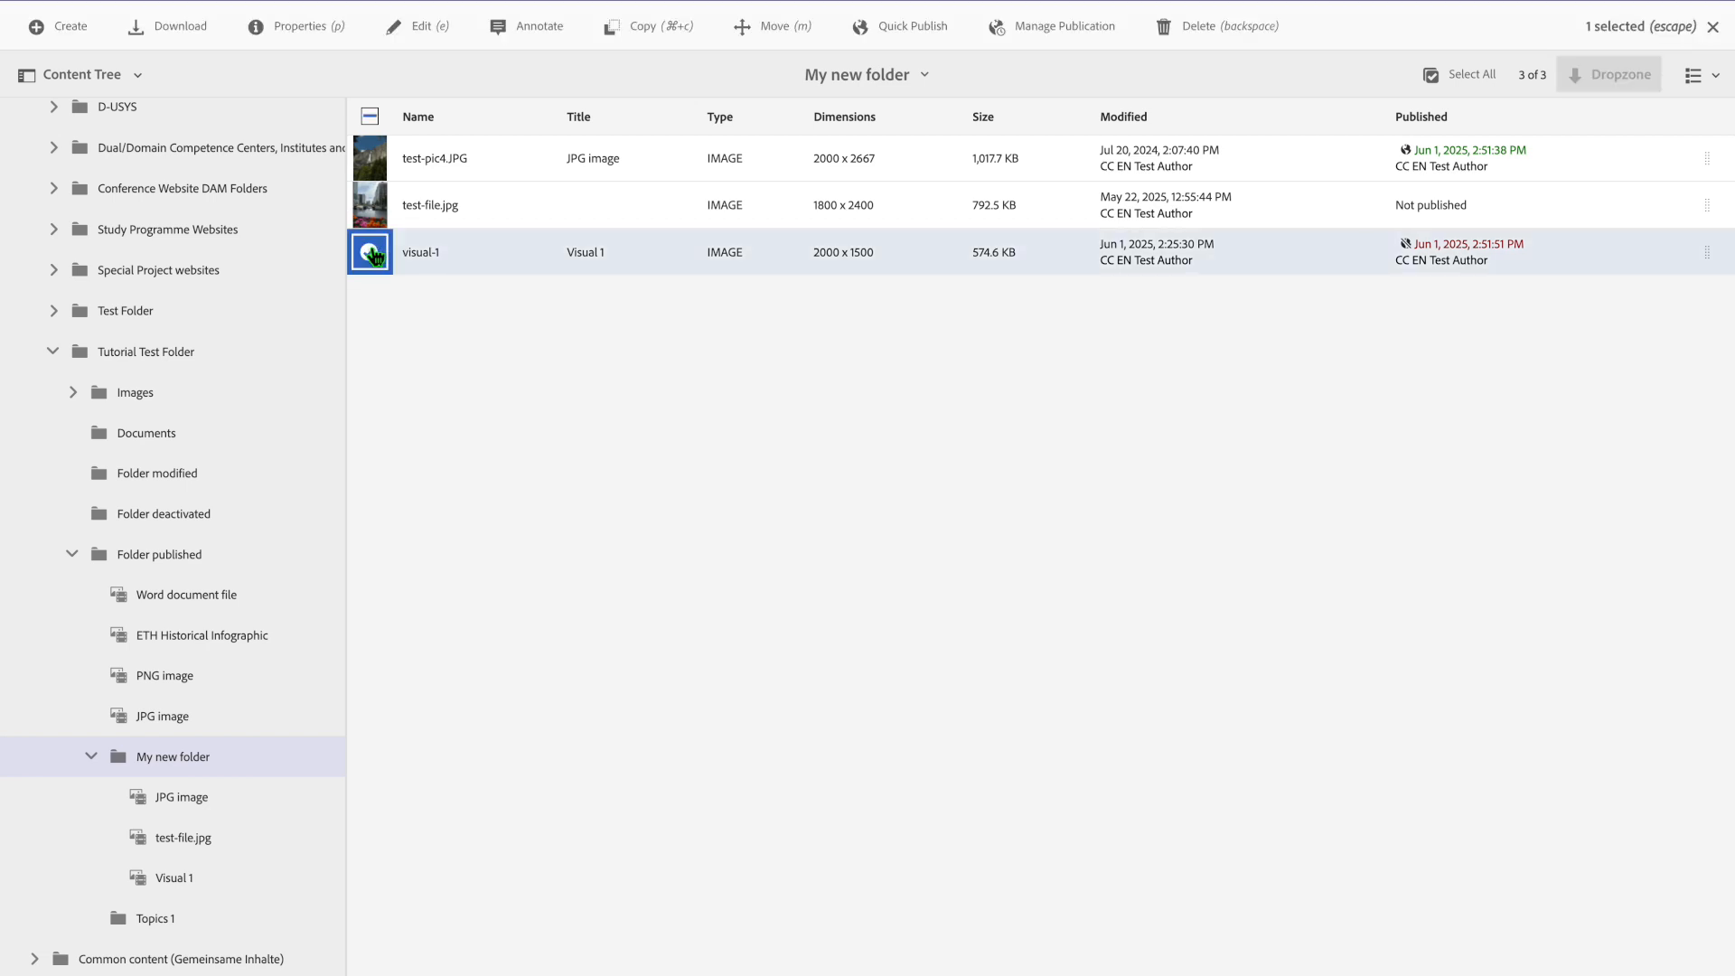
left_click(1202, 30)
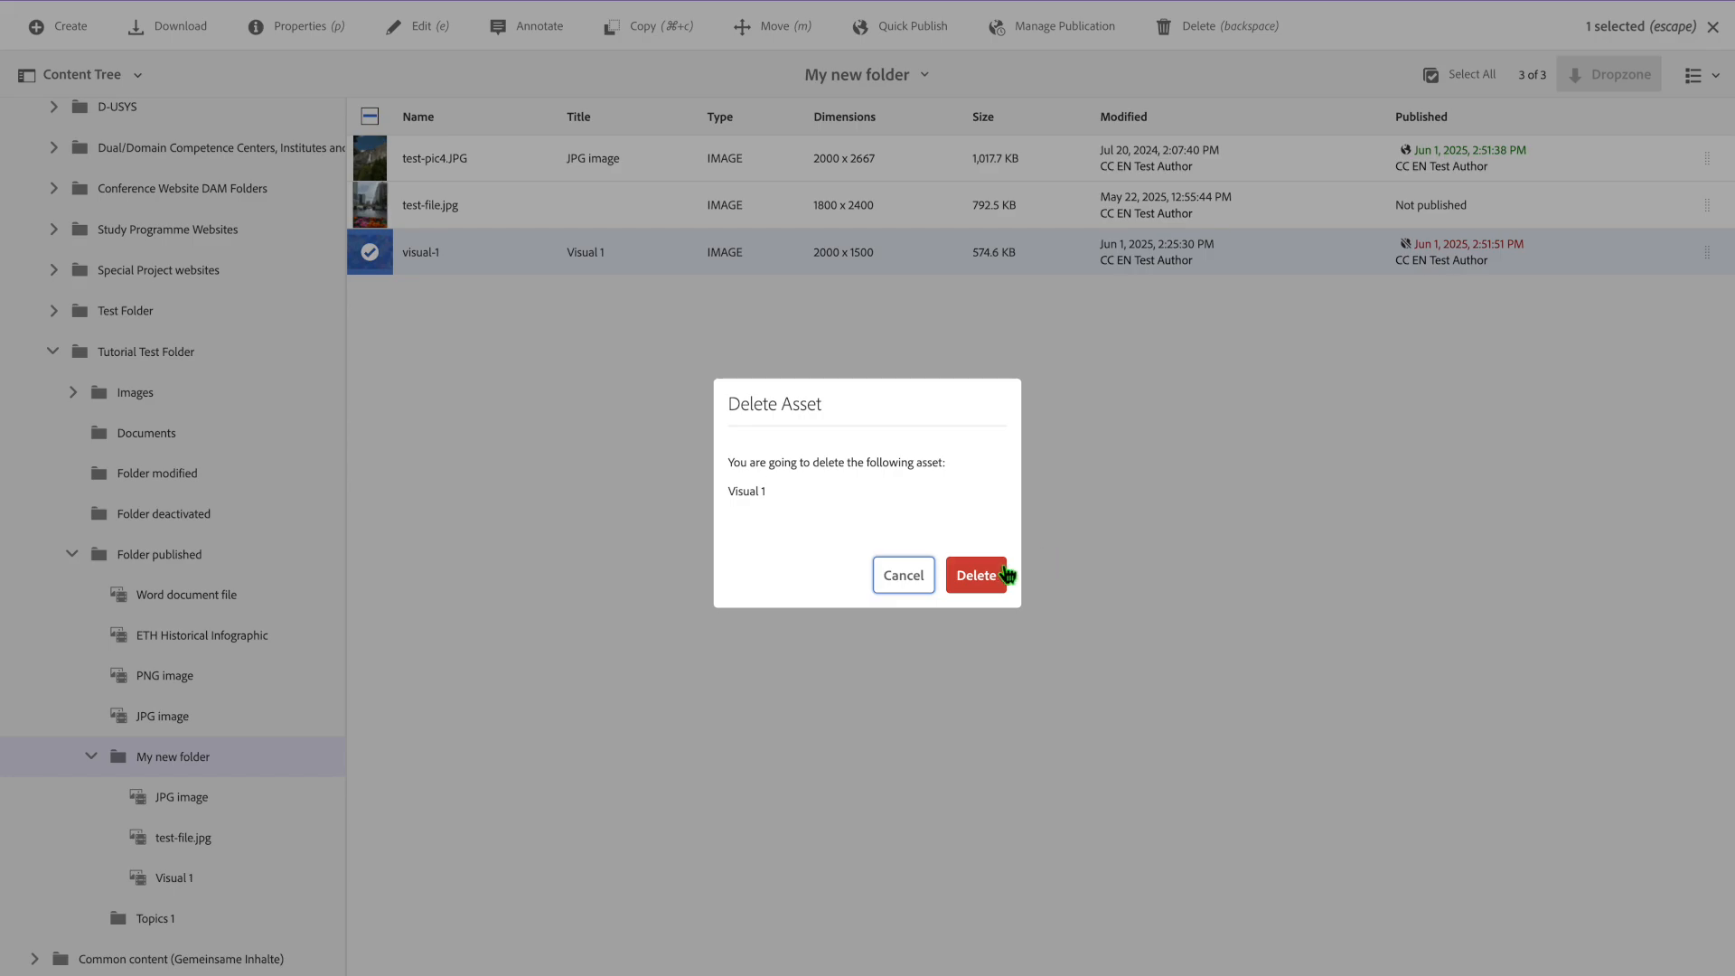
left_click(988, 579)
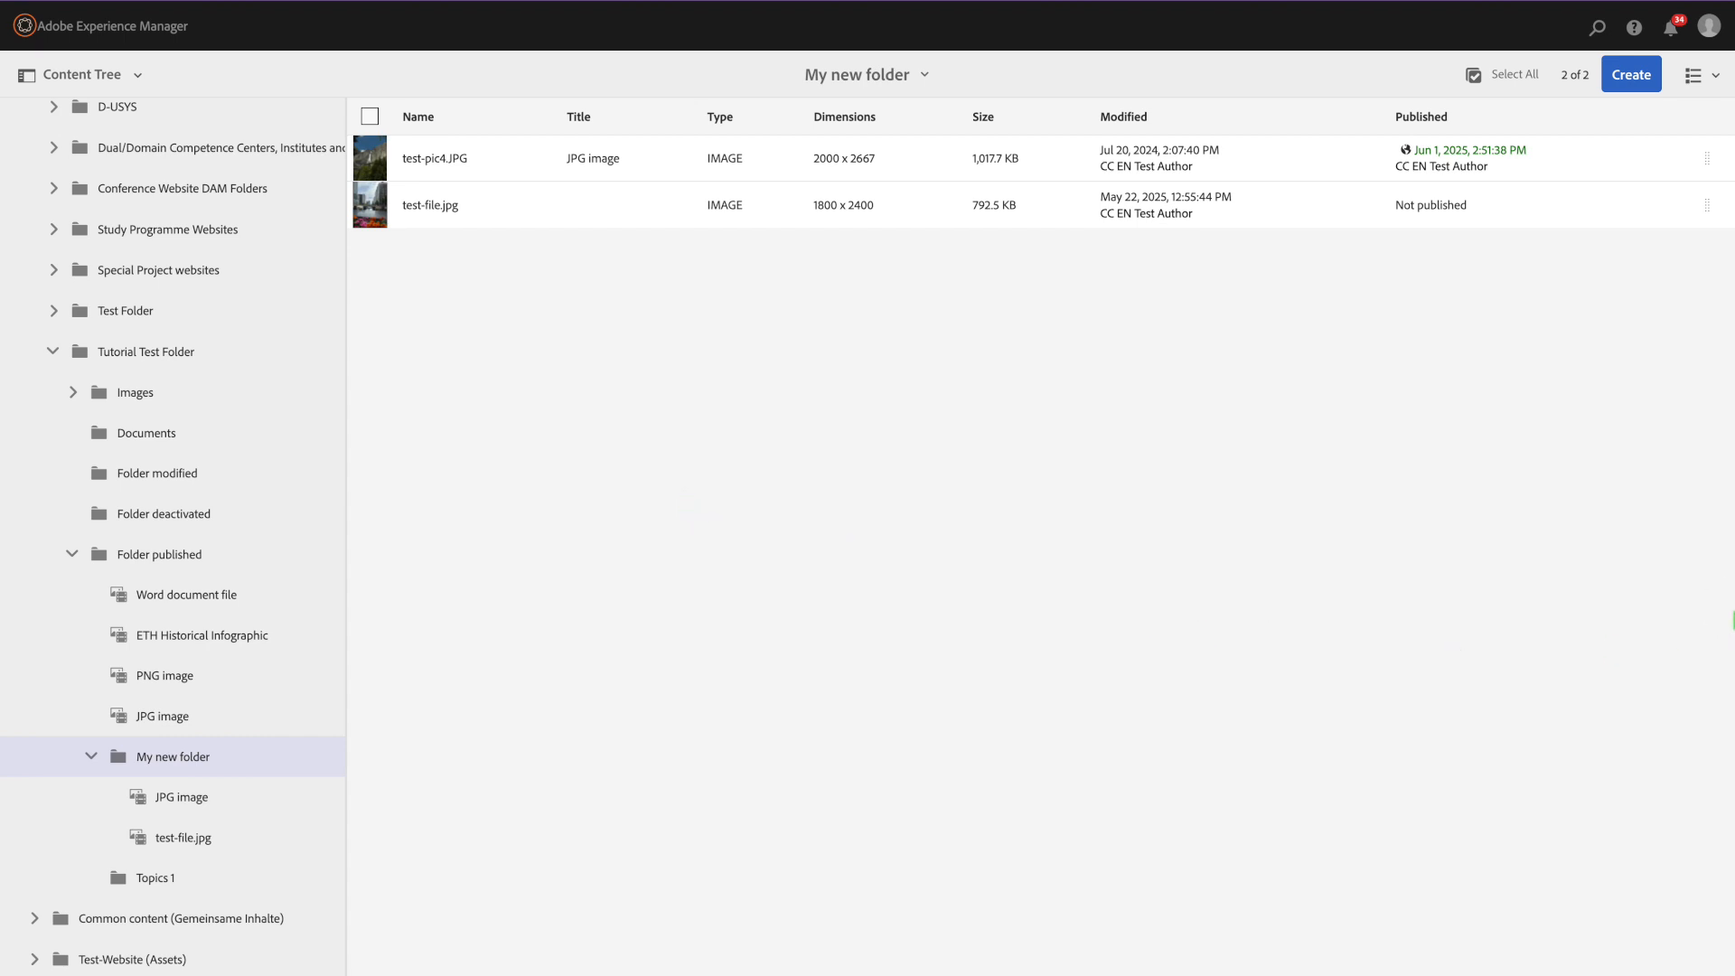
Narrow the browser window and check which actions for test-pic4.JPG are moved into the overflow list.
left_click_drag(1733, 611, 1269, 659)
left_click(369, 158)
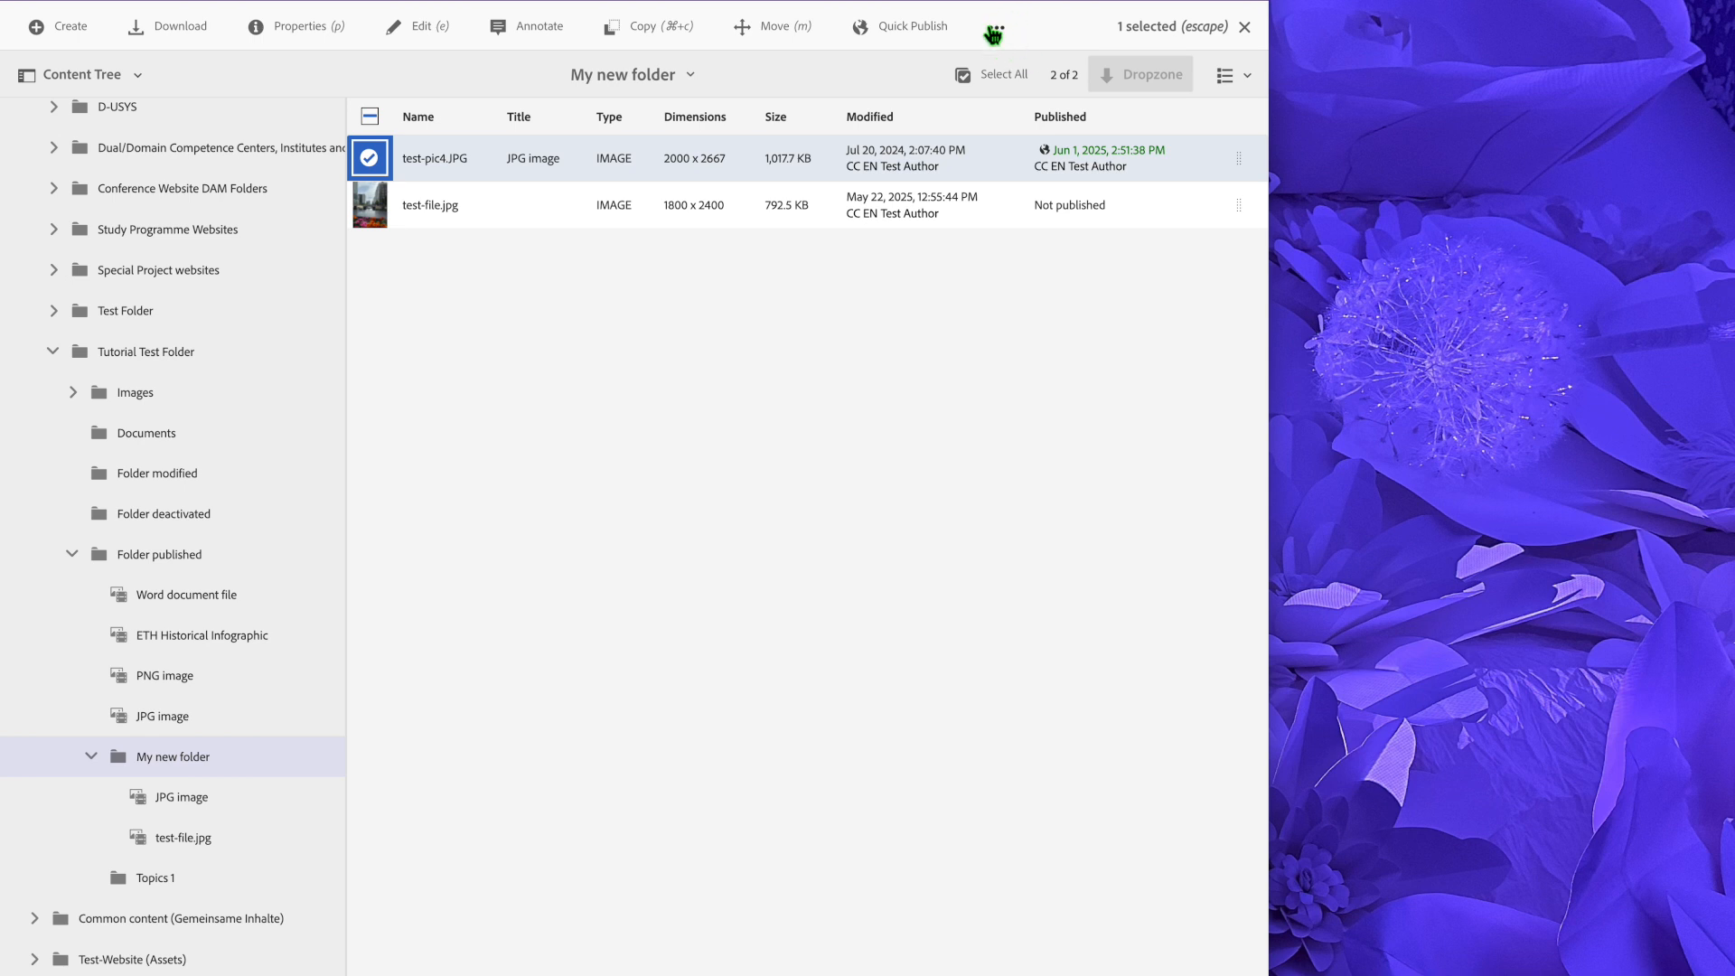
left_click(1001, 32)
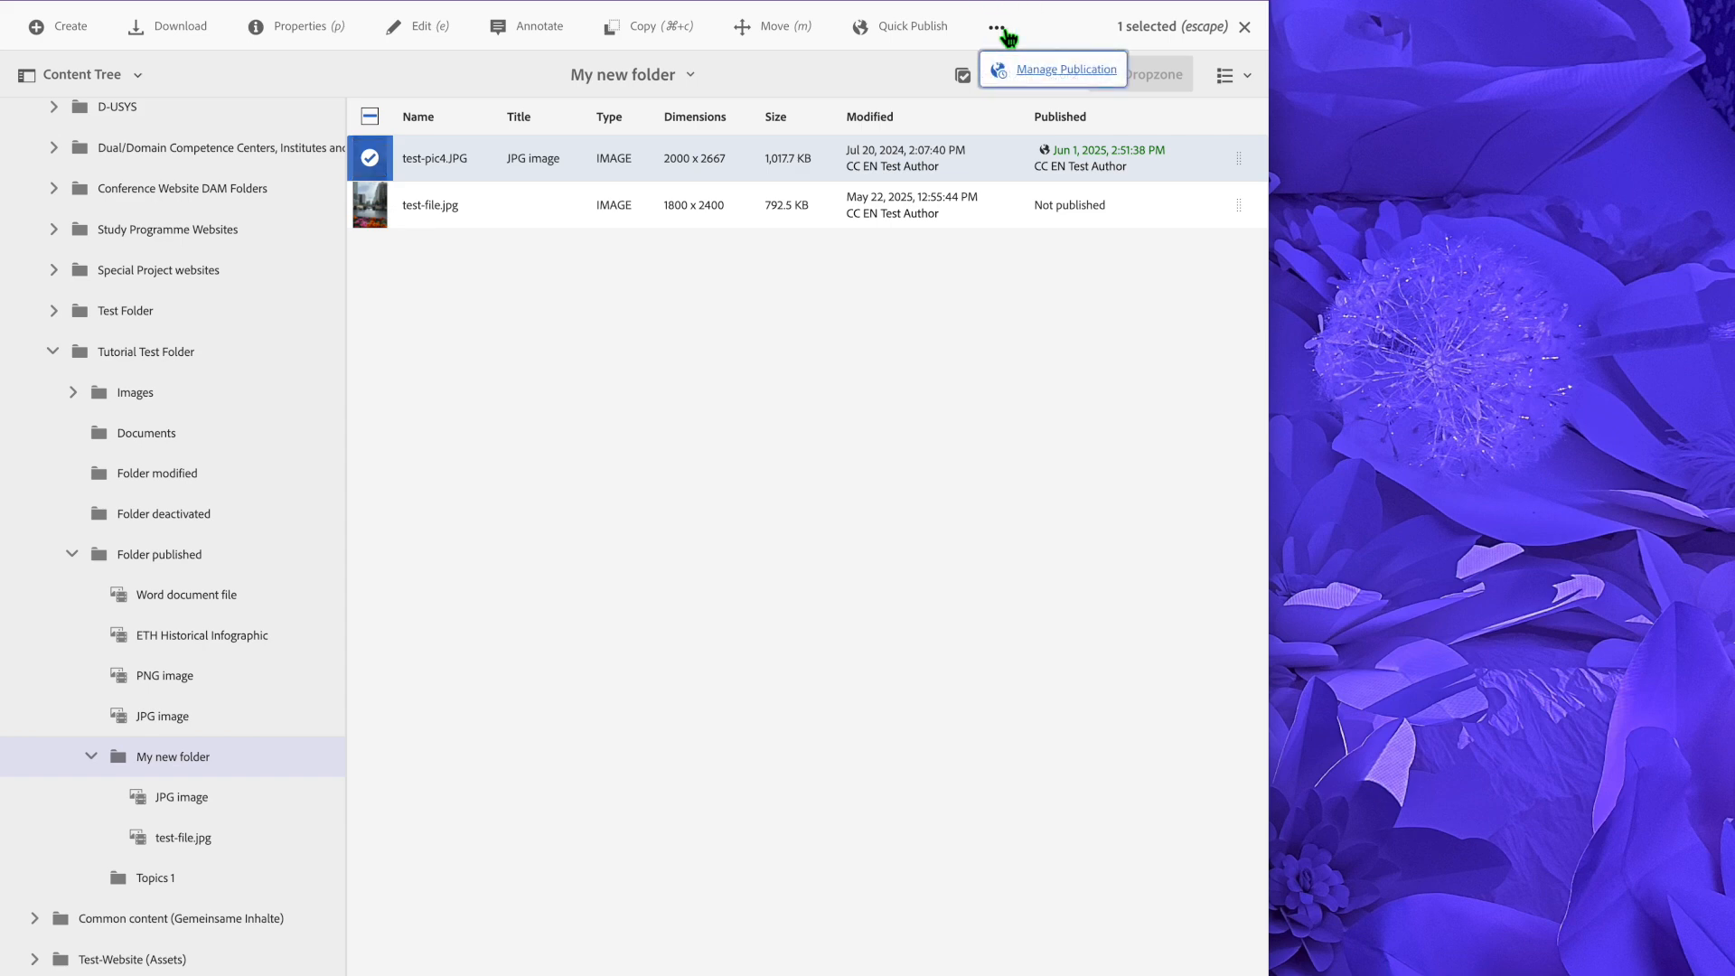
left_click(1003, 31)
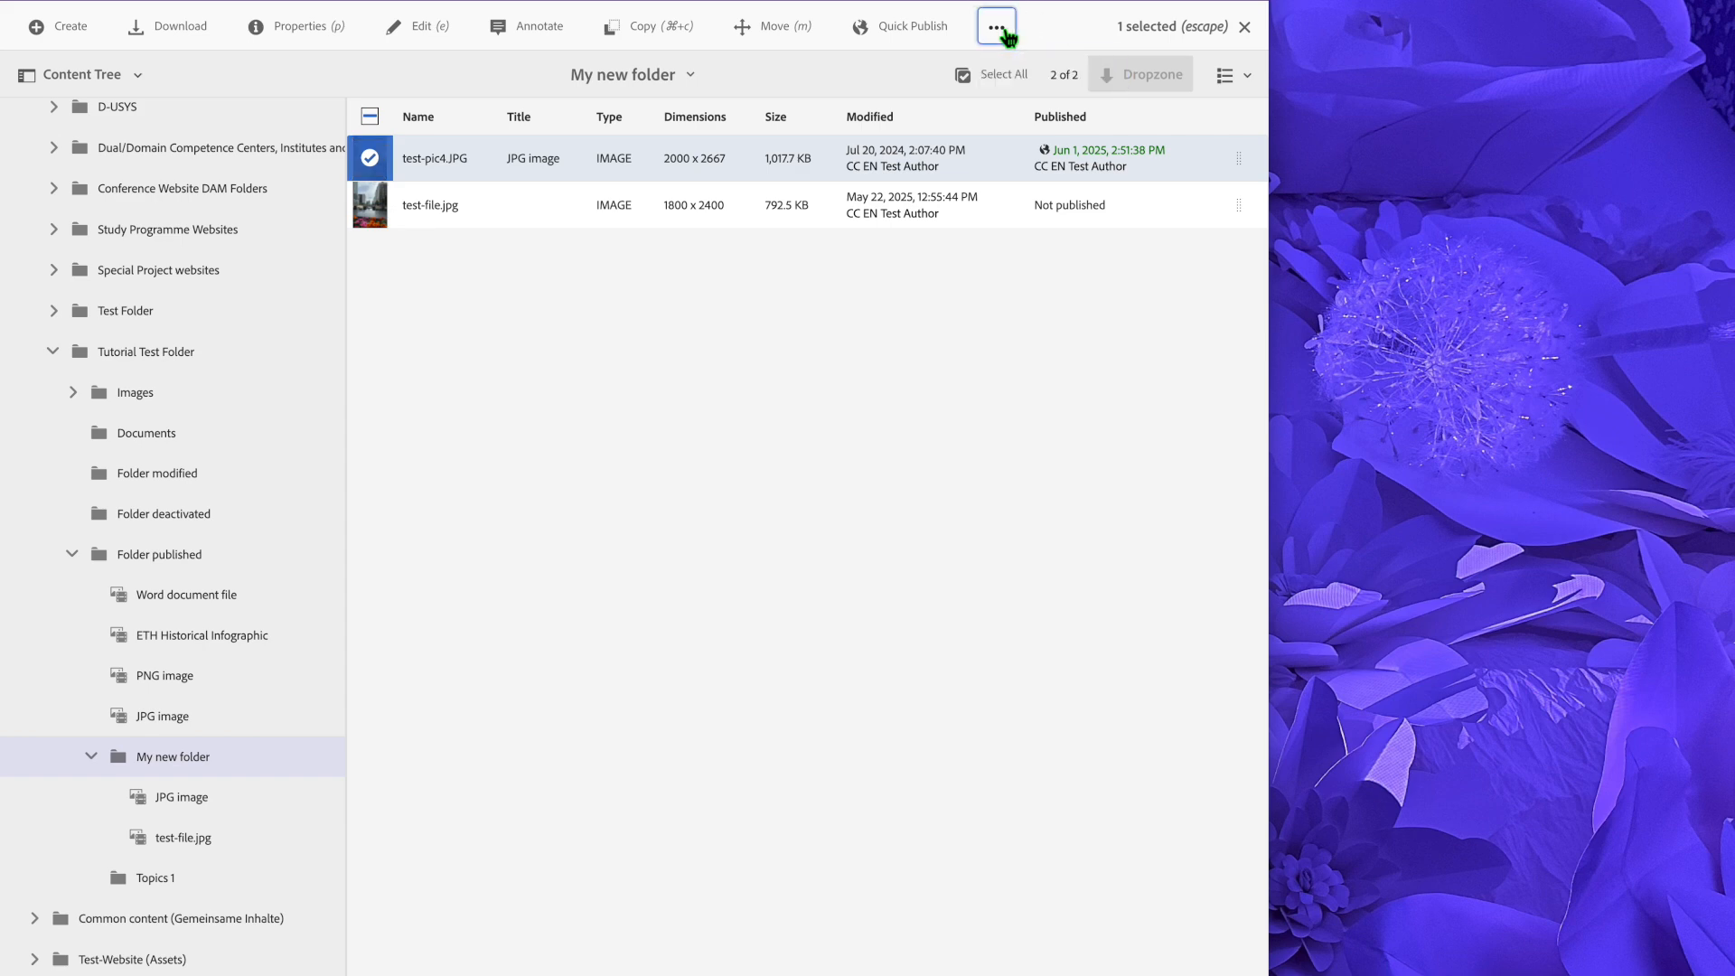